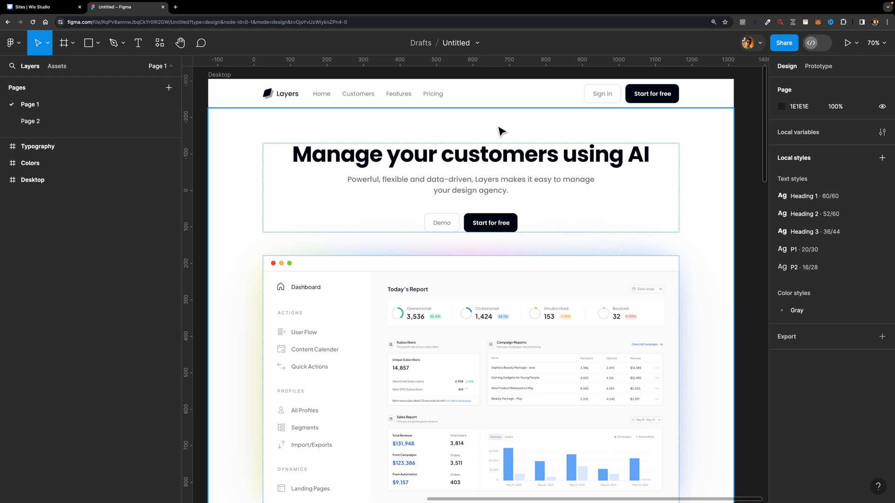
# Step: Examine the landing page design in the Desktop frame, from the hero through the feature sections to the footer
pyautogui.click(468, 105)
pyautogui.scroll(-3, 502, 124)
pyautogui.click(396, 138)
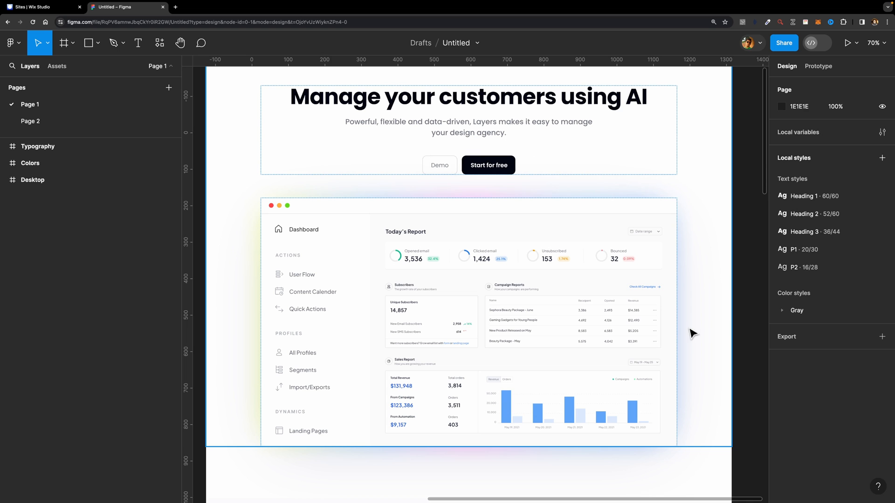
pyautogui.scroll(-18, 406, 273)
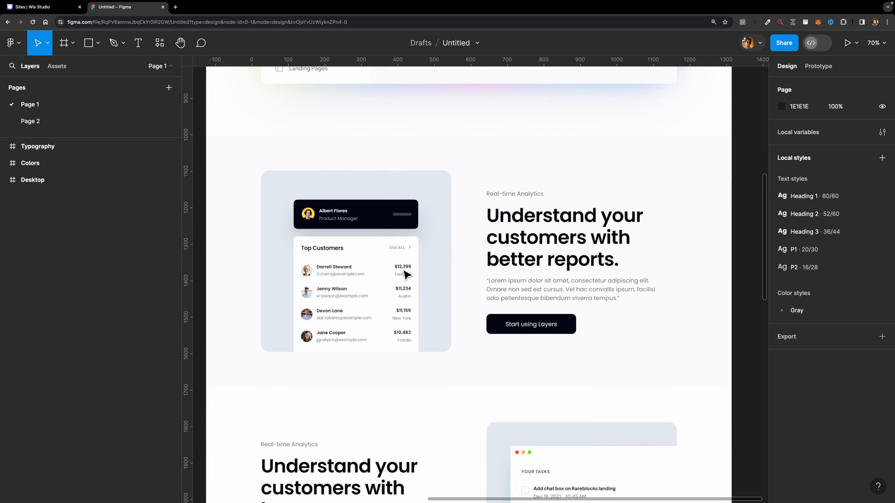
pyautogui.scroll(-5, 249, 190)
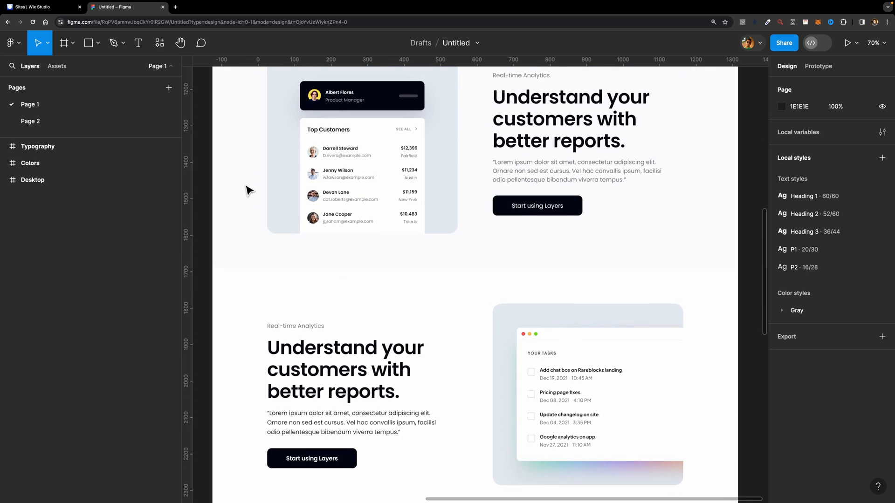
pyautogui.scroll(-20, 273, 202)
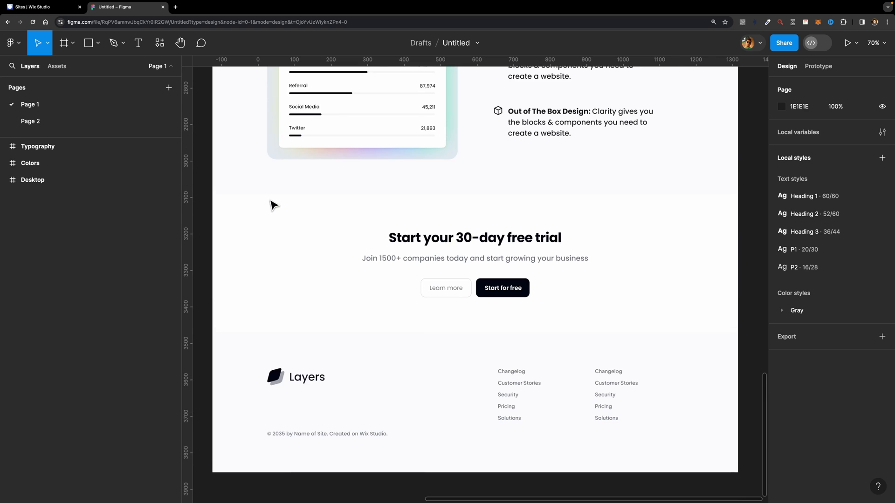
pyautogui.scroll(1, 274, 210)
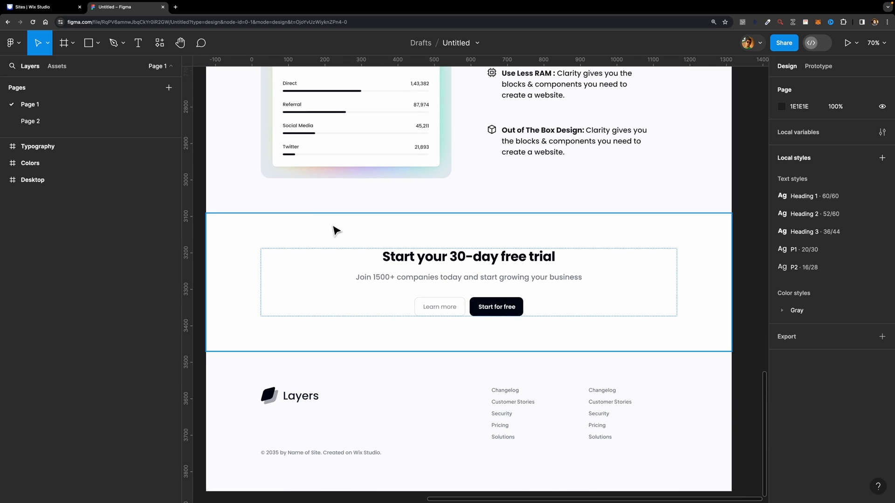
pyautogui.scroll(12, 301, 340)
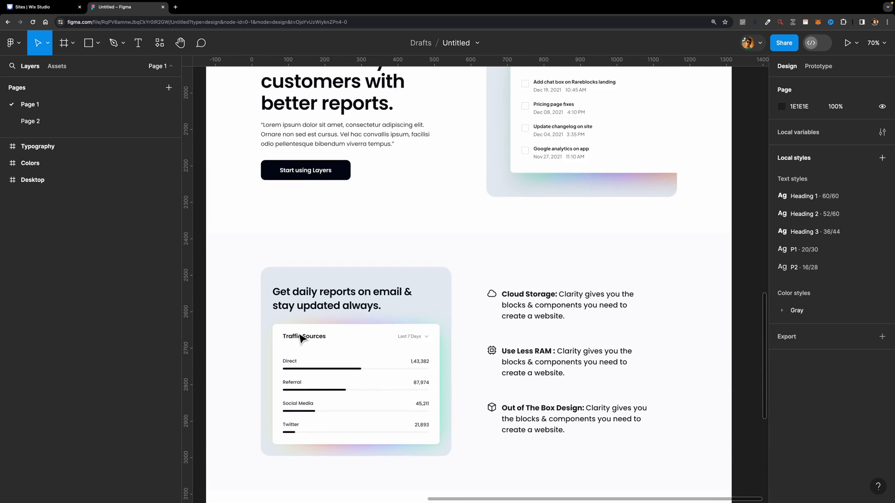
pyautogui.scroll(20, 301, 338)
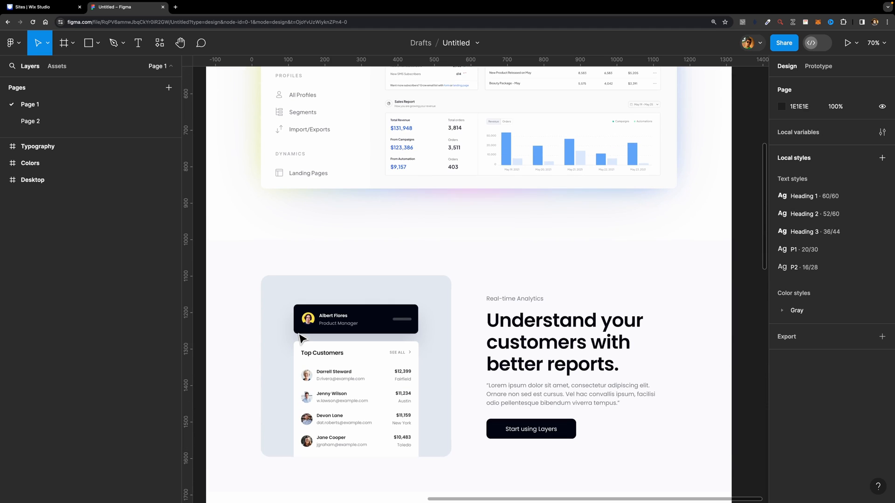
pyautogui.scroll(3, 302, 340)
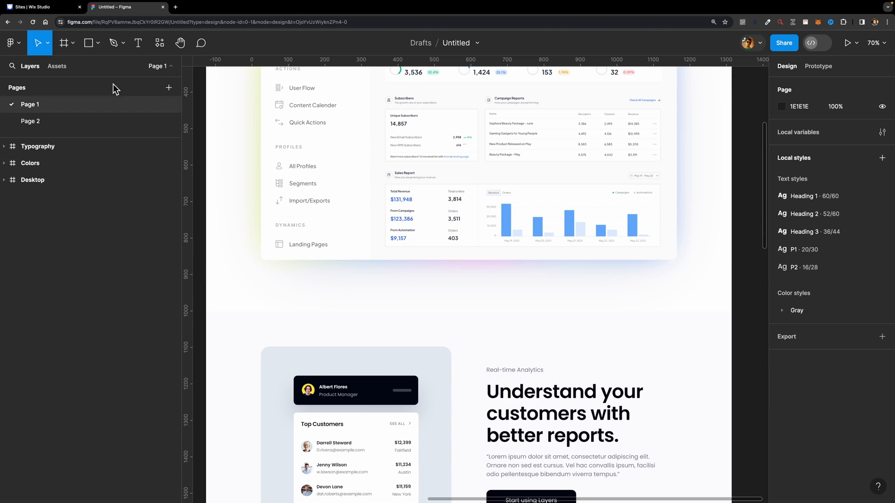
# Step: Switch to Wix Studio and create a new site from a blank canvas
pyautogui.click(53, 10)
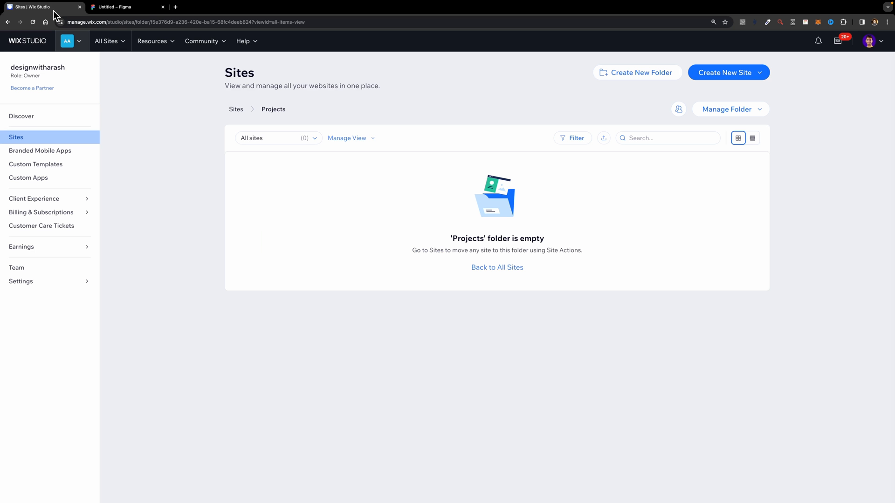
pyautogui.click(730, 78)
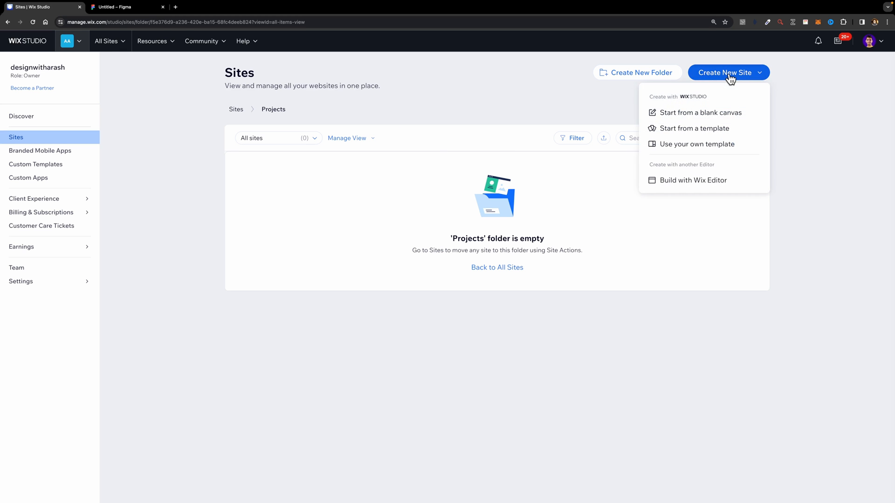
pyautogui.click(685, 116)
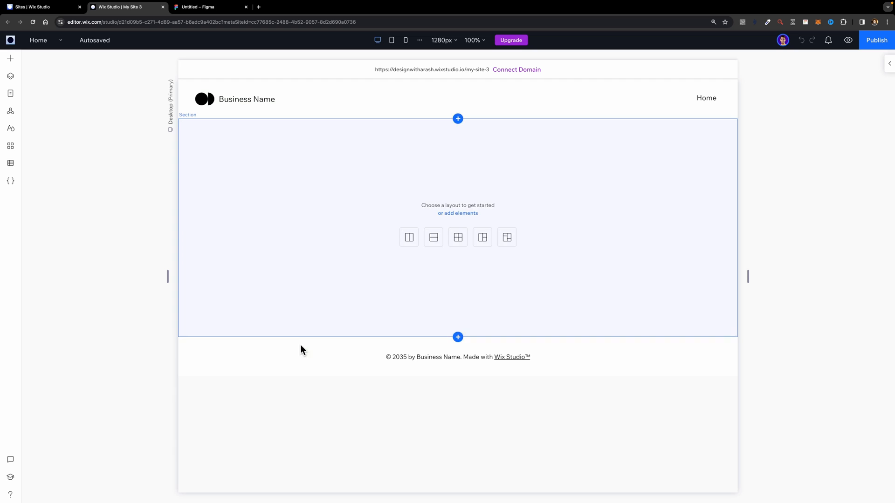
# Step: Delete the default footer and header from the new site's Home page
pyautogui.click(353, 366)
pyautogui.press('Delete')
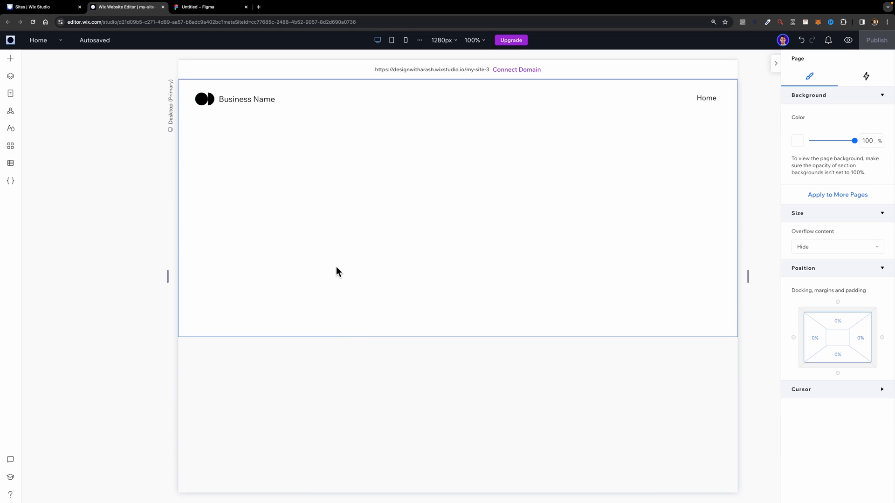
pyautogui.click(306, 104)
pyautogui.press('Delete')
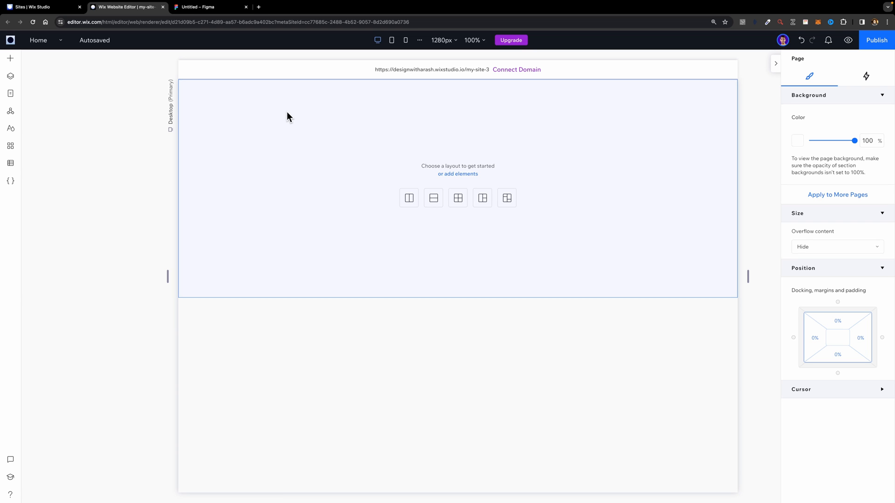
# Step: Open the site styles, look over the typography styles and show the site color styles
pyautogui.click(88, 117)
pyautogui.click(11, 130)
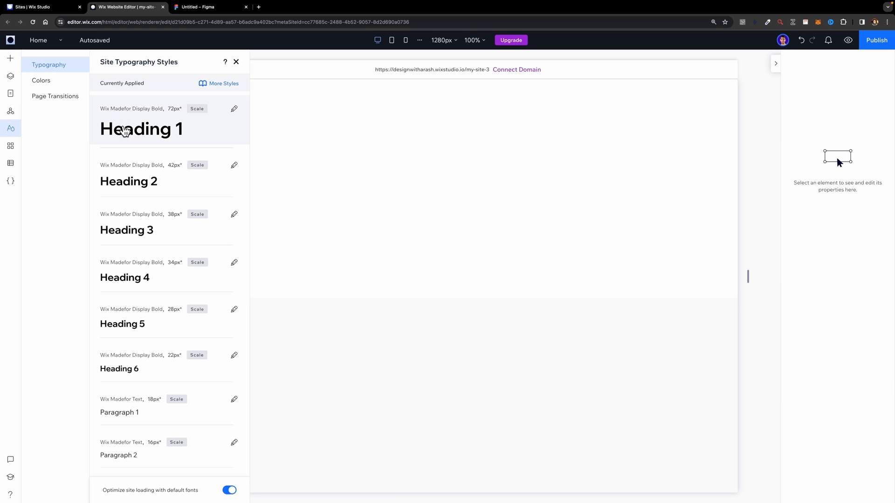
pyautogui.click(46, 86)
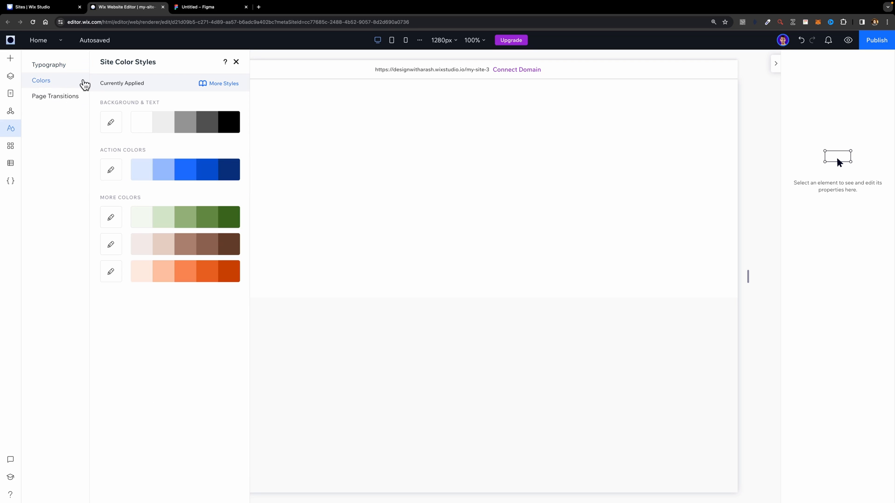
# Step: Switch to Figma and examine the gray swatches in the Colors frame and the text samples in the Typography frame
pyautogui.click(198, 7)
pyautogui.scroll(-5, 243, 98)
pyautogui.scroll(6, 252, 109)
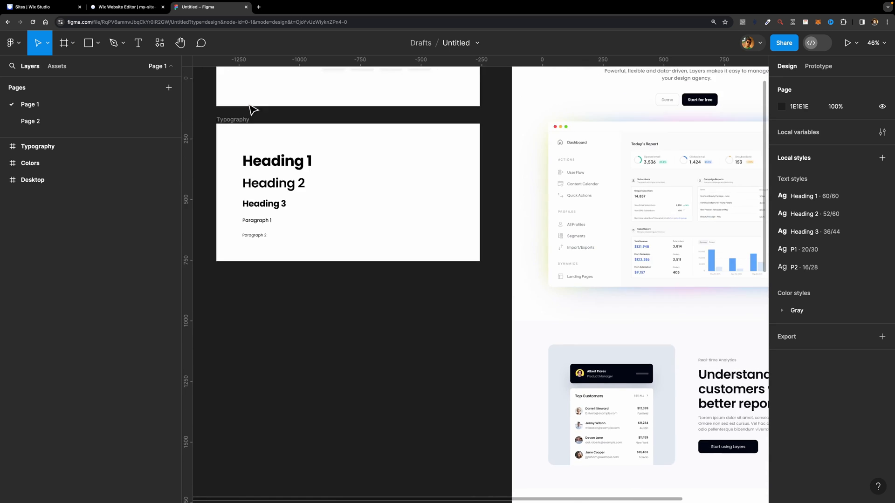
pyautogui.scroll(-3, 255, 110)
pyautogui.click(285, 180)
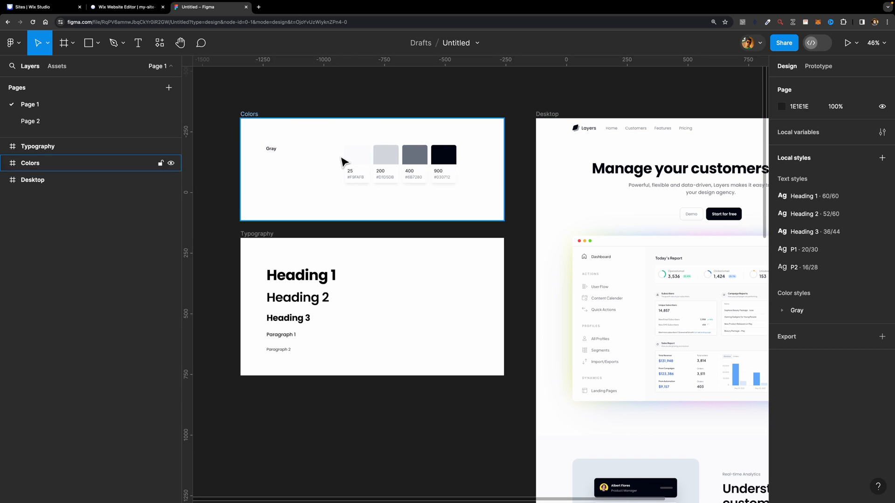
pyautogui.scroll(3, 344, 163)
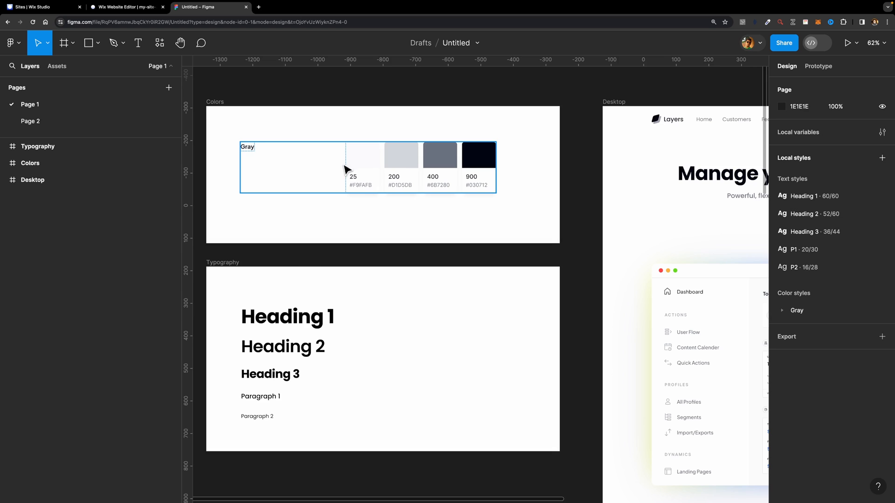
pyautogui.scroll(-2, 446, 219)
pyautogui.scroll(1, 445, 220)
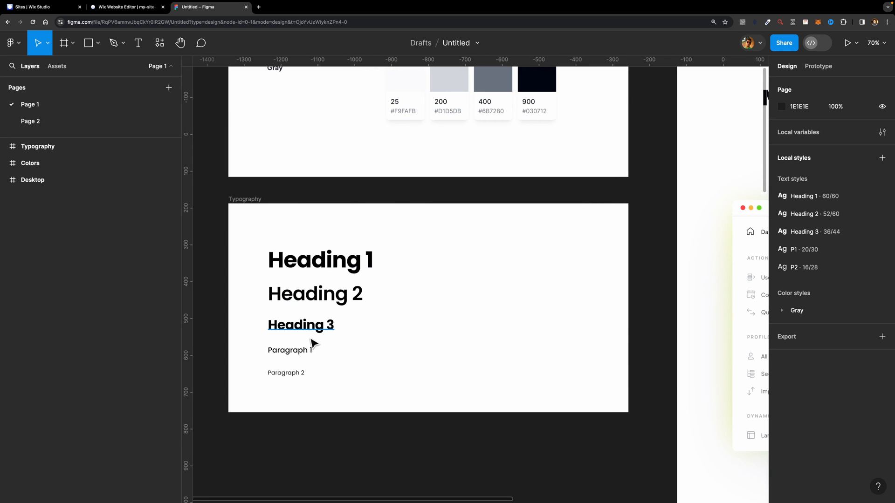
pyautogui.scroll(2, 310, 242)
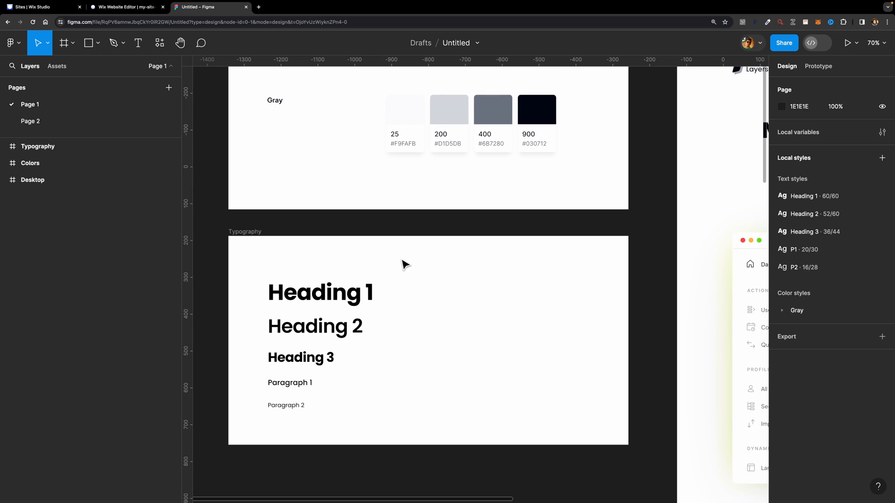
# Step: Copy the gray 25 hex code from Figma's Colors frame and set the second Background & Text color in Wix Studio to #F9FAFB
pyautogui.click(127, 8)
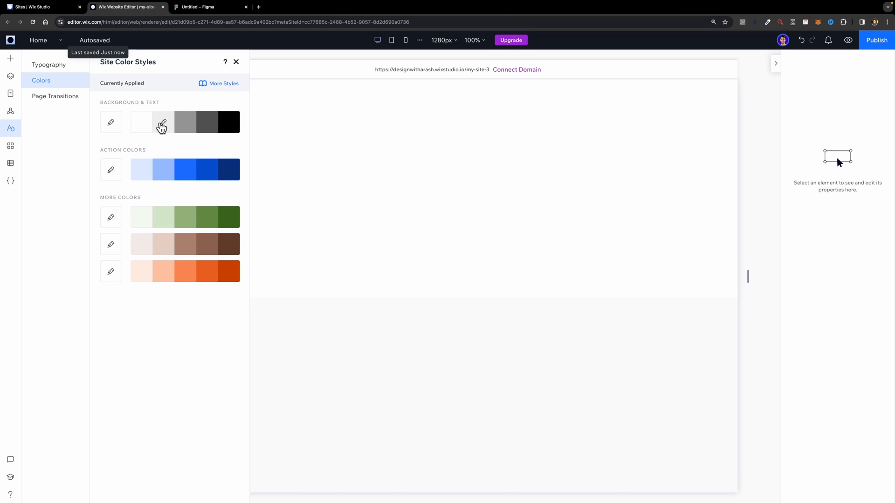
pyautogui.click(200, 11)
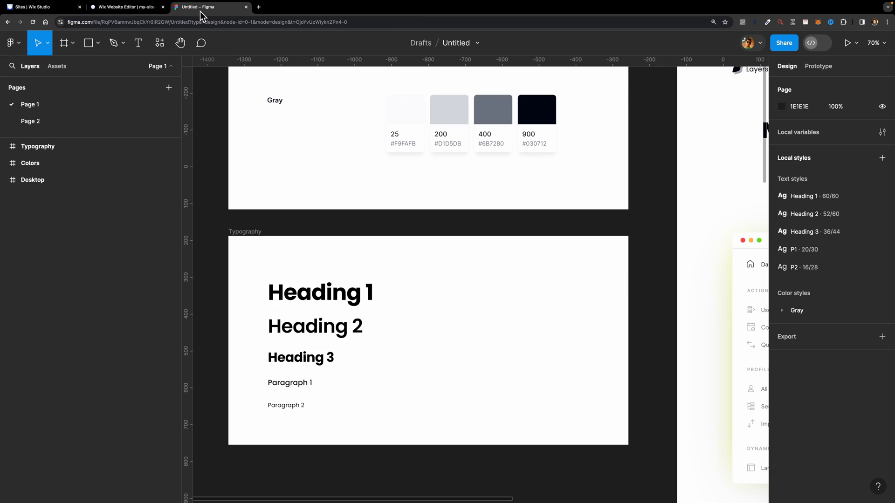
pyautogui.keyDown('super'); pyautogui.click(407, 145); pyautogui.keyUp('super')
pyautogui.doubleClick(407, 144)
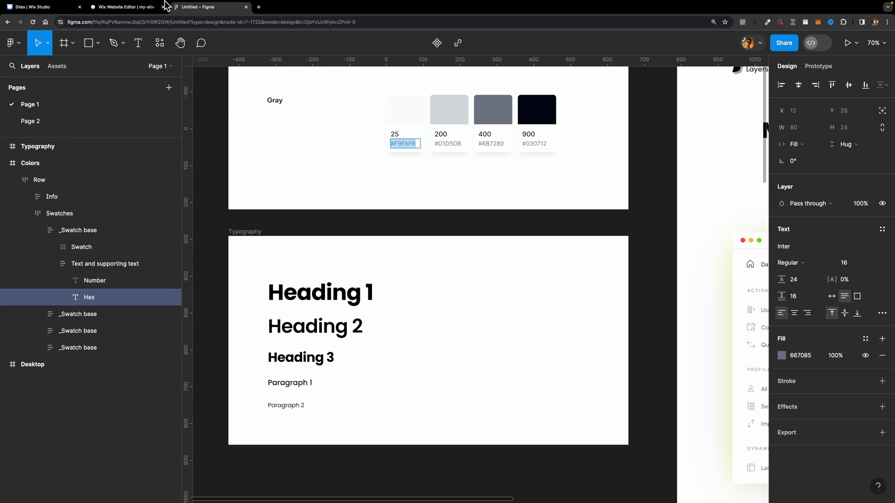
pyautogui.click(125, 7)
pyautogui.click(156, 125)
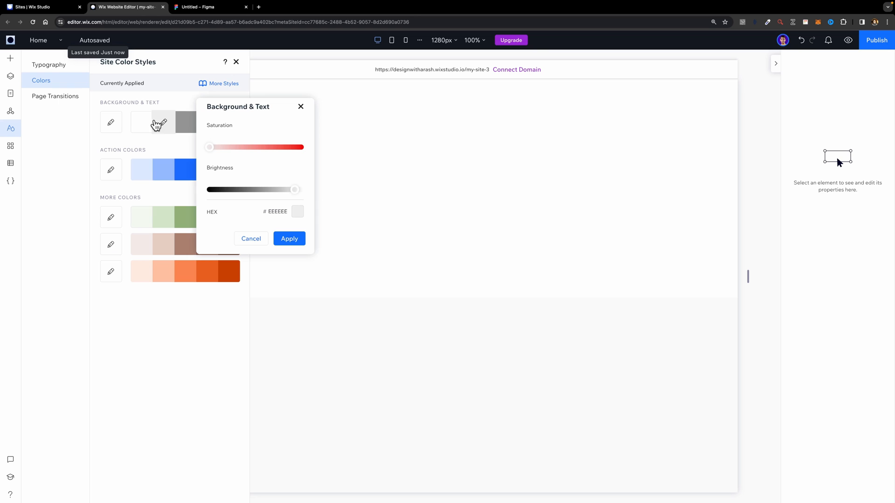
pyautogui.click(297, 211)
pyautogui.tripleClick(349, 227)
pyautogui.write('#f9fafb')
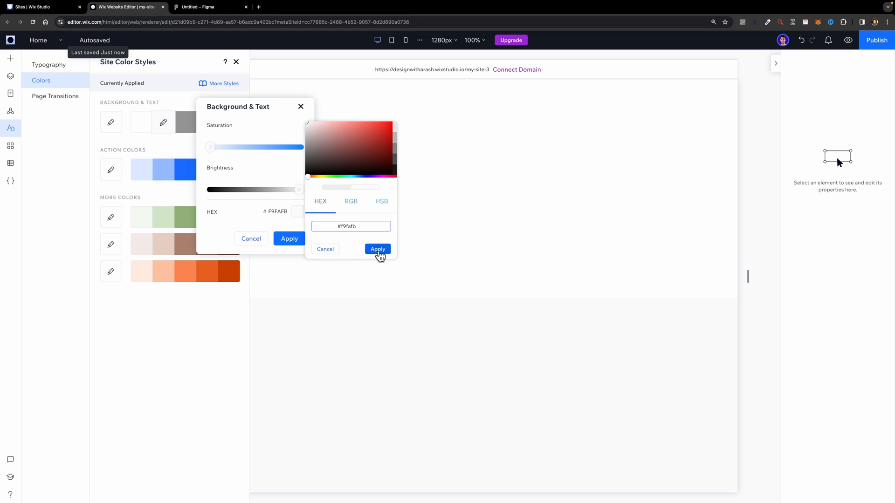
pyautogui.click(378, 250)
pyautogui.click(284, 238)
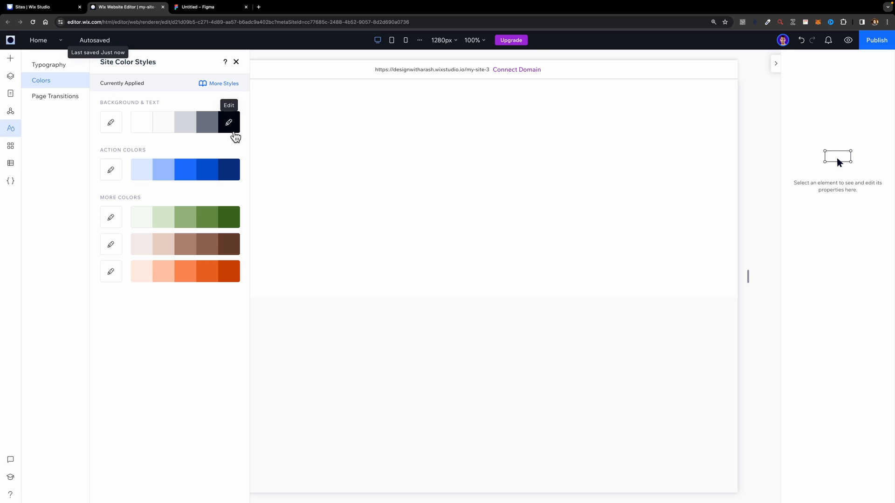
# Step: Review the site typography styles, then switch to Figma and inspect the text style applied to the Heading 1 sample
pyautogui.click(67, 70)
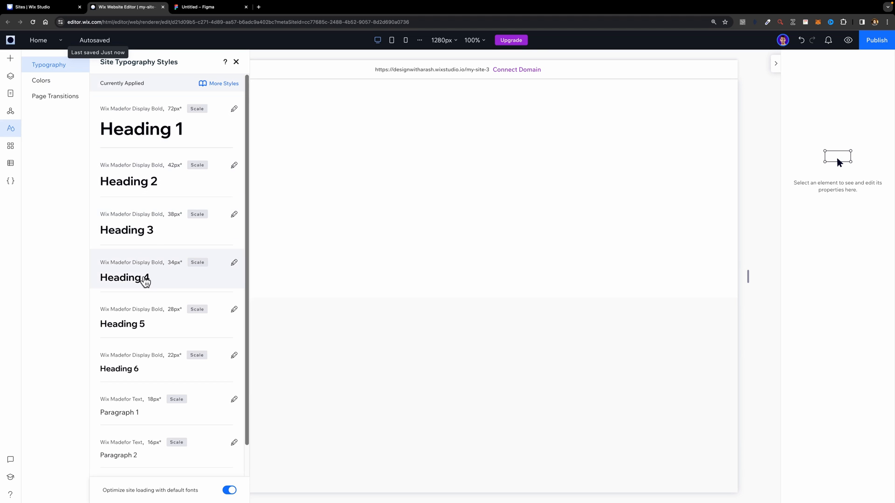
pyautogui.scroll(-1, 154, 292)
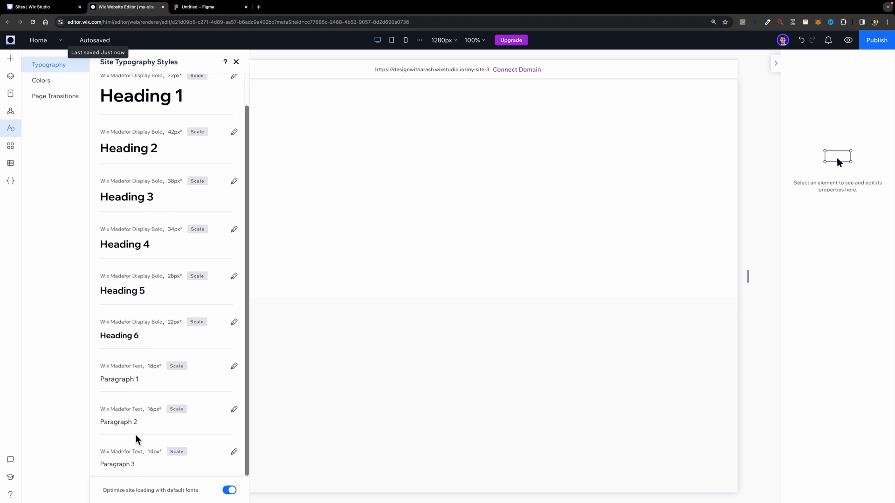
pyautogui.scroll(1, 124, 246)
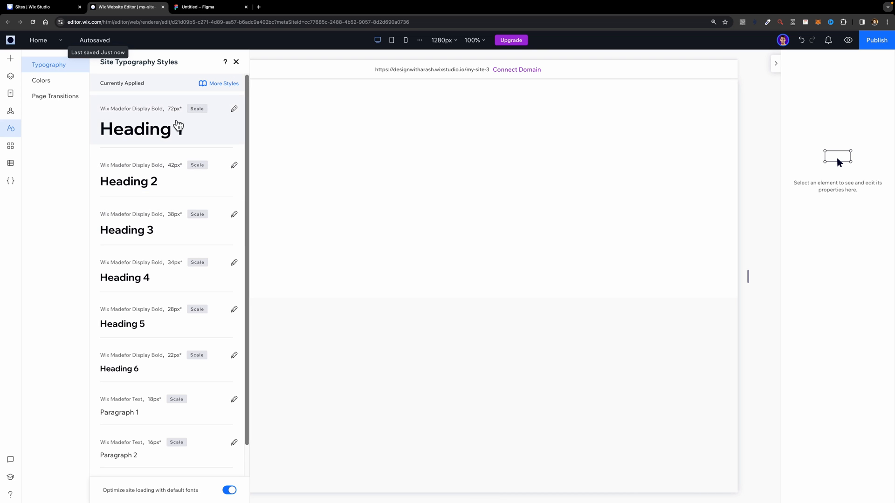
pyautogui.click(212, 8)
pyautogui.click(315, 289)
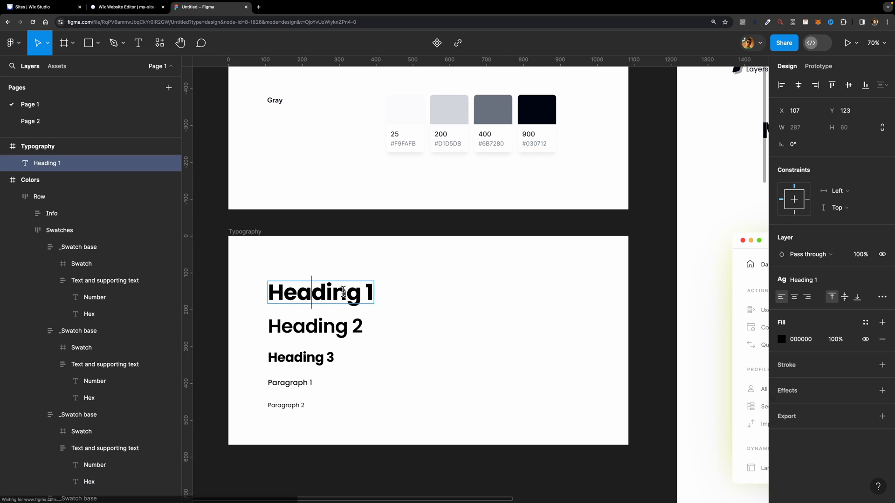
pyautogui.click(802, 282)
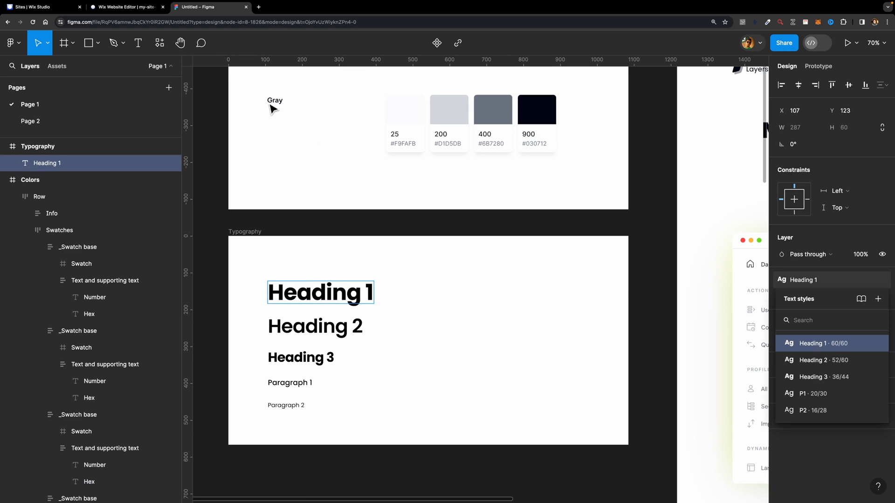
# Step: Return to Wix Studio, choose Poppins Extra Bold as the Heading 1 font and open the font upload manager
pyautogui.click(127, 8)
pyautogui.click(180, 119)
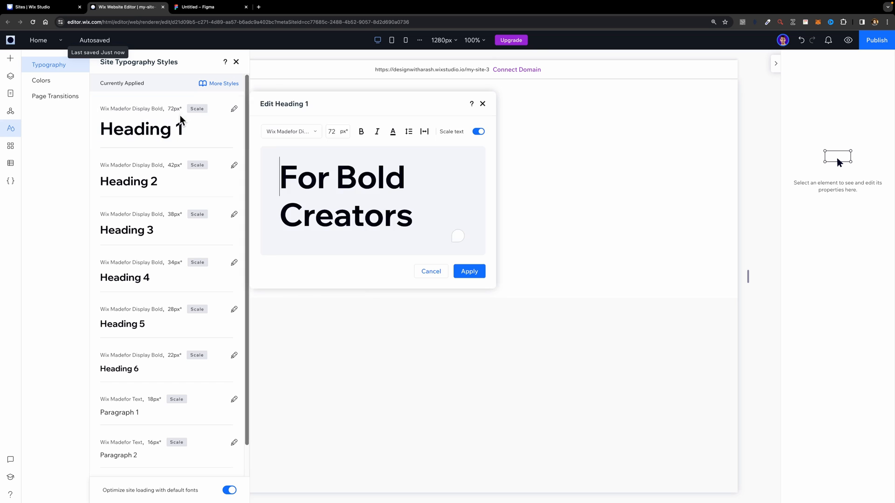
pyautogui.click(307, 140)
pyautogui.scroll(5, 312, 209)
pyautogui.click(290, 224)
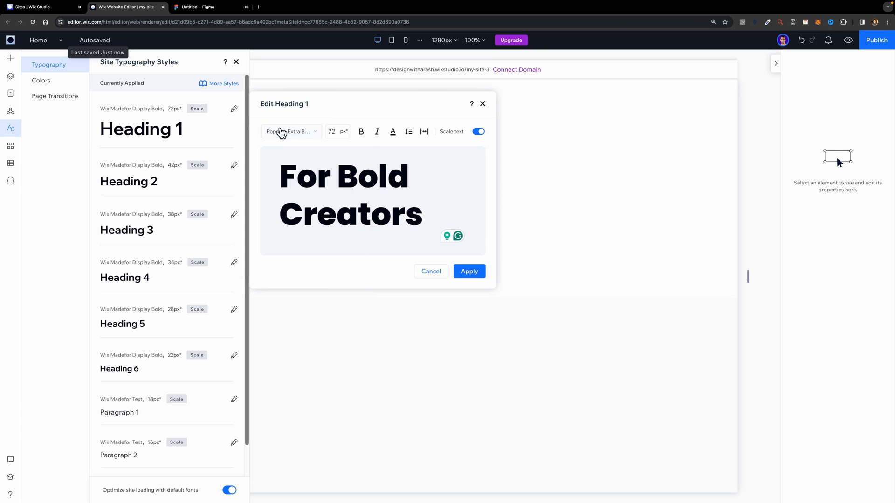
pyautogui.click(280, 132)
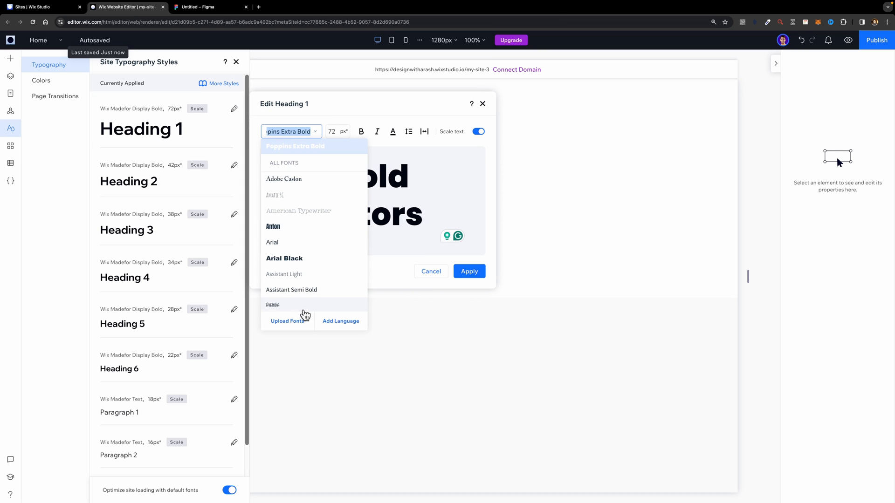
pyautogui.click(287, 321)
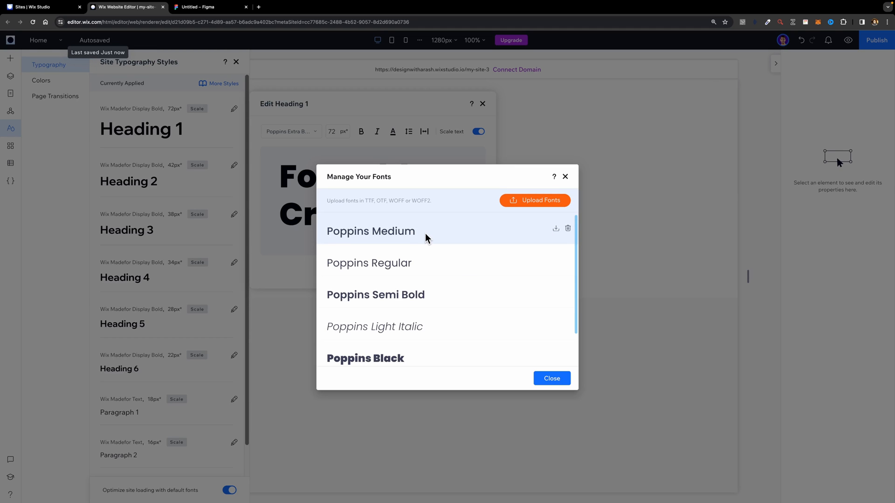
# Step: Close the font manager, set the Heading 1 size to 60 px with text scaling on, and apply the style
pyautogui.press('Escape')
pyautogui.click(334, 134)
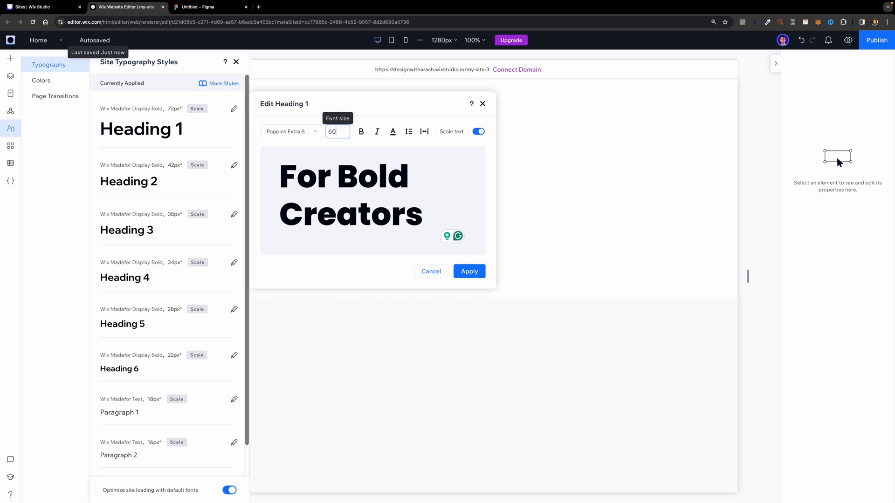
pyautogui.press('Return')
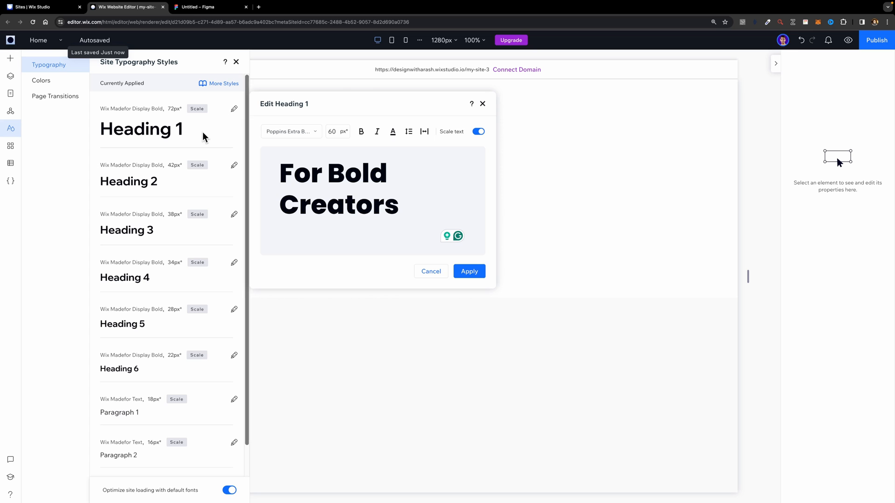
pyautogui.click(478, 132)
pyautogui.click(478, 132)
pyautogui.click(475, 279)
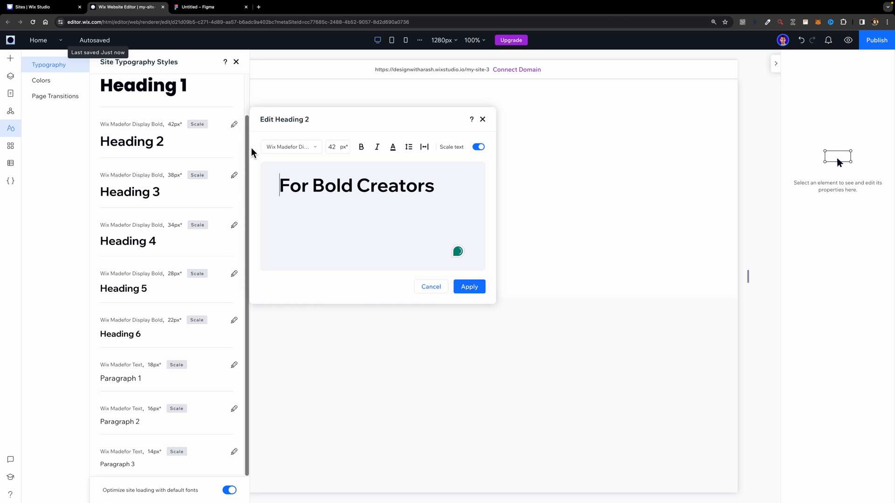
# Step: Set Heading 2 to Poppins Semi Bold 52px, Heading 3 to Semi Bold 36px, Paragraph 1 to Medium 20px and Paragraph 2 to Regular 16px
pyautogui.click(469, 287)
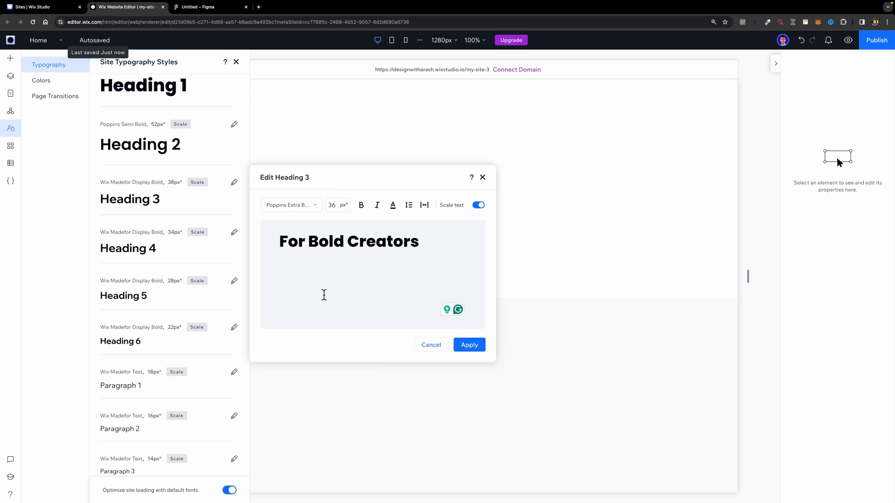
pyautogui.click(292, 205)
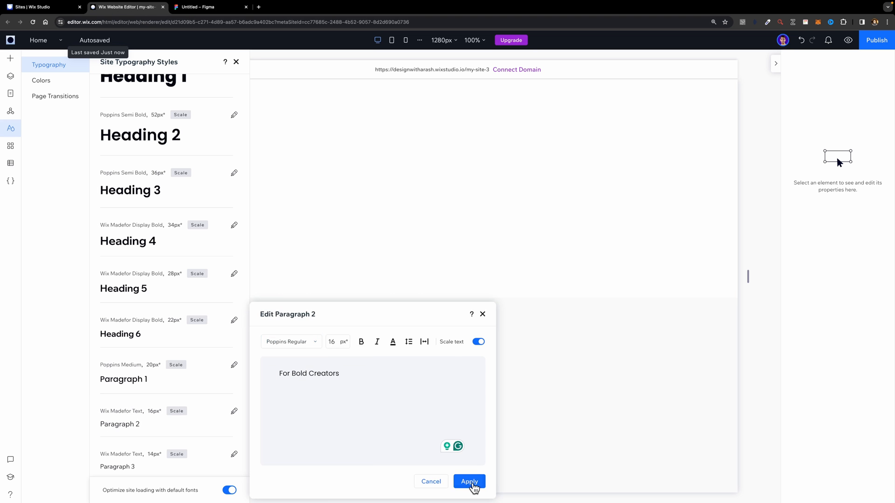
pyautogui.click(471, 482)
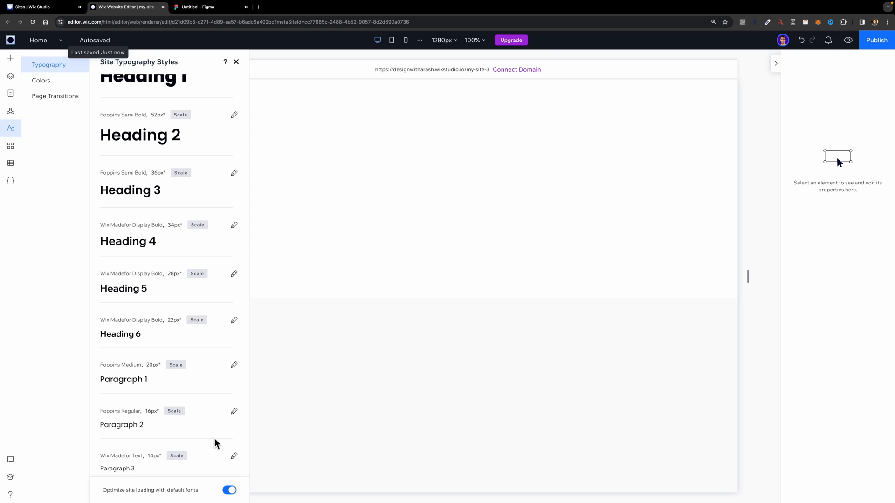
pyautogui.scroll(2, 214, 438)
# Step: Open the media upload dialog for adding the site's own image files
pyautogui.click(8, 43)
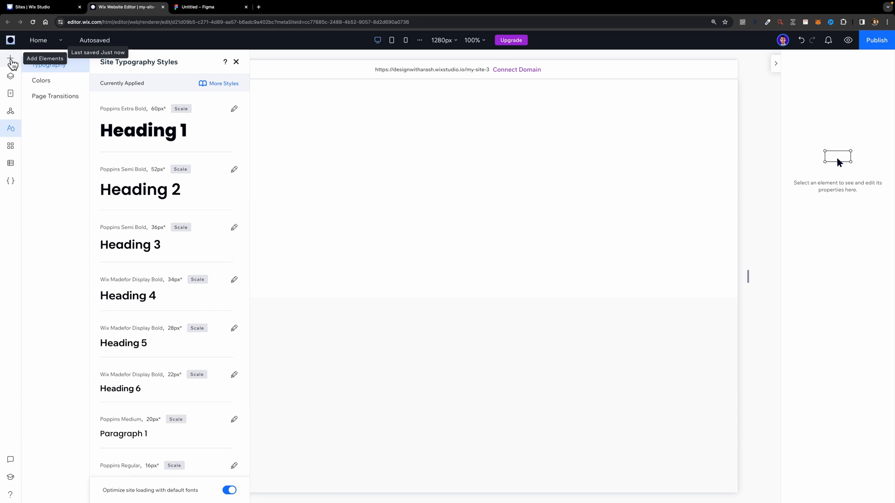
pyautogui.click(11, 61)
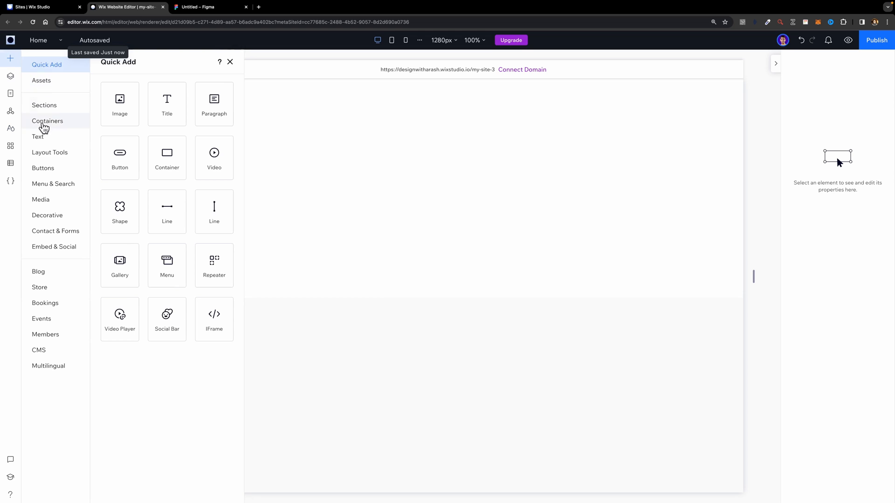
pyautogui.click(47, 201)
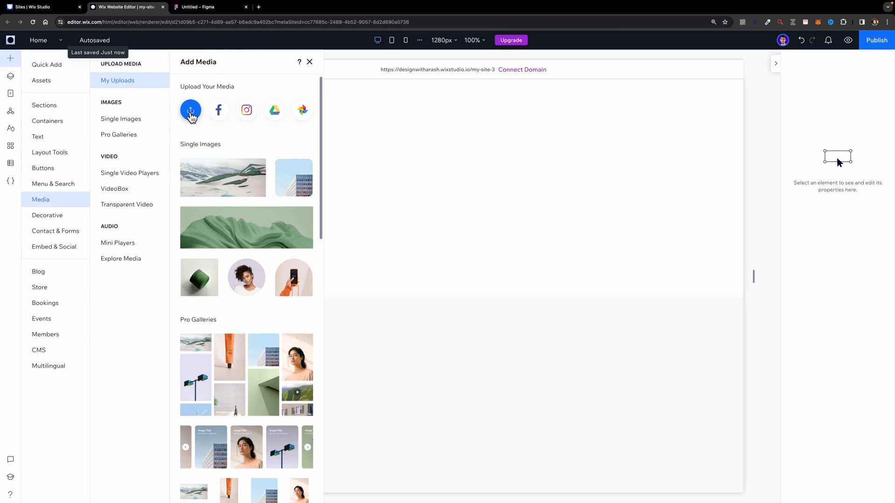
pyautogui.click(191, 112)
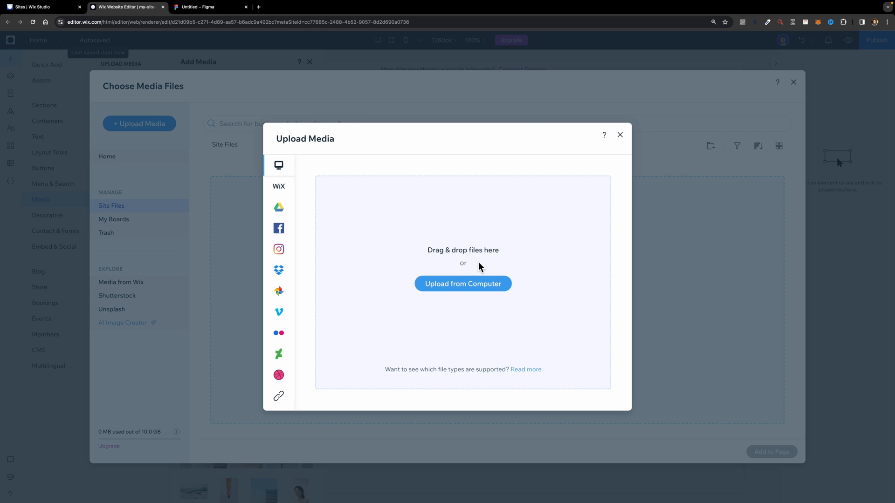
# Step: Switch to Figma and examine the Desktop frame's hero and feature sections for the images the site needs
pyautogui.click(217, 8)
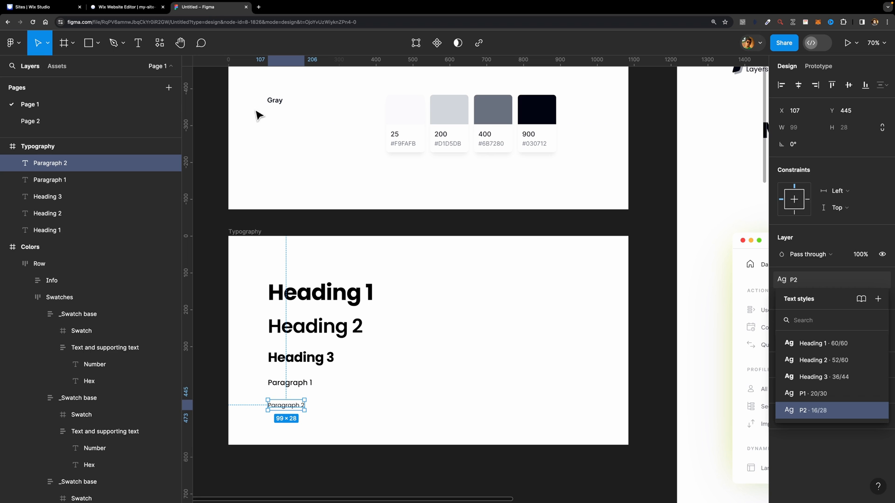
pyautogui.scroll(-3, 536, 238)
pyautogui.hscroll(10, 535, 238)
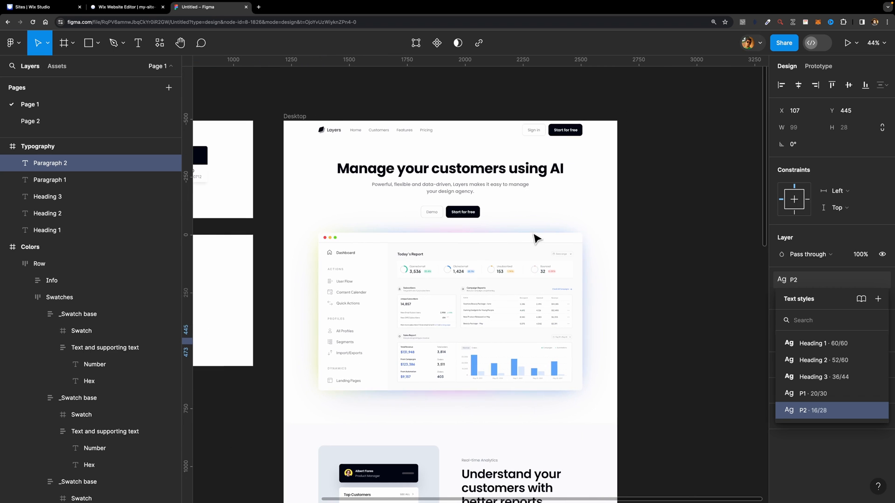
pyautogui.scroll(2, 343, 136)
pyautogui.scroll(-3, 450, 200)
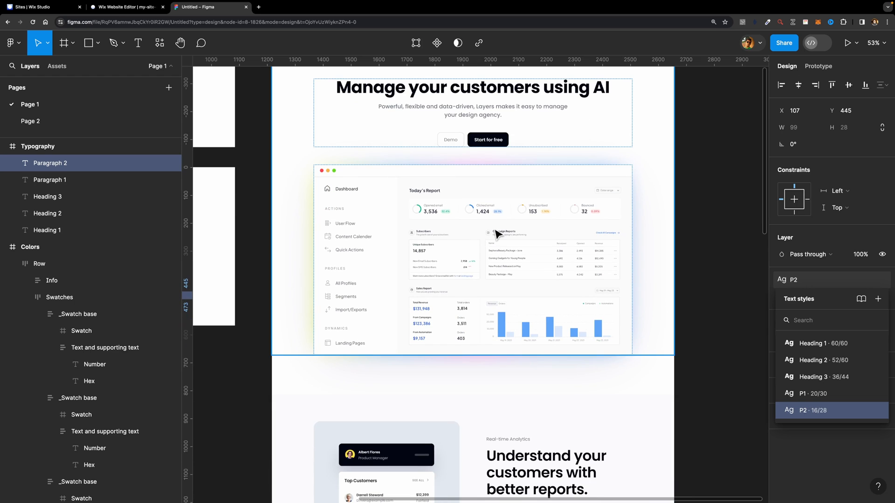
pyautogui.scroll(-5, 415, 200)
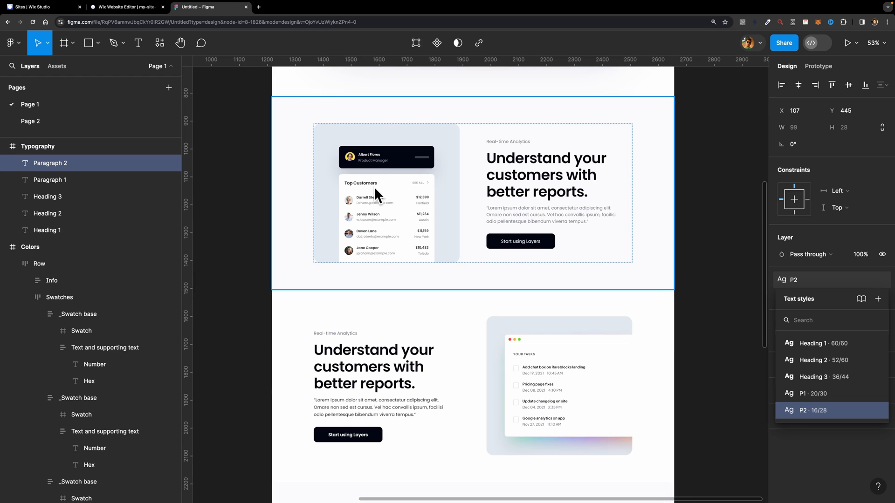
pyautogui.scroll(-7, 404, 216)
pyautogui.scroll(6, 405, 217)
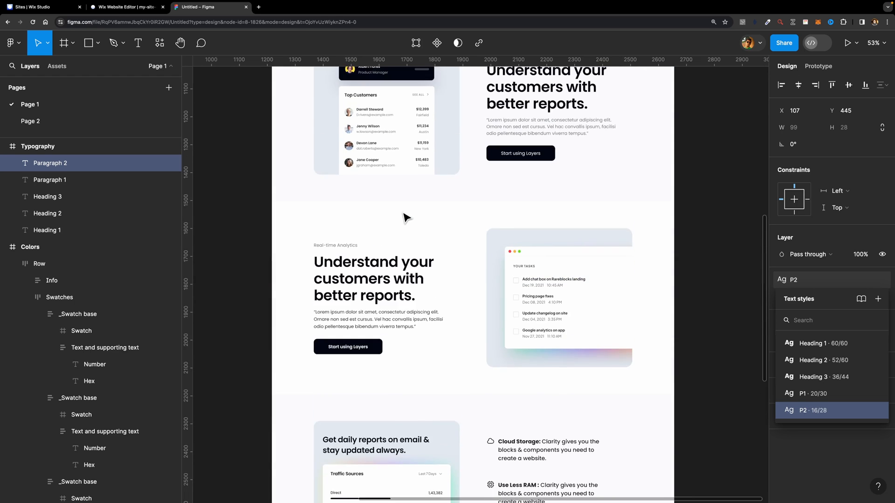
pyautogui.scroll(5, 404, 218)
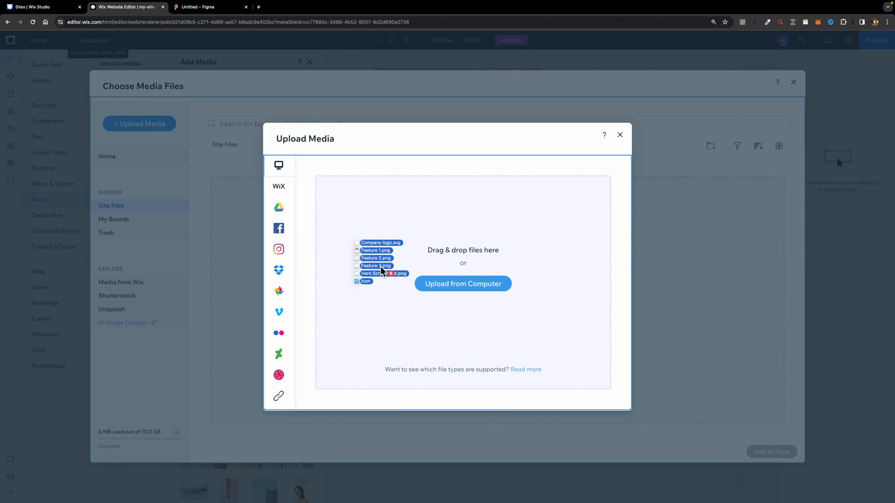
# Step: Upload Company logo.svg, Feature 1.png, Feature 2.png, Feature 3.png, Hero Screenshot.png and the Icon folder to the Wix Studio site files
pyautogui.moveTo(406, 262); pyautogui.dragTo(437, 261)
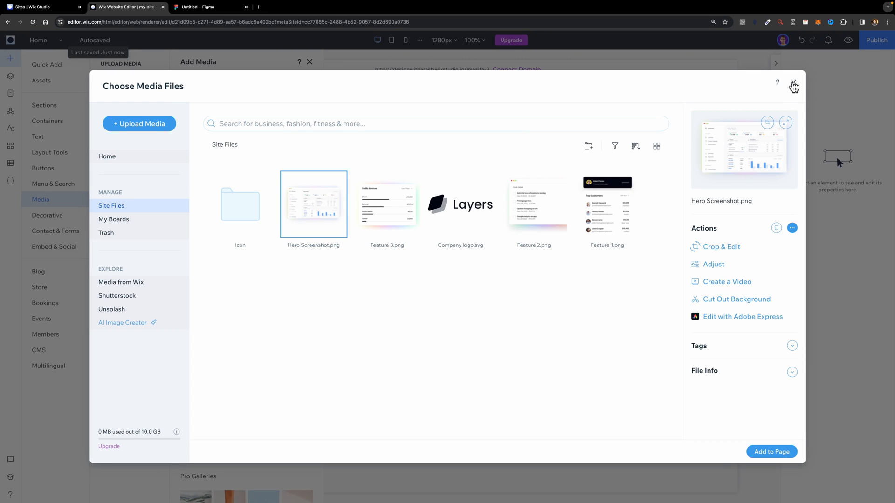
pyautogui.click(794, 84)
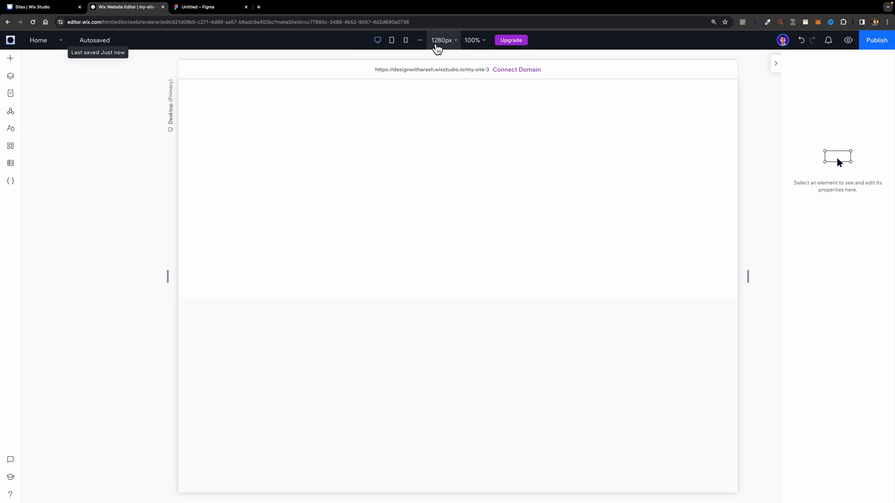
# Step: Check the Desktop frame's width in Figma, return to Wix Studio and set the desktop editing size to 1440 px
pyautogui.click(208, 8)
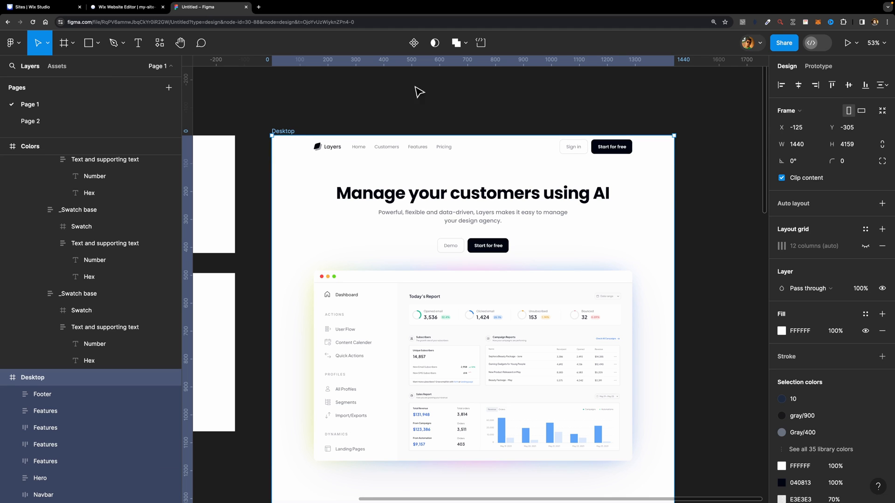
pyautogui.click(151, 13)
pyautogui.click(440, 41)
pyautogui.click(441, 41)
pyautogui.click(441, 42)
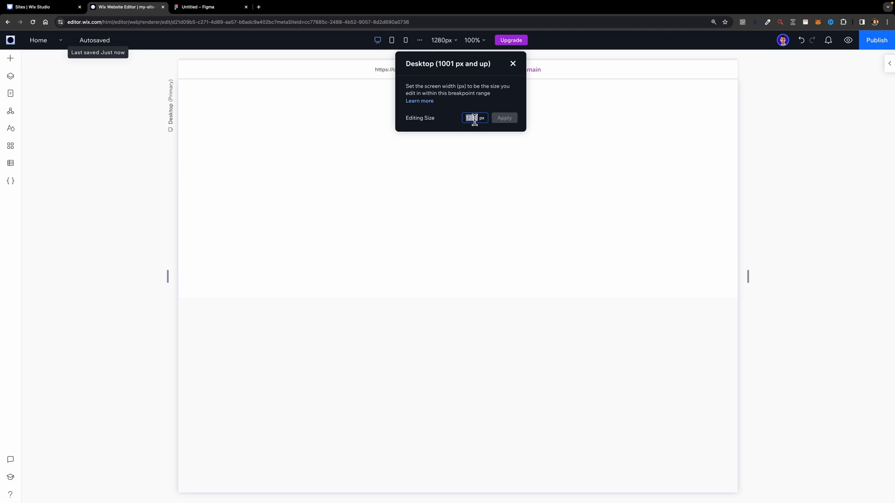
pyautogui.write('1440')
pyautogui.click(507, 119)
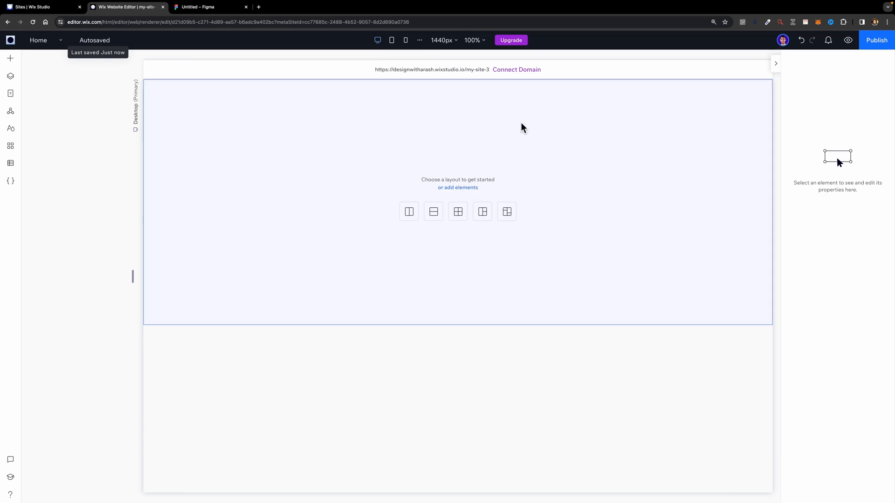
# Step: Switch to Figma and inspect the size and layout of the Navbar in the Desktop frame
pyautogui.hotkey('ctrl', 'Tab')
pyautogui.scroll(5, 448, 159)
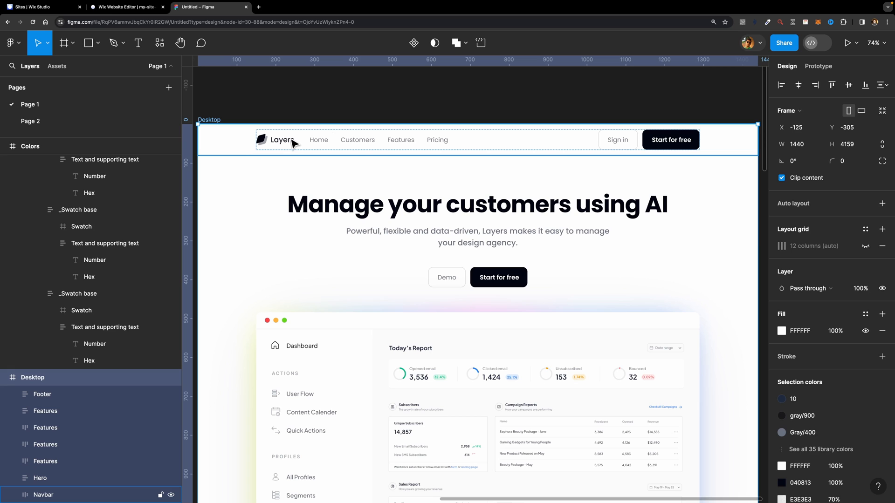
pyautogui.click(317, 149)
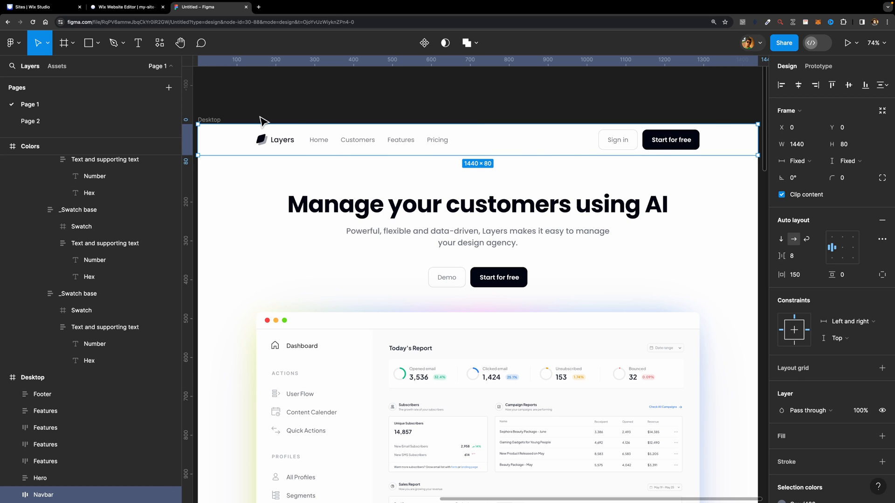
# Step: Return to Wix Studio, add a blank section above the existing one and reduce the top section's height to 100 px
pyautogui.click(128, 11)
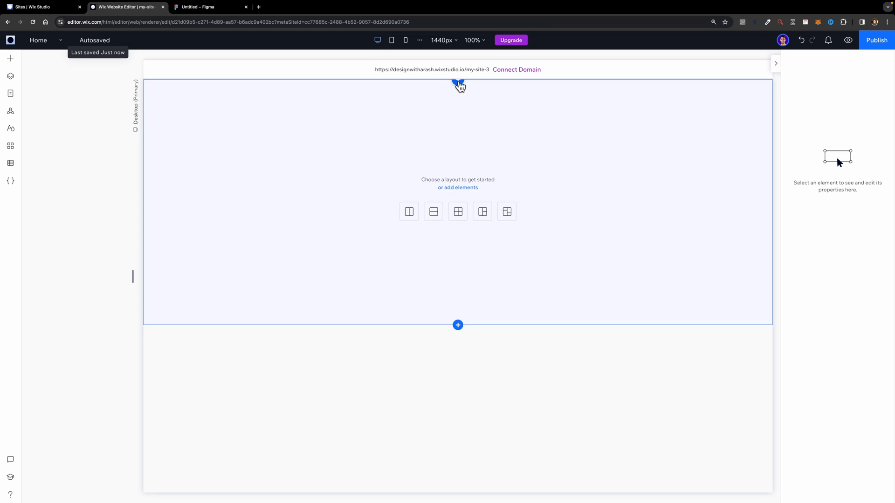
pyautogui.click(460, 83)
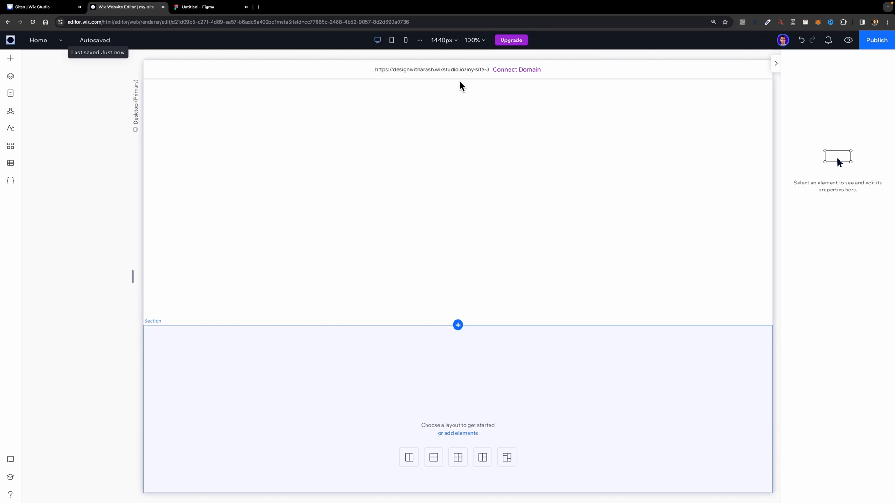
pyautogui.click(363, 153)
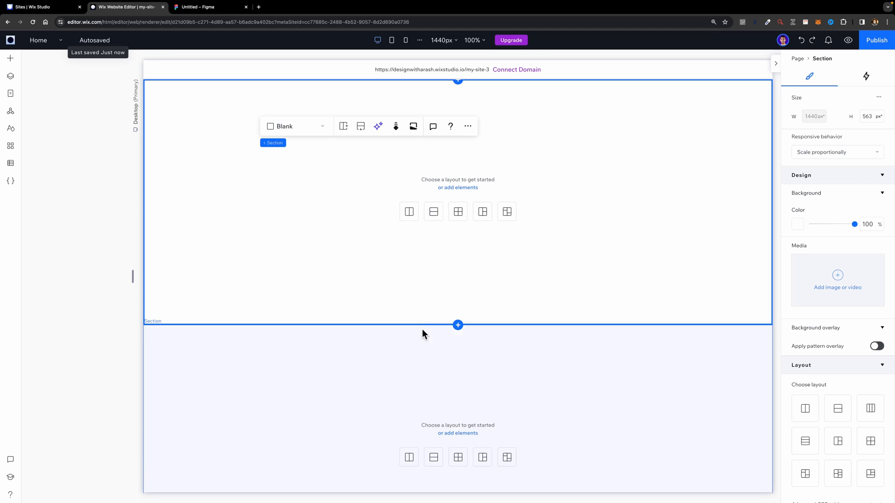
pyautogui.moveTo(424, 325); pyautogui.dragTo(421, 122)
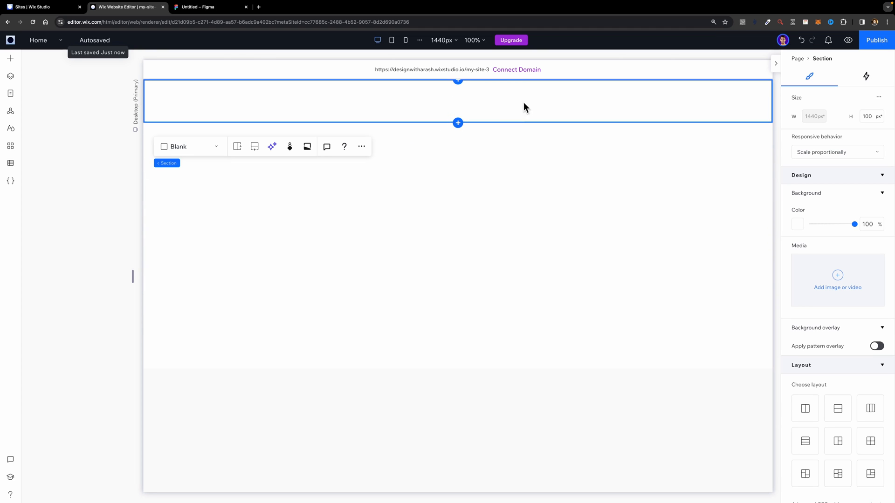
# Step: Rename the top section in the page's layer list as Navbar
pyautogui.click(11, 76)
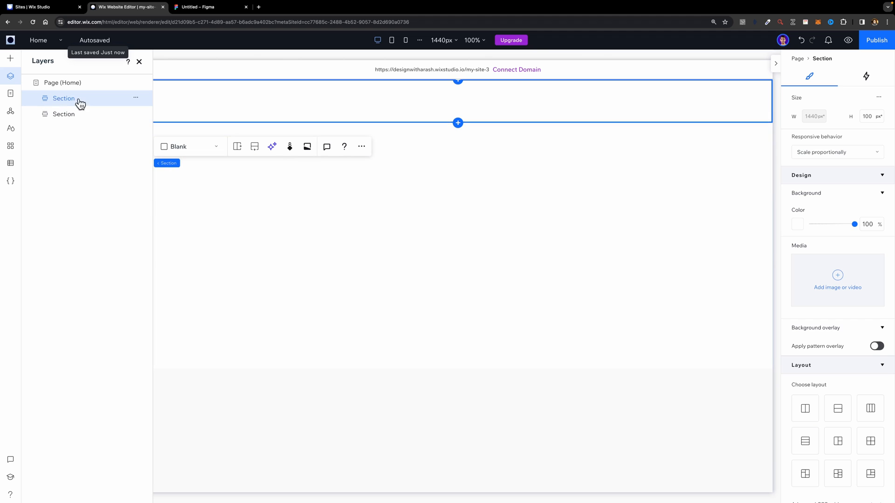
pyautogui.doubleClick(70, 99)
pyautogui.write('Navb')
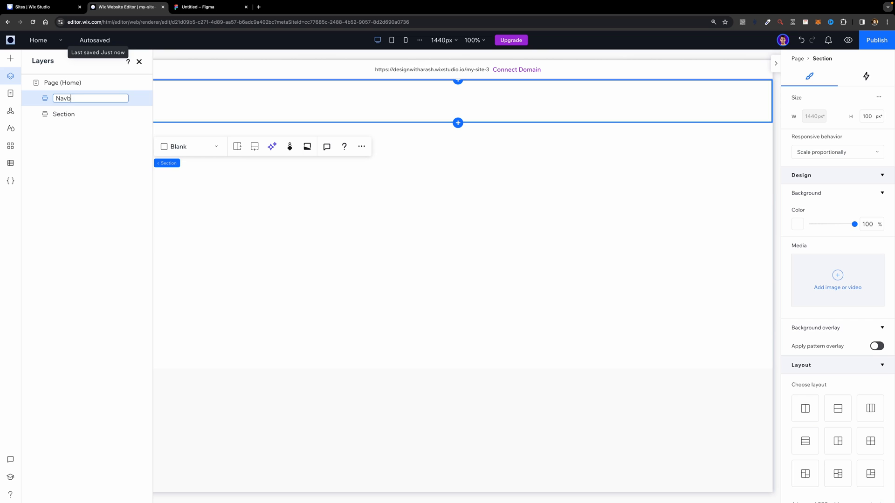
pyautogui.write('ar')
pyautogui.click(204, 100)
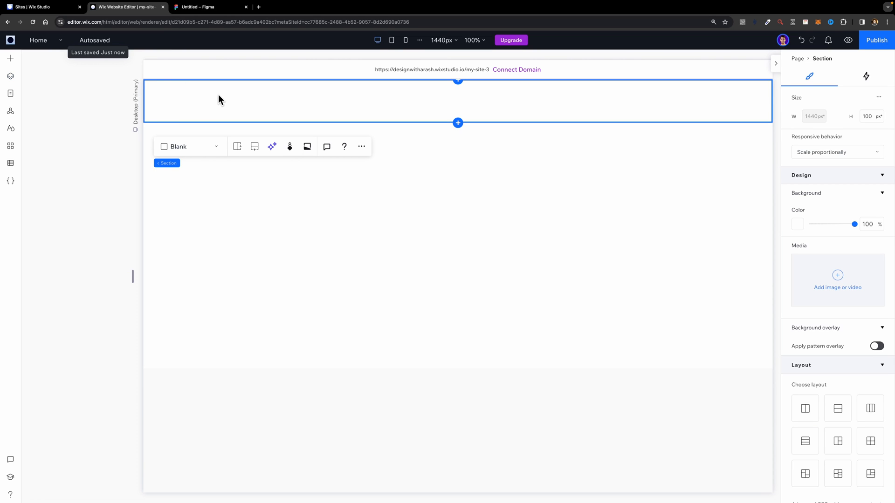
# Step: Add Company logo.svg from the site files to the page
pyautogui.click(11, 63)
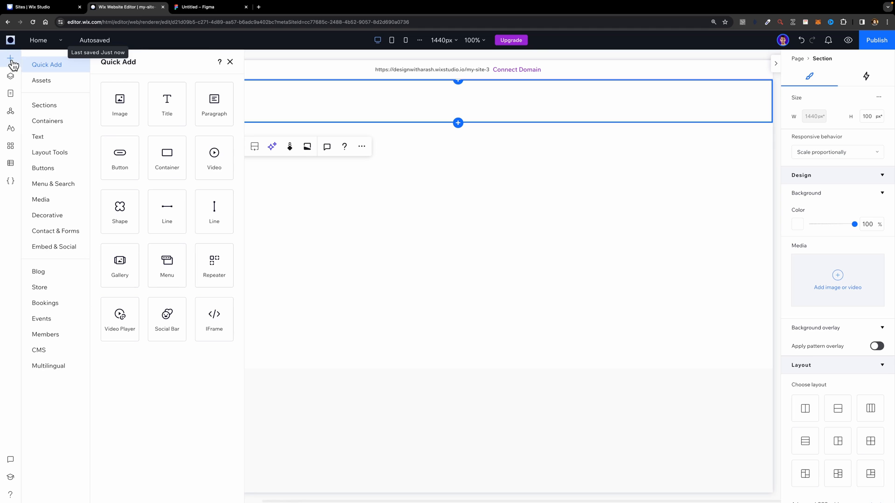
pyautogui.click(56, 202)
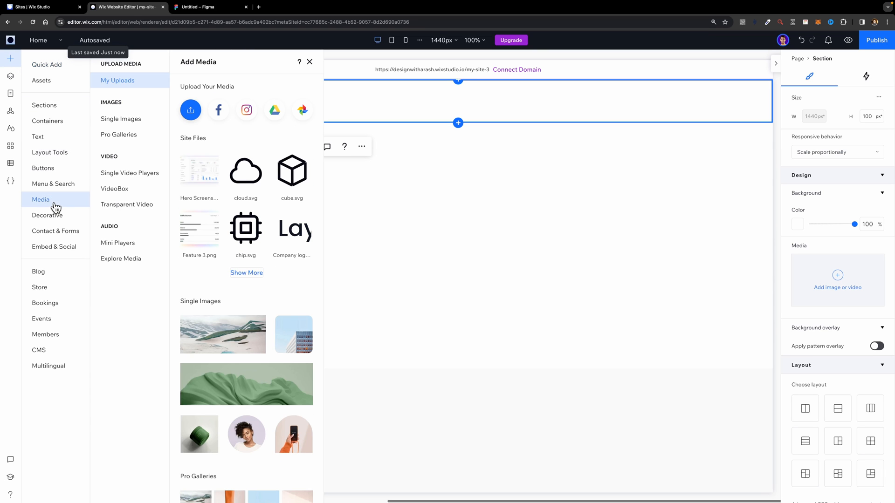
pyautogui.click(246, 272)
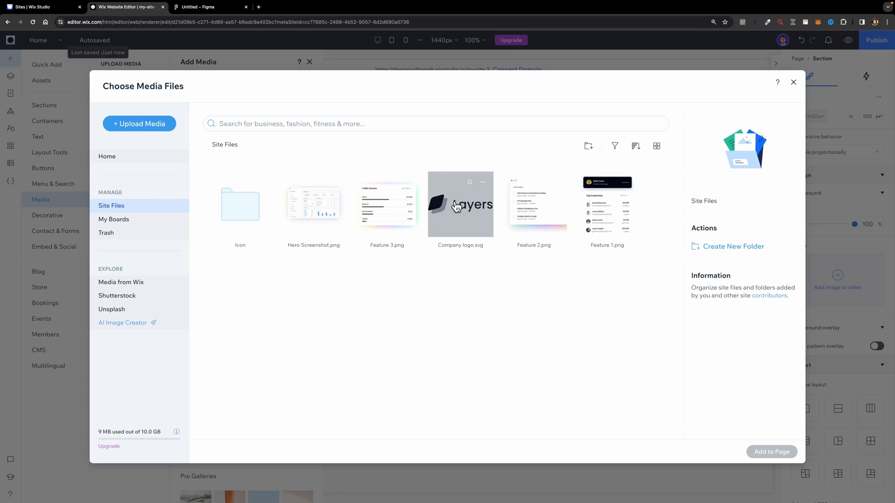
pyautogui.click(458, 223)
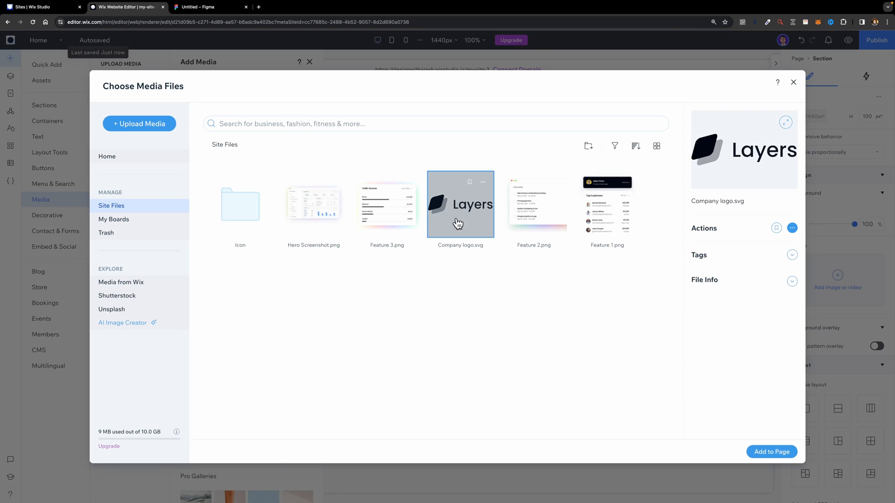
pyautogui.click(763, 457)
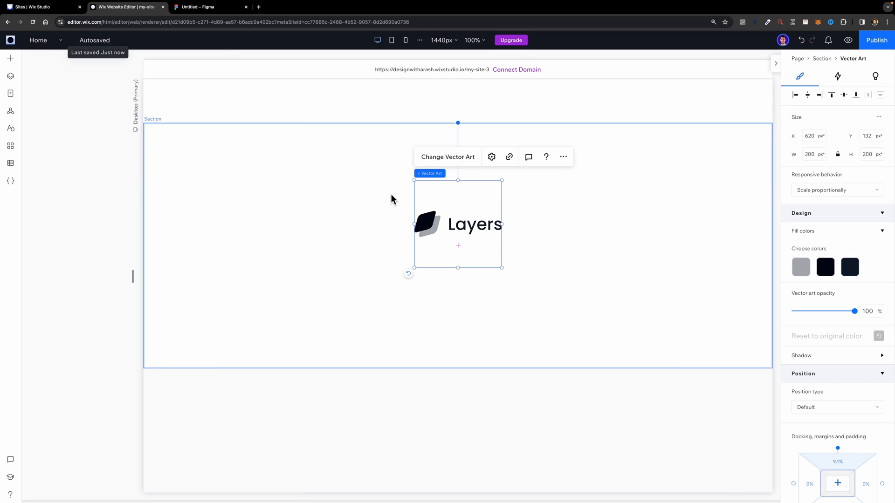
# Step: Resize the company logo to 97 × 32 px to match Figma and move it into the Navbar section at about X 77, Y 34
pyautogui.moveTo(461, 267); pyautogui.dragTo(461, 221)
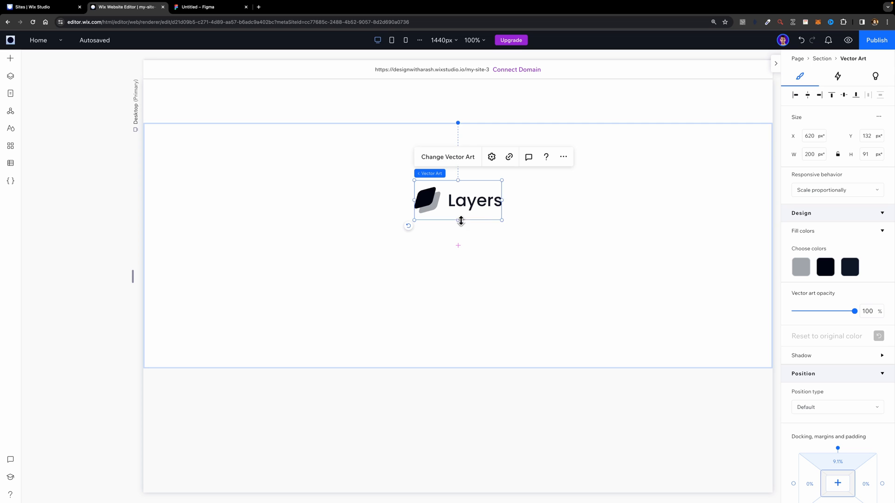
pyautogui.click(864, 154)
pyautogui.press('Return')
pyautogui.click(206, 7)
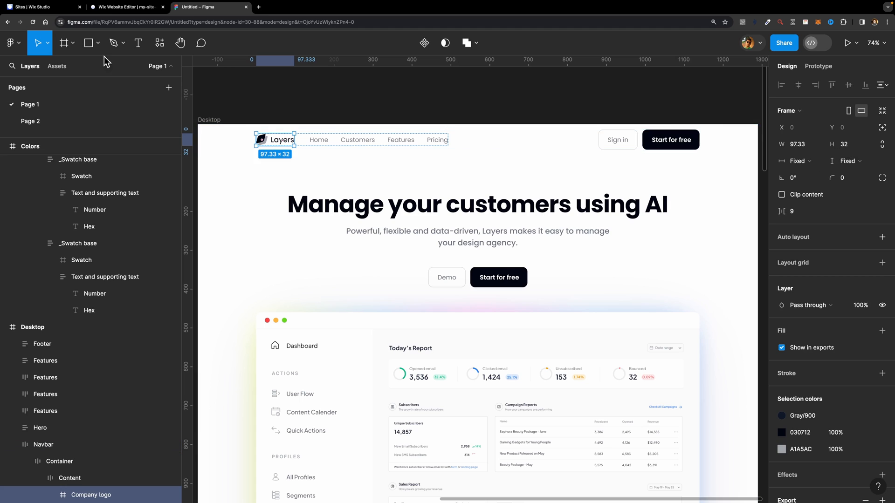
pyautogui.click(114, 7)
pyautogui.doubleClick(809, 154)
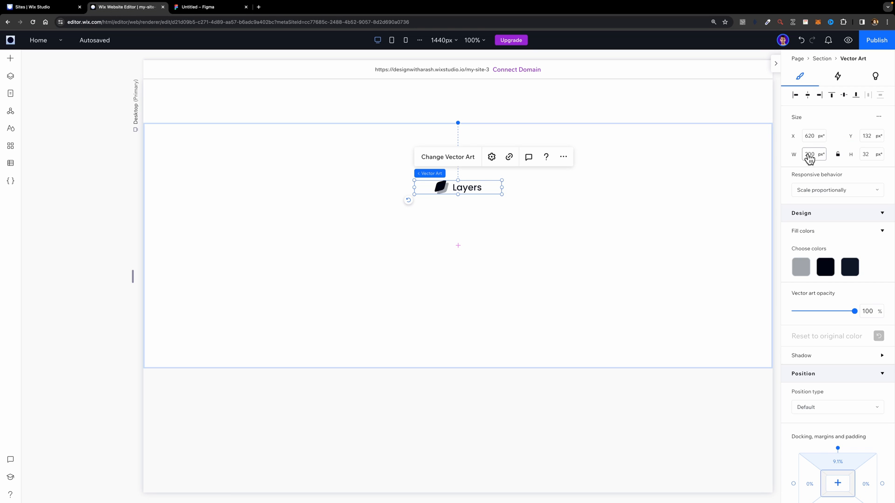
pyautogui.moveTo(446, 186); pyautogui.dragTo(191, 102)
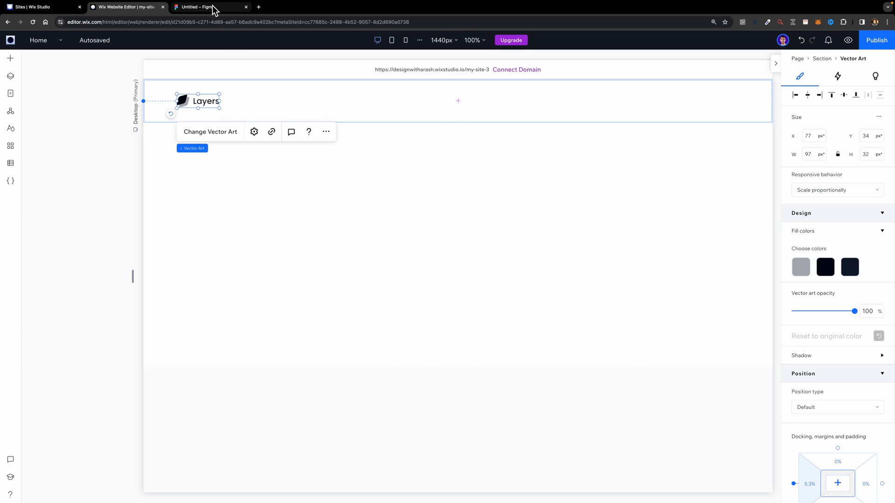
# Step: Check the navbar's menu items in Figma, return to Wix Studio and add a blank page named Customers
pyautogui.click(200, 6)
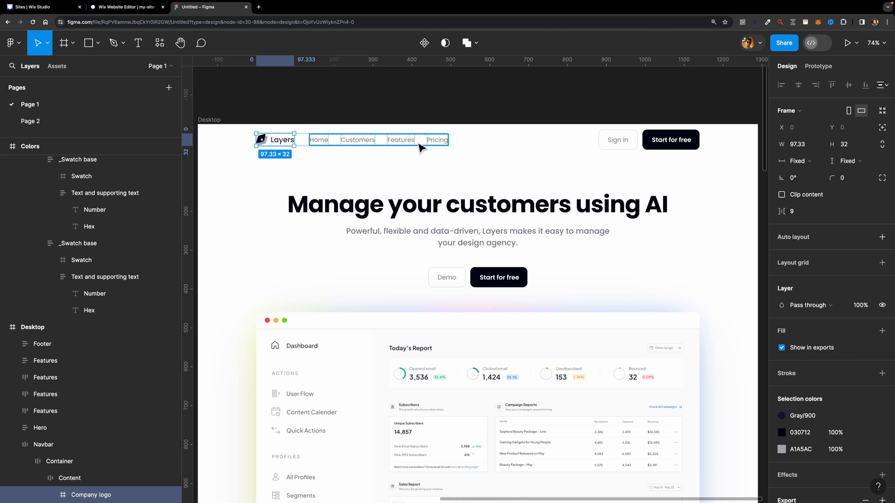
pyautogui.click(126, 6)
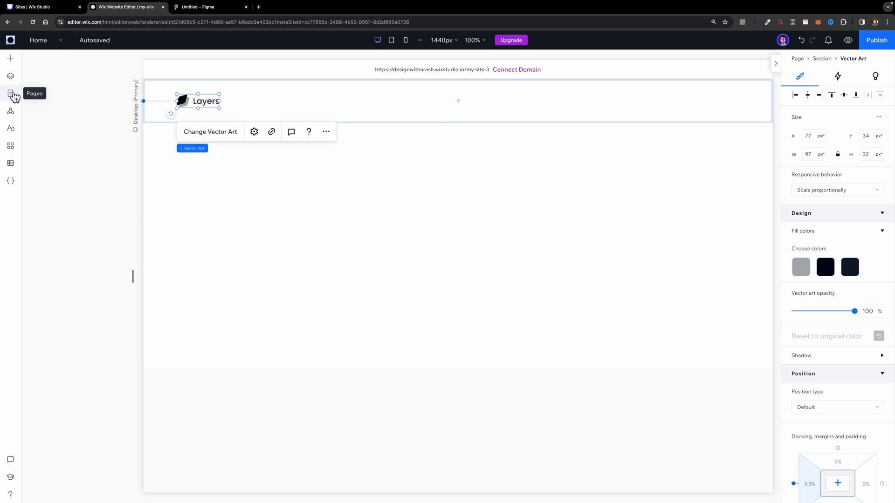
pyautogui.click(11, 95)
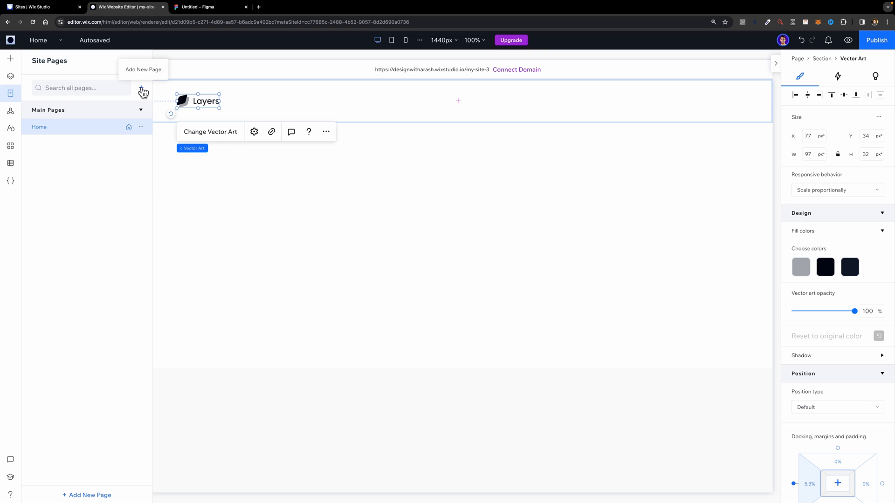
pyautogui.click(142, 89)
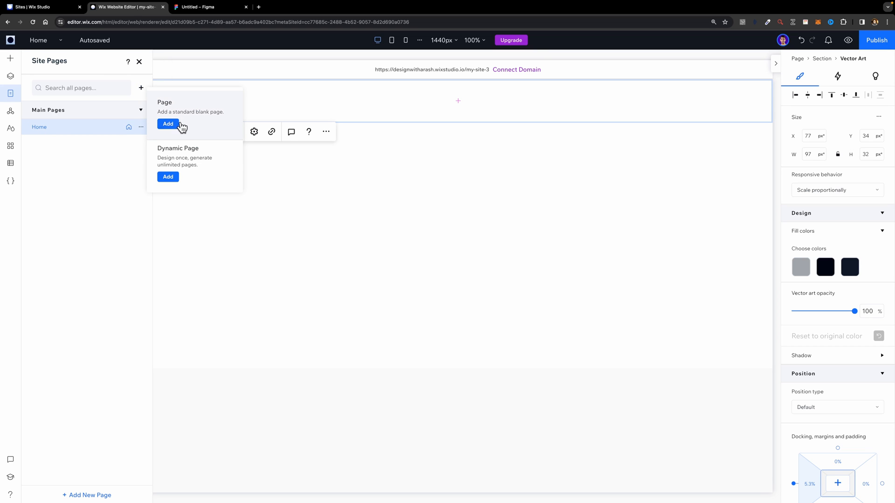
pyautogui.click(175, 127)
pyautogui.write('Customer')
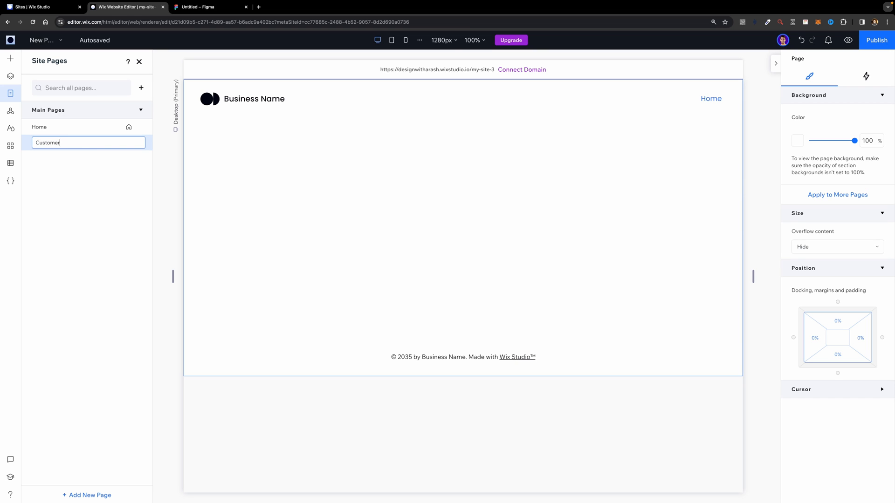
pyautogui.write('s')
pyautogui.press('Return')
# Step: Add two more blank pages to the site named Features and Pricing
pyautogui.click(142, 89)
pyautogui.click(172, 124)
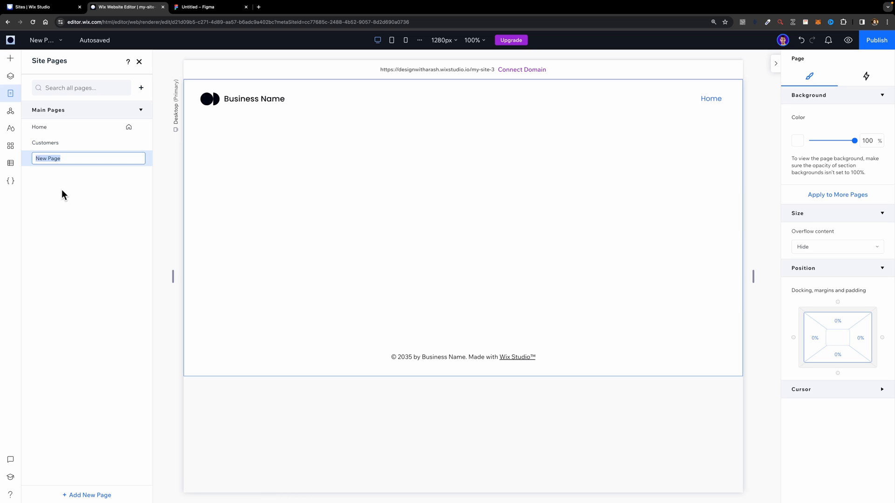
pyautogui.write('Features')
pyautogui.press('Return')
pyautogui.click(141, 89)
pyautogui.click(166, 122)
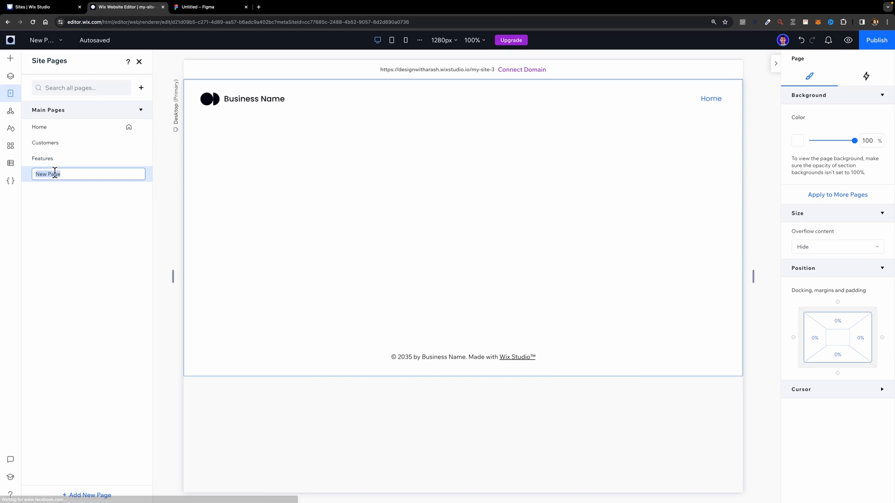
pyautogui.write('Pro')
pyautogui.write('cing')
pyautogui.press('Return')
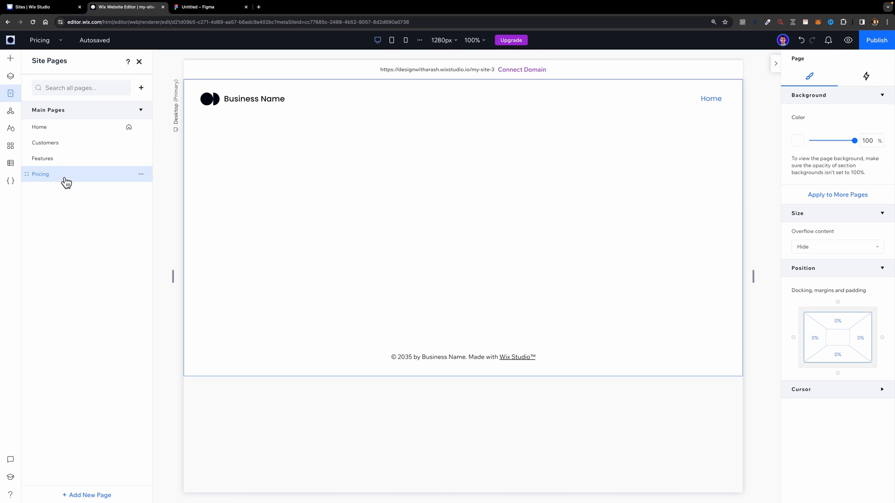
# Step: Return to the Home page and place the plain text horizontal menu beside the logo in the Navbar section
pyautogui.click(54, 133)
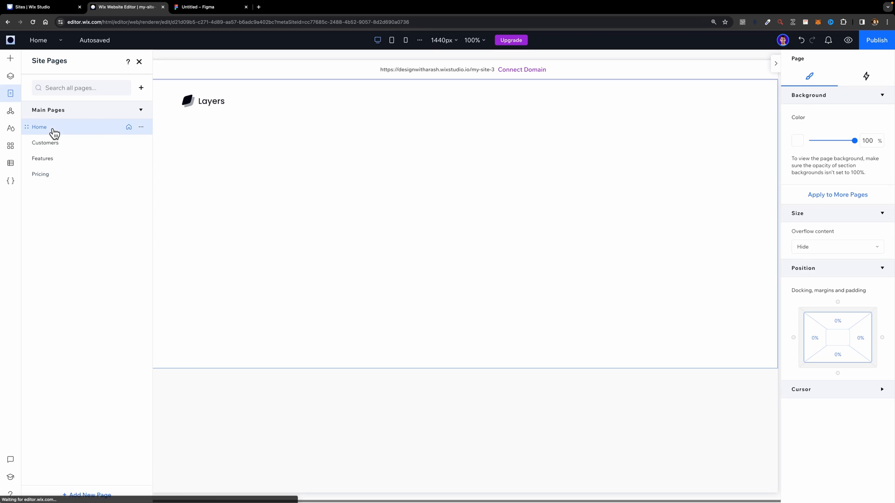
pyautogui.click(10, 60)
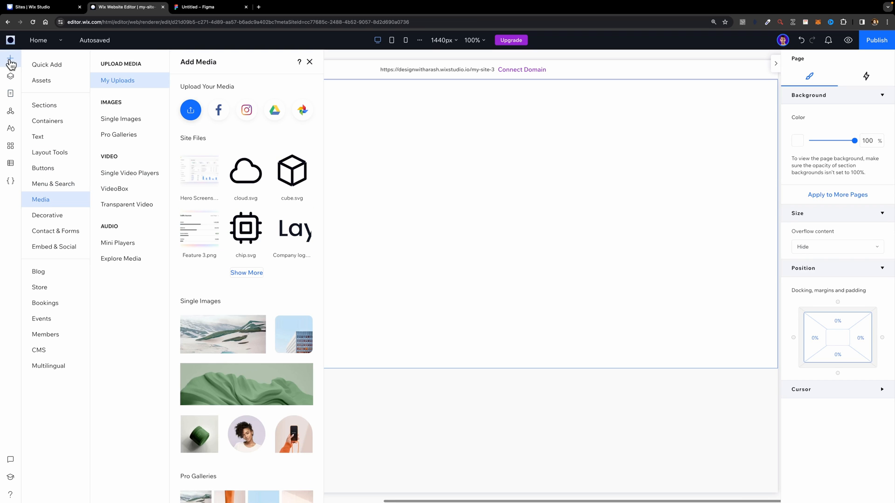
pyautogui.click(63, 188)
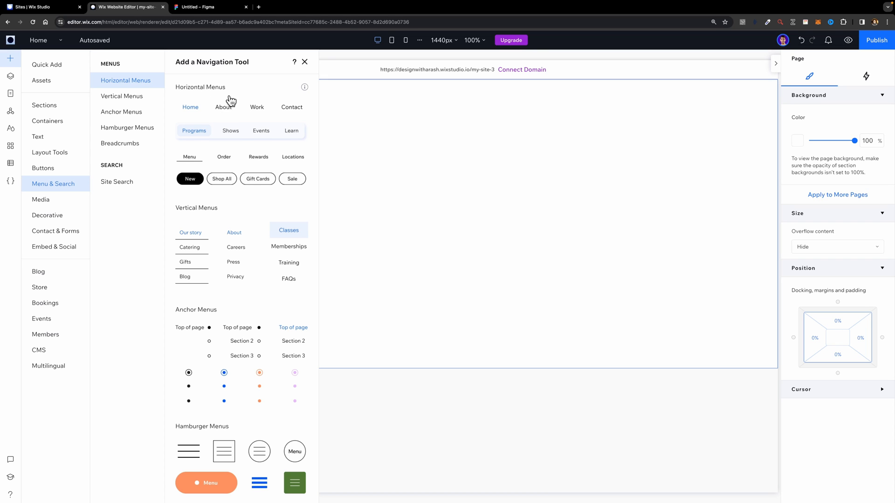
pyautogui.moveTo(224, 110); pyautogui.dragTo(308, 107)
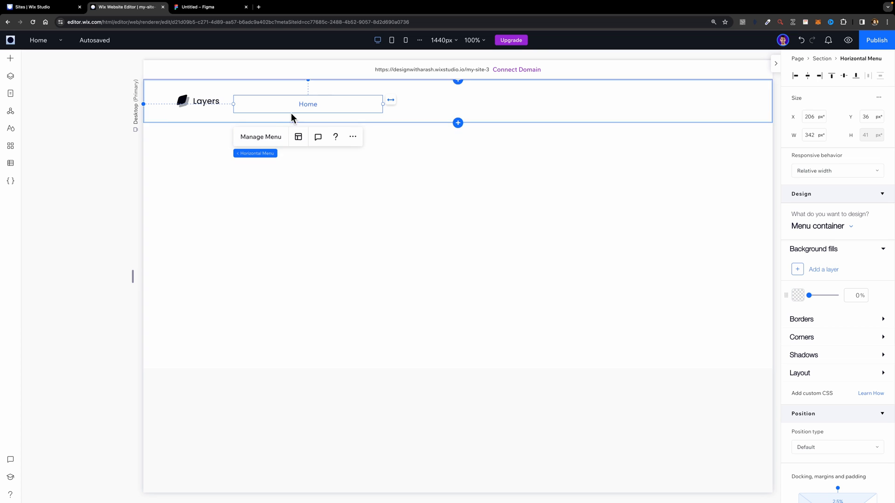
# Step: Add all main pages as items of the horizontal menu
pyautogui.click(260, 140)
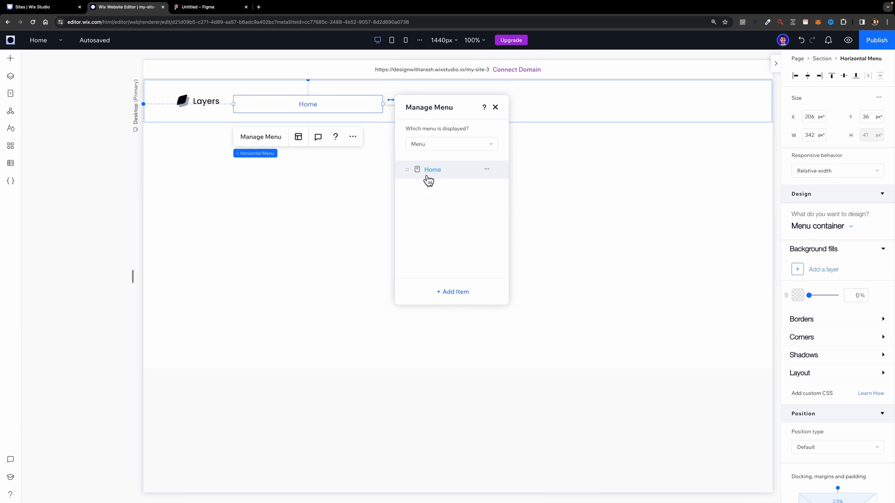
pyautogui.click(460, 293)
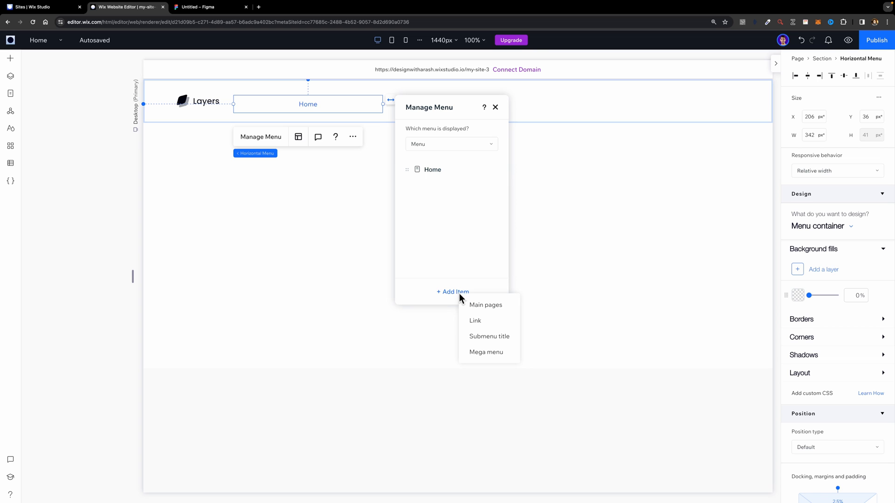
pyautogui.click(488, 308)
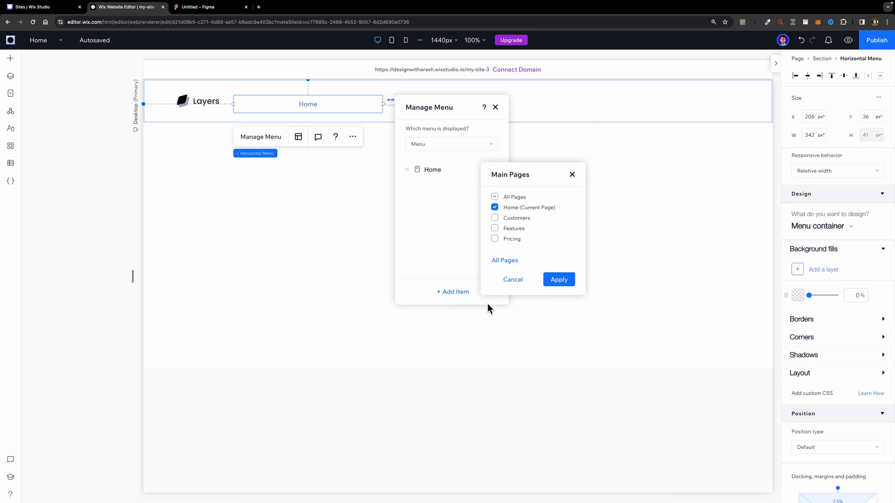
pyautogui.click(495, 197)
pyautogui.click(559, 280)
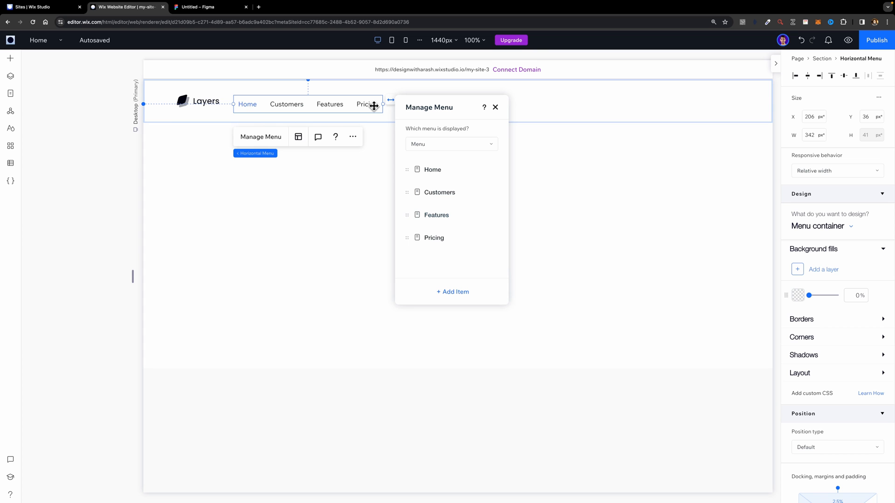
pyautogui.click(495, 108)
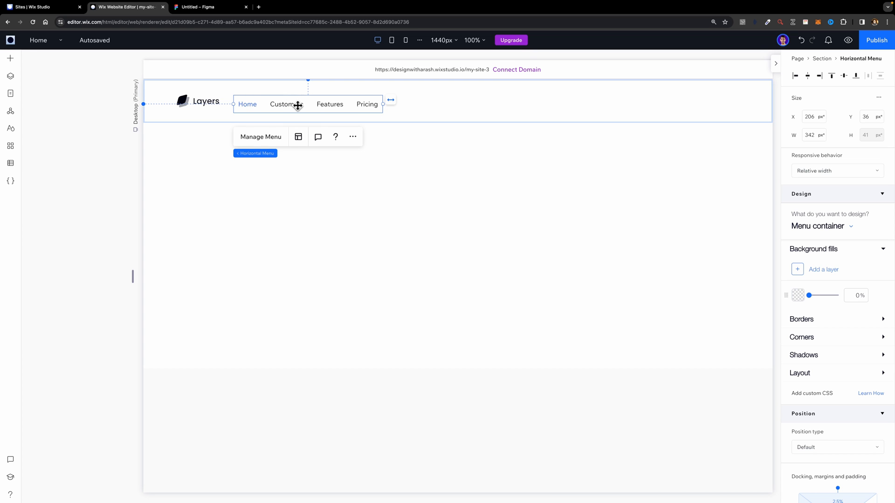
# Step: Check the gap between the Menu Items in Figma, and set the Wix Studio menu's horizontal item spacing to 32 px
pyautogui.hotkey('ctrl', 'Tab')
pyautogui.click(356, 141)
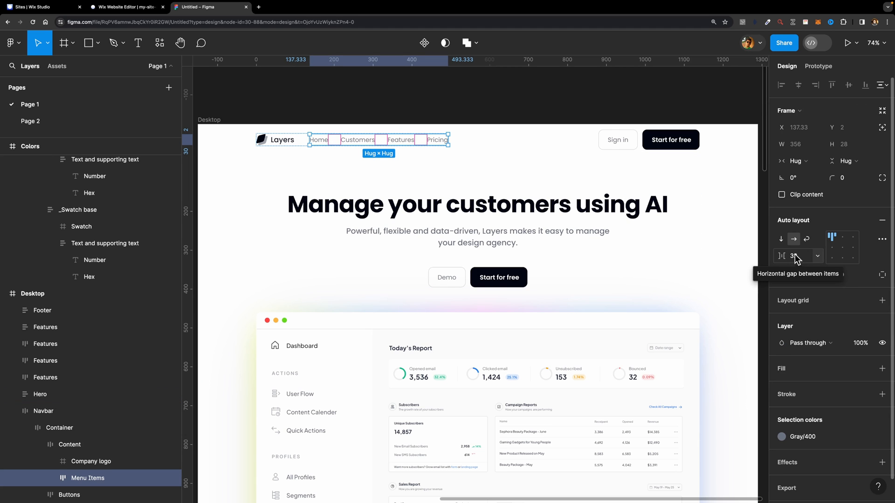
pyautogui.click(116, 8)
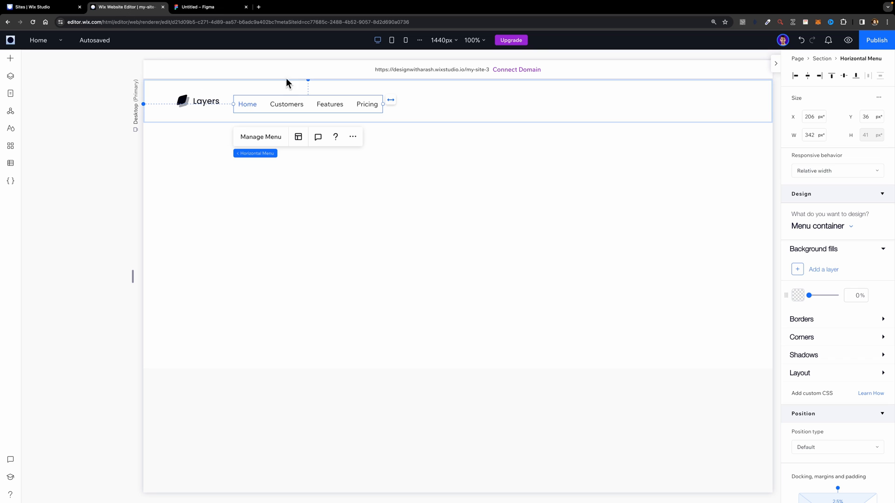
pyautogui.click(11, 76)
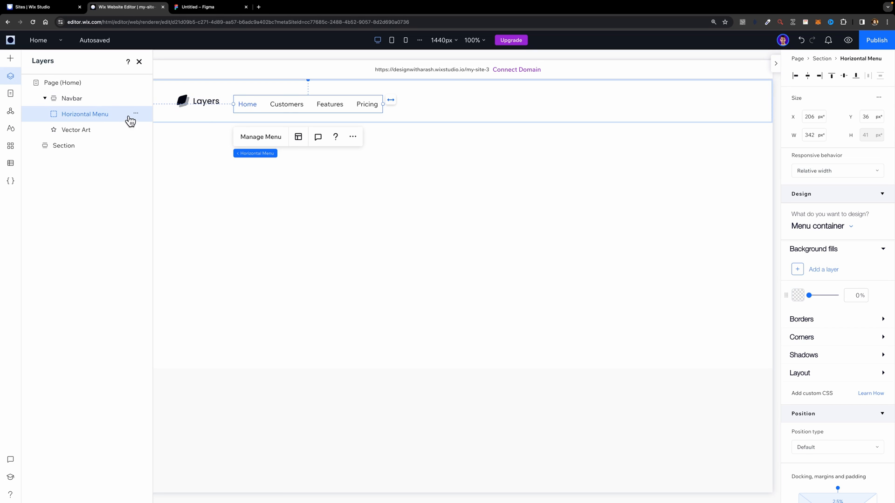
pyautogui.click(299, 137)
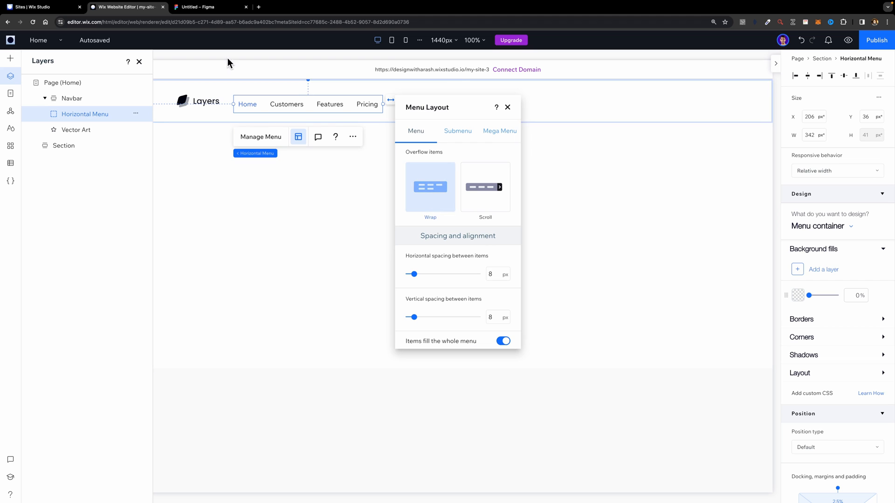
pyautogui.scroll(-1, 429, 250)
pyautogui.scroll(-1, 429, 250)
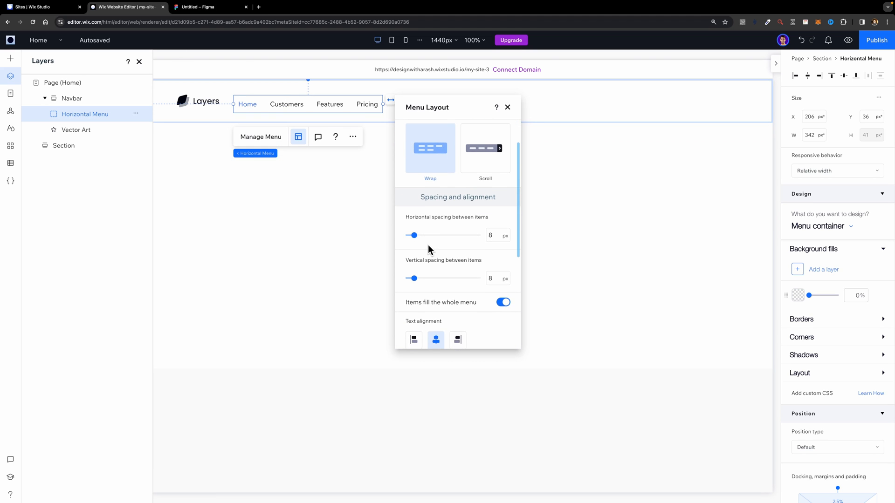
pyautogui.moveTo(415, 237)
pyautogui.mouseDown()
pyautogui.moveTo(440, 237)
pyautogui.moveTo(406, 237)
pyautogui.mouseUp()
pyautogui.click(488, 237)
pyautogui.write('32')
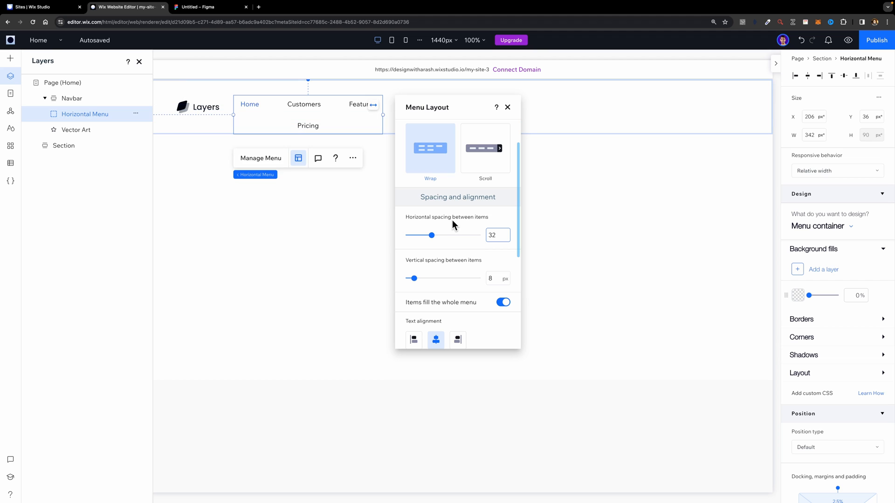
# Step: Set the menu's vertical item spacing to 0 px and align the item text to the left
pyautogui.moveTo(414, 278); pyautogui.dragTo(407, 276)
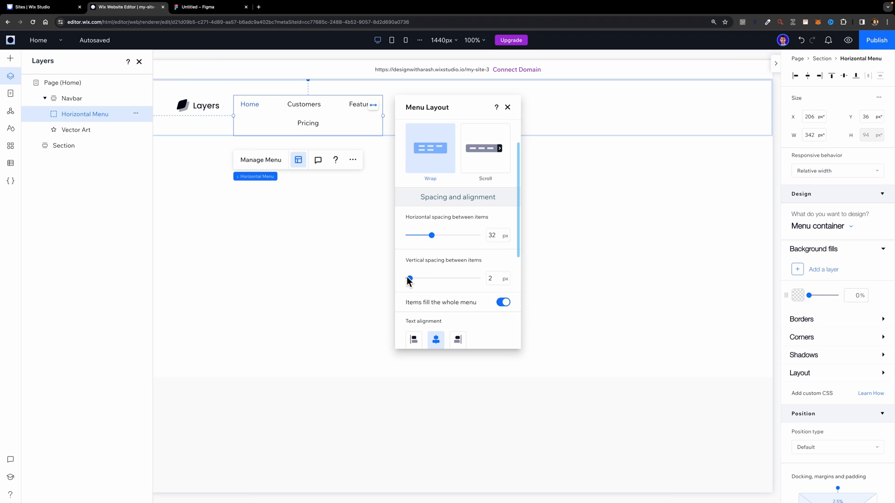
pyautogui.scroll(-3, 403, 251)
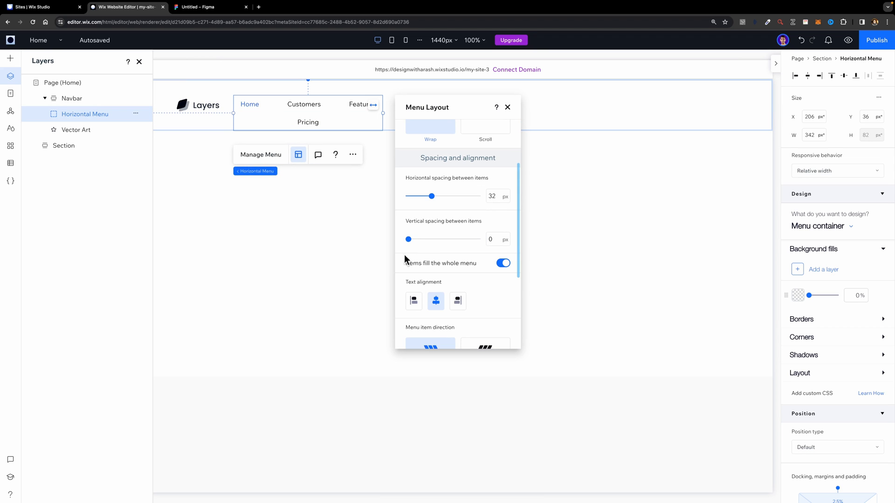
pyautogui.click(412, 271)
# Step: Set the menu items' horizontal padding to 0 px and vertical padding to 8 px, and close the menu layout settings
pyautogui.scroll(-3, 411, 290)
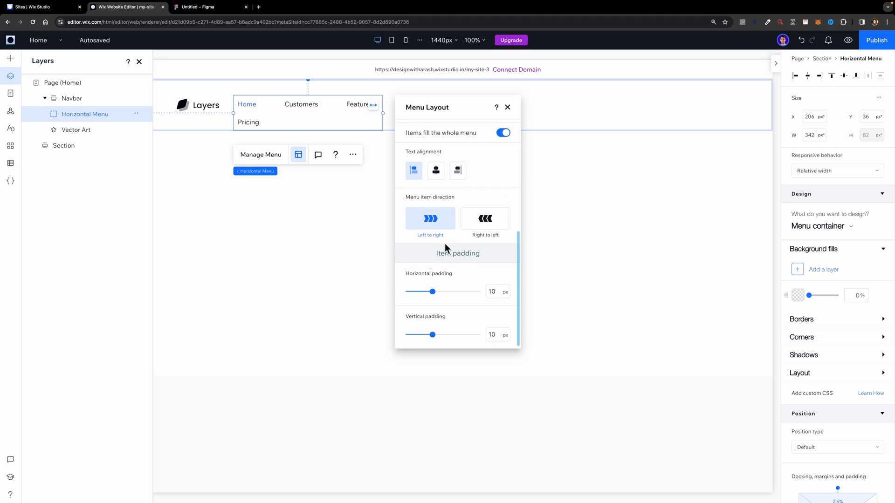
pyautogui.moveTo(434, 295); pyautogui.dragTo(406, 294)
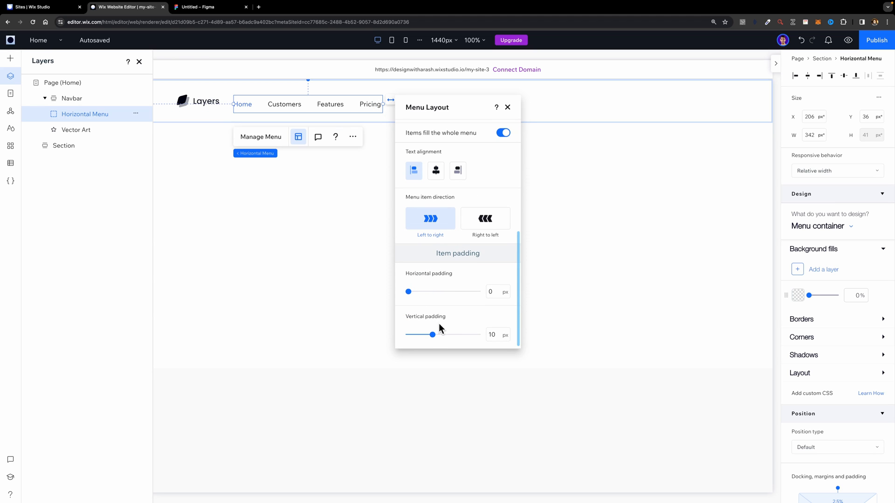
pyautogui.moveTo(432, 336); pyautogui.dragTo(427, 334)
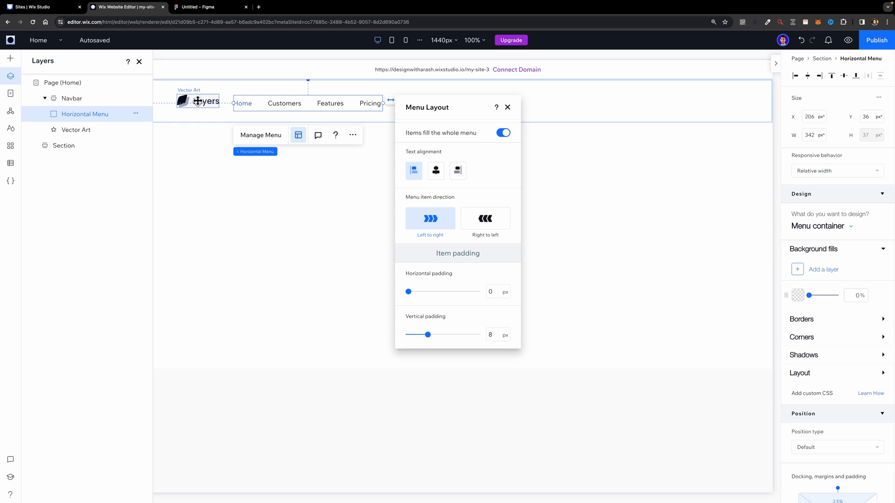
pyautogui.click(238, 102)
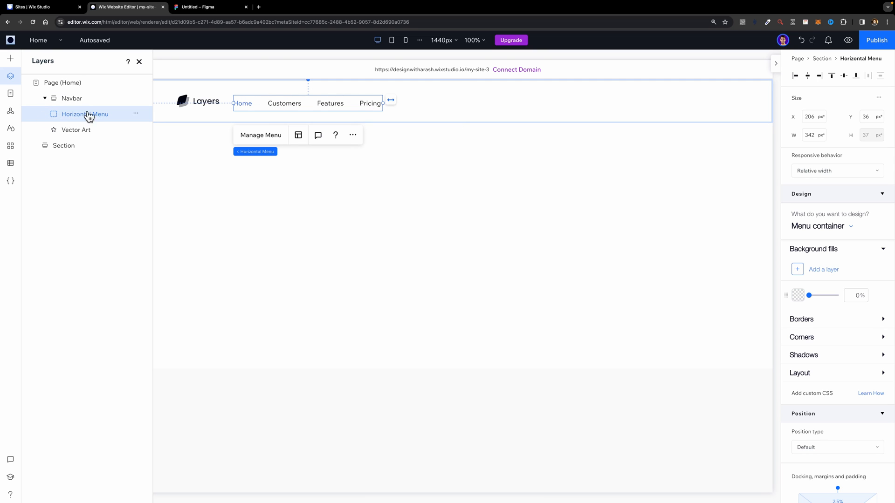
# Step: Style the menu items' text as Paragraph 2 in Poppins Medium, and widen the horizontal menu to about 373 px
pyautogui.click(843, 233)
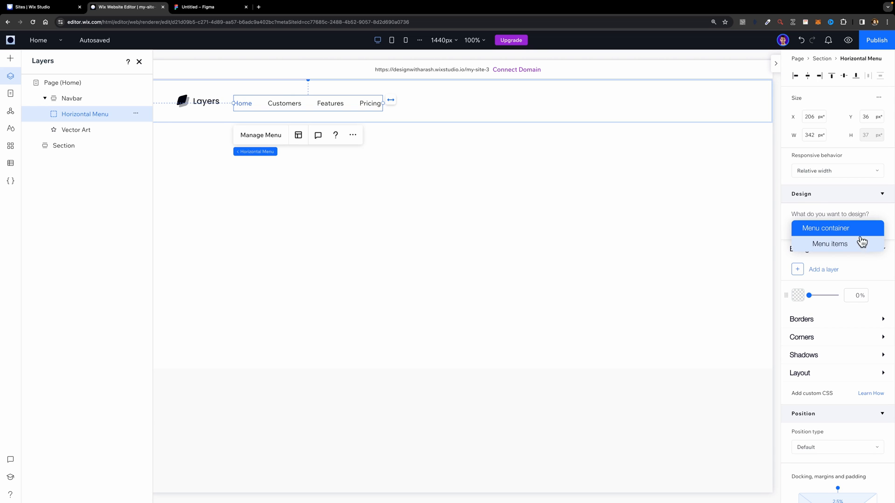
pyautogui.click(846, 246)
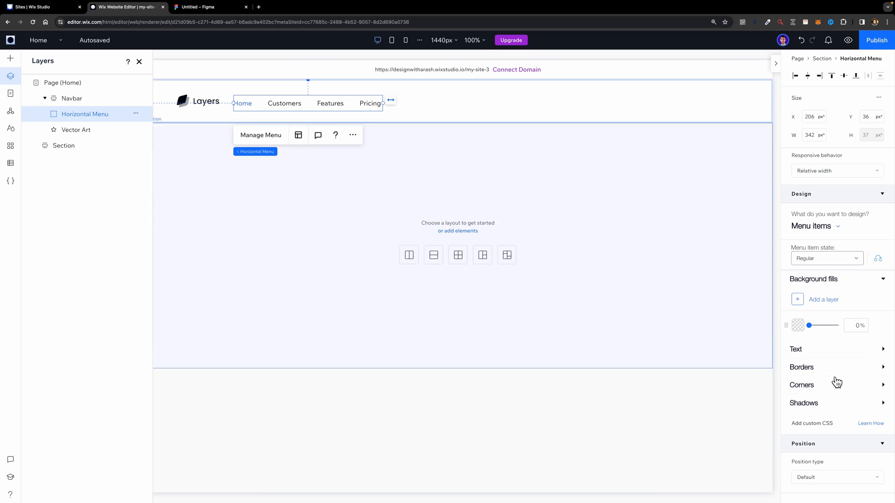
pyautogui.click(825, 353)
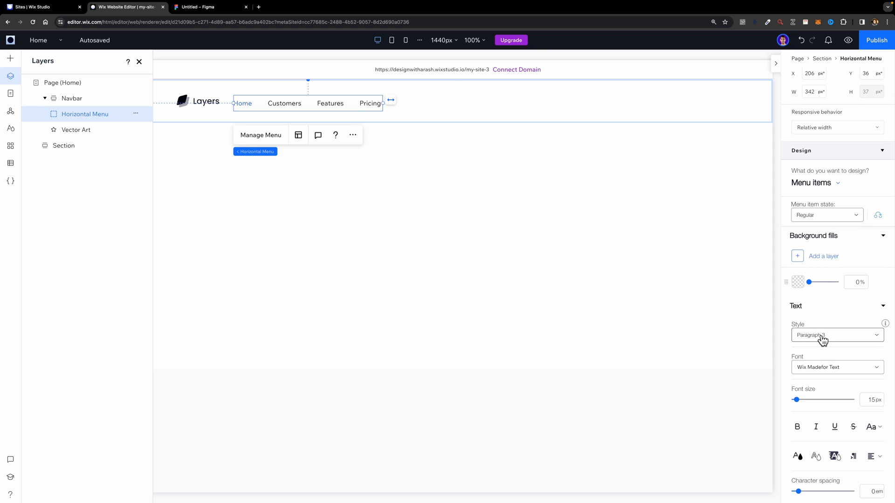
pyautogui.click(822, 339)
pyautogui.click(821, 370)
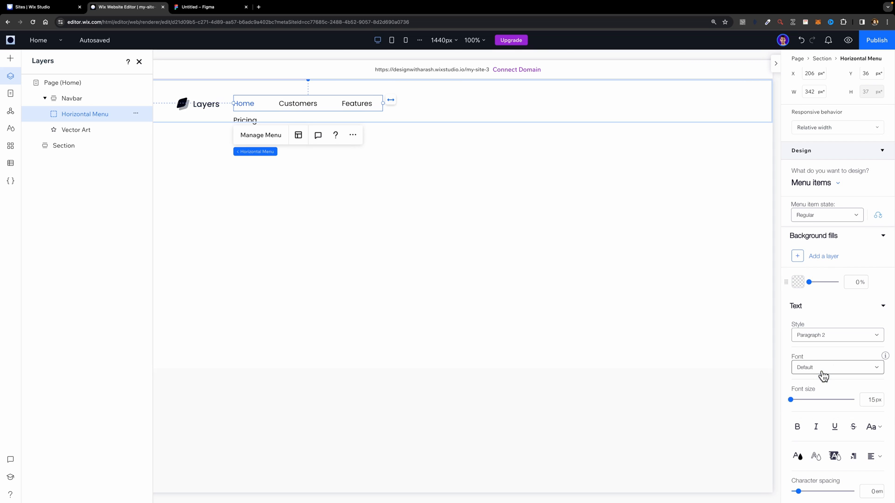
pyautogui.click(832, 372)
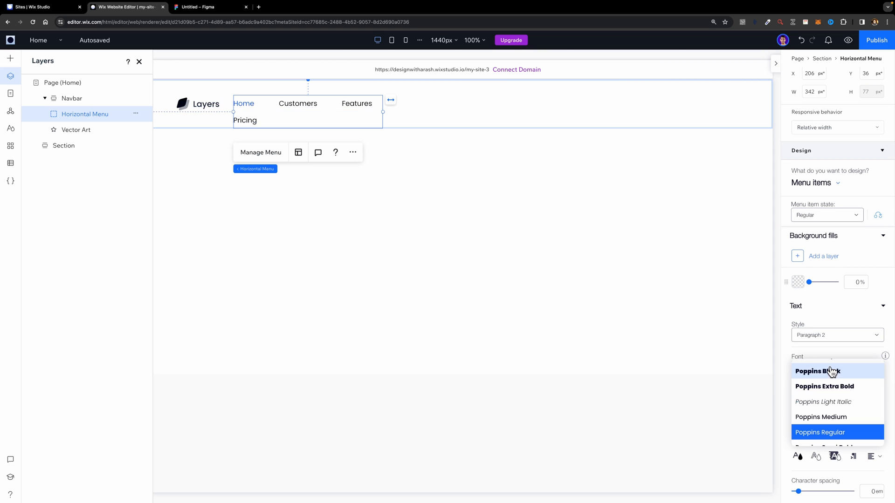
pyautogui.click(823, 417)
pyautogui.moveTo(383, 112); pyautogui.dragTo(407, 106)
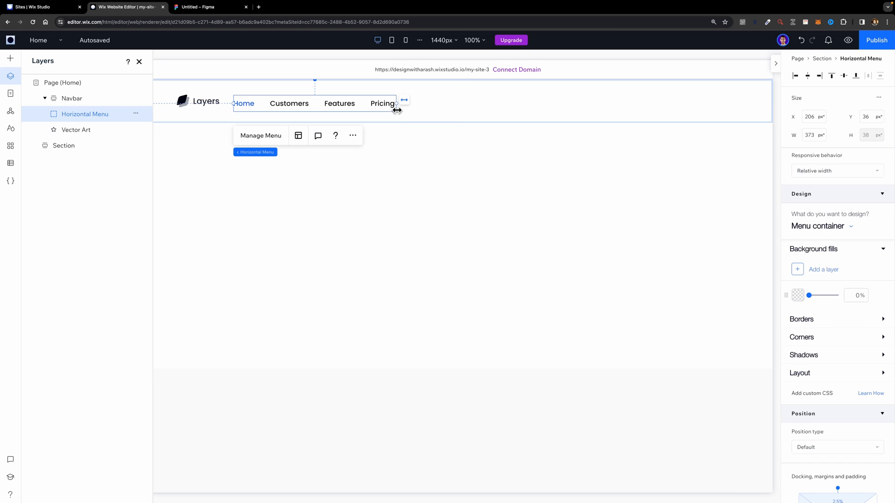
# Step: Set the menu items' regular-state text color to the theme gray #6B7280
pyautogui.click(826, 227)
pyautogui.click(827, 243)
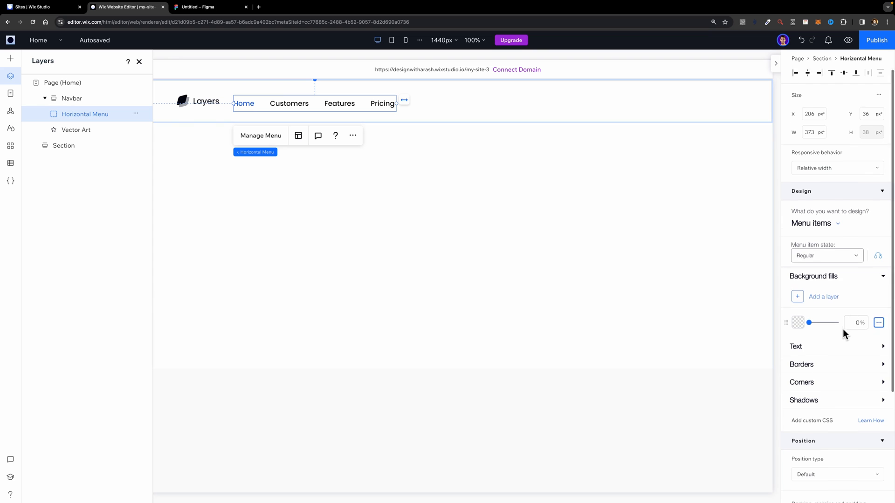
pyautogui.scroll(-1, 840, 331)
pyautogui.scroll(-1, 806, 332)
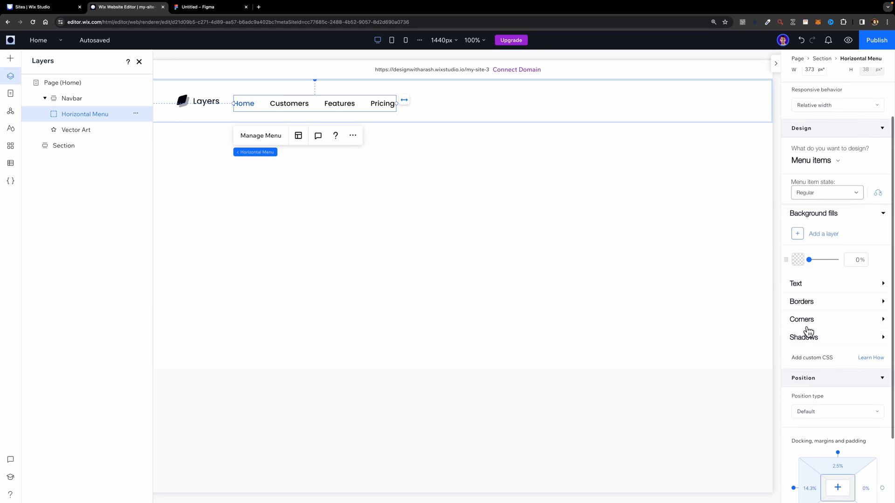
pyautogui.click(804, 281)
pyautogui.scroll(-2, 810, 294)
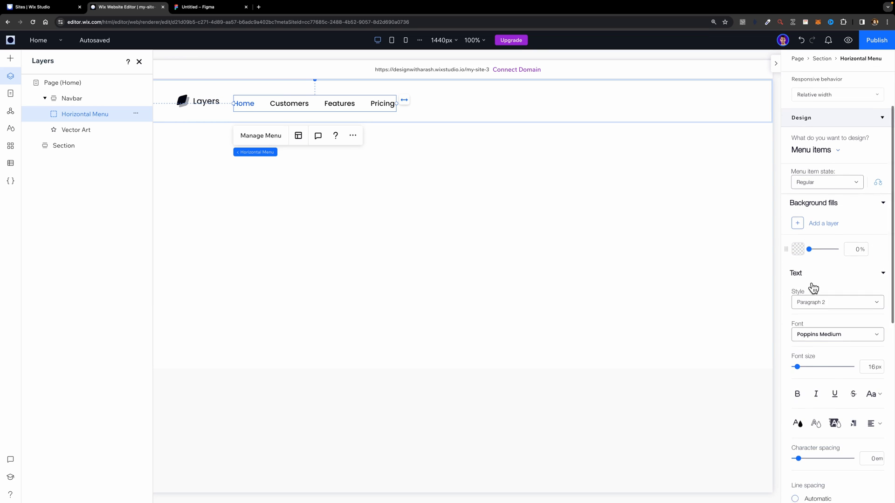
pyautogui.click(798, 360)
pyautogui.click(861, 372)
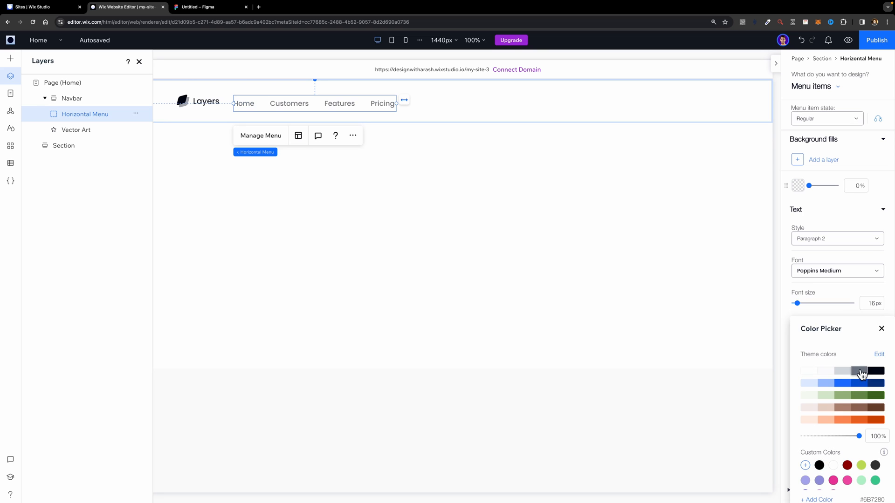
pyautogui.click(881, 329)
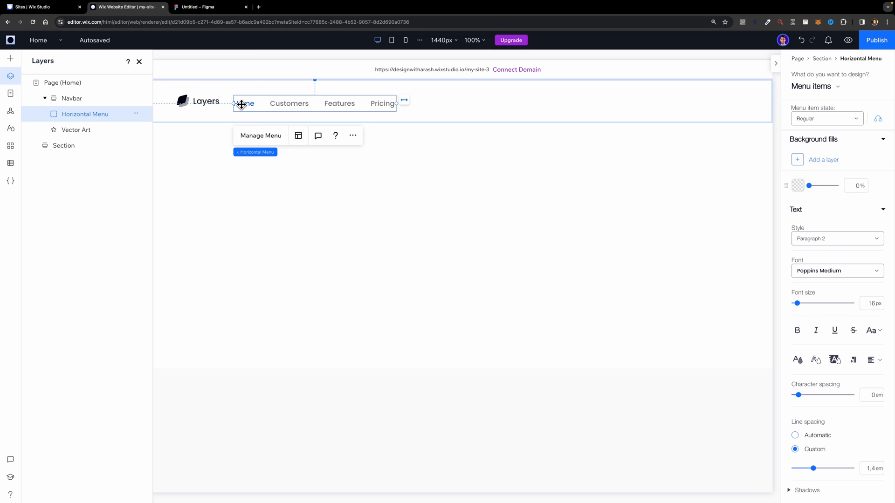
# Step: Set the menu items' text color for the current page state to the near-black theme color #030712
pyautogui.scroll(-1, 813, 263)
pyautogui.scroll(4, 812, 263)
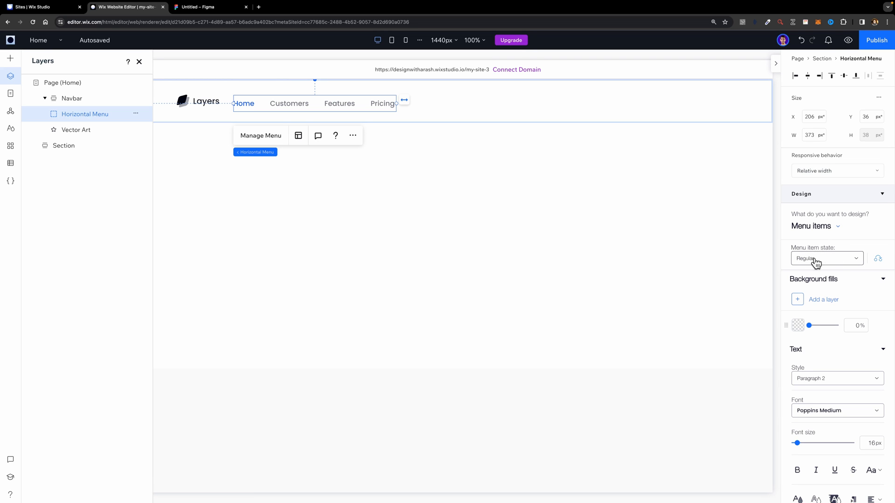
pyautogui.click(822, 259)
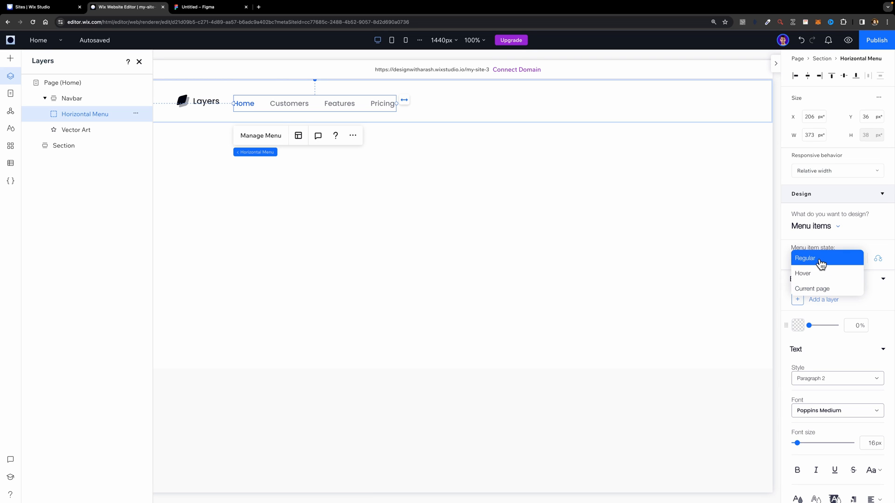
pyautogui.click(821, 290)
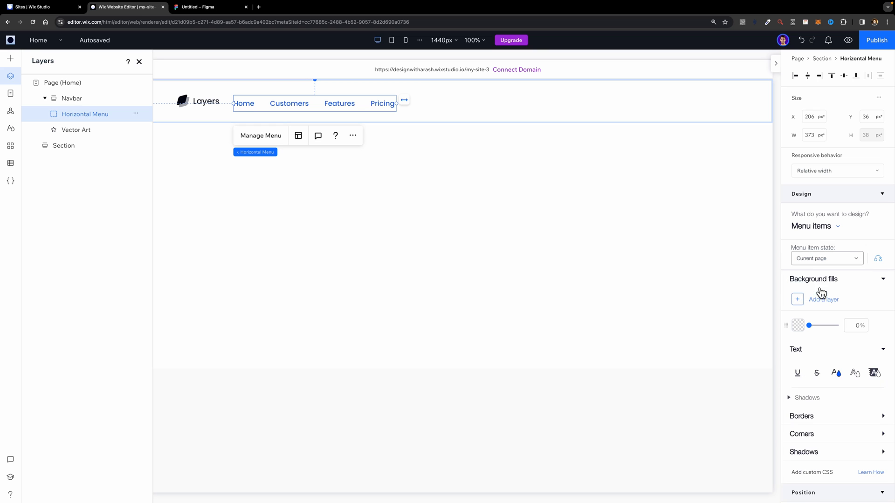
pyautogui.scroll(-1, 826, 367)
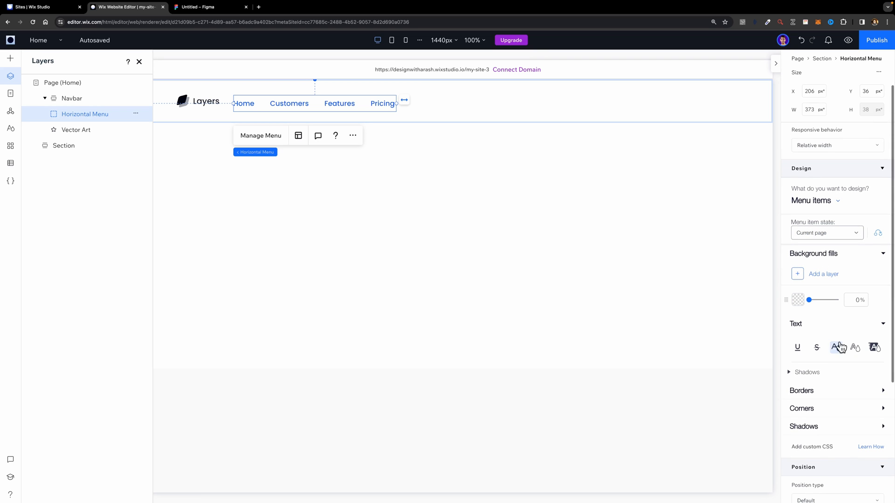
pyautogui.click(837, 349)
pyautogui.click(876, 373)
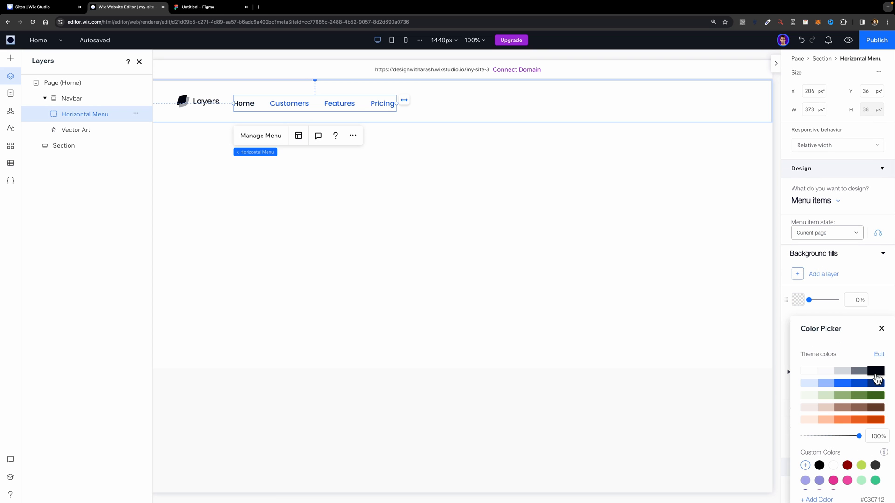
pyautogui.click(880, 331)
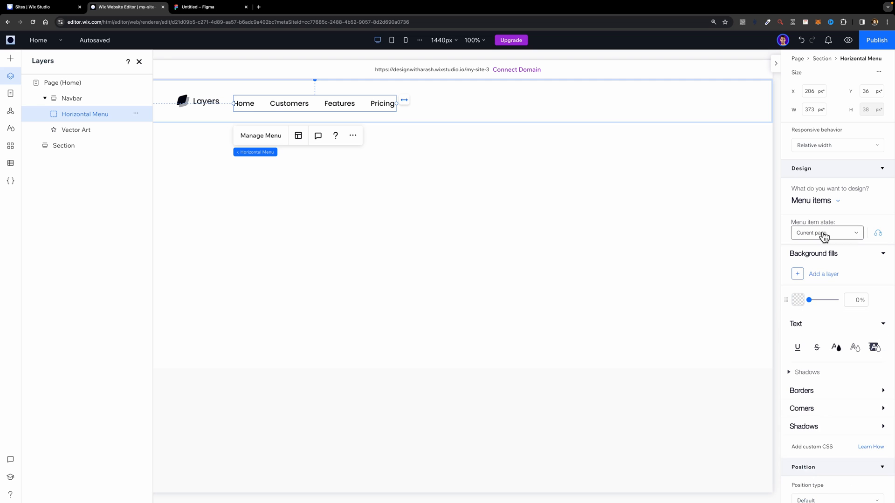
# Step: Set the menu items' hover text color to the same near-black theme color, and preview the menu's states on the site
pyautogui.click(819, 235)
pyautogui.click(814, 248)
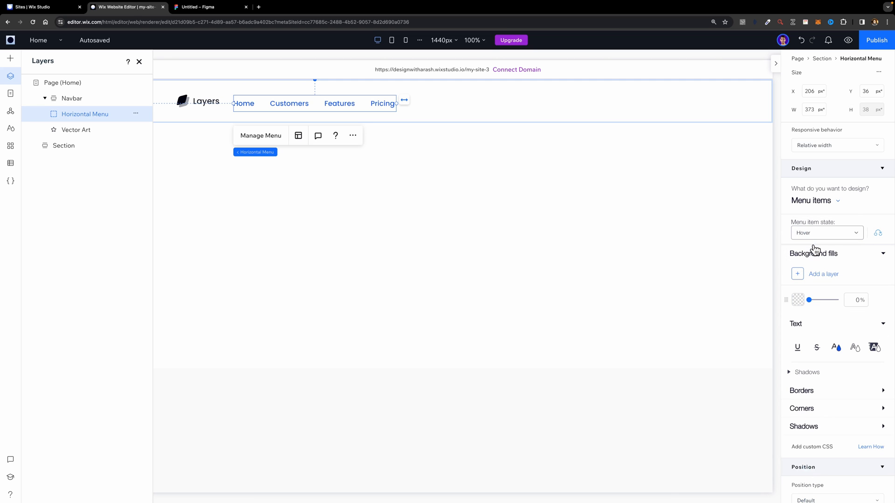
pyautogui.click(835, 348)
pyautogui.click(871, 372)
pyautogui.click(856, 317)
pyautogui.click(848, 41)
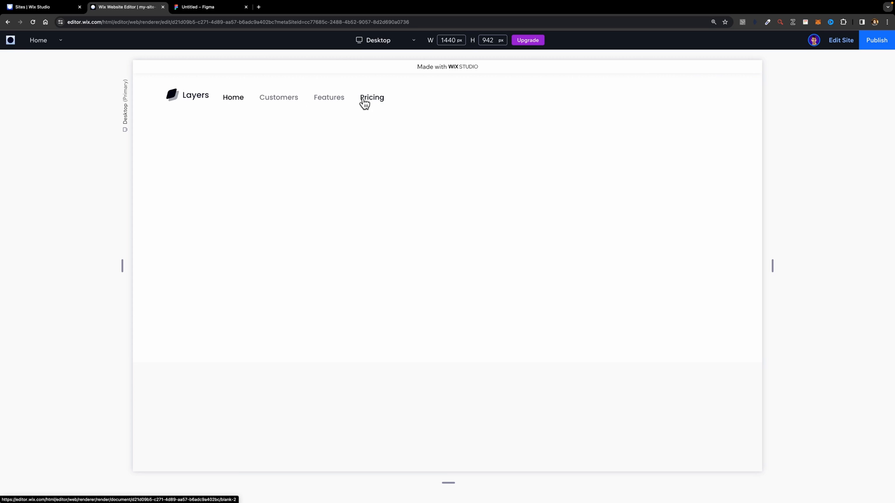
pyautogui.click(844, 43)
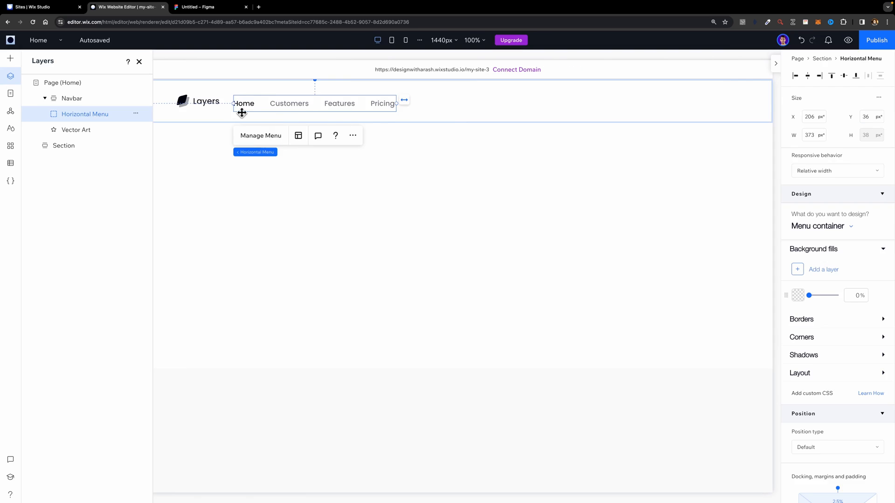
# Step: Stack the Layers logo and the horizontal menu together in the navbar
pyautogui.click(211, 102)
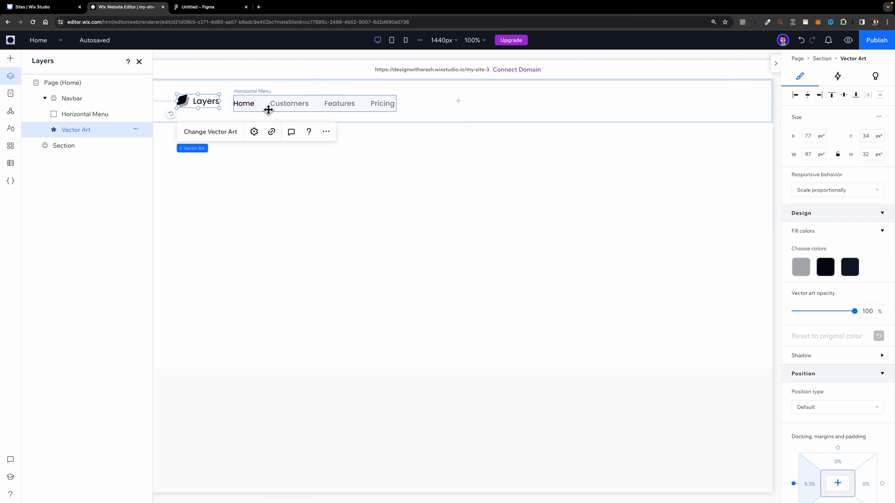
pyautogui.keyDown('shift'); pyautogui.click(254, 108); pyautogui.keyUp('shift')
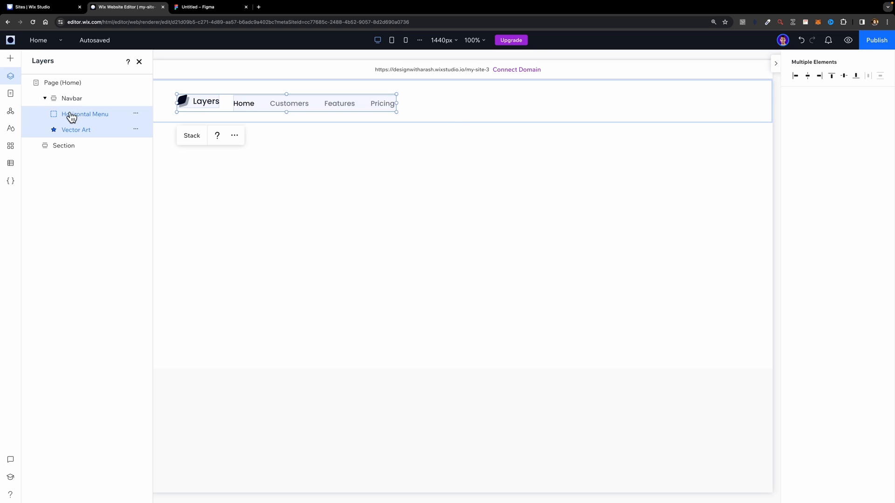
pyautogui.click(192, 136)
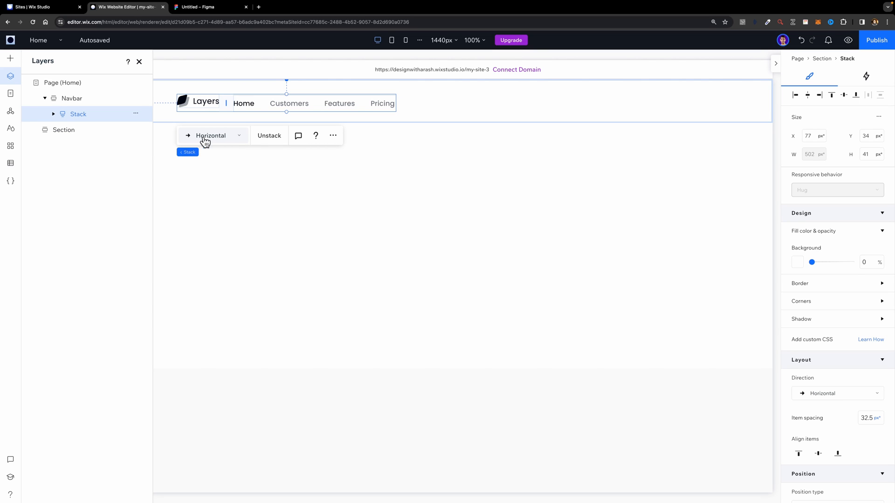
# Step: Align the logo and the horizontal menu to the vertical center of their stack
pyautogui.click(197, 102)
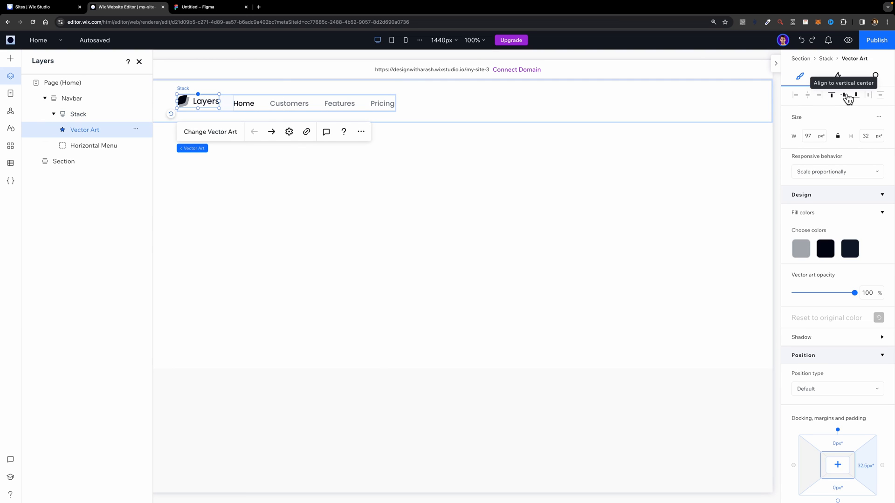
pyautogui.click(846, 95)
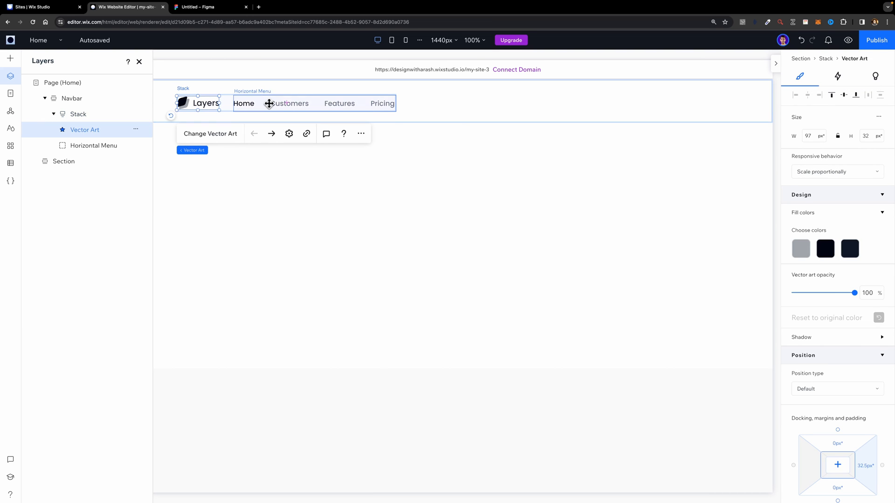
pyautogui.click(269, 103)
pyautogui.click(845, 77)
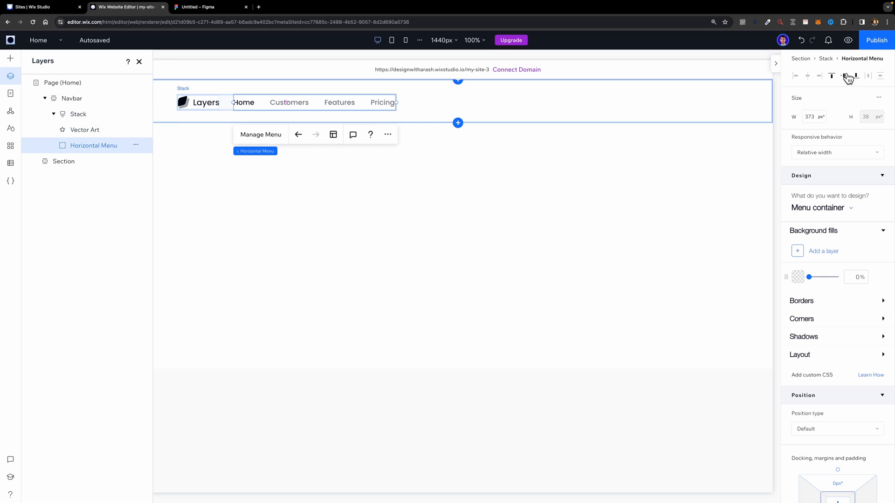
# Step: Set the item spacing of the stack holding the logo and menu to 40 px
pyautogui.click(75, 115)
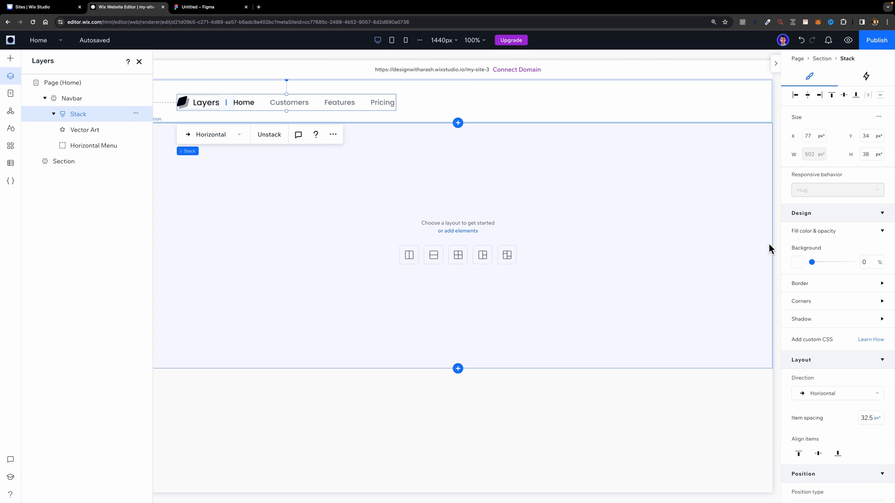
pyautogui.click(867, 418)
pyautogui.write('40')
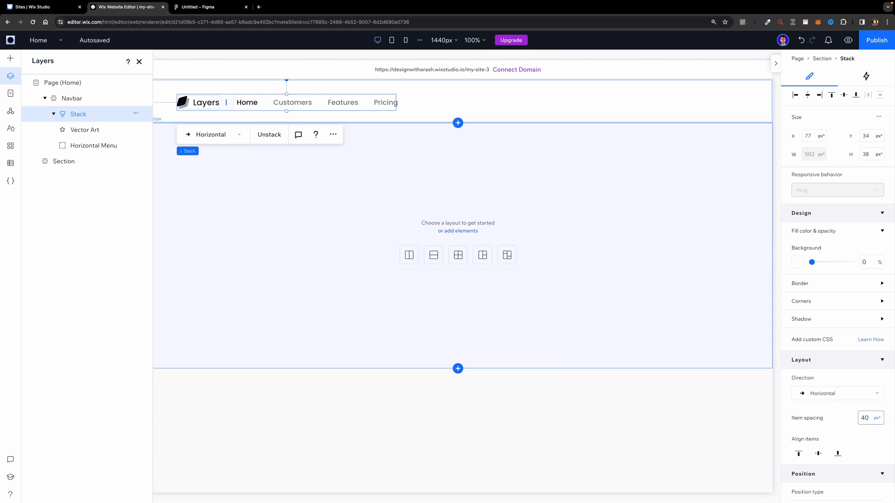
pyautogui.hscroll(-1, 315, 122)
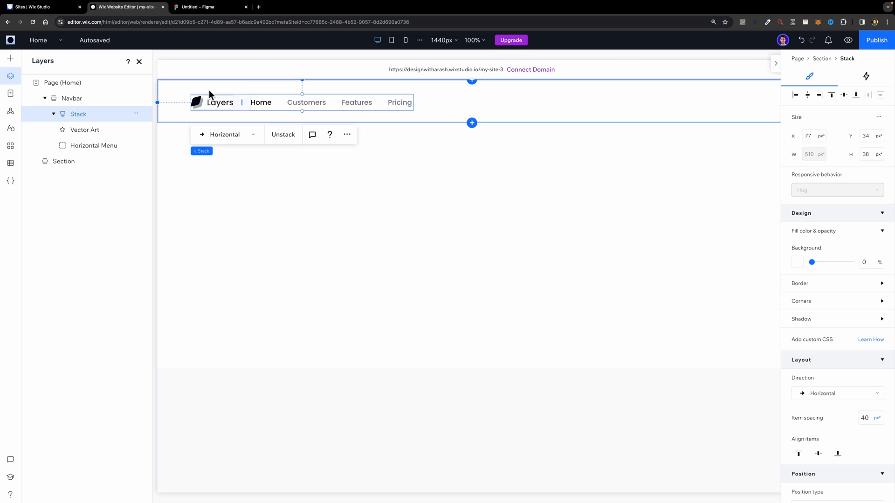
pyautogui.hscroll(1, 418, 110)
pyautogui.hscroll(1, 418, 110)
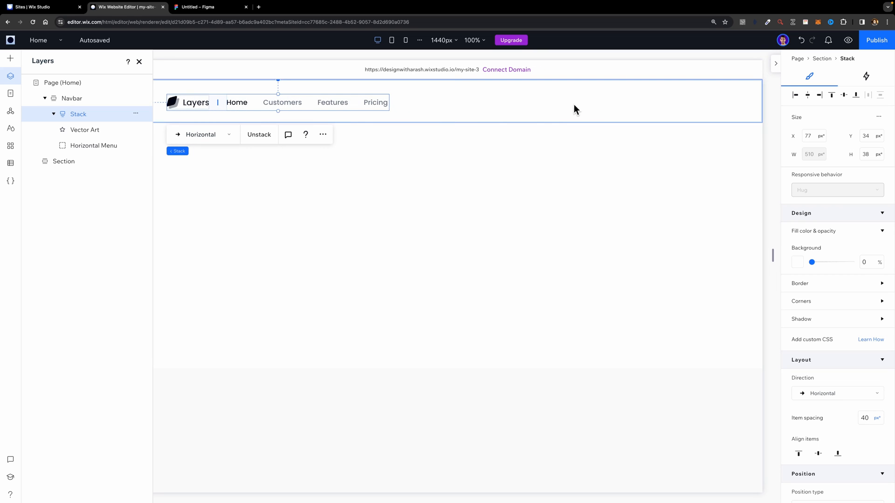
pyautogui.hscroll(1, 491, 104)
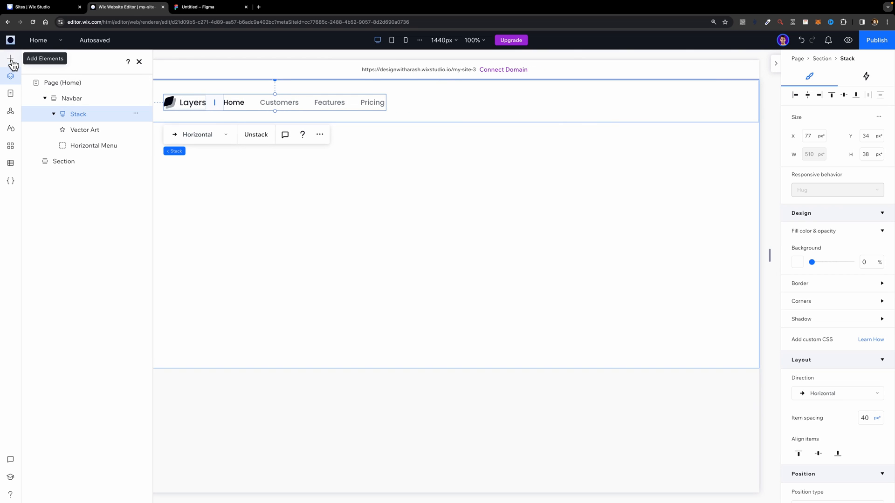
# Step: Add a basic Get Started button to the navbar, on the side opposite the logo and menu
pyautogui.click(11, 60)
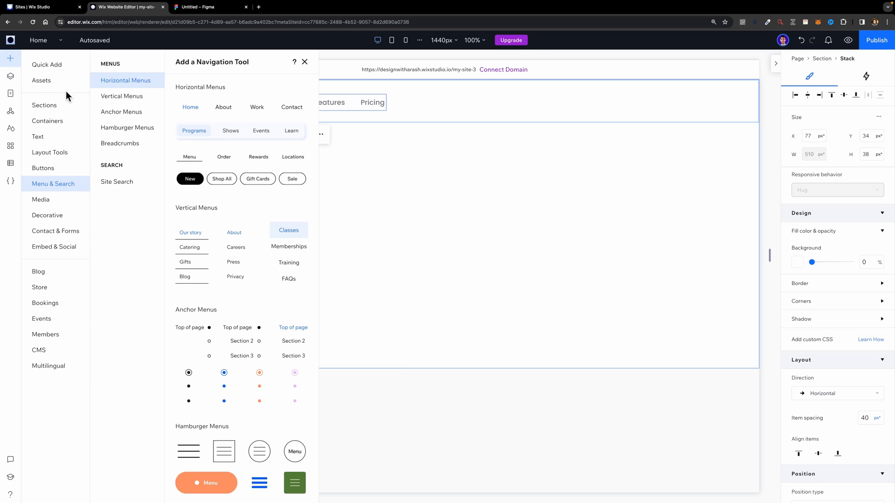
pyautogui.click(56, 168)
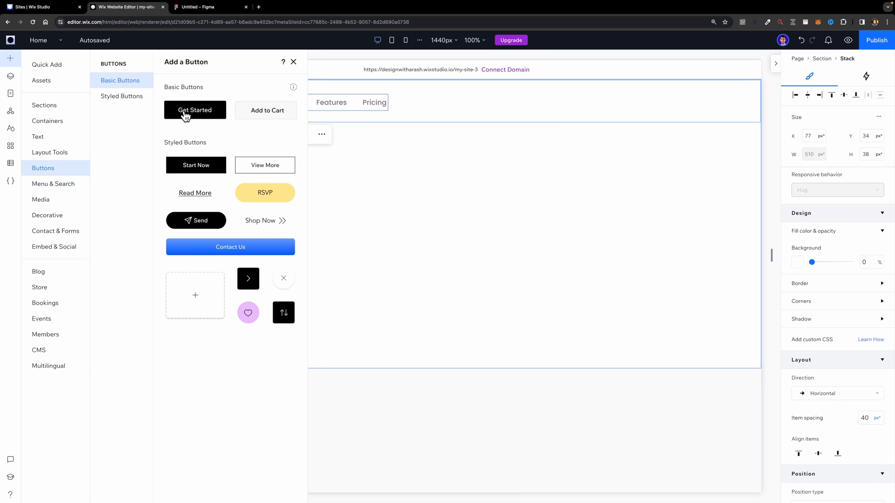
pyautogui.moveTo(185, 116); pyautogui.dragTo(610, 103)
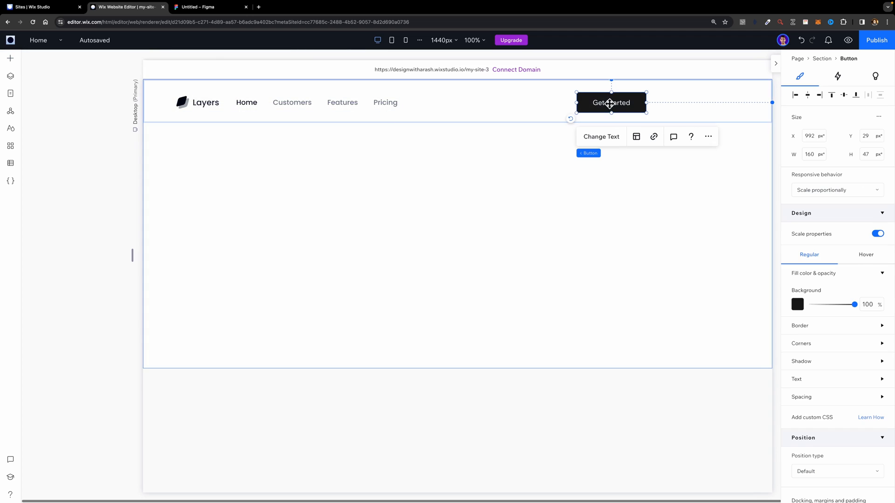
# Step: Check the navbar button's label in the Figma design and change the Get Started button's text to "Start for free"
pyautogui.click(214, 7)
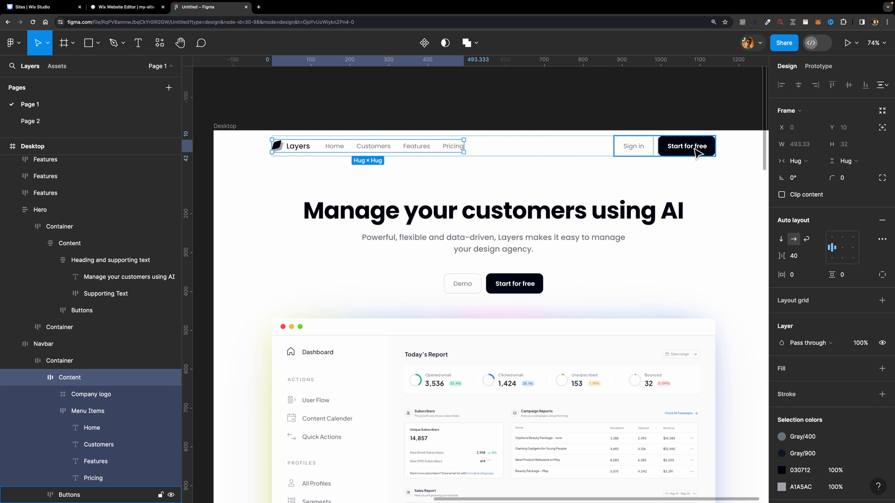
pyautogui.click(124, 9)
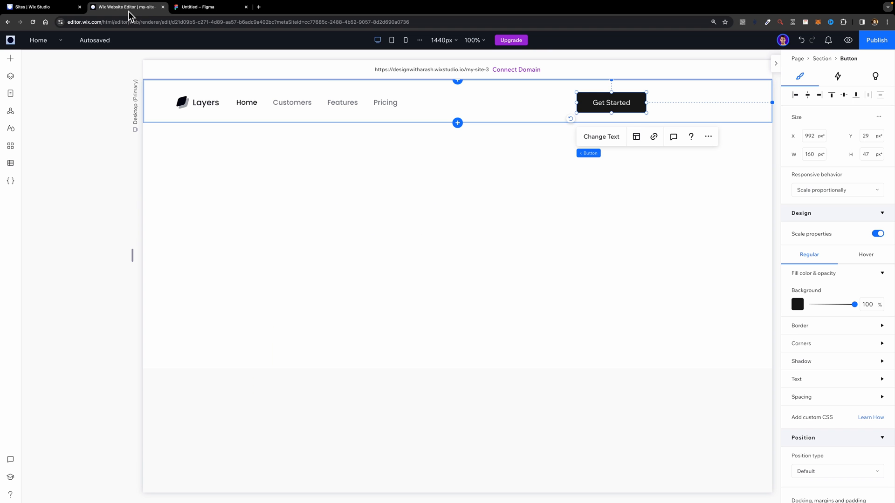
pyautogui.click(602, 137)
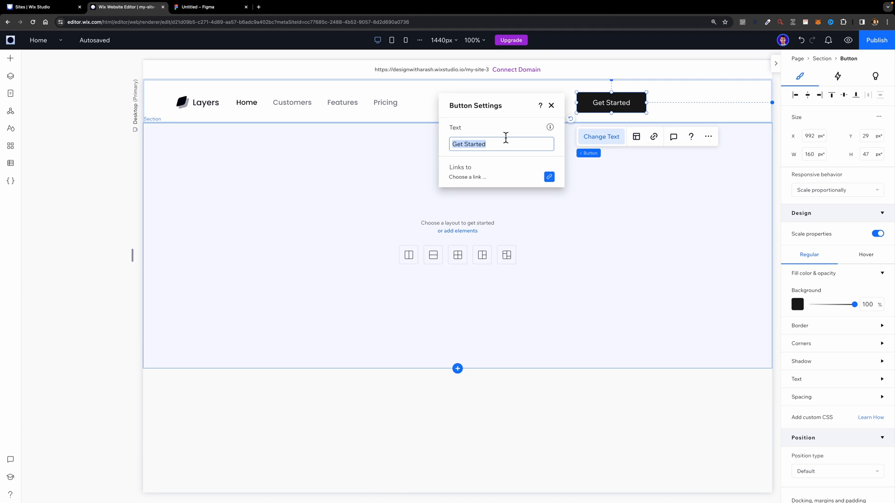
pyautogui.write('St')
pyautogui.click(551, 105)
# Step: Apply the Paragraph 2 text theme to the Start for free button and set its font to Poppins Medium
pyautogui.click(825, 386)
pyautogui.scroll(-2, 822, 369)
pyautogui.click(840, 392)
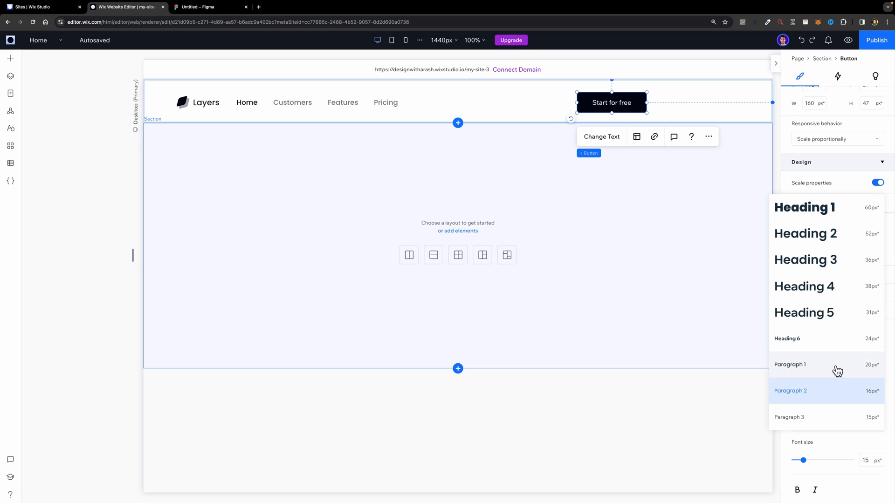
pyautogui.click(835, 370)
pyautogui.click(835, 386)
pyautogui.click(819, 417)
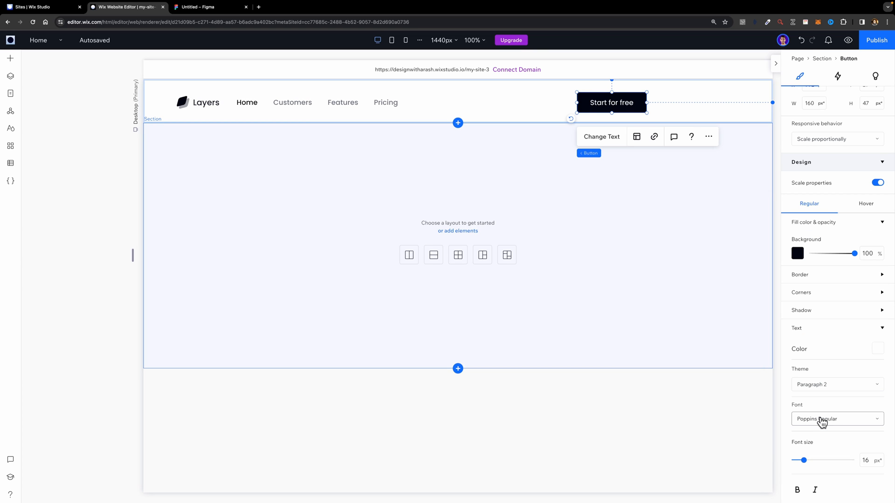
pyautogui.click(824, 419)
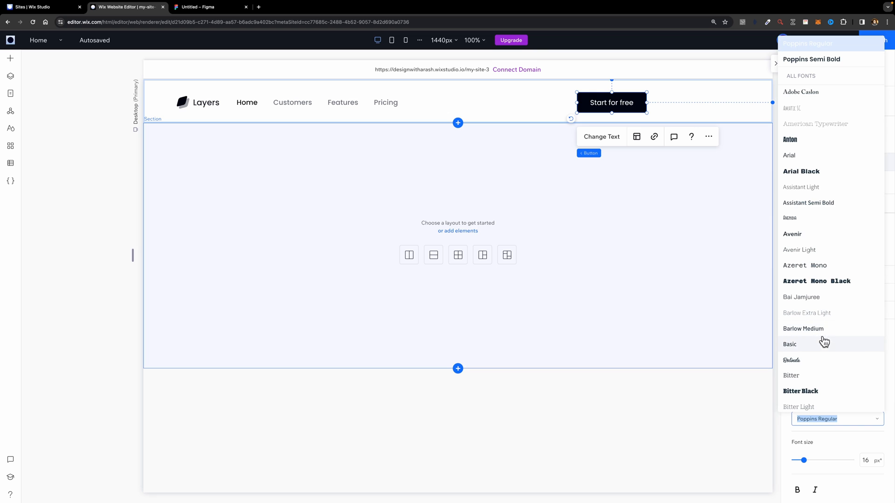
pyautogui.scroll(5, 829, 233)
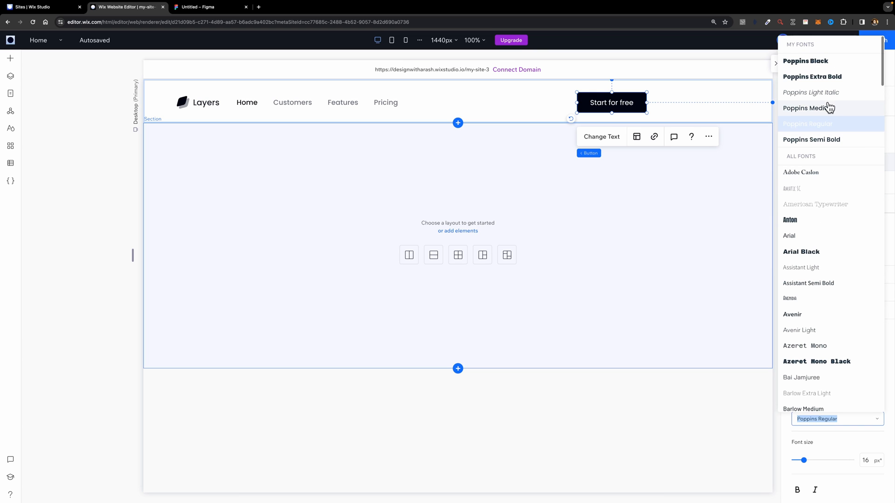
pyautogui.click(832, 108)
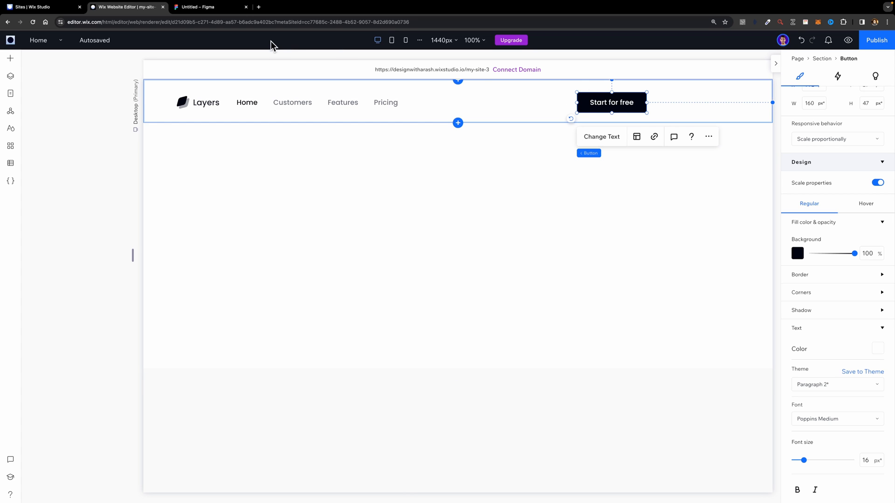
# Step: Check the Start for free button's corner radius in Figma and set all corners of the Wix button to 12 px
pyautogui.click(222, 10)
pyautogui.click(666, 147)
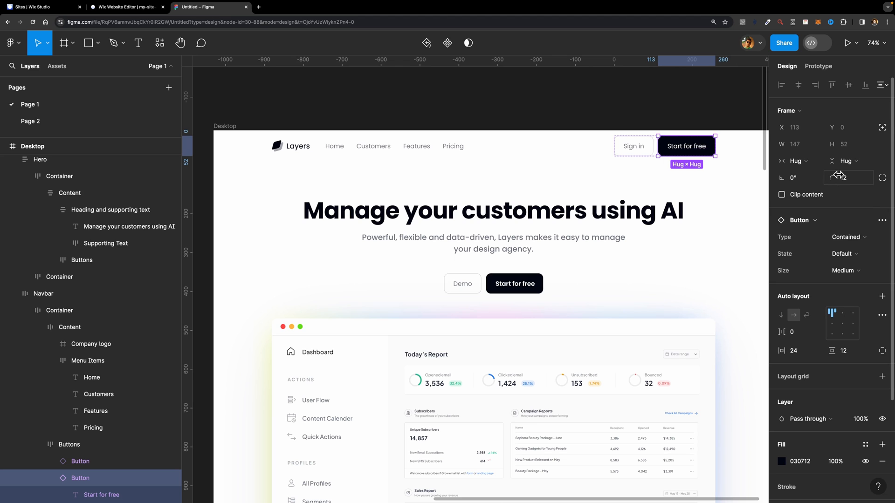
pyautogui.click(135, 8)
pyautogui.scroll(-1, 840, 290)
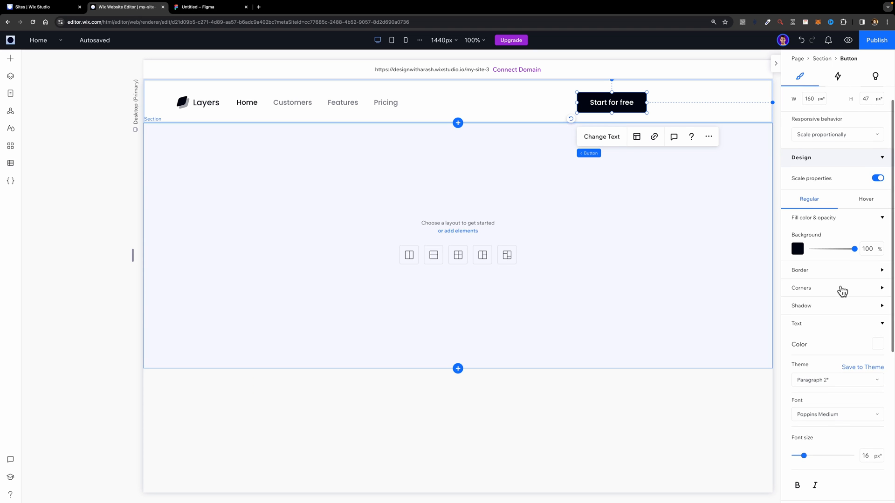
pyautogui.click(846, 288)
pyautogui.click(801, 317)
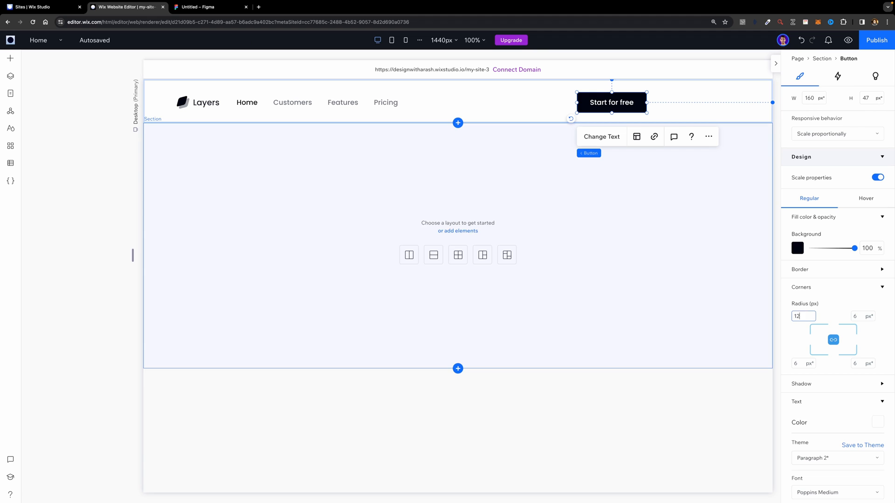
pyautogui.press('Return')
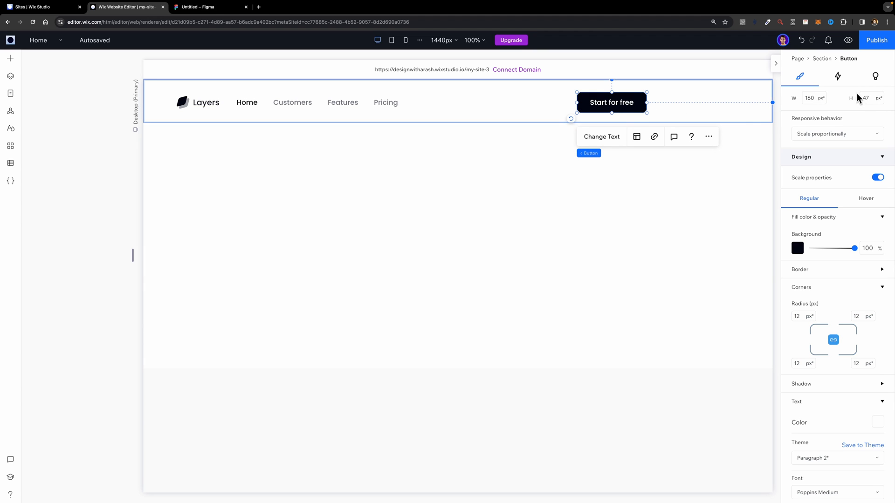
# Step: Match the Start for free button's size to the Figma design, with a height of 52 px and a width of 147 px
pyautogui.click(204, 9)
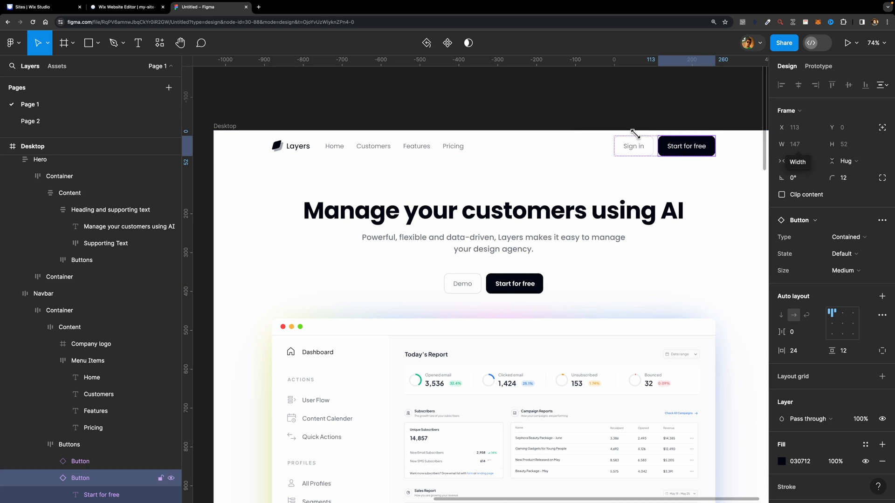
pyautogui.click(135, 7)
pyautogui.click(866, 98)
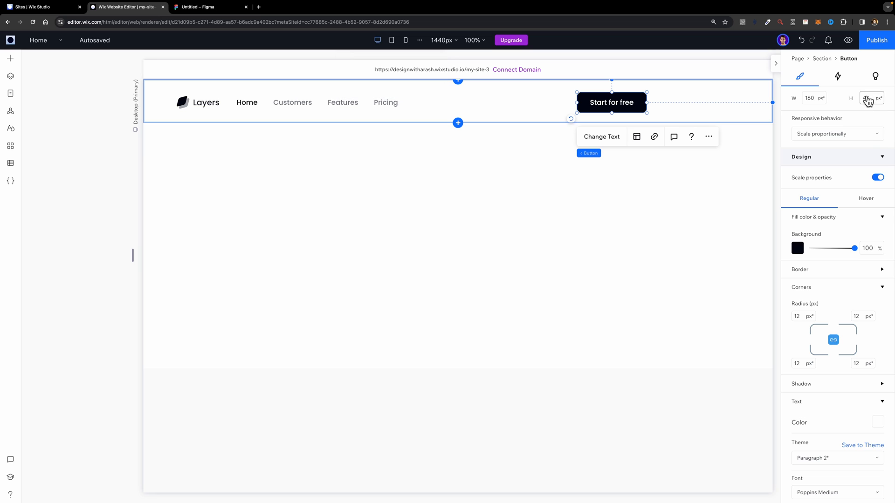
pyautogui.write('52')
pyautogui.press('Return')
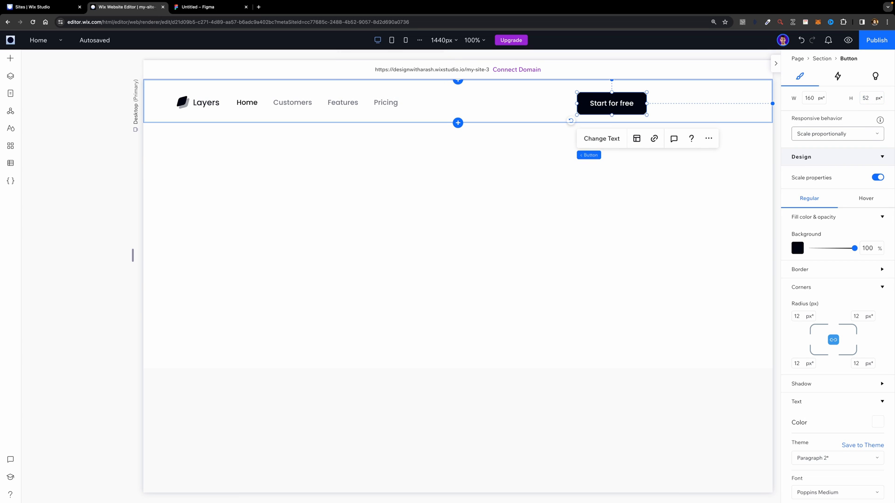
pyautogui.click(810, 98)
pyautogui.write('147')
pyautogui.press('Return')
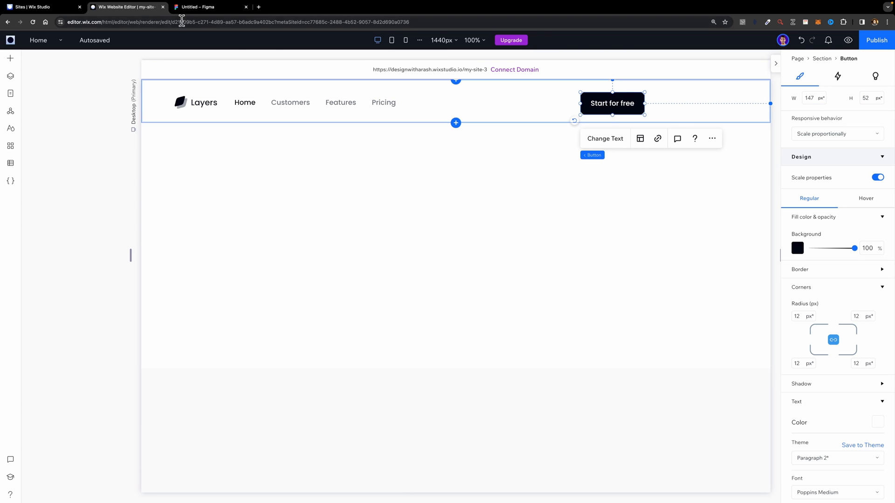
# Step: Duplicate the Start for free button and place the copy beside it, on the side facing the menu
pyautogui.click(196, 7)
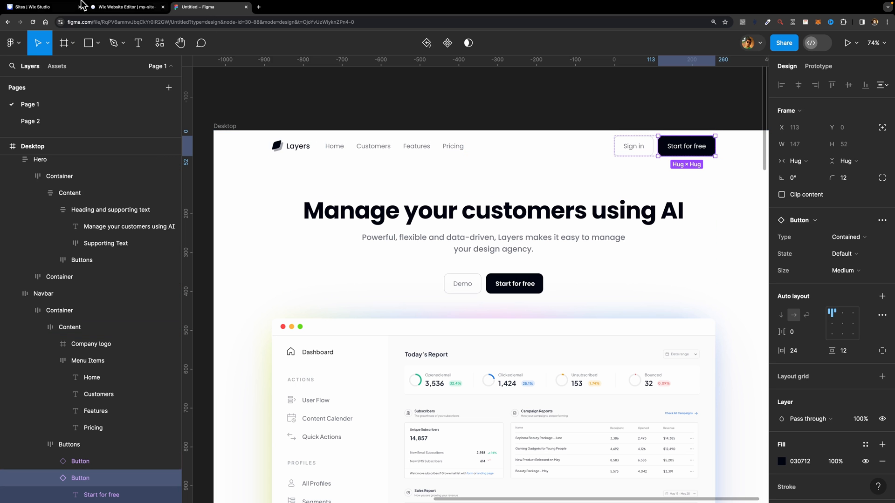
pyautogui.click(108, 9)
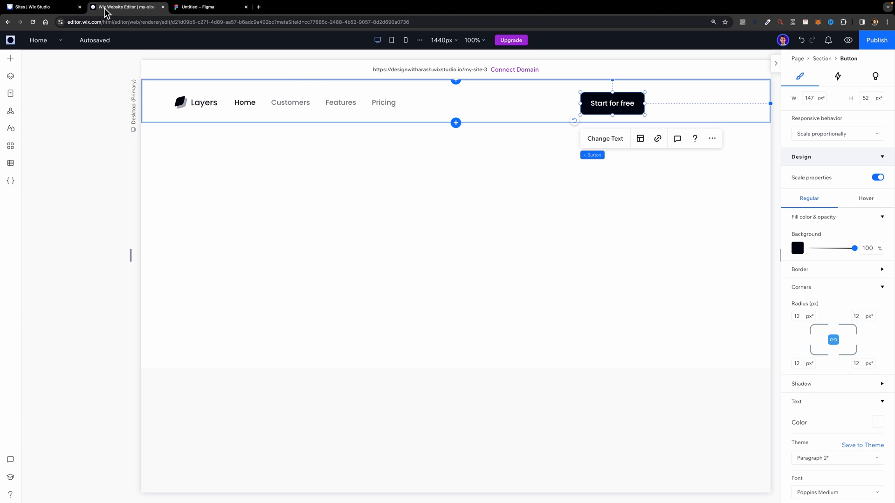
pyautogui.click(11, 58)
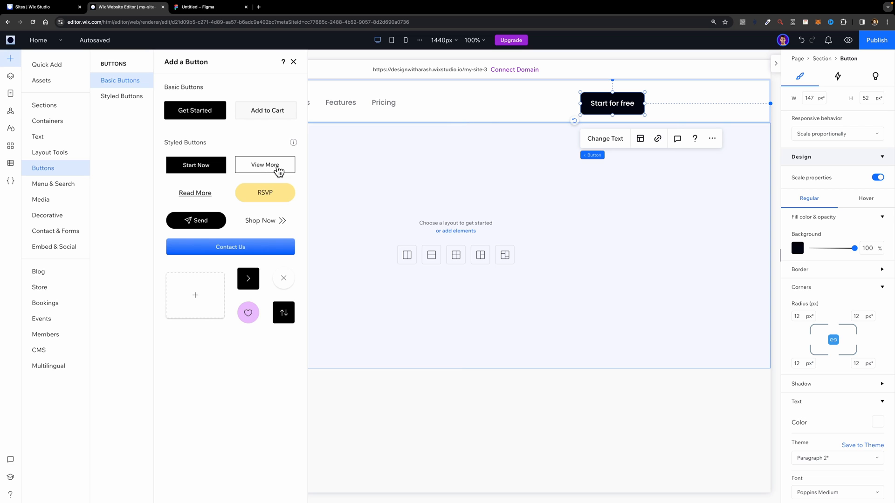
pyautogui.press('Escape')
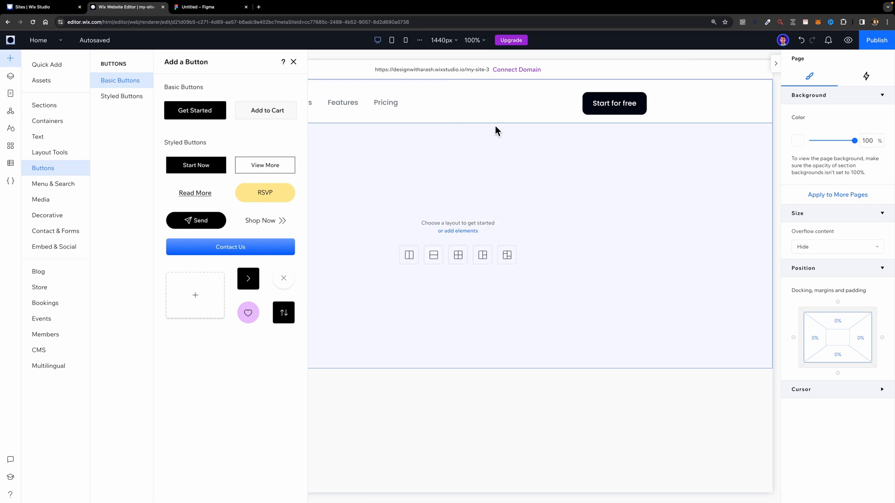
pyautogui.click(623, 104)
pyautogui.hotkey('ctrl', 'd')
pyautogui.moveTo(625, 111); pyautogui.dragTo(551, 107)
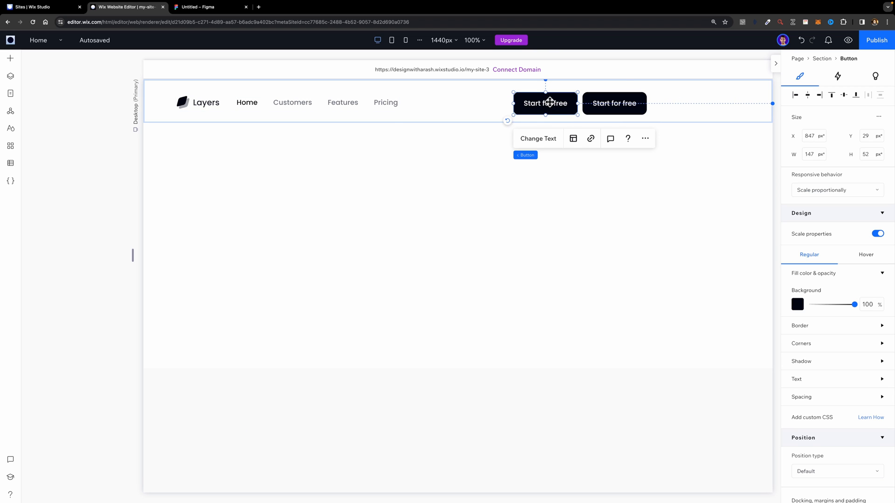
# Step: Change the duplicated button's text to "Sign in"
pyautogui.click(546, 145)
pyautogui.write('Sign in')
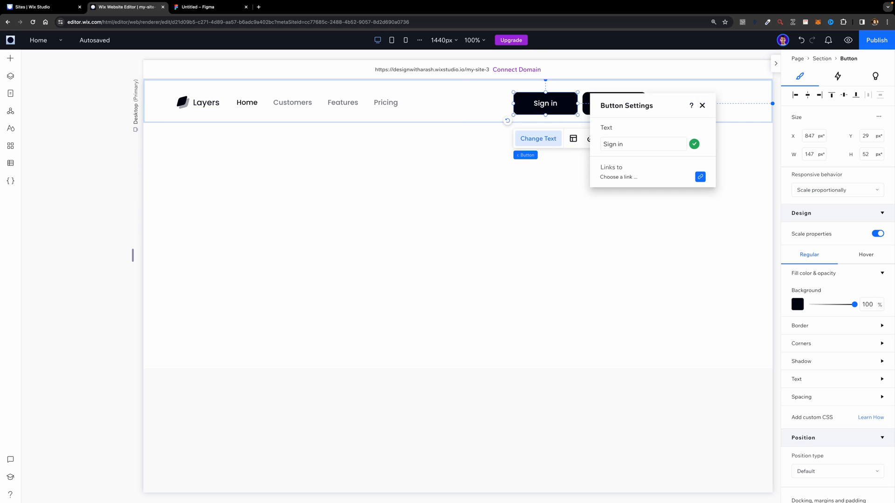
pyautogui.click(703, 106)
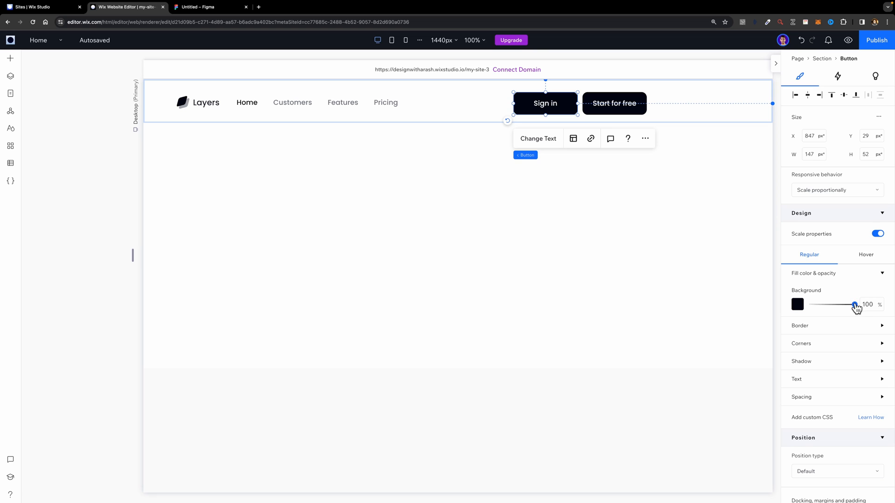
# Step: Set the Sign in button's background opacity to 0% and its text color to the dark gray theme color
pyautogui.moveTo(853, 305); pyautogui.dragTo(777, 303)
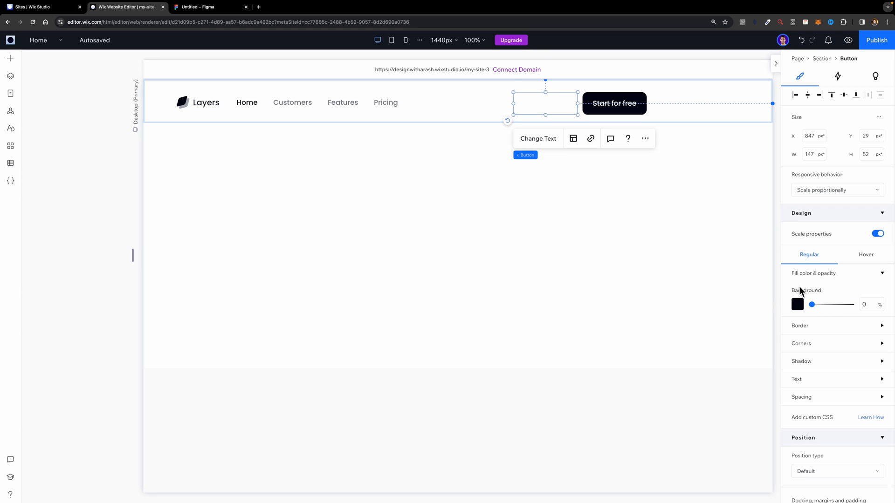
pyautogui.click(810, 380)
pyautogui.scroll(-2, 846, 351)
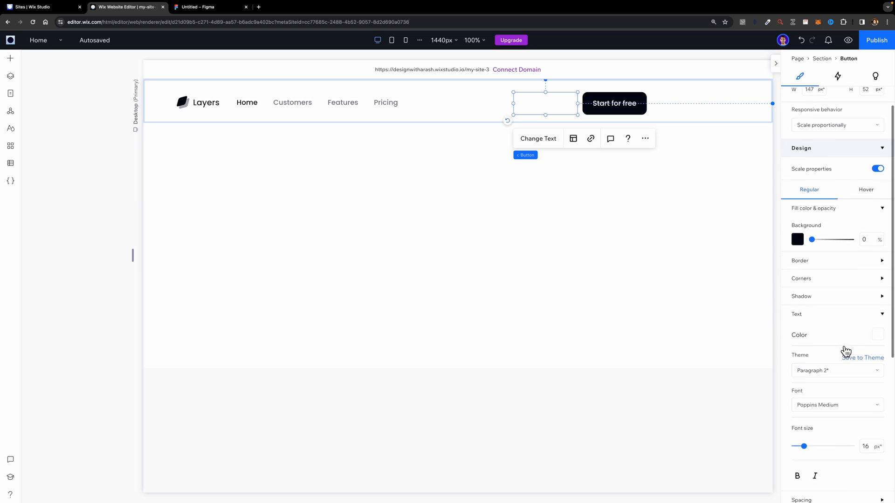
pyautogui.click(878, 335)
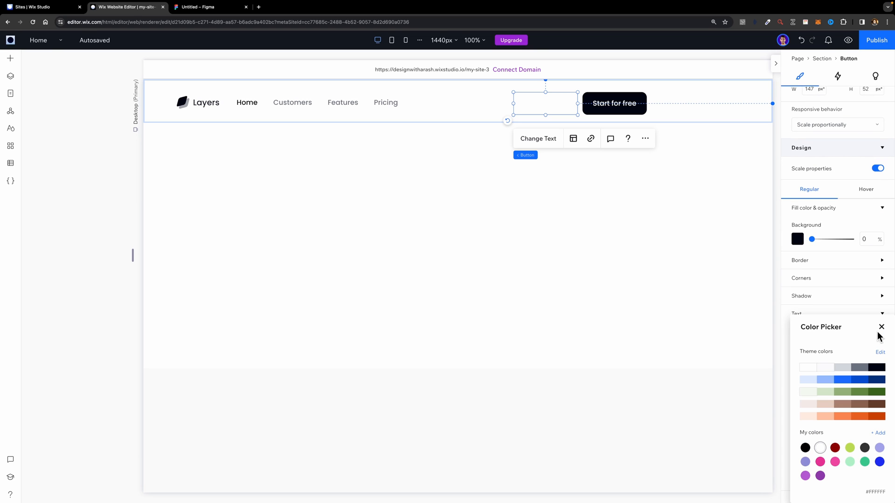
pyautogui.click(859, 368)
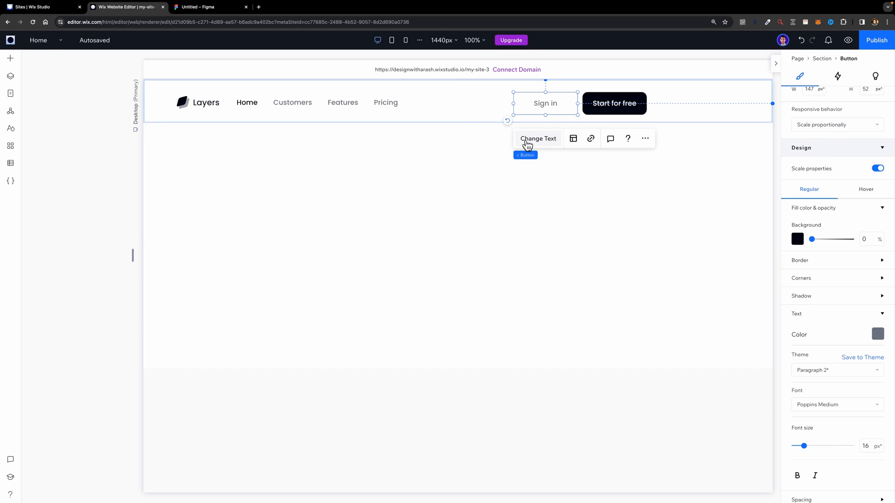
# Step: Give the Sign in button a 2 px border in the light gray theme color #D1D5DB
pyautogui.click(858, 261)
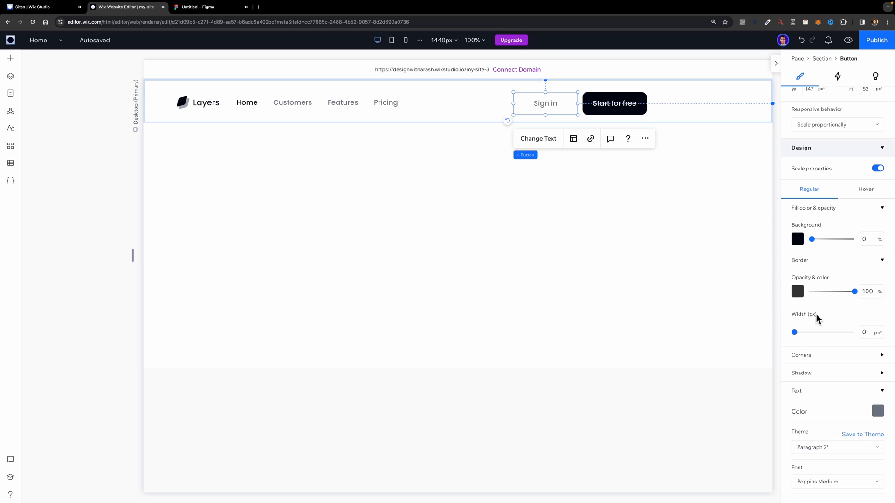
pyautogui.click(869, 332)
pyautogui.write('2')
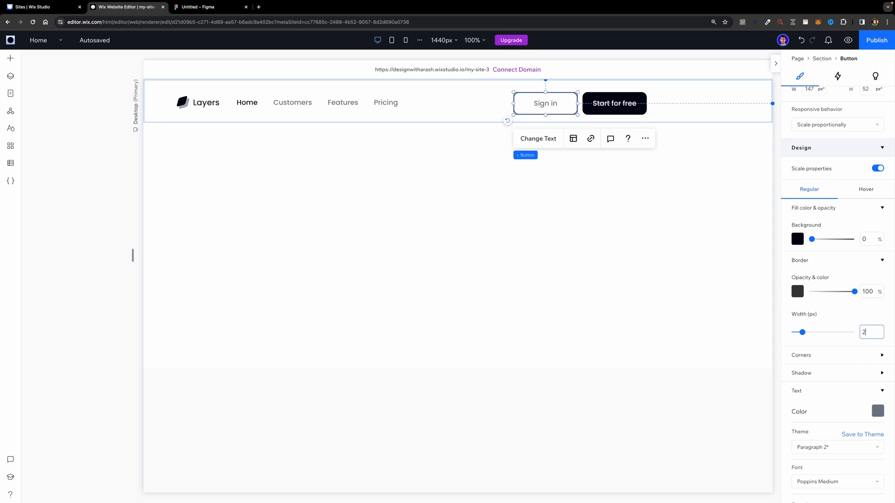
pyautogui.click(797, 292)
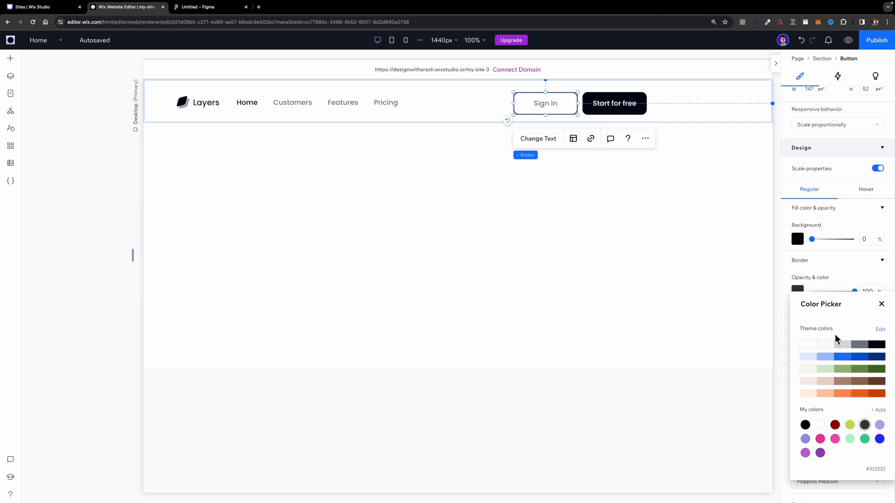
pyautogui.click(847, 346)
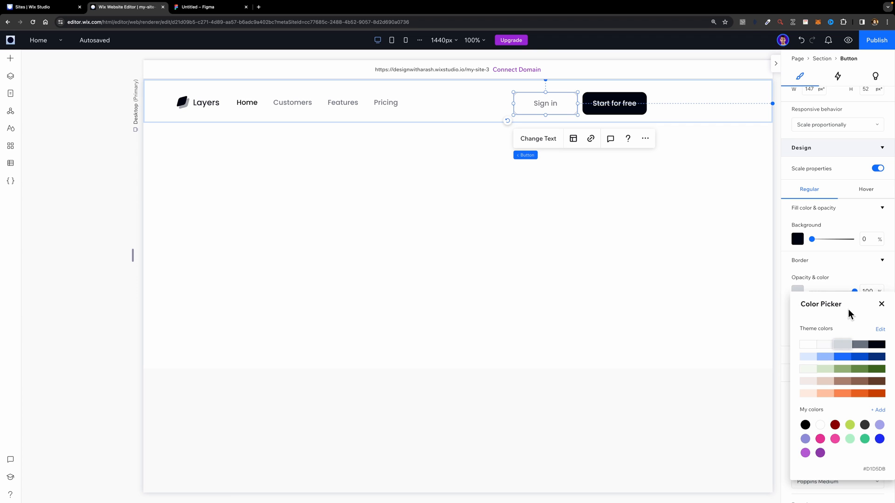
pyautogui.click(849, 282)
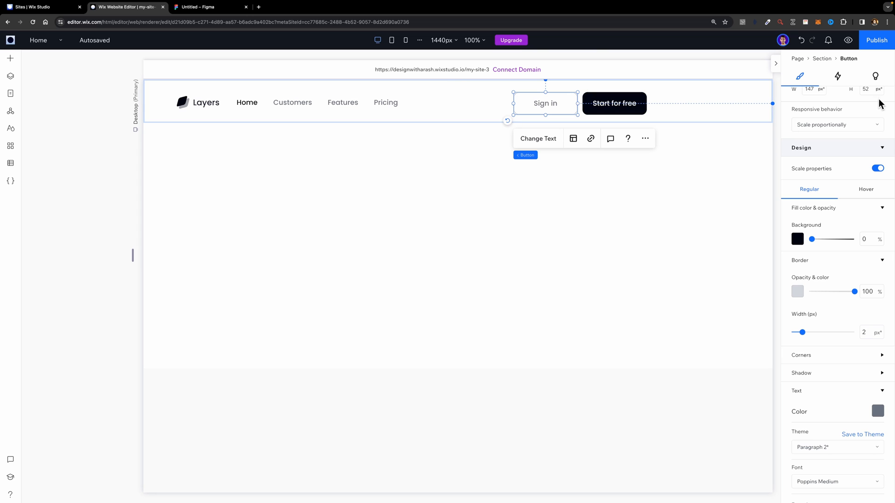
# Step: Switch to Figma and select the navbar's Sign in button to check its dimensions
pyautogui.click(226, 6)
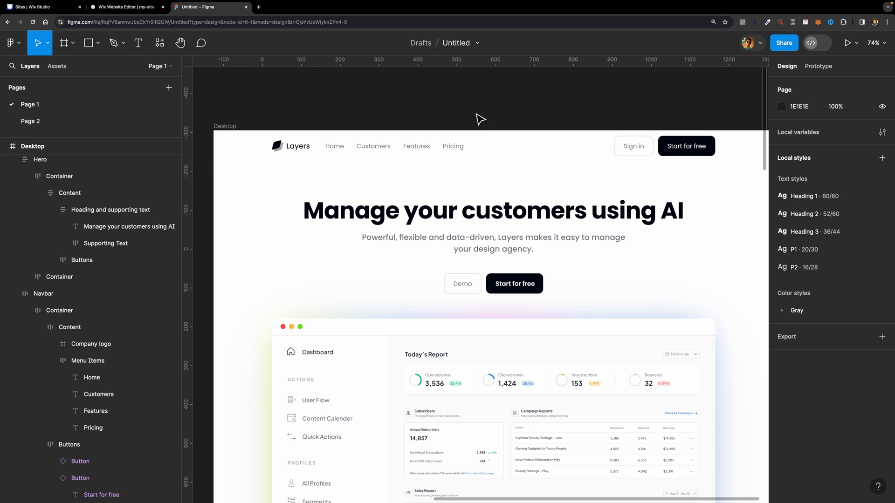
pyautogui.doubleClick(619, 144)
pyautogui.doubleClick(618, 144)
pyautogui.click(619, 143)
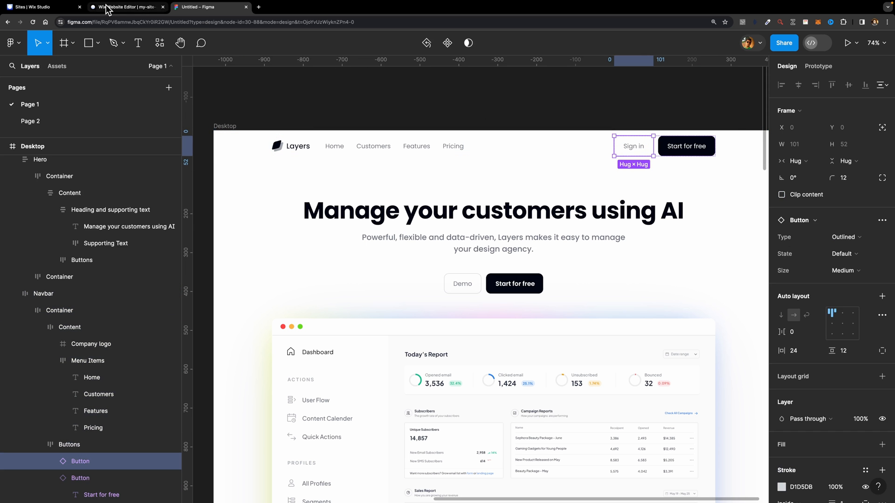
# Step: Switch back to Wix Studio and set the Sign in button's width to 101 px
pyautogui.click(123, 7)
pyautogui.scroll(2, 817, 122)
pyautogui.click(811, 154)
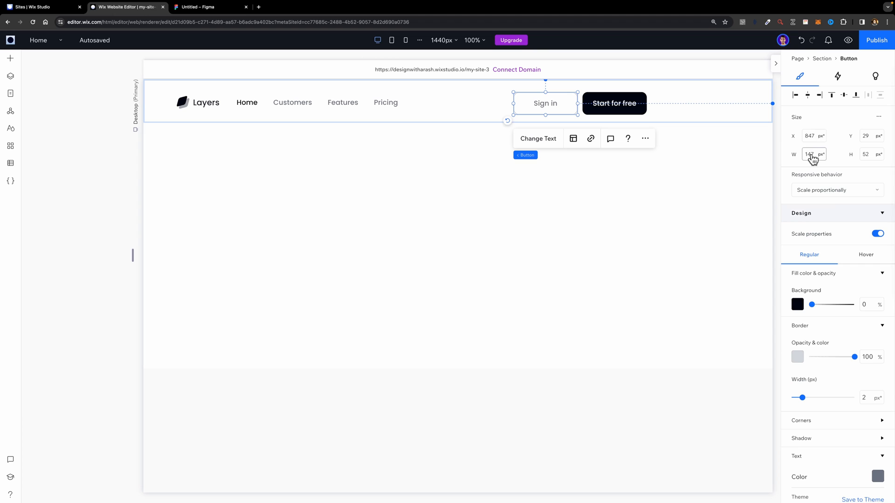
pyautogui.write('101')
pyautogui.press('Return')
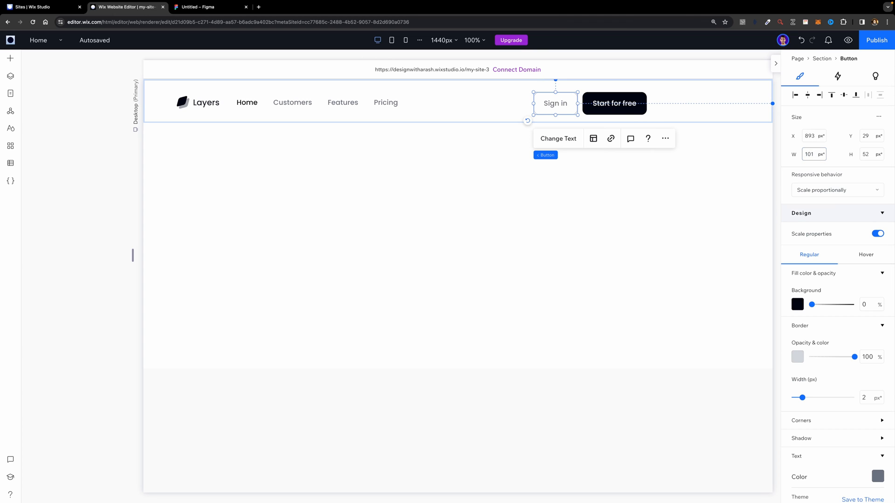
# Step: Stack the Sign in and Start for free buttons horizontally with 12 px item spacing and preview the page
pyautogui.moveTo(567, 104); pyautogui.dragTo(566, 105)
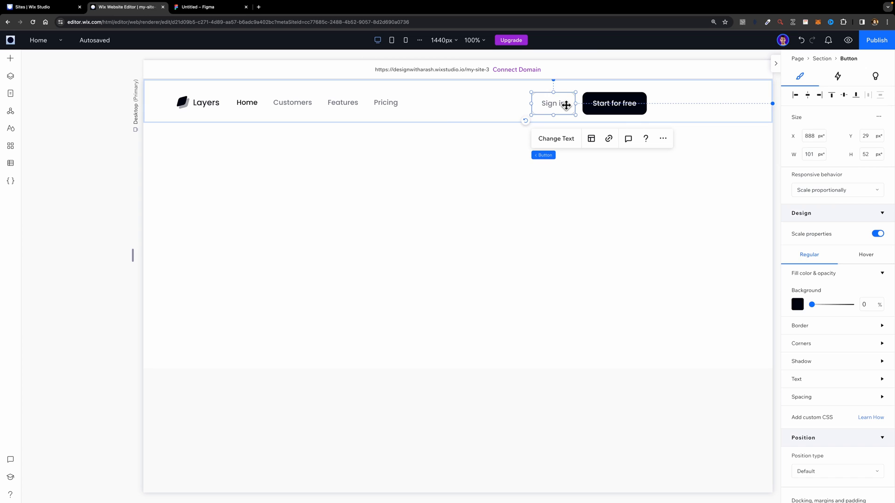
pyautogui.keyDown('shift'); pyautogui.click(596, 102); pyautogui.keyUp('shift')
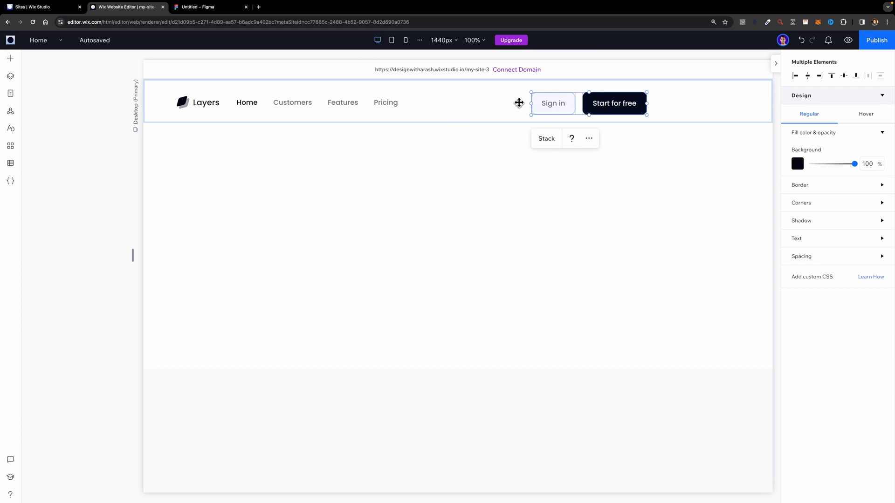
pyautogui.click(547, 138)
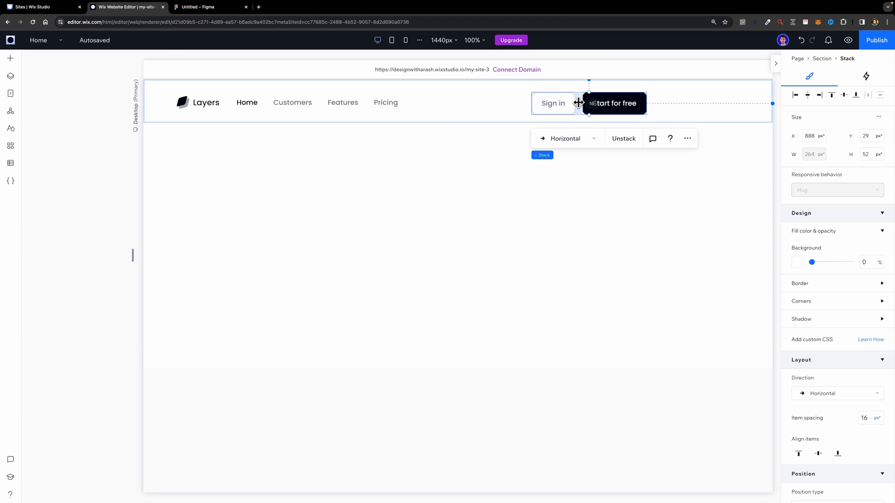
pyautogui.click(868, 419)
pyautogui.write('12')
pyautogui.click(565, 212)
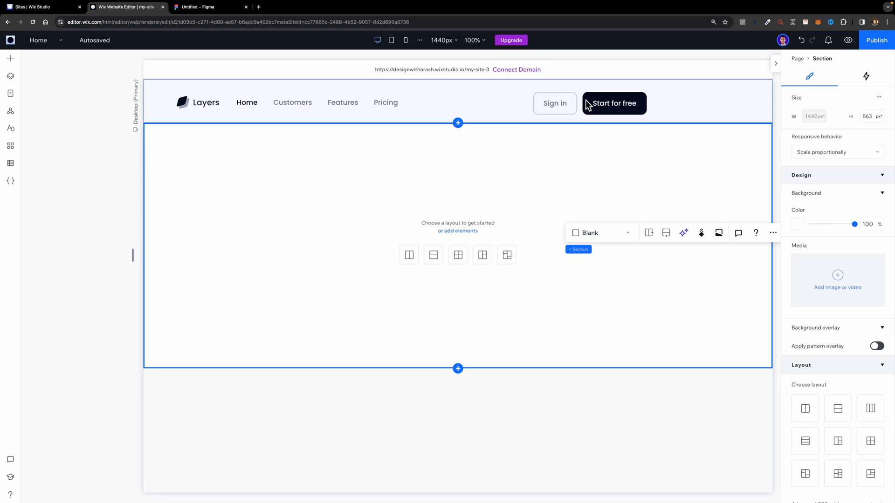
pyautogui.click(847, 40)
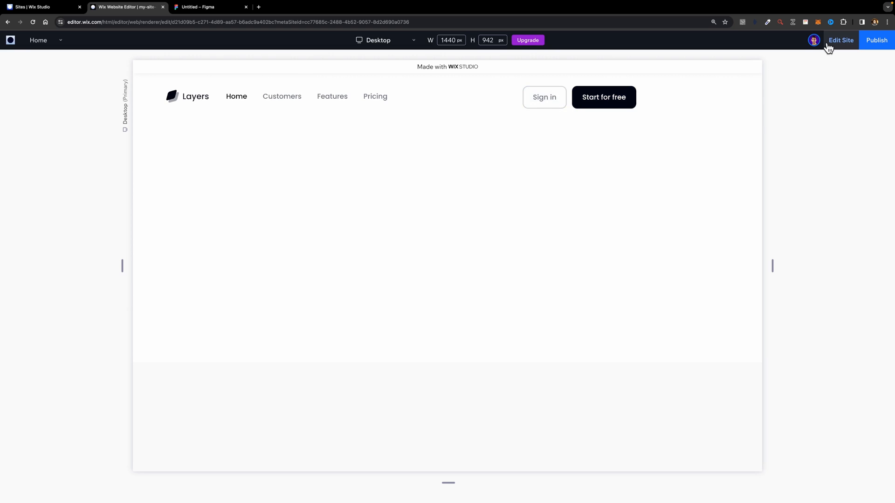
pyautogui.click(843, 40)
# Step: Set the Start for free button's hover background to the dark gray theme color
pyautogui.click(598, 111)
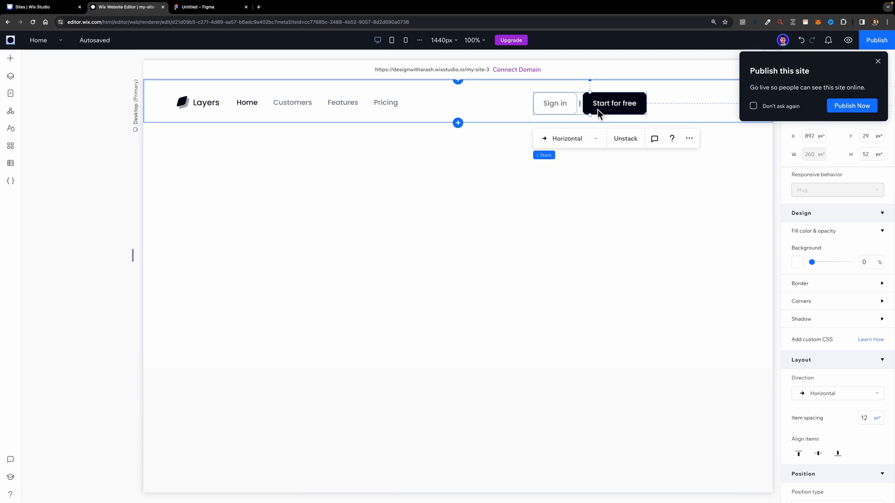
pyautogui.click(597, 110)
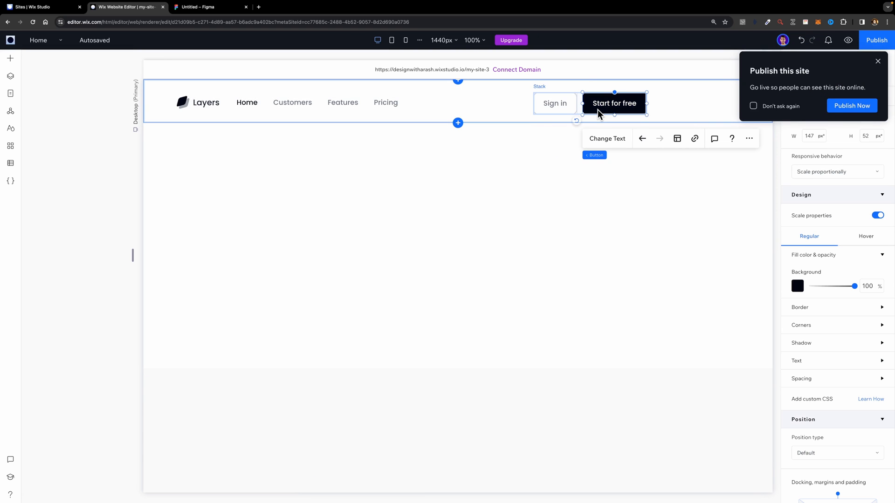
pyautogui.click(878, 62)
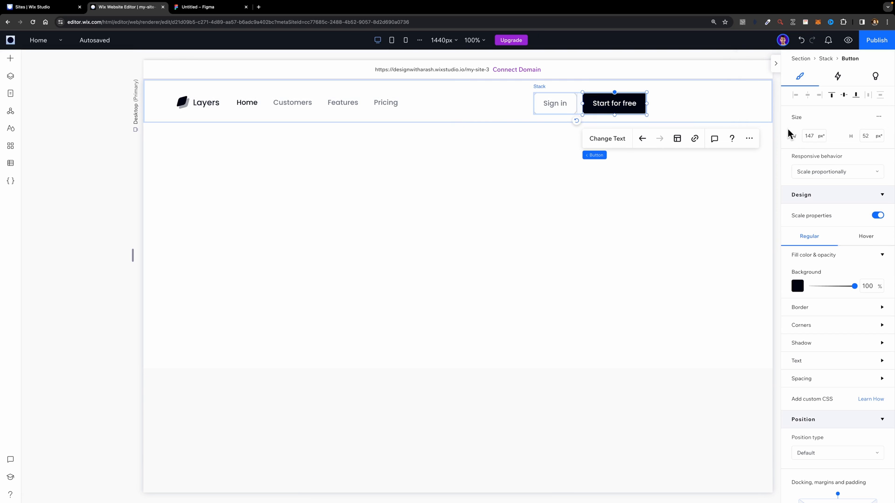
pyautogui.click(871, 238)
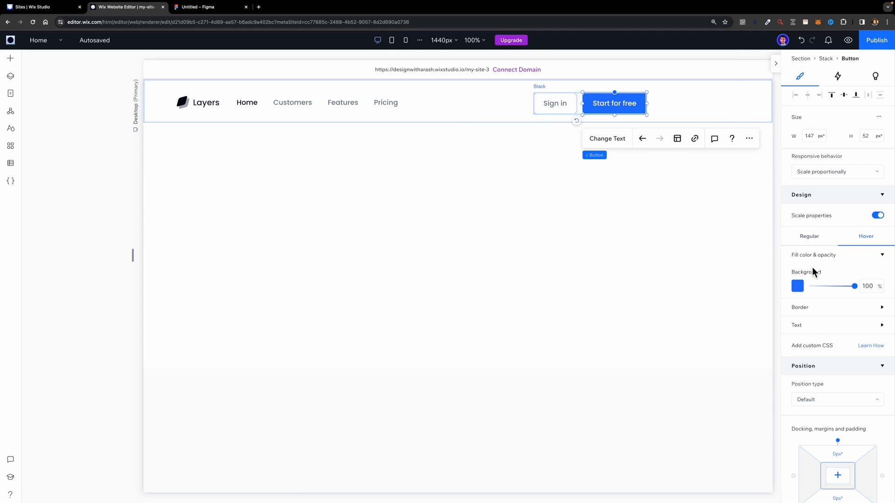
pyautogui.click(800, 286)
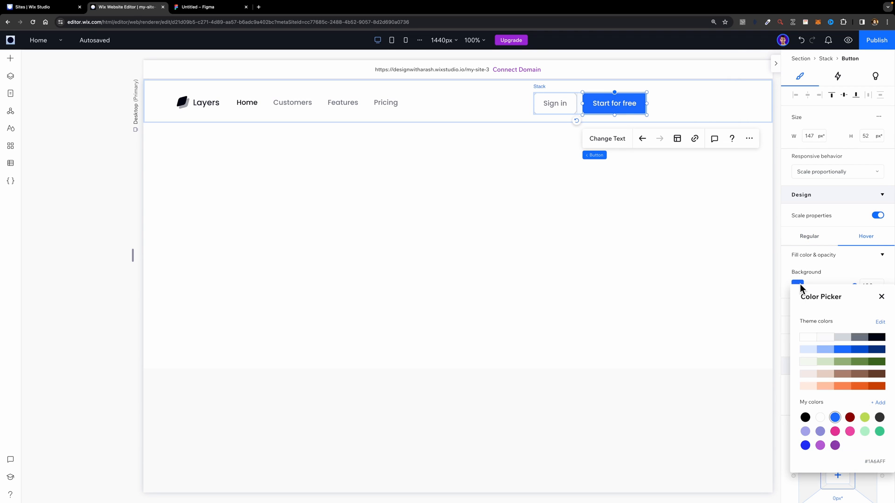
pyautogui.click(860, 338)
# Step: Set the Sign in button's hover background opacity to 0% and its hover border to the near-black theme color
pyautogui.click(570, 105)
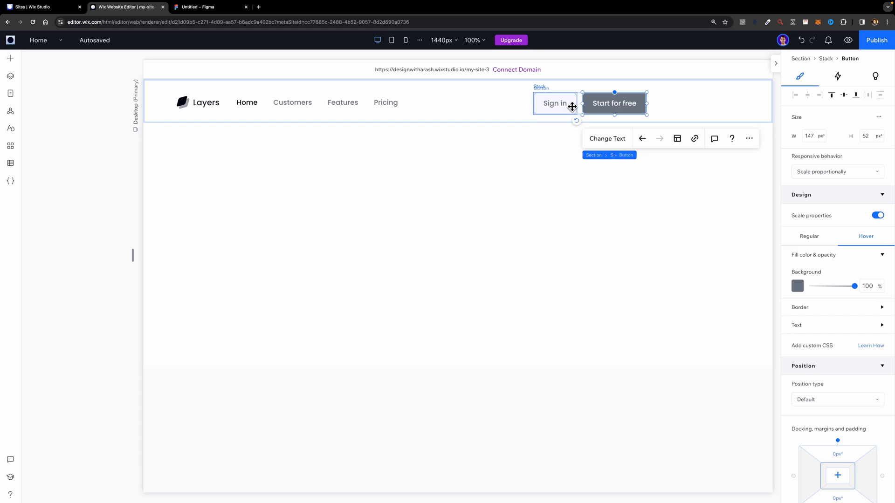
pyautogui.click(570, 105)
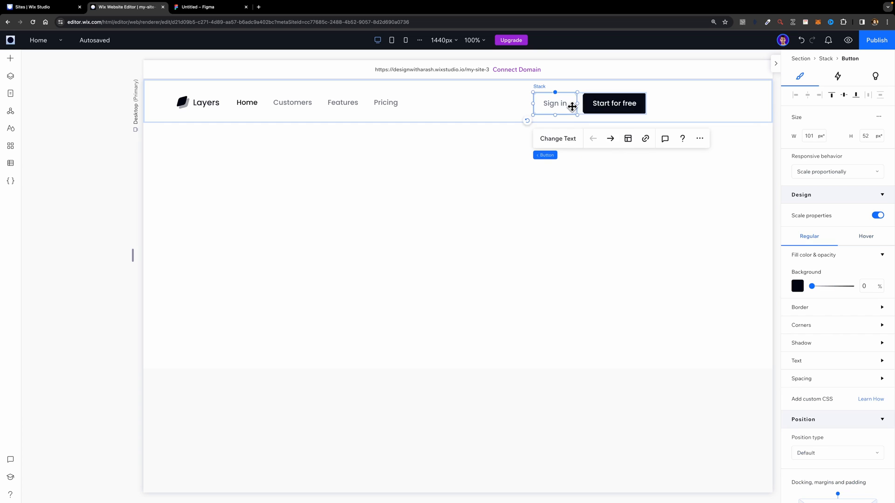
pyautogui.click(867, 237)
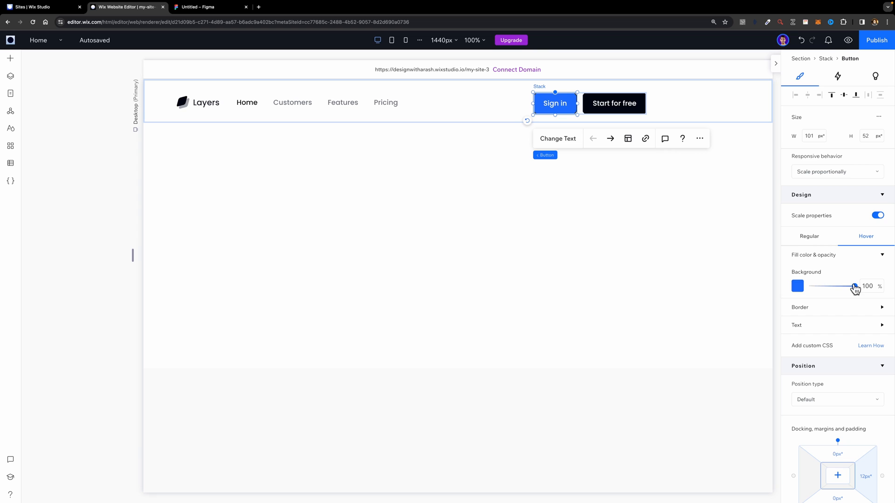
pyautogui.moveTo(855, 288); pyautogui.dragTo(811, 286)
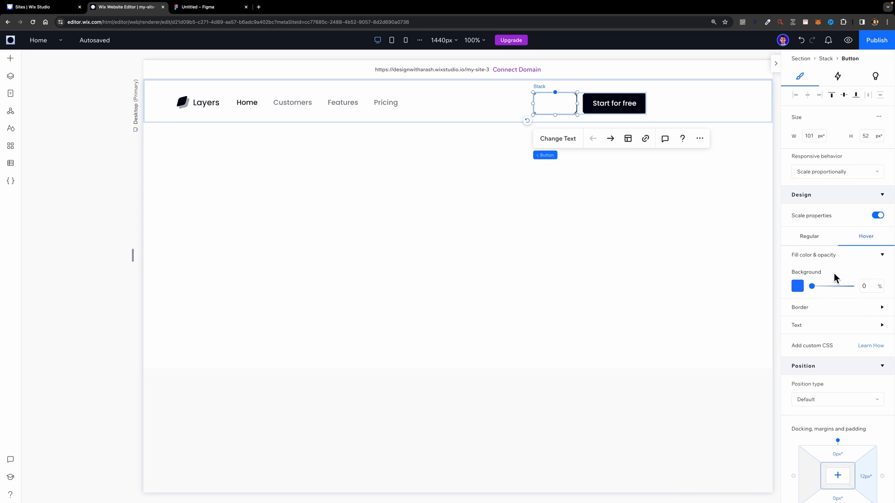
pyautogui.click(826, 312)
pyautogui.click(798, 339)
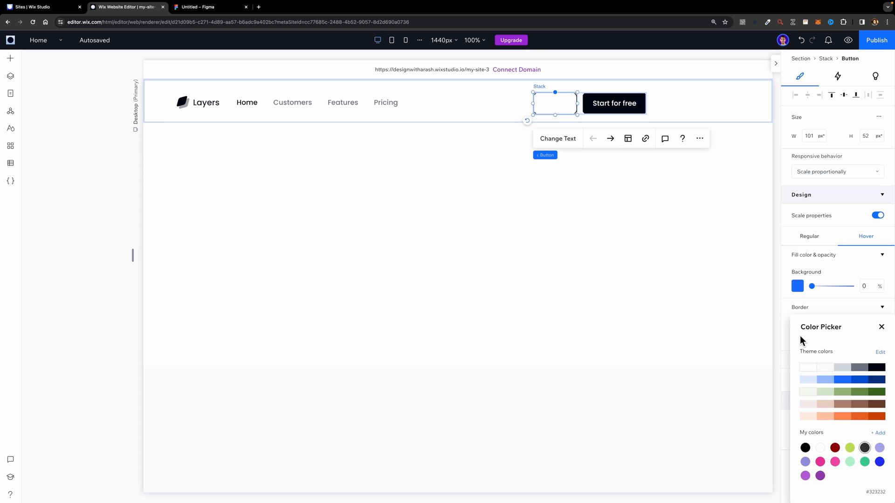
pyautogui.click(877, 369)
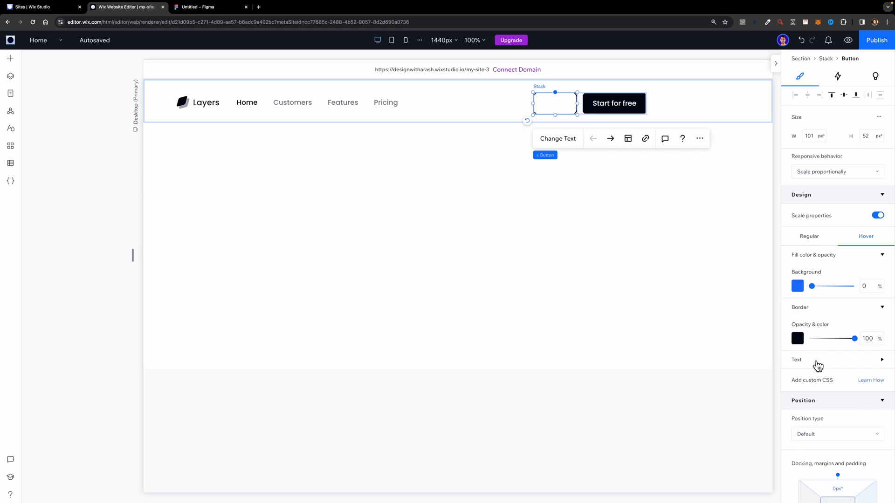
# Step: Set the Sign in button's hover text color to the near-black theme color #030712
pyautogui.click(817, 364)
pyautogui.click(879, 380)
pyautogui.click(877, 367)
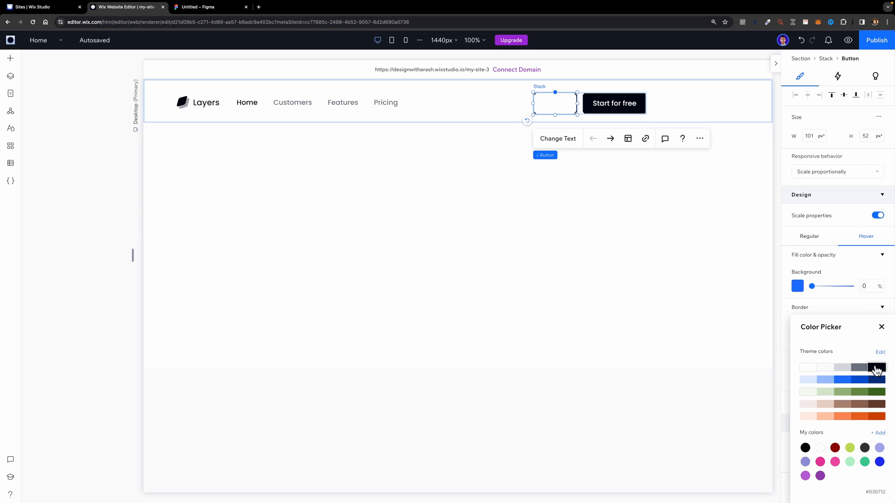
pyautogui.click(883, 326)
# Step: Preview the page to check the navbar buttons, return to editing and dismiss the publish prompt
pyautogui.click(849, 41)
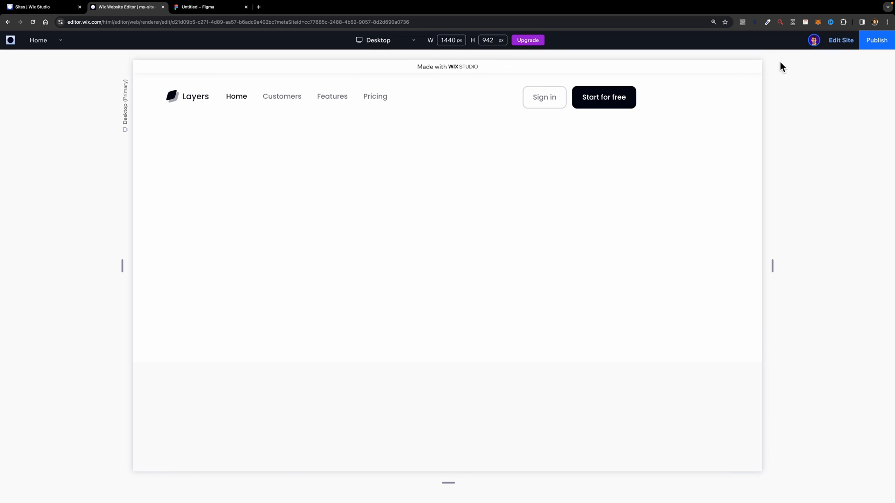
pyautogui.click(852, 38)
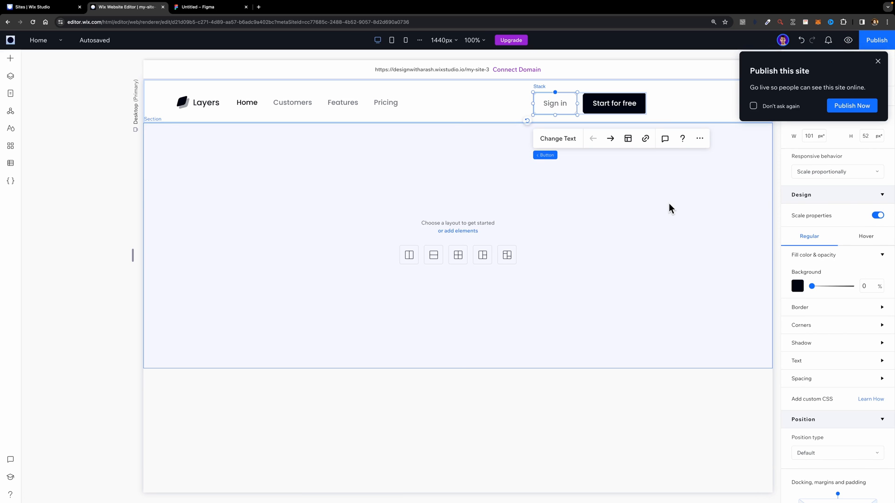
pyautogui.click(671, 208)
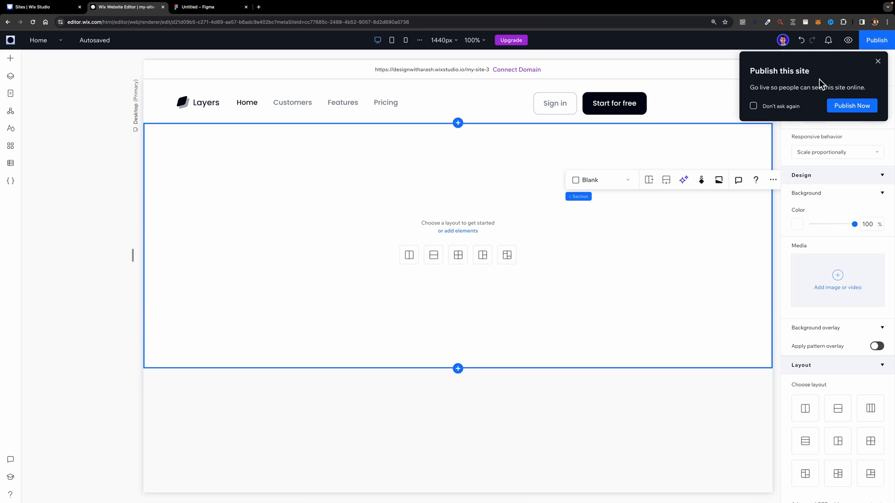
pyautogui.click(878, 61)
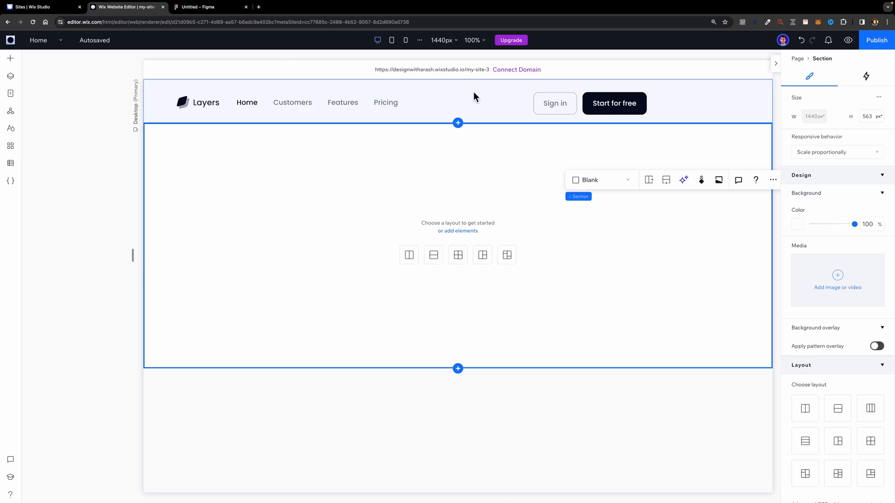
# Step: Switch to Figma, show the Desktop frame's layout grid and check its column and margin settings
pyautogui.click(199, 7)
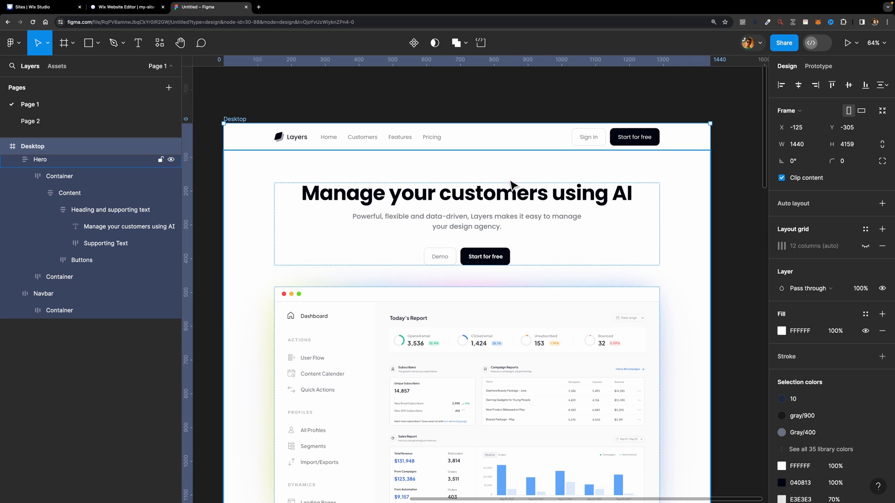
pyautogui.click(866, 246)
pyautogui.click(788, 248)
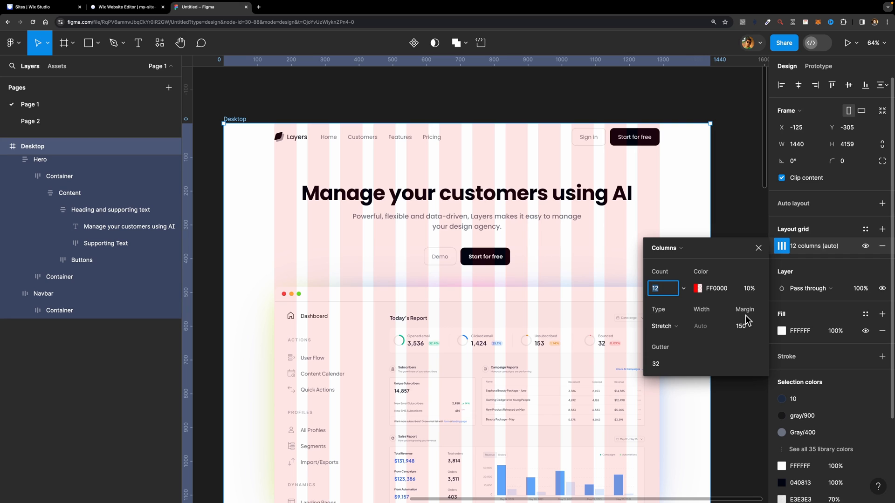
pyautogui.click(755, 249)
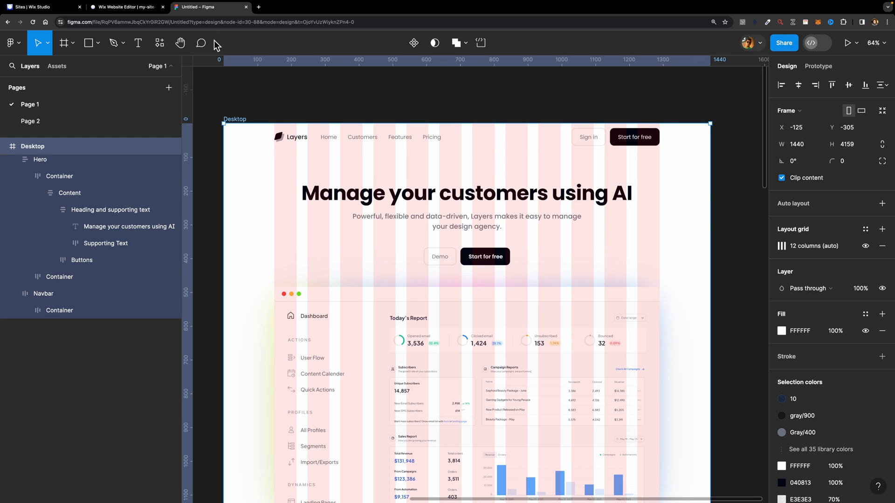
# Step: Switch to Wix Studio and set the Navbar section's left padding to 150 px, matching the Figma grid margin
pyautogui.click(127, 7)
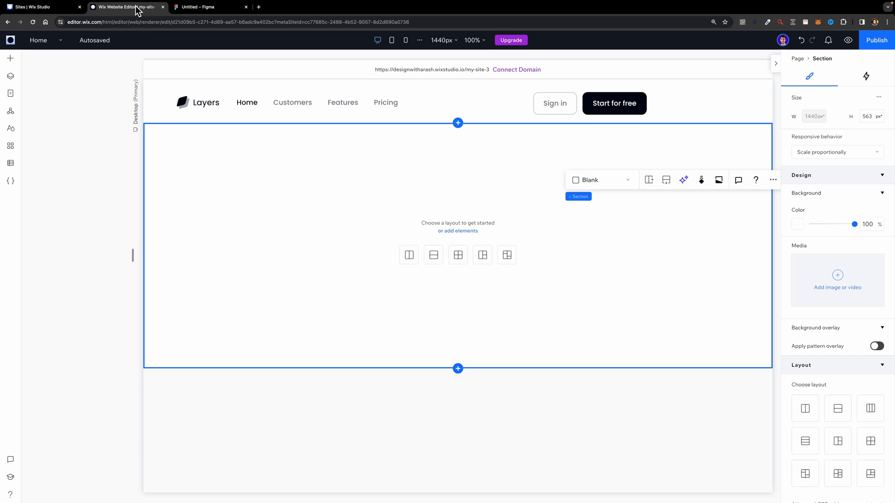
pyautogui.click(11, 76)
pyautogui.click(45, 99)
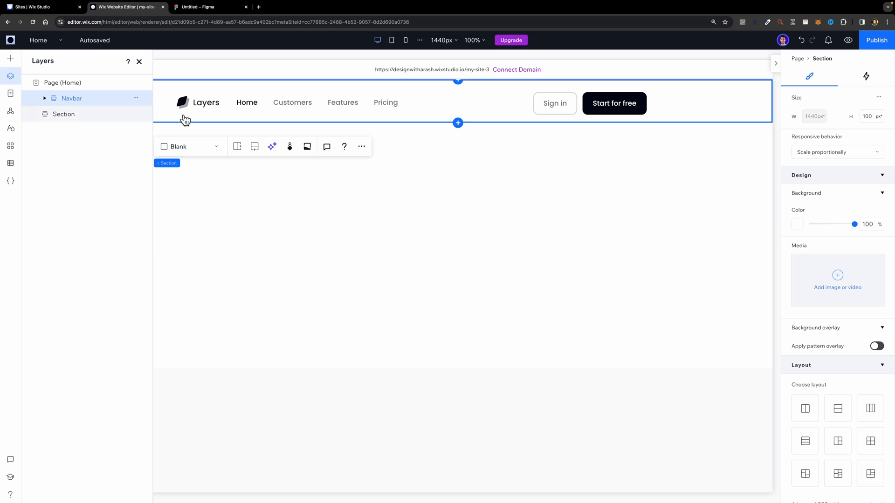
pyautogui.scroll(-4, 829, 233)
pyautogui.scroll(-2, 829, 233)
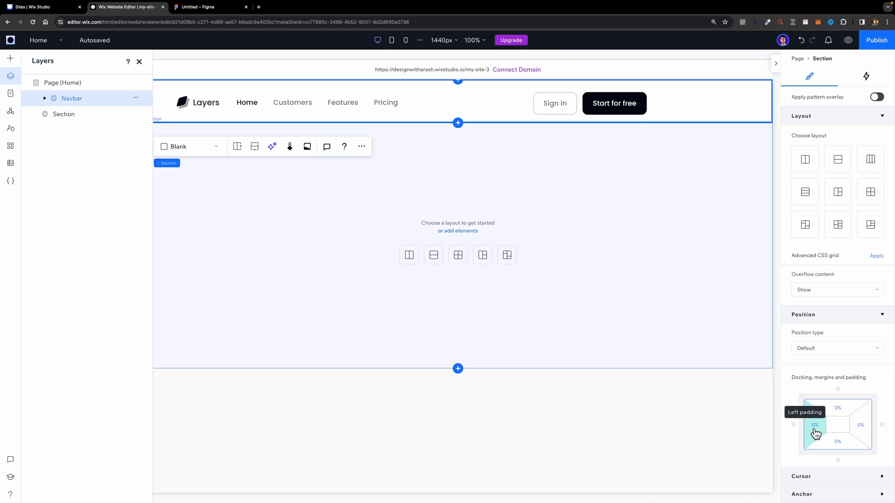
pyautogui.click(198, 7)
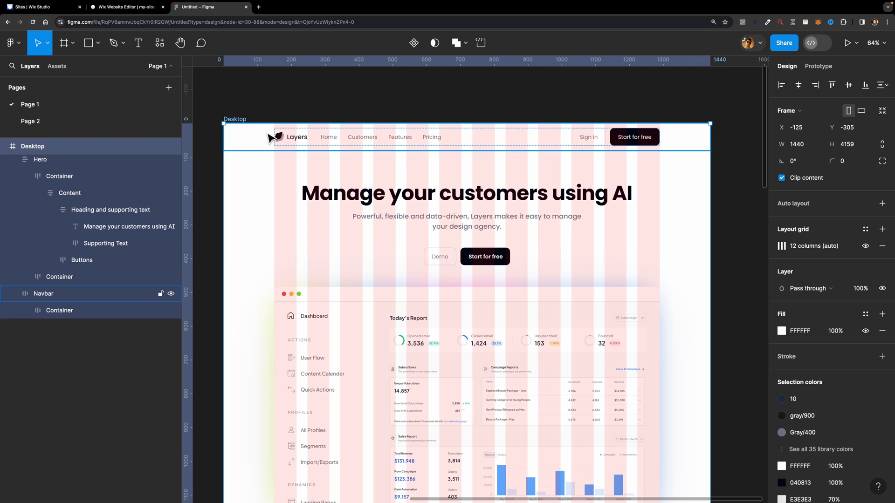
pyautogui.click(139, 10)
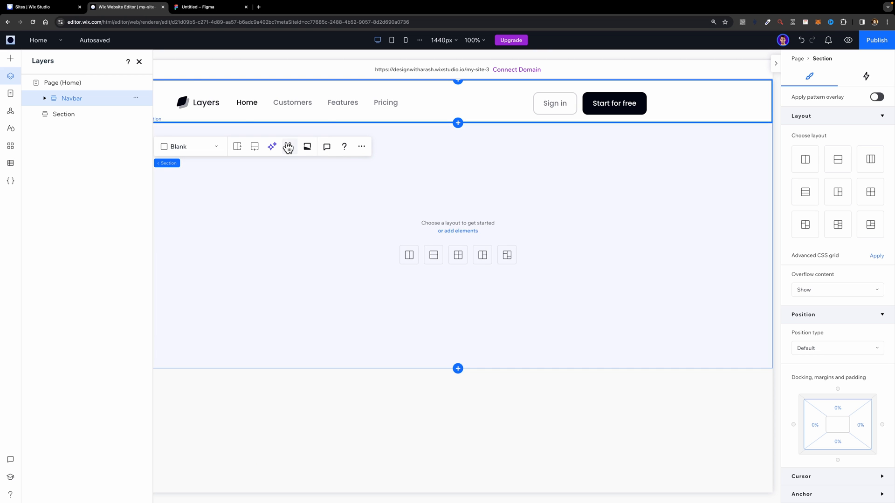
pyautogui.click(816, 436)
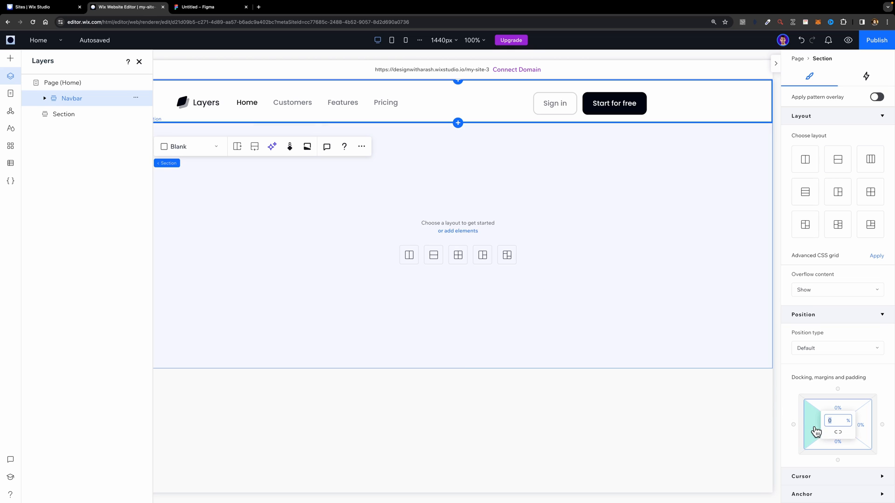
pyautogui.click(849, 422)
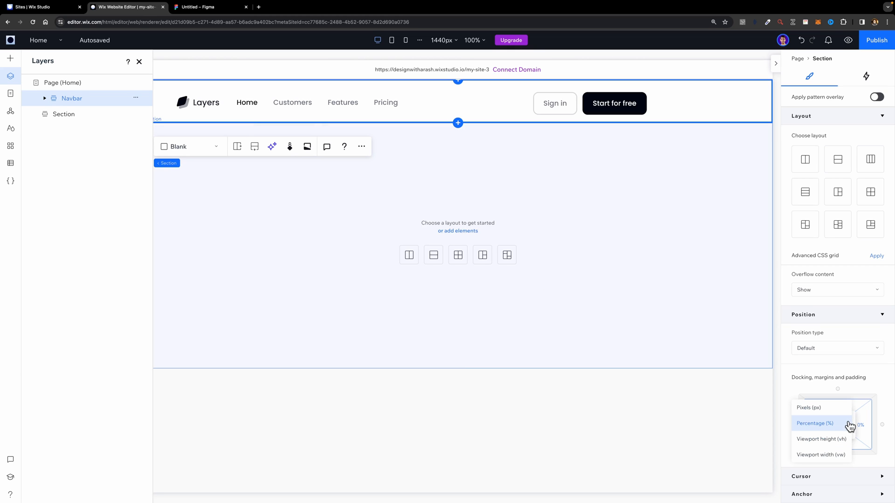
pyautogui.click(849, 425)
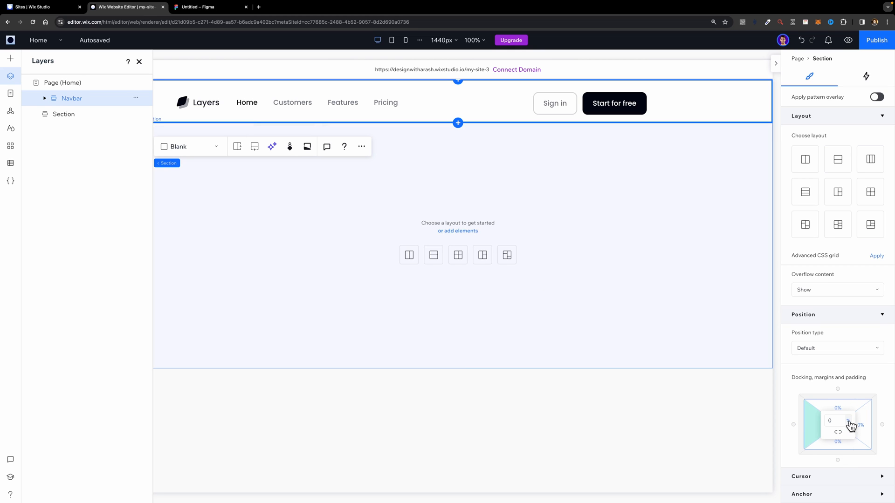
pyautogui.click(848, 423)
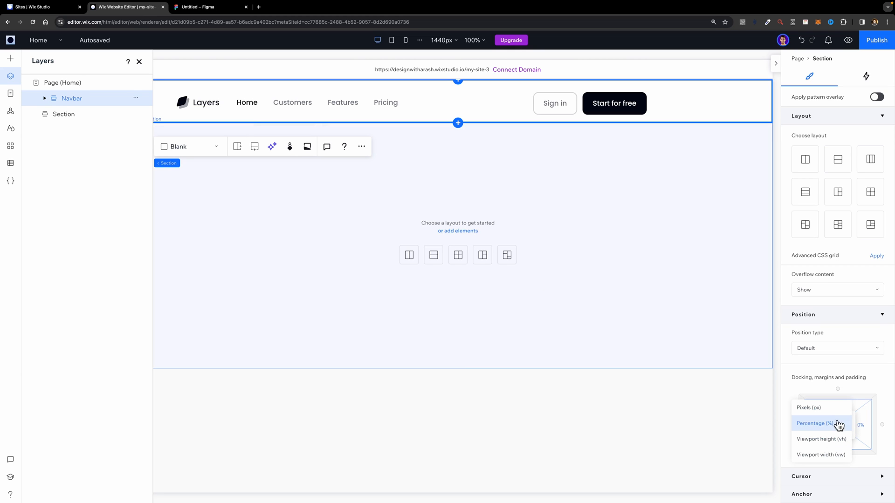
pyautogui.click(815, 409)
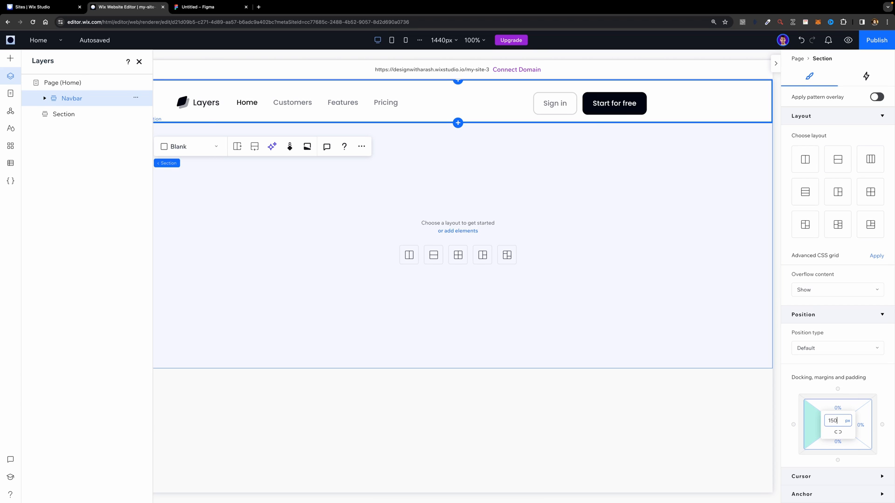
# Step: Convert the Navbar's left padding to a percentage and set its right padding to 10.4%
pyautogui.click(849, 423)
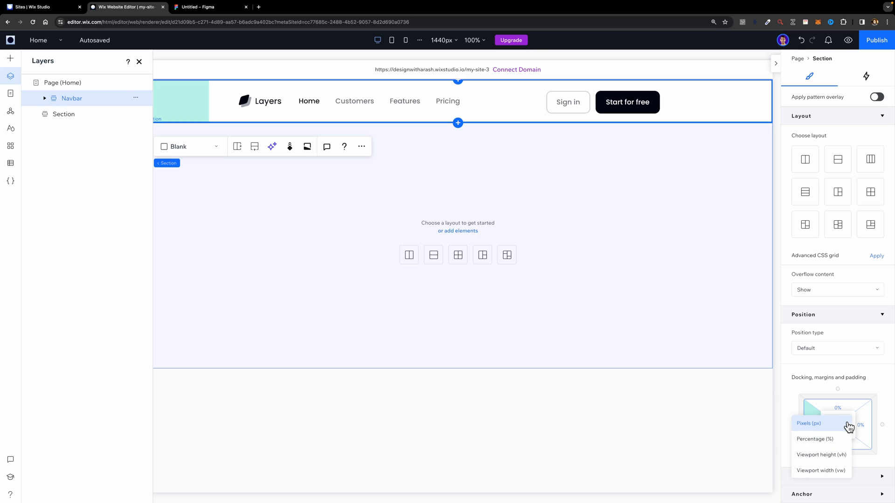
pyautogui.click(838, 446)
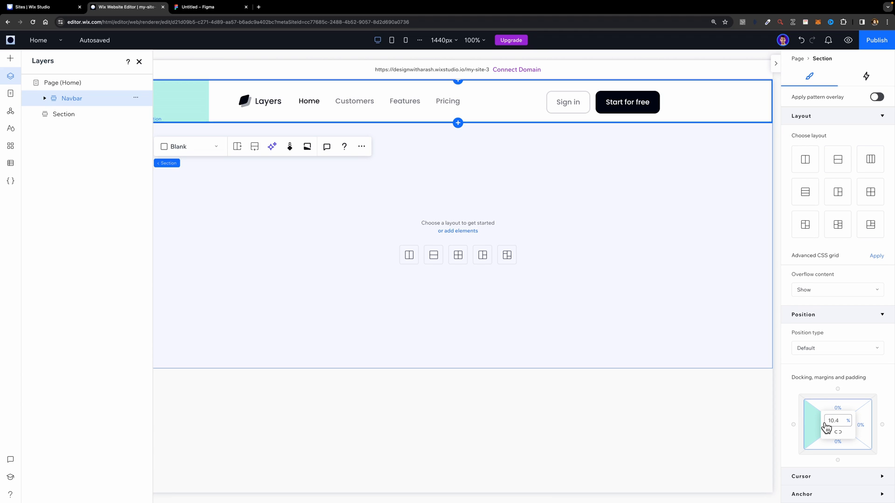
pyautogui.click(857, 428)
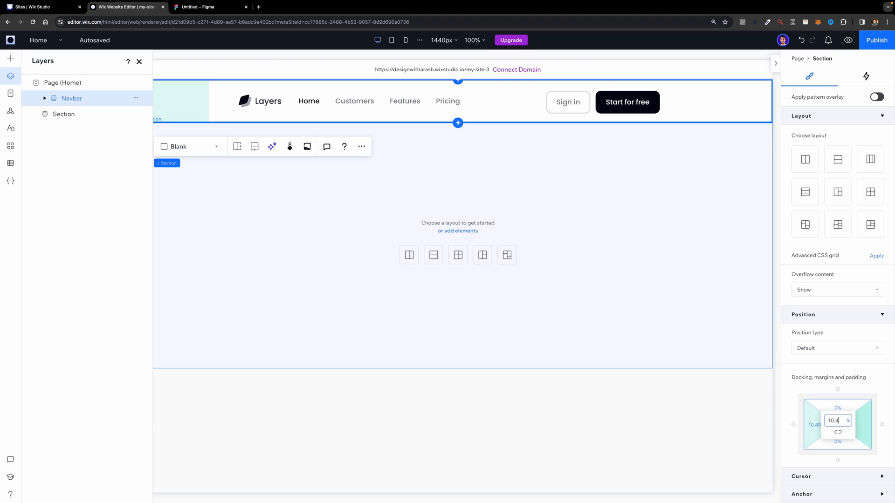
# Step: Align the logo and menu stack to the left edge of the Navbar's padded area and center it vertically
pyautogui.click(71, 98)
pyautogui.click(297, 101)
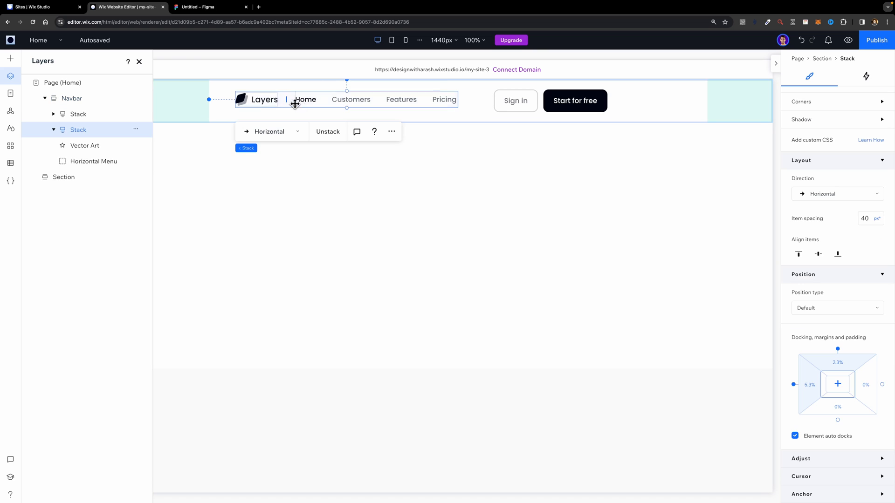
pyautogui.scroll(5, 835, 108)
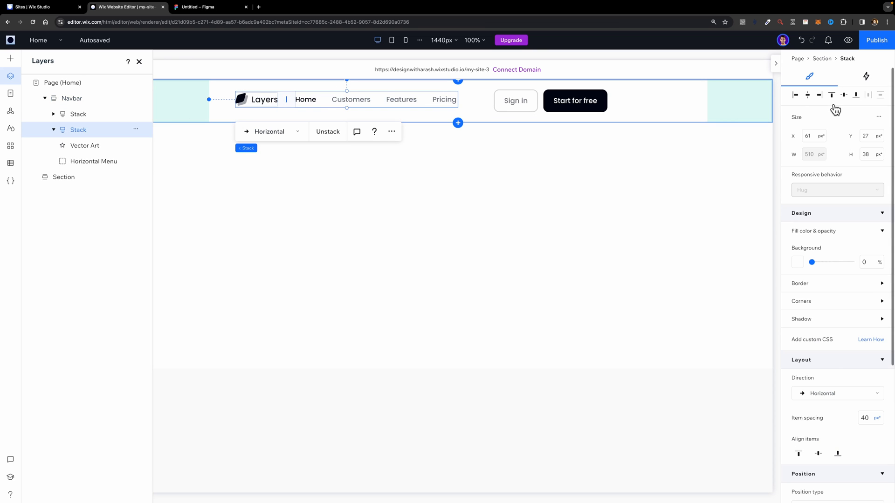
pyautogui.click(795, 96)
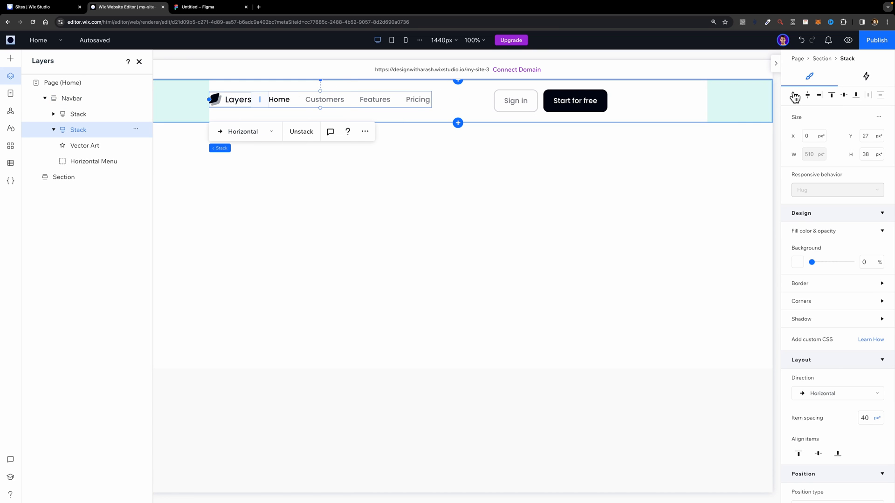
pyautogui.click(844, 97)
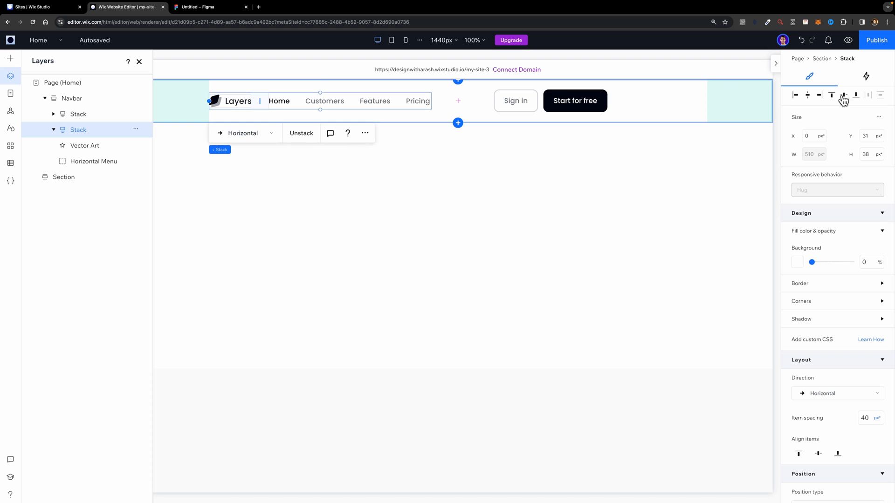
# Step: Align the Sign in and Start for free button stack to the Navbar's right padding edge and center it vertically
pyautogui.click(529, 101)
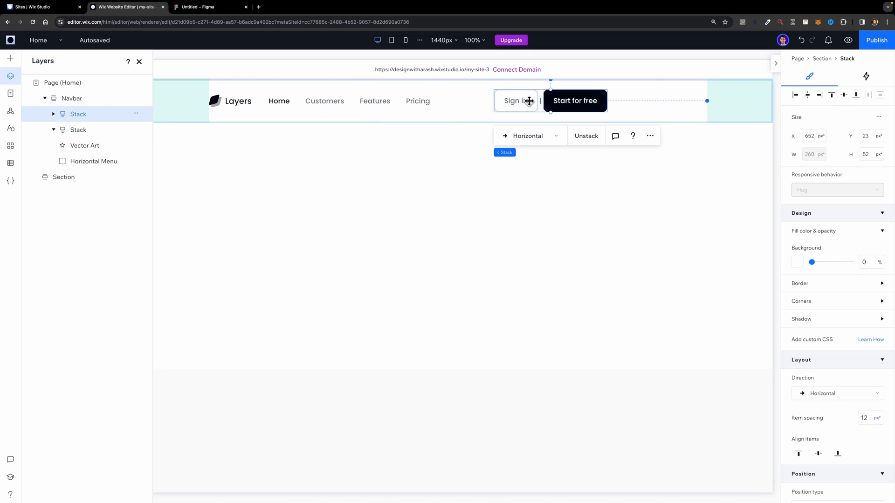
pyautogui.click(820, 96)
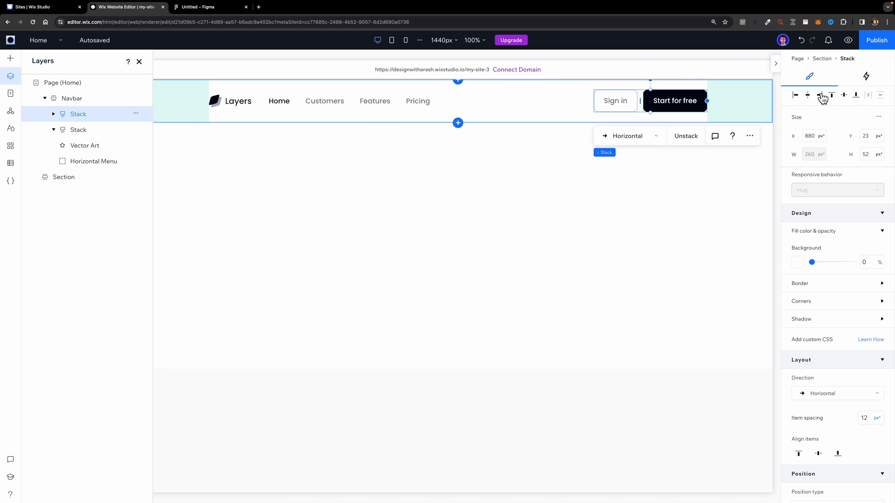
pyautogui.click(846, 96)
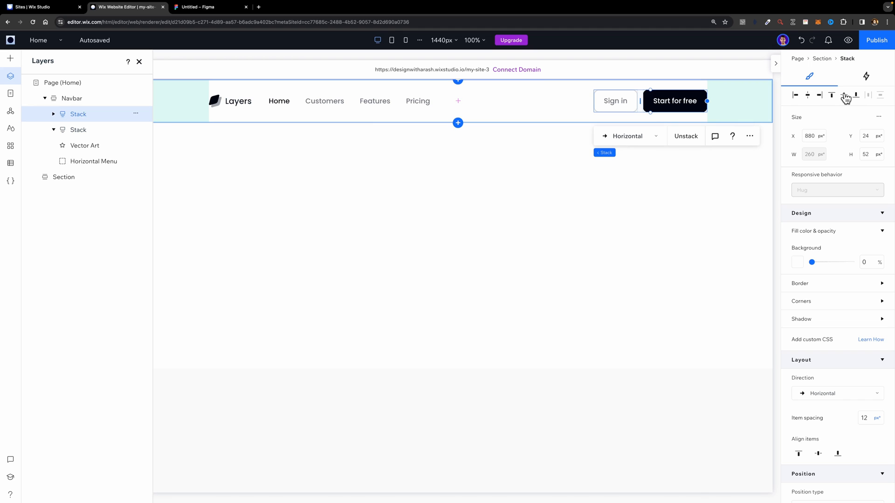
# Step: Check the Navbar frame's height in Figma and set the Navbar section's height to 80 px in Wix Studio
pyautogui.click(532, 106)
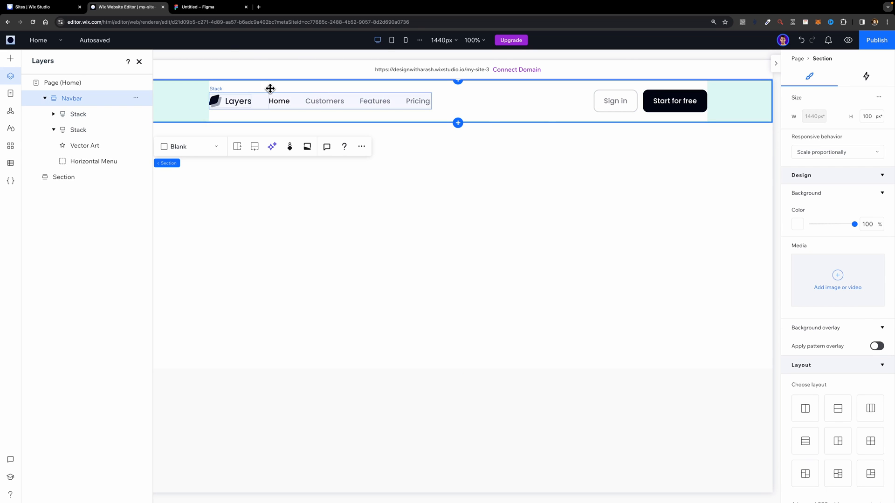
pyautogui.click(199, 12)
pyautogui.click(254, 148)
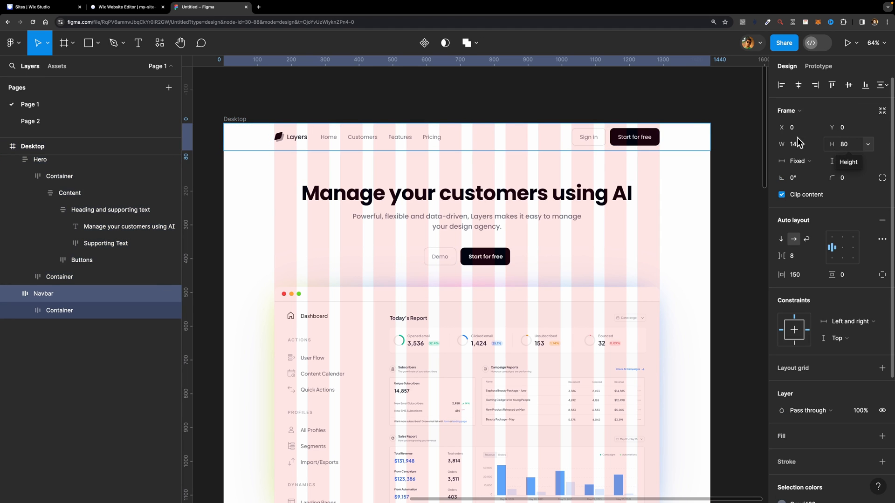
pyautogui.click(95, 7)
pyautogui.click(869, 117)
pyautogui.write('80')
pyautogui.press('Return')
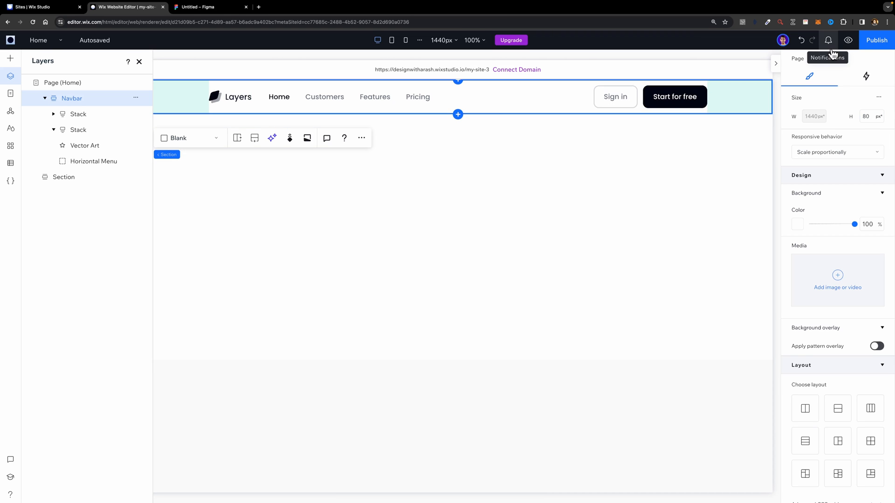
# Step: Preview the page, resize the preview to about 1214 px and about 1626 px wide to check navbar scaling, and return to editing
pyautogui.click(848, 41)
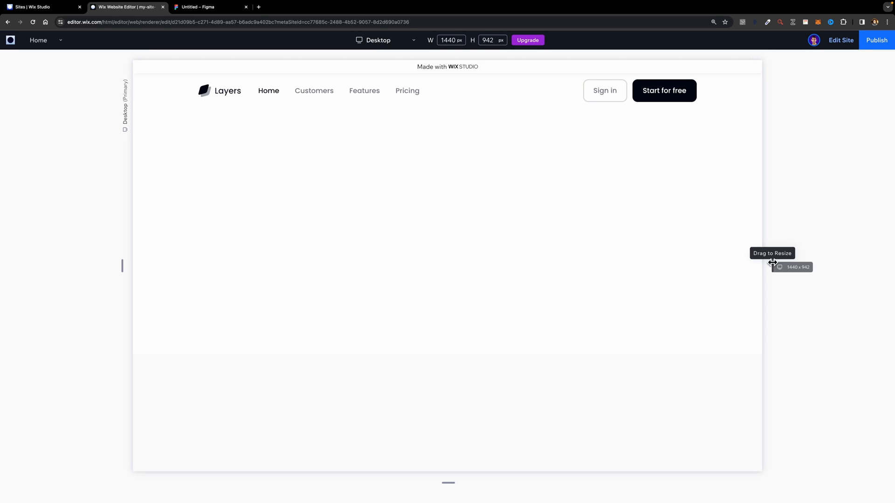
pyautogui.moveTo(772, 262); pyautogui.dragTo(724, 263)
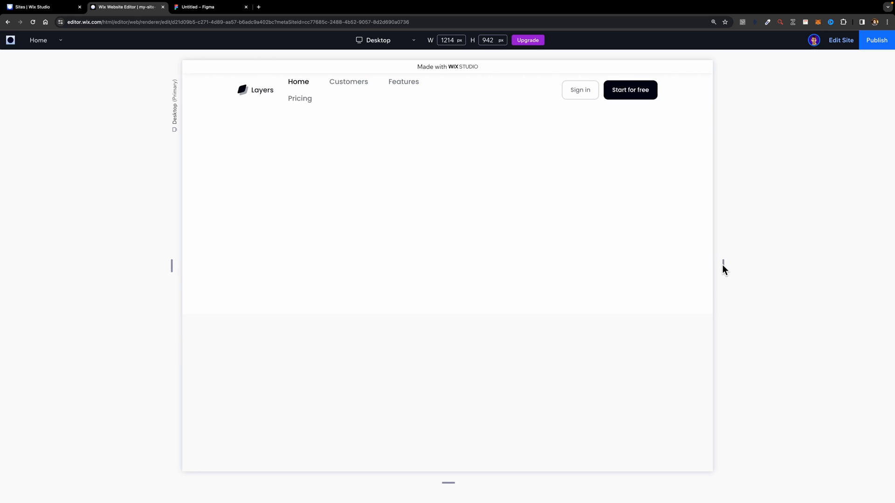
pyautogui.moveTo(723, 266); pyautogui.dragTo(814, 267)
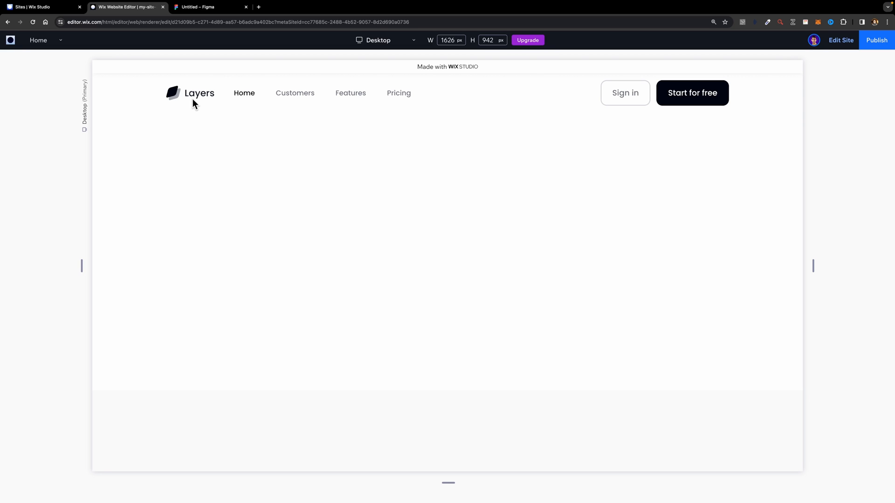
pyautogui.click(841, 41)
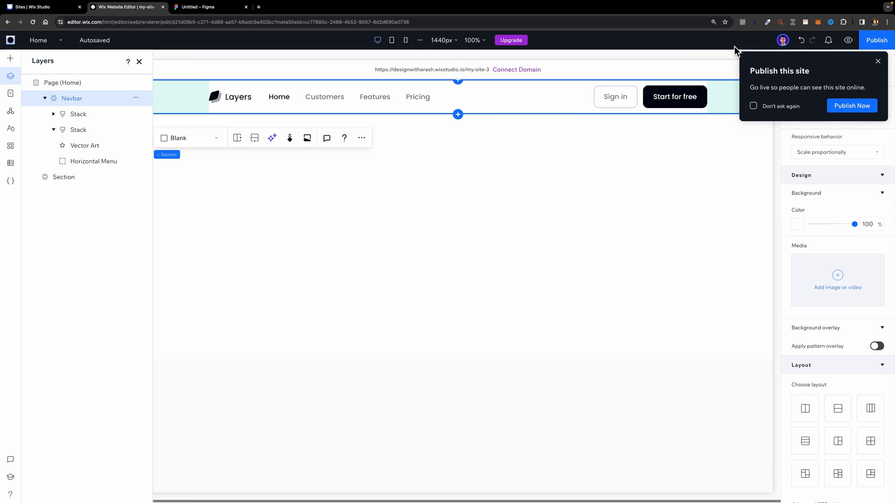
# Step: Set the responsive behavior of the Layers logo vector art to Fixed
pyautogui.click(234, 100)
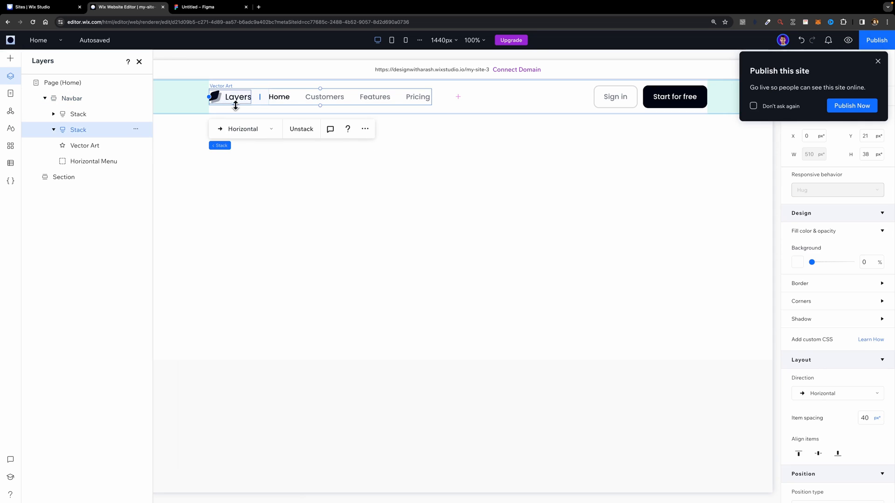
pyautogui.click(226, 99)
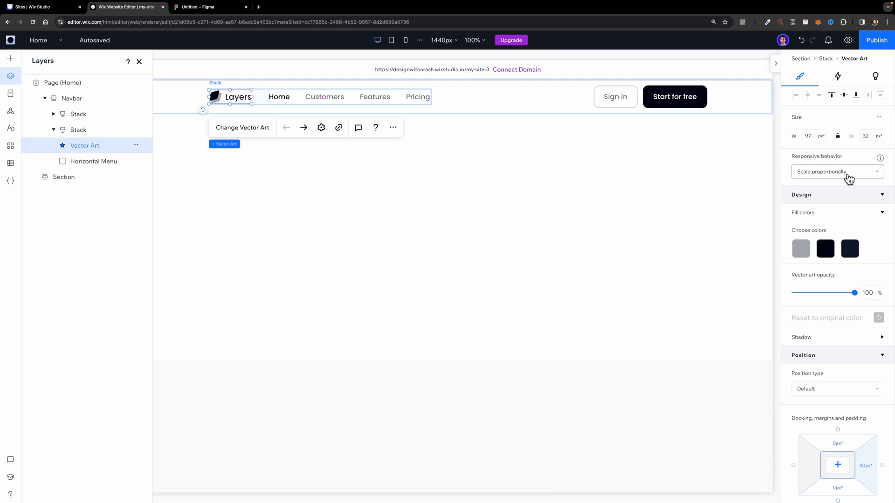
pyautogui.click(849, 175)
pyautogui.click(840, 204)
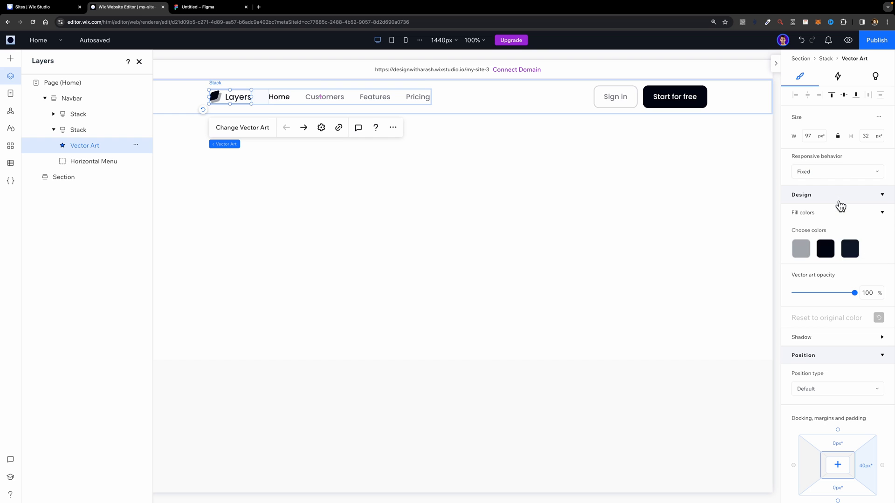
# Step: Set the responsive behavior of the Sign in and Start for free buttons to Fixed
pyautogui.click(628, 95)
pyautogui.click(629, 96)
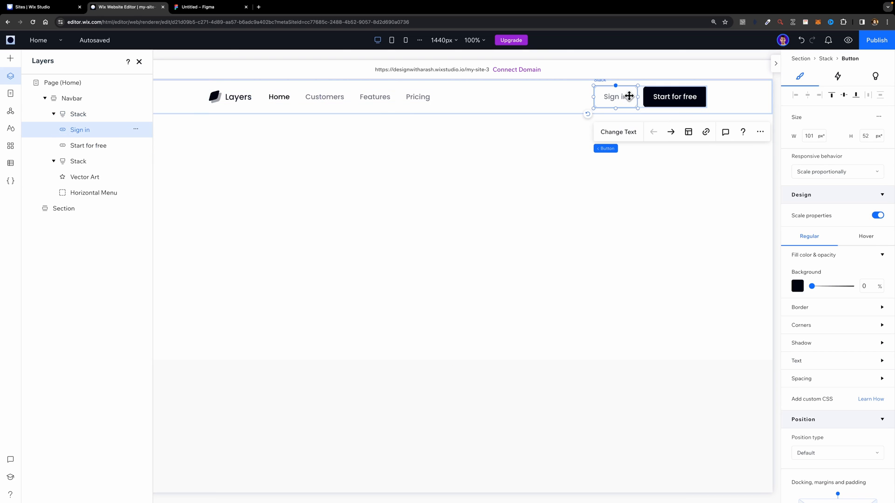
pyautogui.click(815, 172)
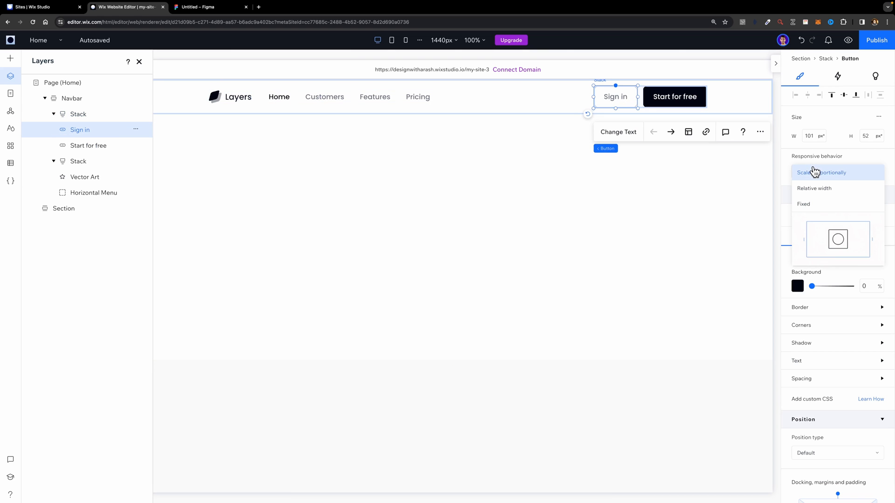
pyautogui.click(820, 206)
pyautogui.click(684, 98)
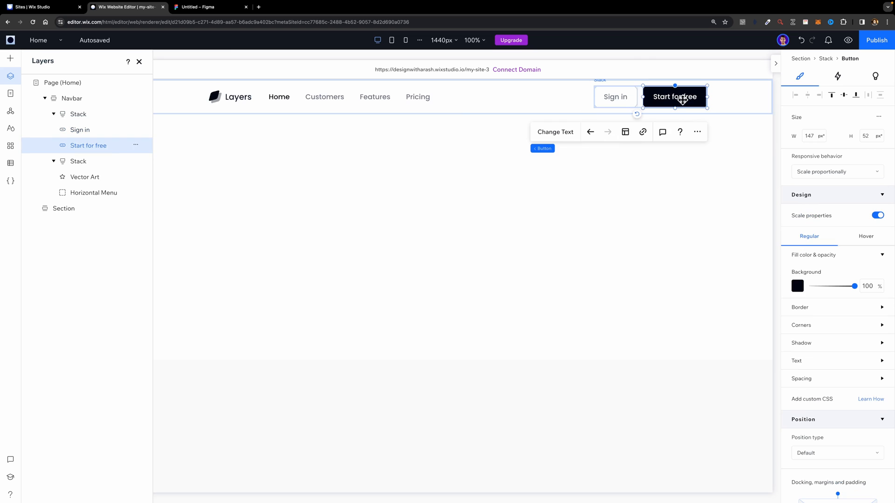
pyautogui.click(858, 174)
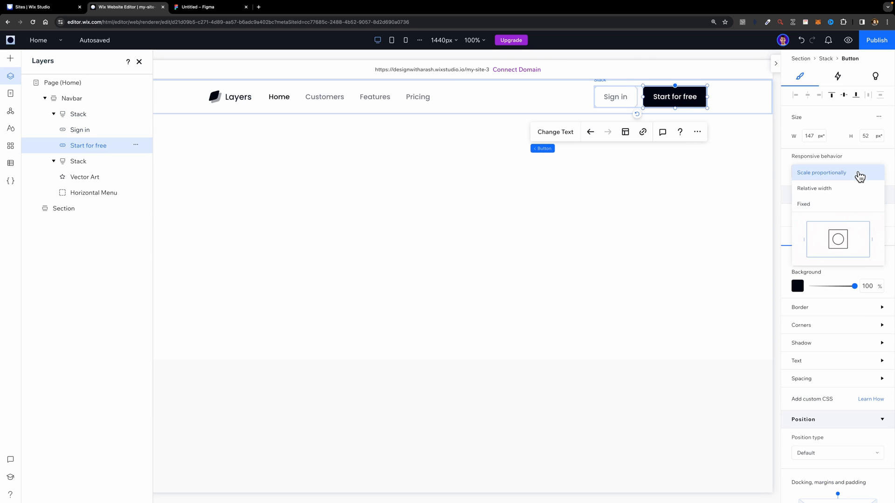
pyautogui.click(838, 206)
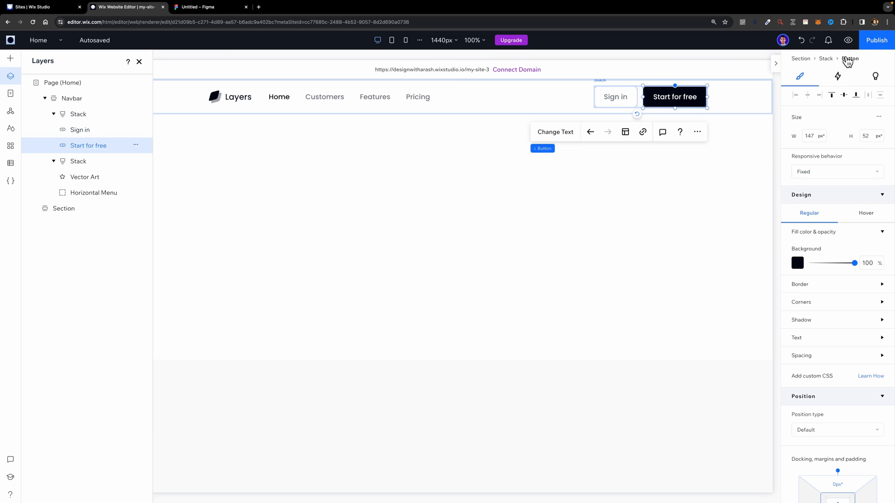
# Step: Preview the page, narrow the preview to about 1370 px wide to check the navbar, and return to editing
pyautogui.click(848, 40)
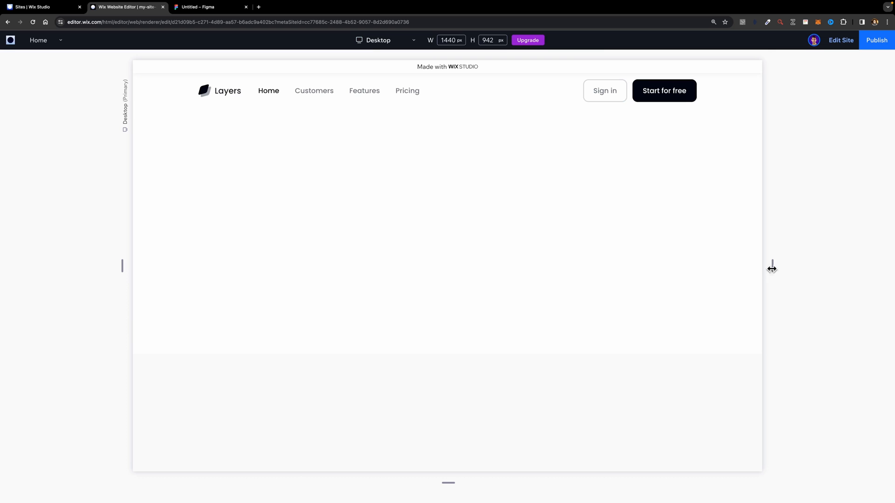
pyautogui.moveTo(773, 267); pyautogui.dragTo(756, 258)
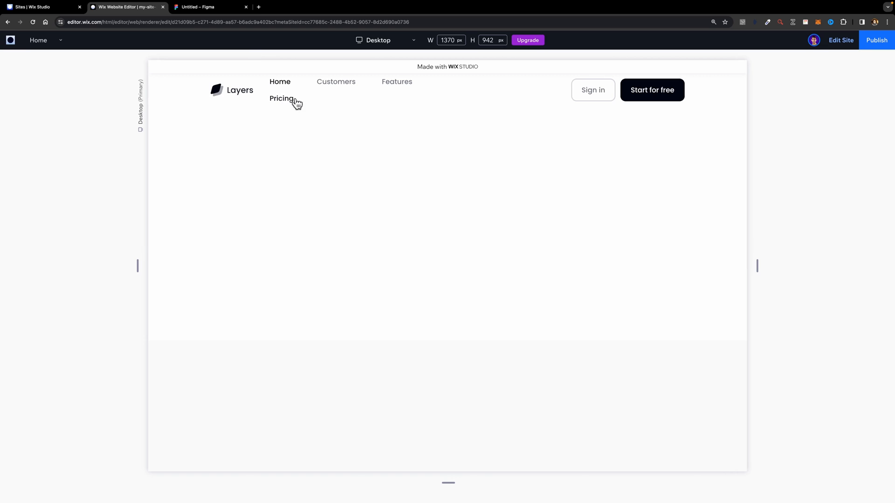
pyautogui.click(836, 46)
# Step: Set the responsive behavior of the navbar's horizontal menu to Fixed
pyautogui.click(332, 98)
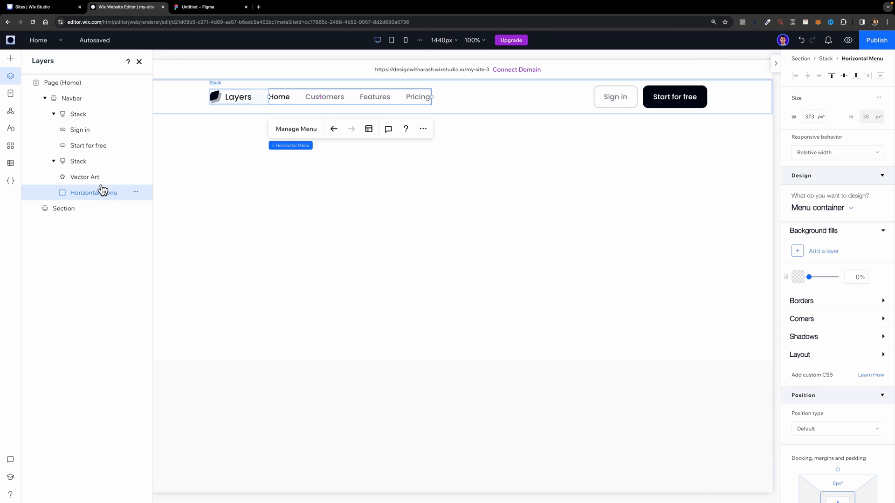
pyautogui.click(835, 155)
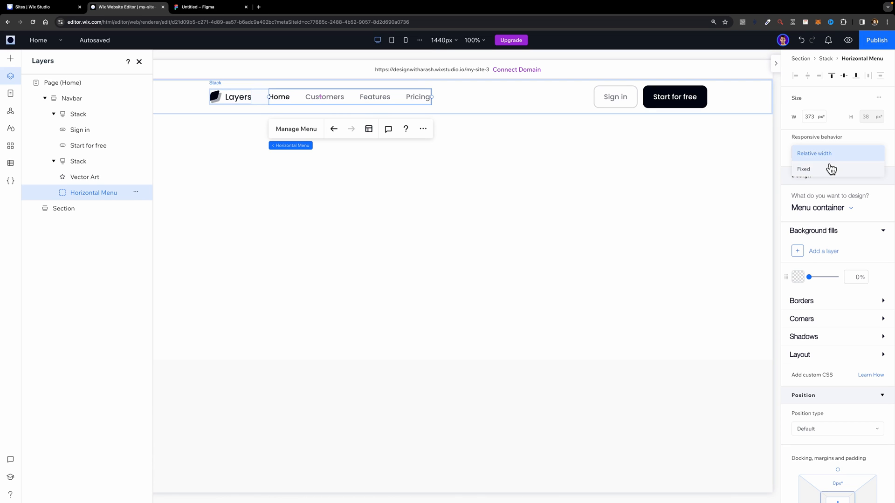
pyautogui.click(832, 169)
# Step: Preview the page again at about 1398 px wide to check the menu's wrapping, and return to editing
pyautogui.click(848, 40)
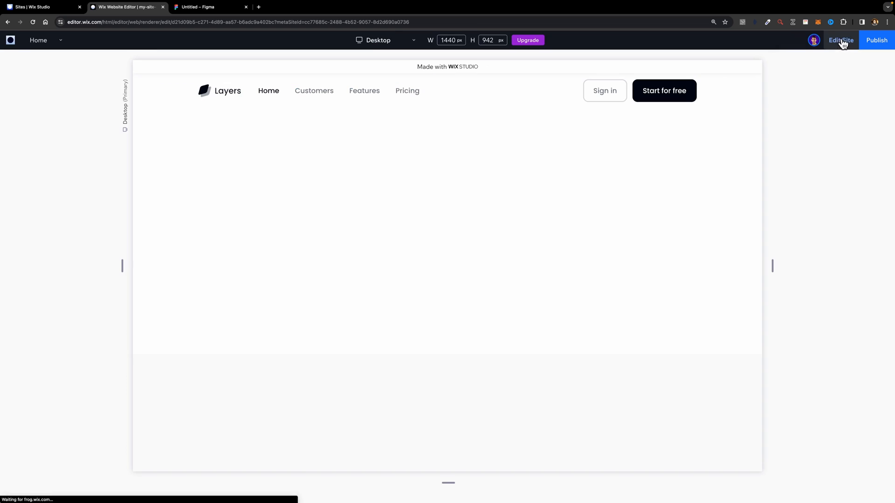
pyautogui.moveTo(773, 263)
pyautogui.mouseDown()
pyautogui.moveTo(680, 259)
pyautogui.moveTo(763, 263)
pyautogui.mouseUp()
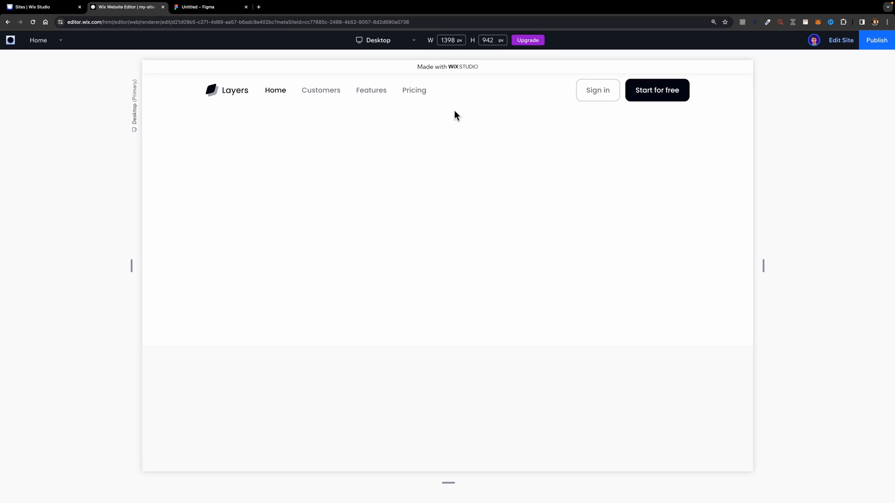
pyautogui.click(840, 41)
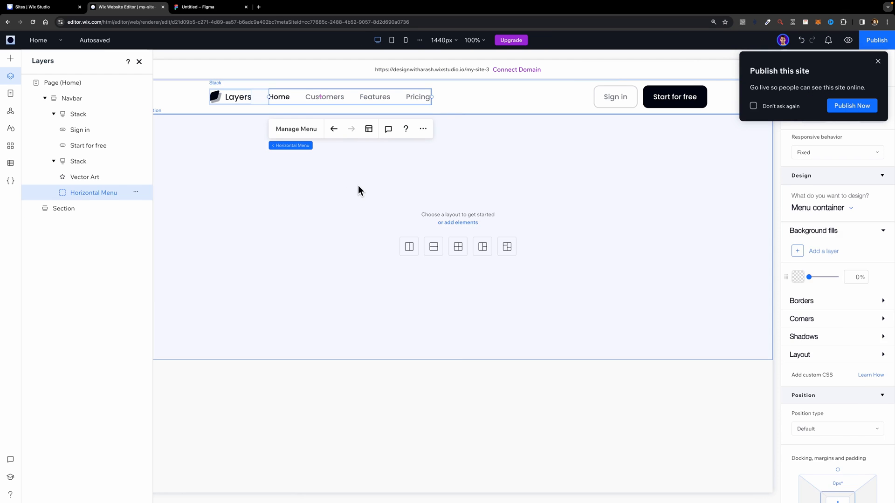
# Step: Select the blank section below the navbar, and switch to Figma to examine the Hero frame's containers and auto layout settings
pyautogui.click(358, 186)
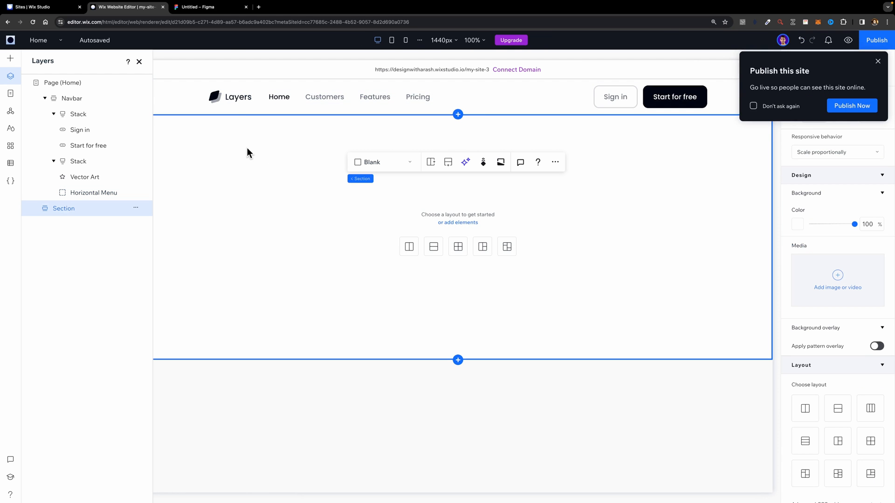
pyautogui.click(211, 10)
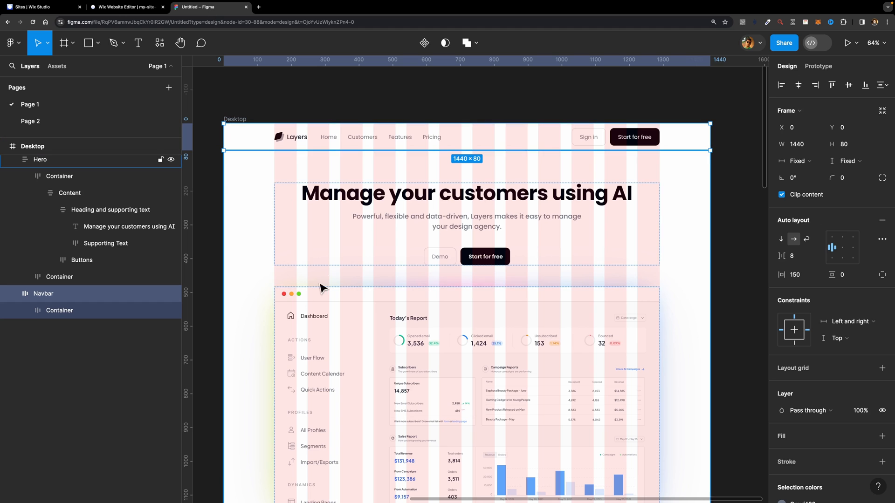
pyautogui.click(294, 103)
pyautogui.scroll(-2, 275, 131)
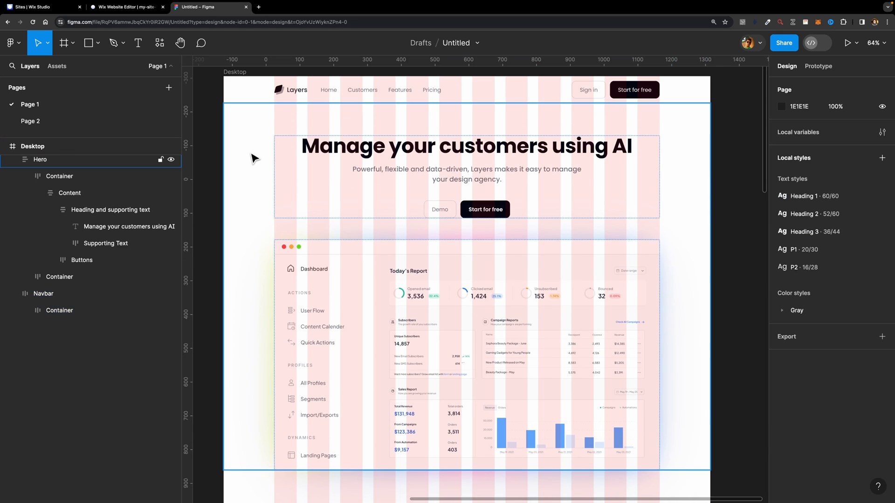
pyautogui.click(259, 166)
pyautogui.hscroll(1, 242, 167)
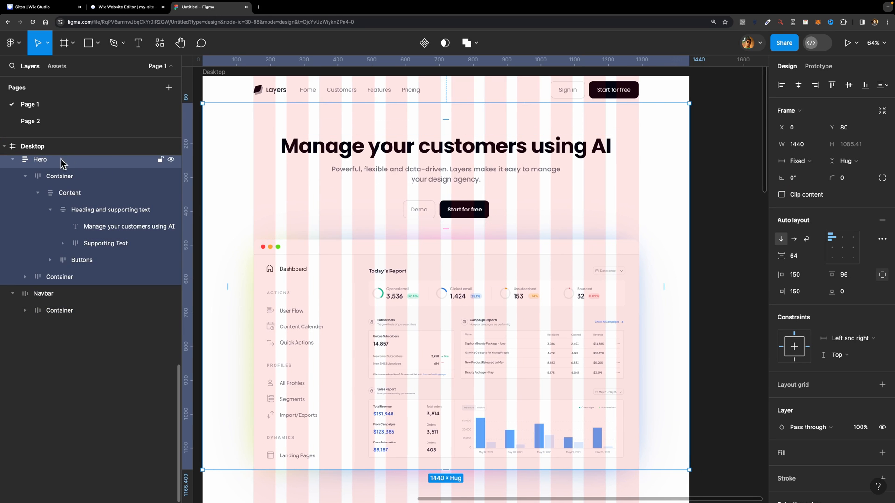
pyautogui.click(26, 177)
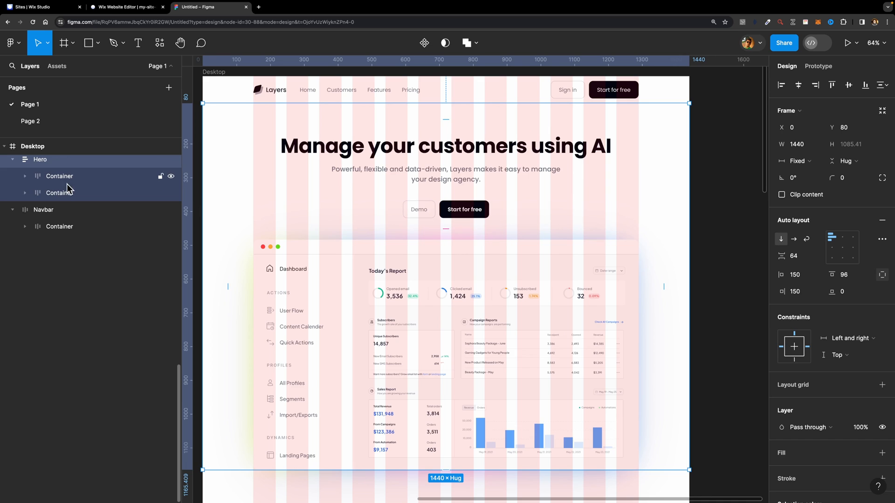
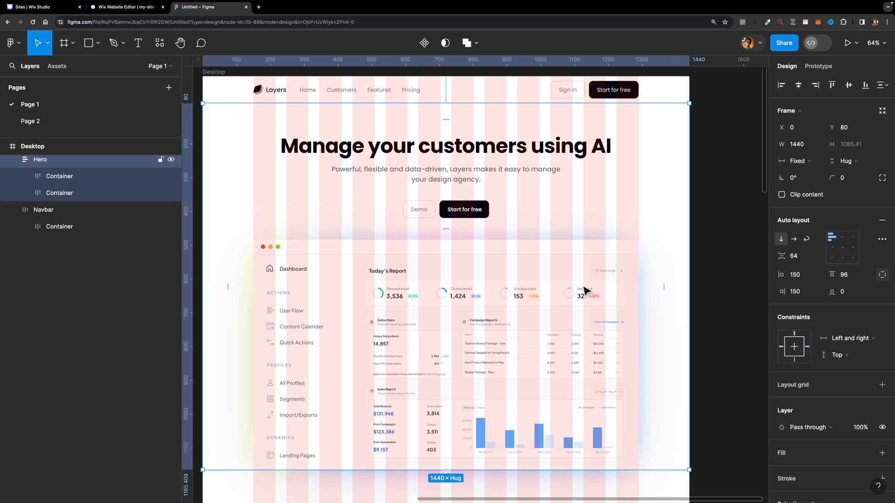
# Step: Return to Wix Studio, dismiss the publish prompt and apply the two-row Rows layout to the blank section
pyautogui.click(123, 6)
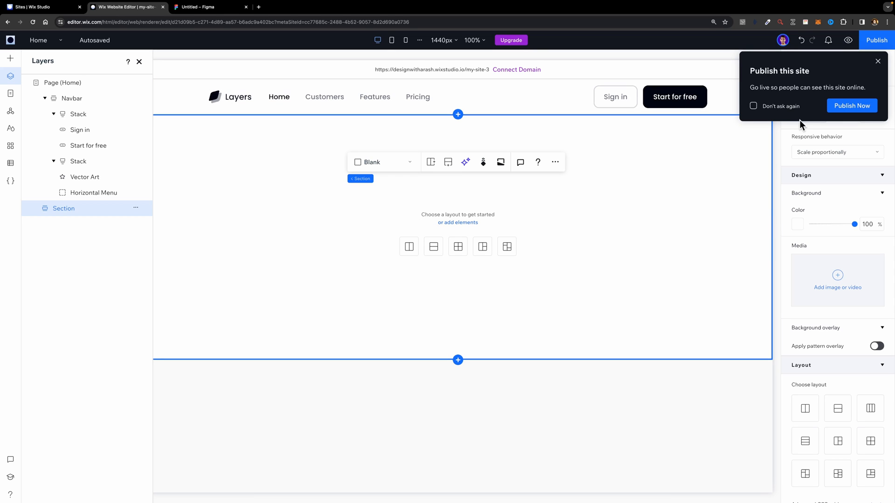
pyautogui.click(877, 62)
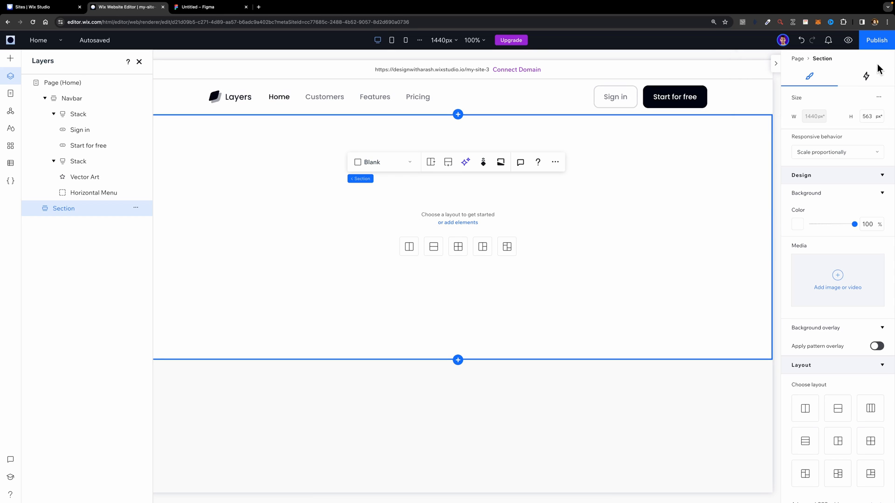
pyautogui.click(432, 249)
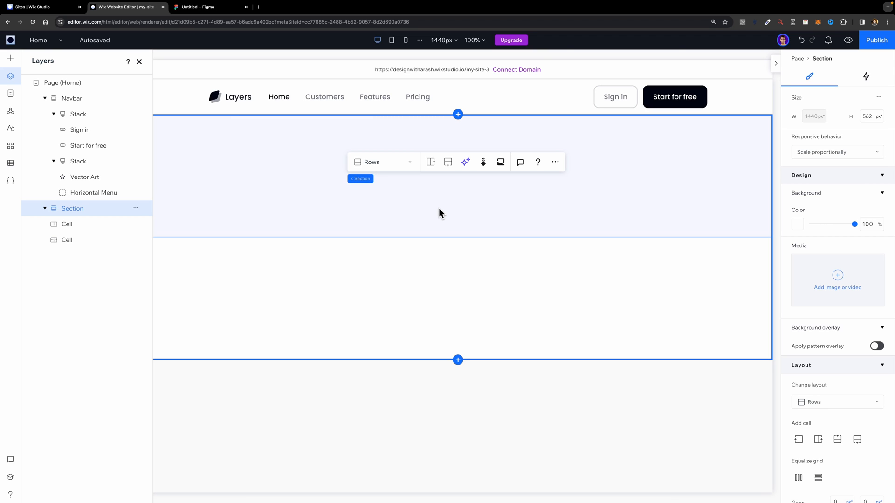
# Step: Add a Heading 1 text element to the upper cell of the section below the navbar
pyautogui.click(439, 213)
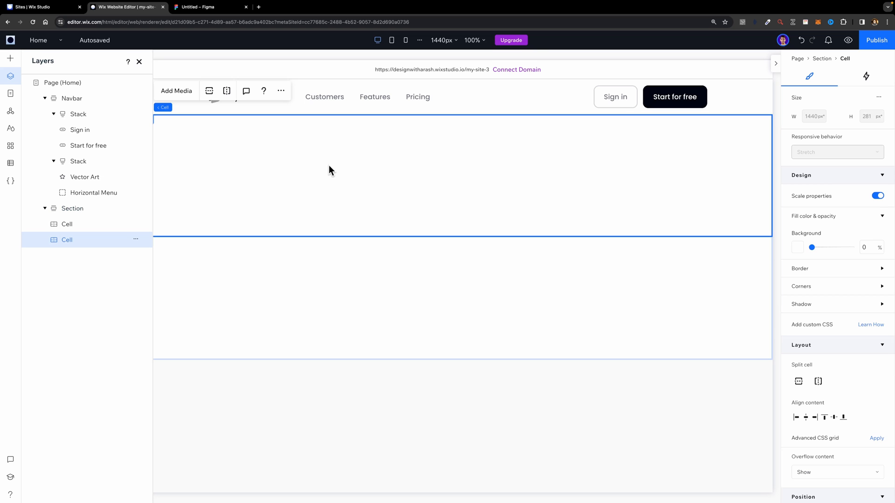
pyautogui.click(10, 58)
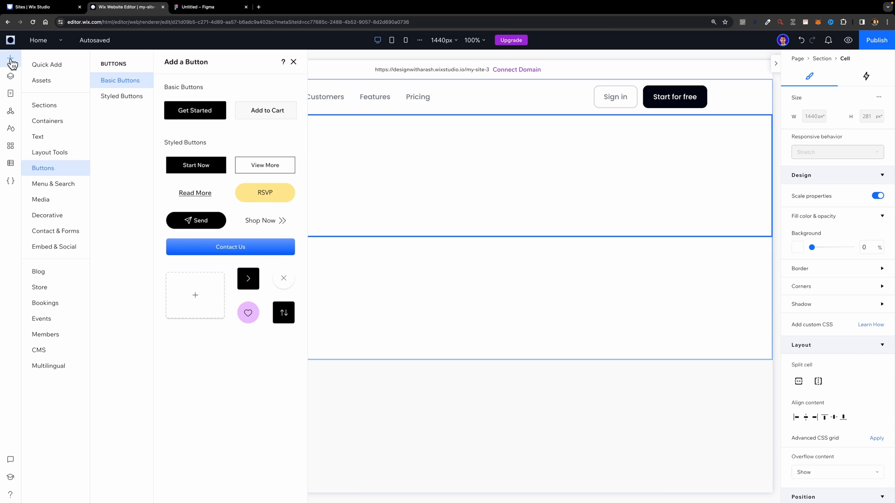
pyautogui.click(52, 138)
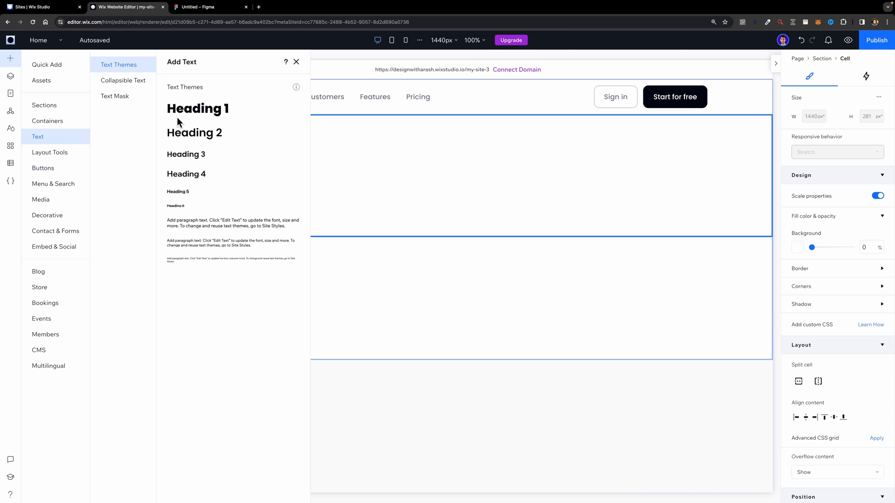
pyautogui.click(195, 113)
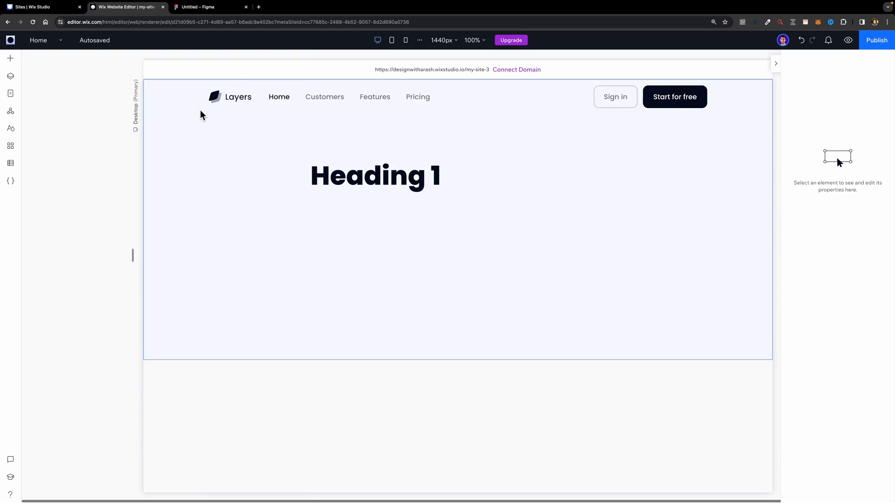
# Step: Copy the hero heading "Manage your customers using AI" from Figma and replace the new heading's placeholder text with it in Wix Studio
pyautogui.click(201, 7)
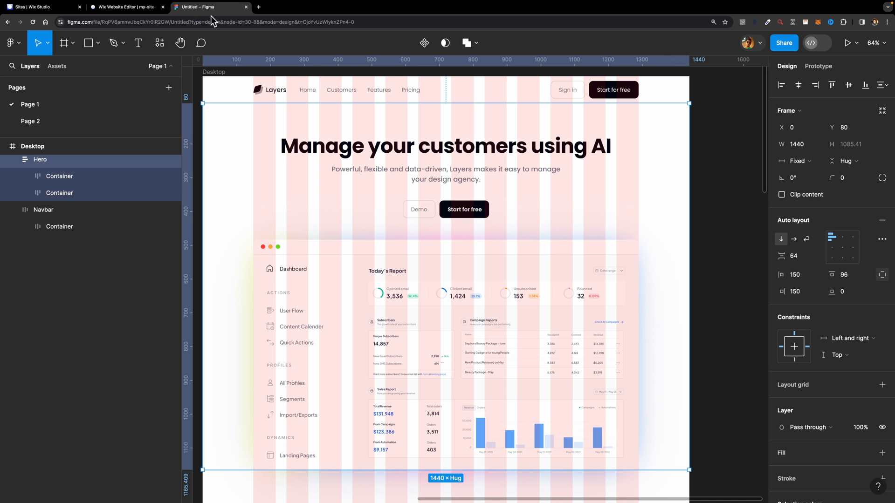
pyautogui.doubleClick(368, 152)
pyautogui.press('super+c')
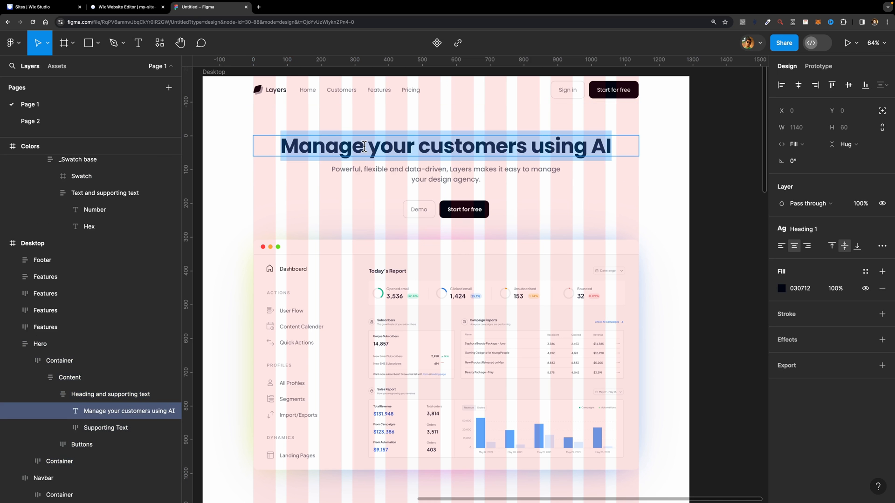
pyautogui.click(146, 7)
pyautogui.doubleClick(377, 173)
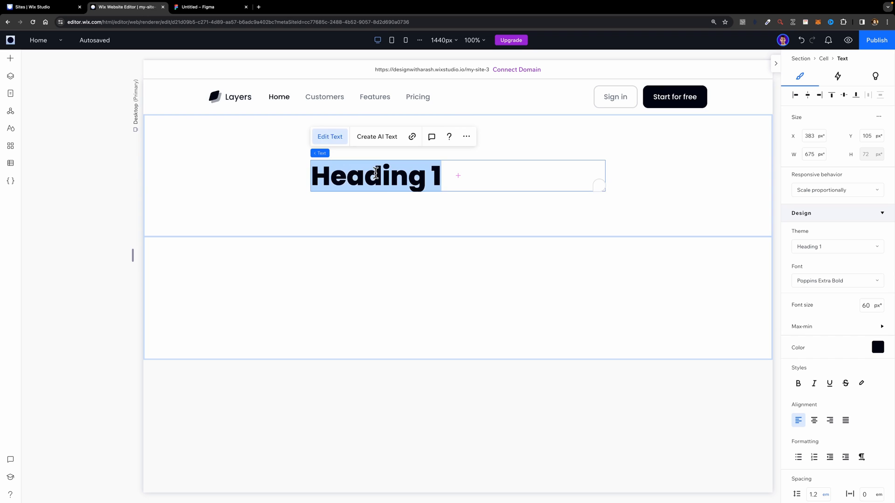
pyautogui.press('super+v')
# Step: Widen the heading to about 1034 px so its text fits on one line and center it horizontally in the cell
pyautogui.moveTo(606, 175); pyautogui.dragTo(733, 175)
pyautogui.moveTo(311, 175); pyautogui.dragTo(263, 176)
pyautogui.click(808, 95)
pyautogui.moveTo(692, 176); pyautogui.dragTo(675, 176)
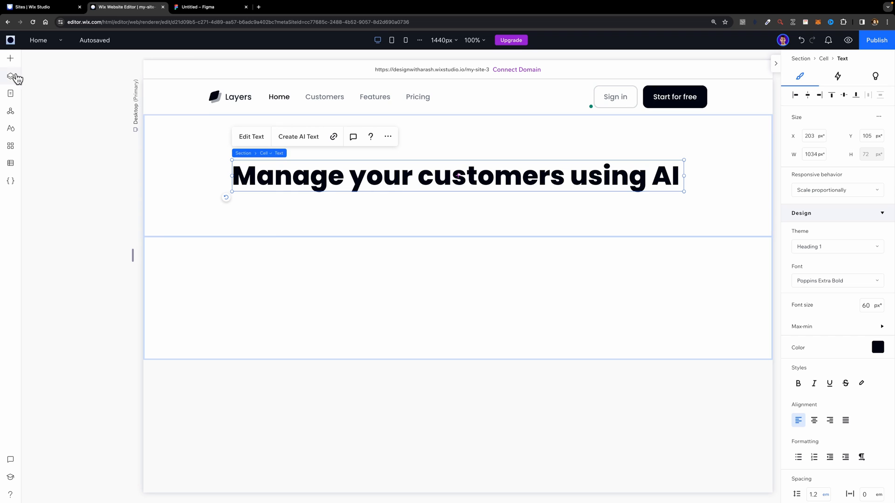
# Step: Add a Paragraph 1 text element to the upper cell, just below the heading
pyautogui.click(11, 59)
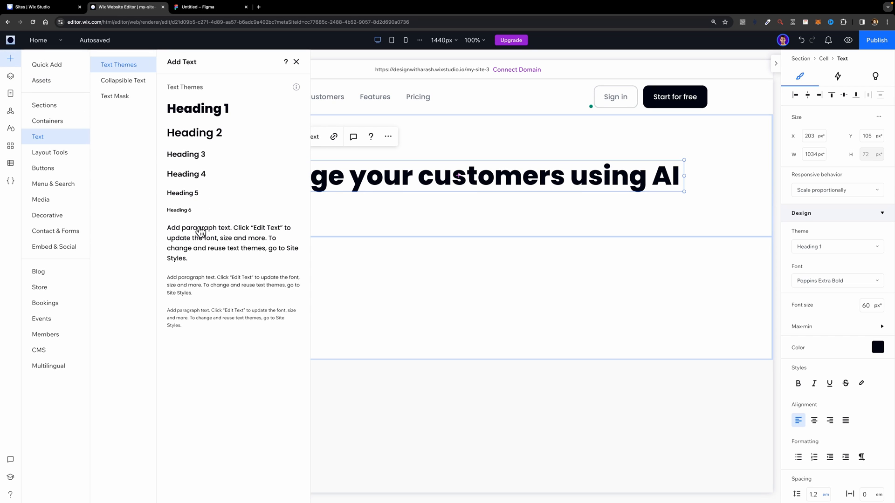
pyautogui.moveTo(195, 252); pyautogui.dragTo(364, 218)
pyautogui.moveTo(365, 217); pyautogui.dragTo(365, 217)
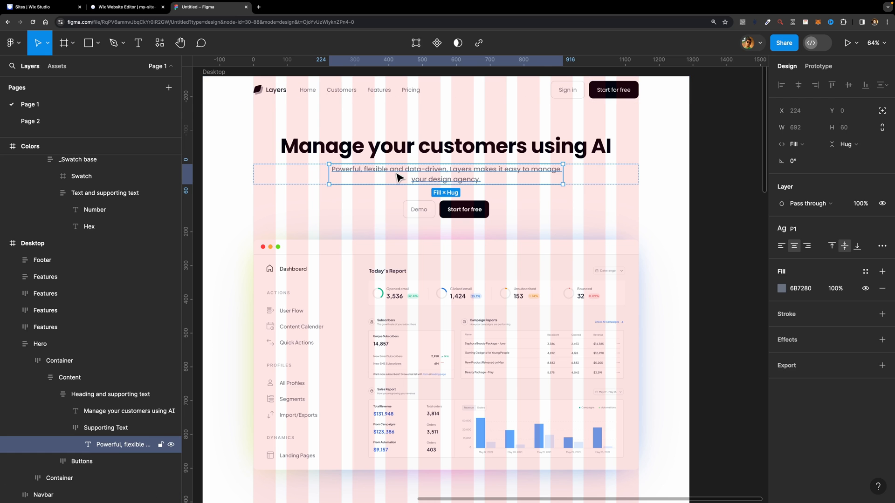
# Step: Replace the paragraph's text with Figma's "Powerful, flexible and data-driven, Layers makes it easy to manage your design agency." and color it theme gray
pyautogui.doubleClick(396, 172)
pyautogui.hotkey('ctrl', 'c')
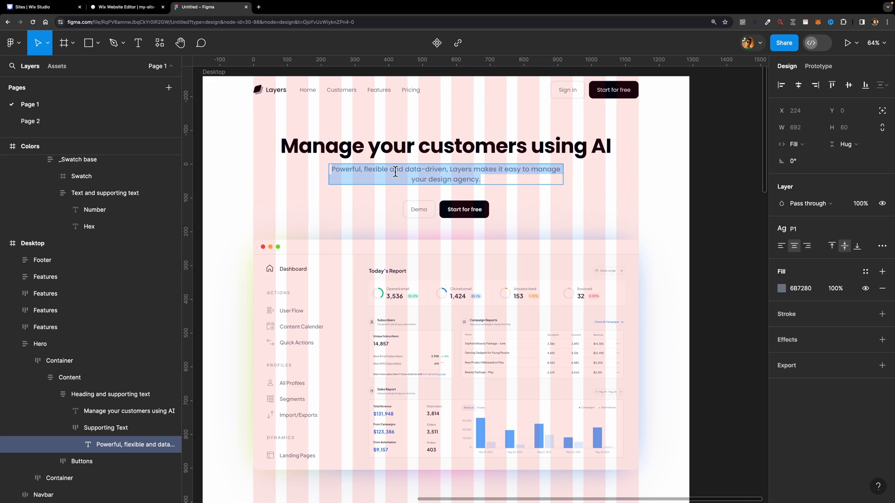
pyautogui.click(126, 6)
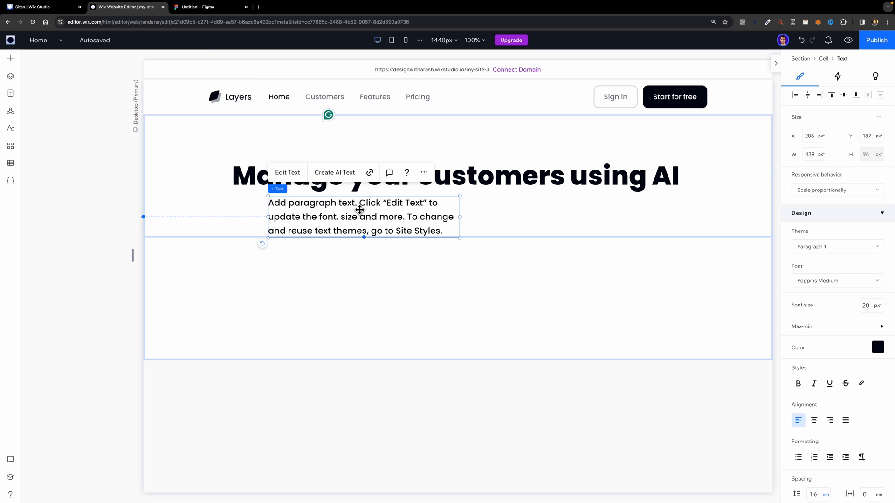
pyautogui.doubleClick(359, 209)
pyautogui.hotkey('ctrl', 'a')
pyautogui.hotkey('ctrl', 'v')
pyautogui.click(878, 348)
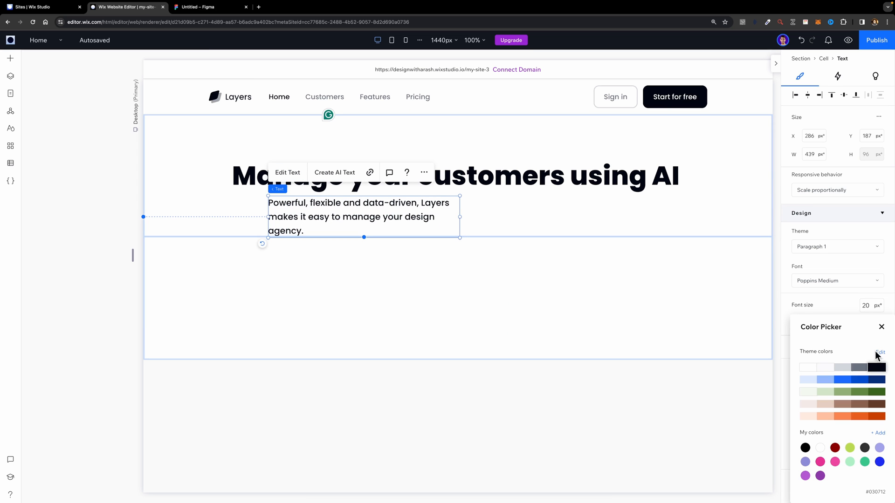
pyautogui.click(859, 368)
# Step: Check the supporting text's width in Figma and set the paragraph's width to 692 px in Wix Studio
pyautogui.moveTo(460, 218); pyautogui.dragTo(527, 215)
pyautogui.hotkey('ctrl', 'Tab')
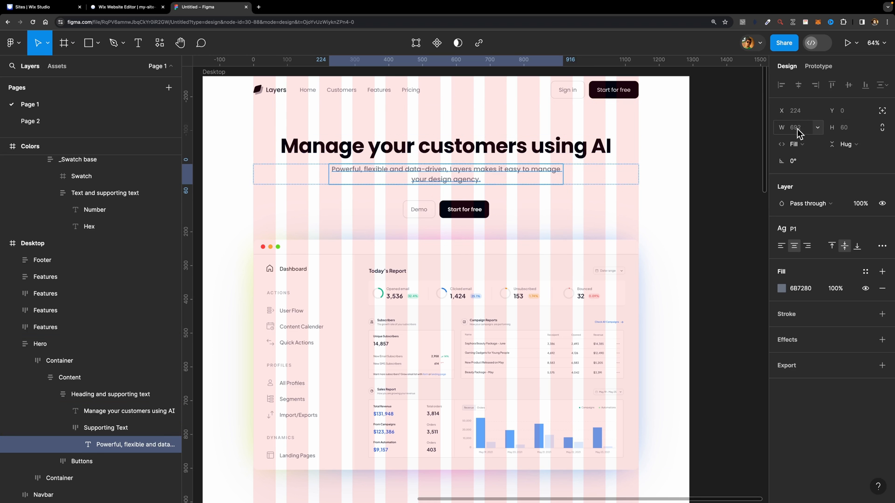
pyautogui.click(141, 8)
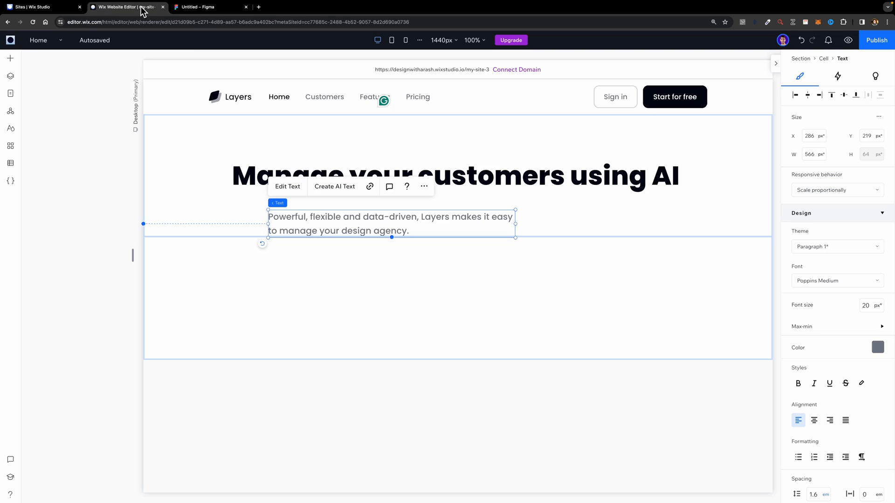
pyautogui.click(810, 153)
pyautogui.write('2')
pyautogui.press('Return')
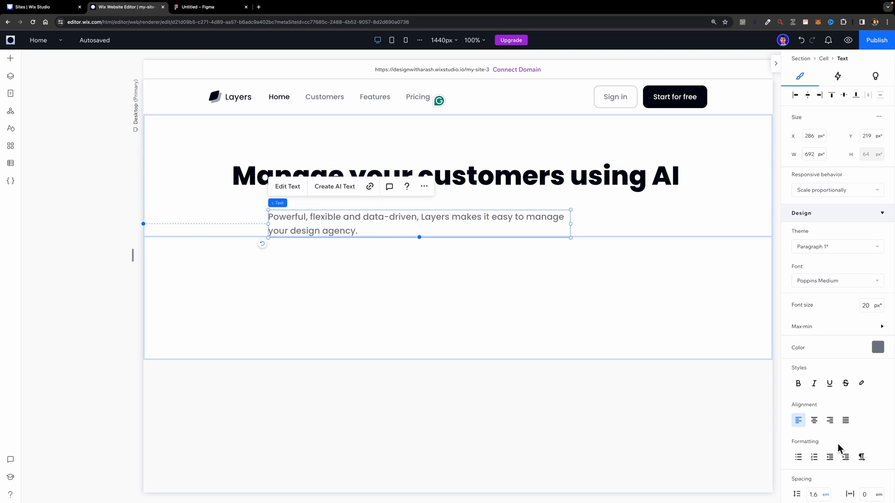
# Step: Center-align the paragraph's text and center its text box horizontally in the upper cell
pyautogui.click(815, 422)
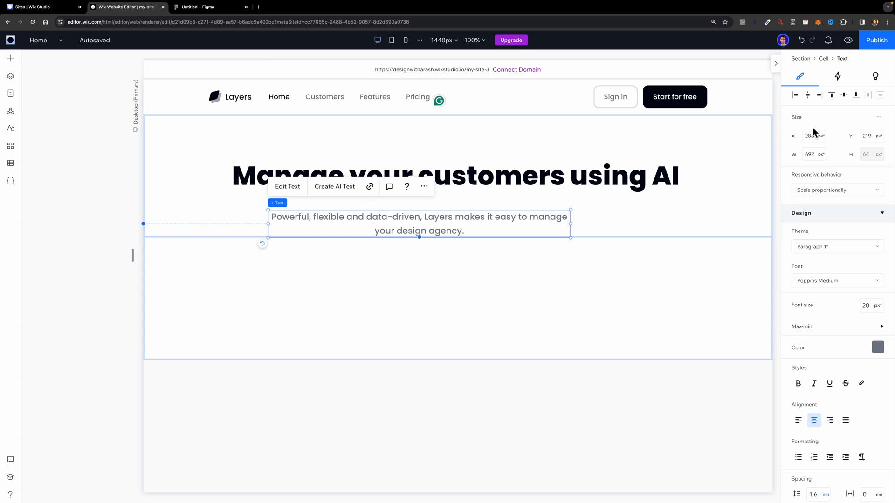
pyautogui.click(808, 96)
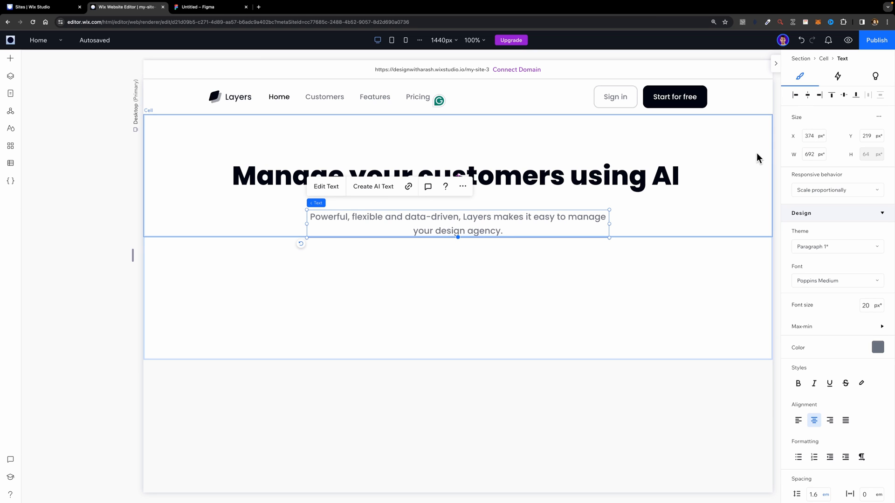
# Step: Move the heading and supporting text up together within the hero's upper cell
pyautogui.moveTo(501, 224); pyautogui.dragTo(502, 164)
pyautogui.keyDown('shift'); pyautogui.click(503, 189); pyautogui.keyUp('shift')
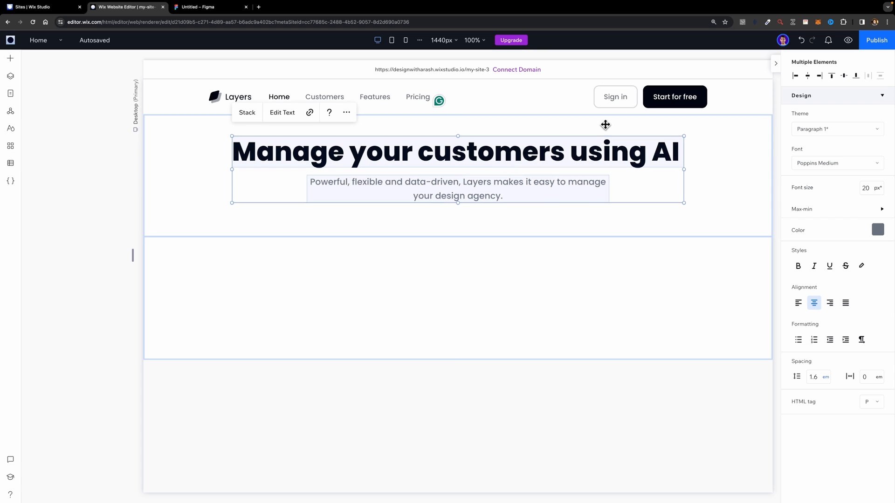
# Step: Duplicate the navbar's Sign in and Start for free button stack into the upper cell, centered just below the supporting text
pyautogui.click(627, 96)
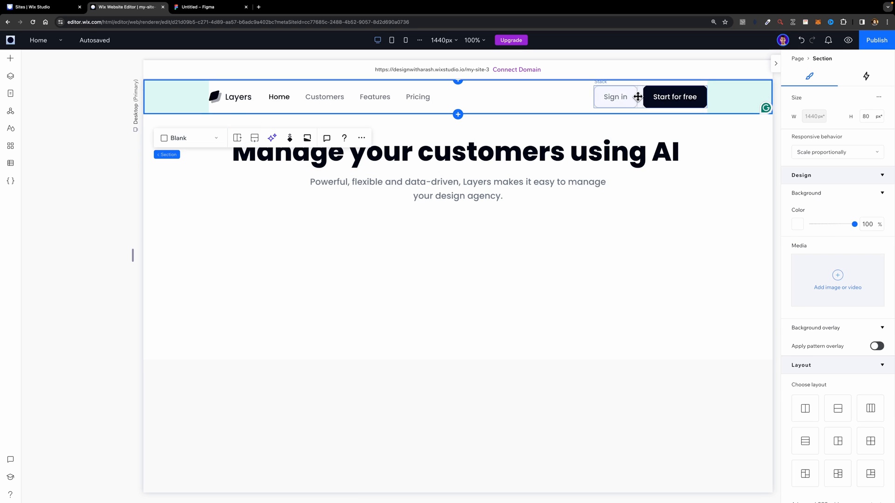
pyautogui.click(637, 97)
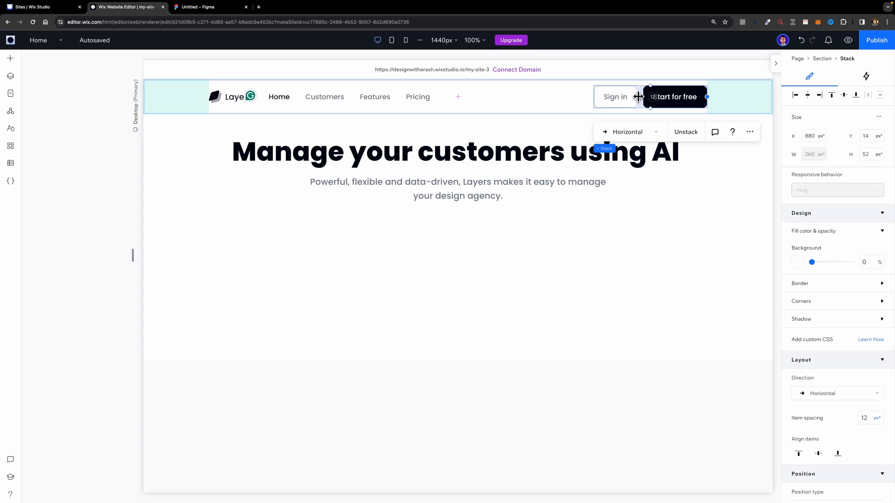
pyautogui.click(516, 201)
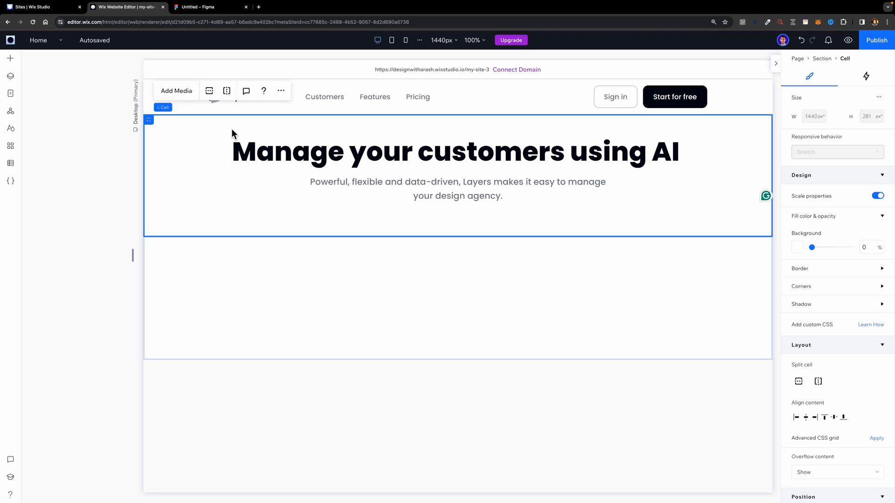
pyautogui.press('super+v')
pyautogui.moveTo(460, 180); pyautogui.dragTo(463, 226)
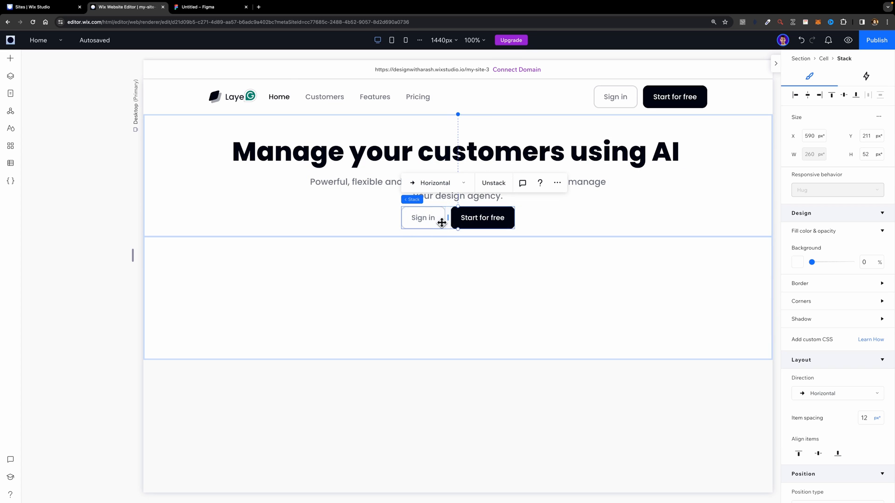
# Step: Check the hero button labels in Figma and change the copied Sign in button's text to "Demo" in Wix Studio
pyautogui.click(186, 11)
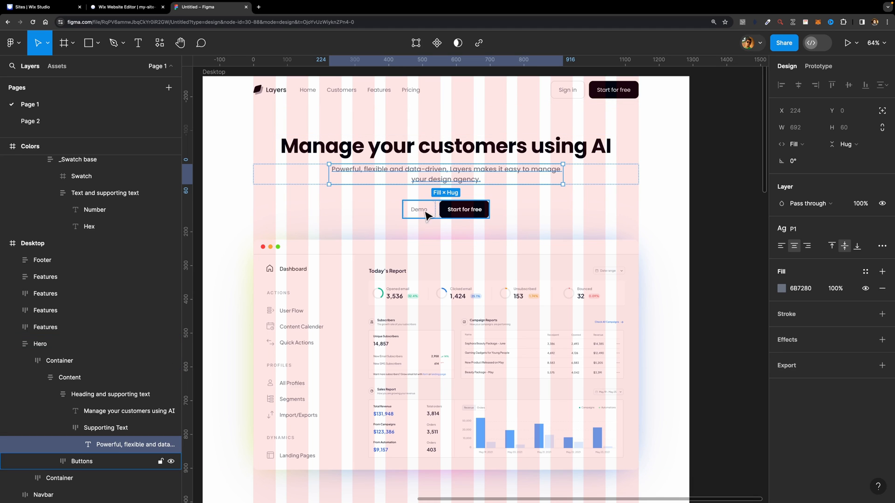
pyautogui.click(125, 7)
pyautogui.click(428, 221)
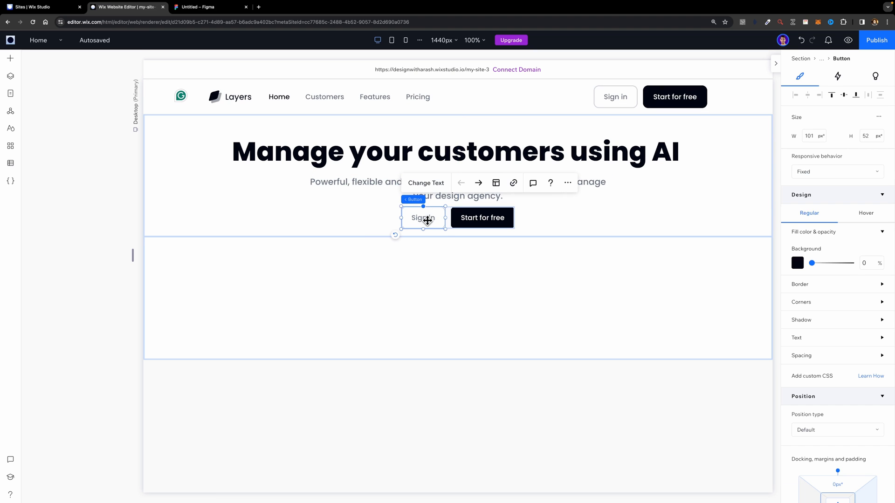
pyautogui.click(426, 183)
pyautogui.write('Demo')
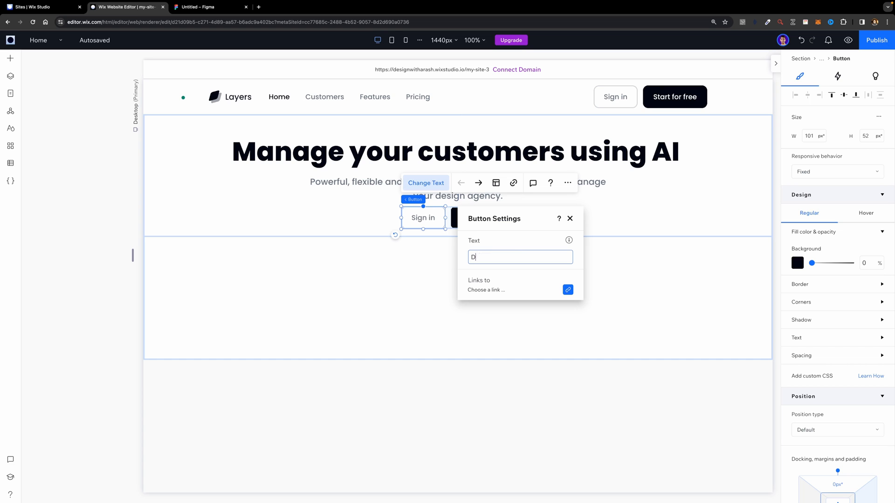
pyautogui.click(569, 219)
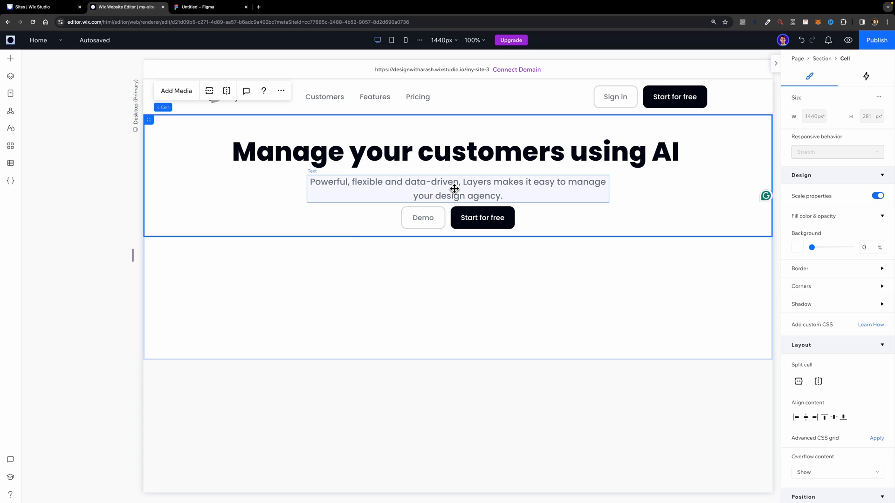
# Step: Measure the gaps between the heading, supporting text and buttons in the Figma hero
pyautogui.click(214, 9)
pyautogui.click(459, 146)
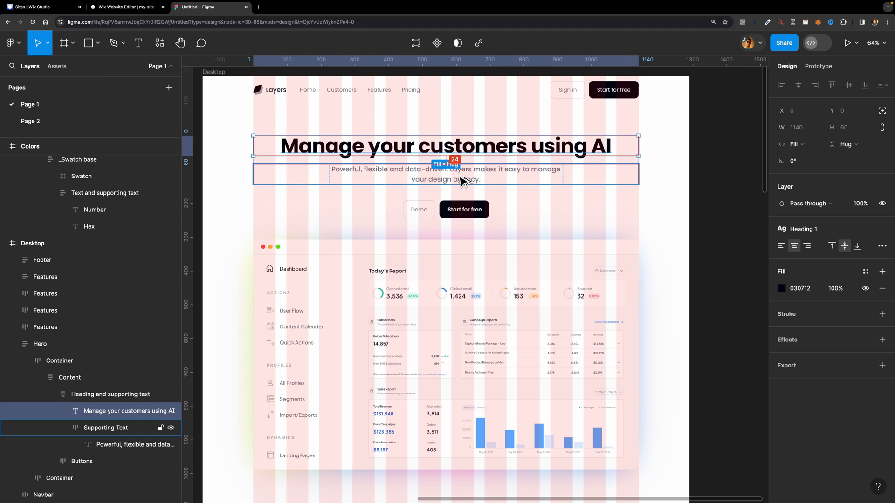
pyautogui.click(572, 172)
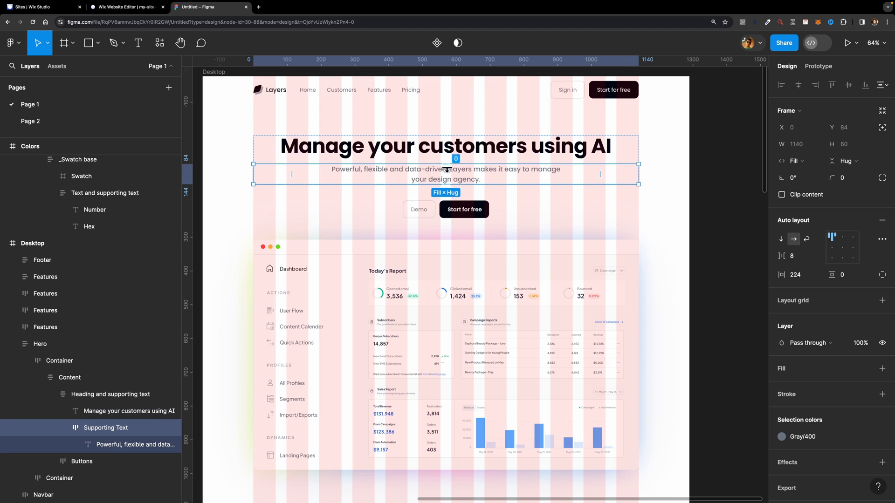
pyautogui.press('alt')
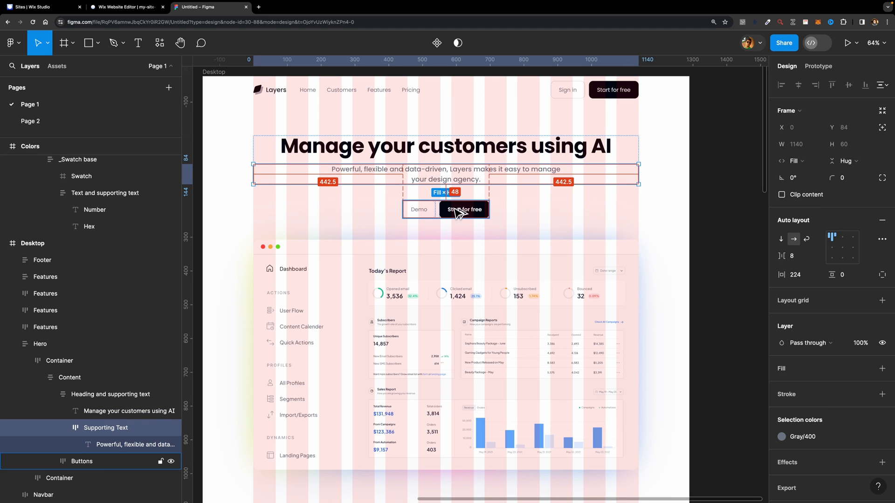
# Step: In Wix Studio, combine the hero's heading, supporting text and button group into a vertical stack
pyautogui.hotkey('ctrl', 'shift', 'Tab')
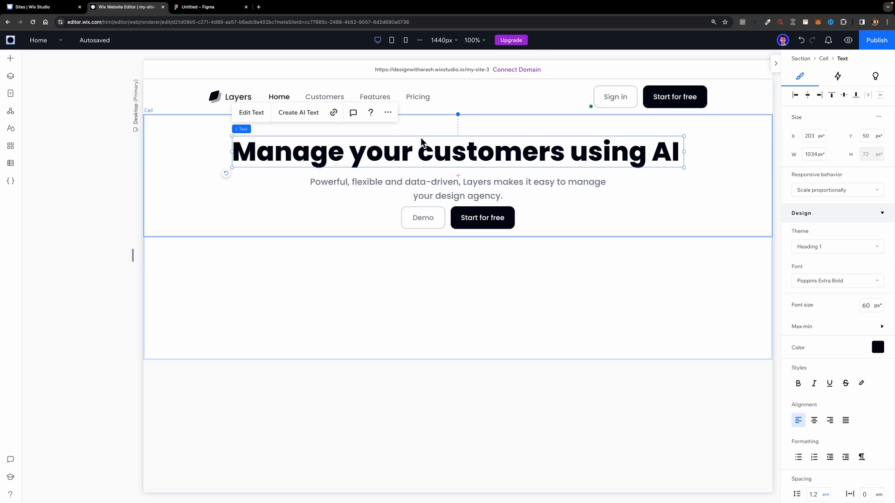
pyautogui.keyDown('shift'); pyautogui.click(425, 183); pyautogui.keyUp('shift')
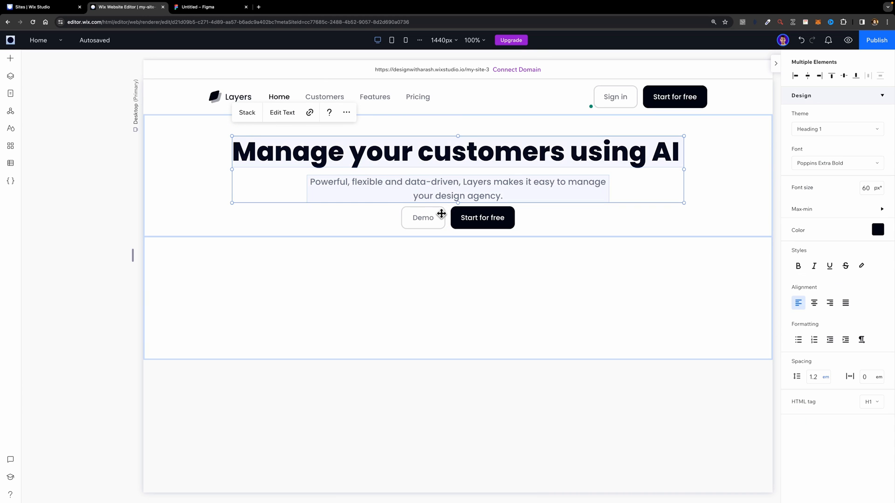
pyautogui.keyDown('shift'); pyautogui.click(456, 217); pyautogui.keyUp('shift')
pyautogui.click(247, 113)
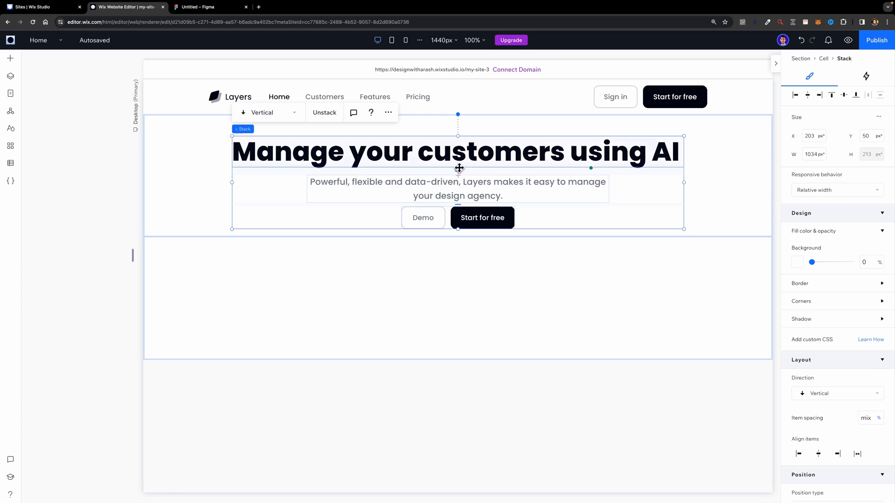
# Step: Set the stack's spacing to 24 px between heading and supporting text and 48 px between supporting text and buttons
pyautogui.moveTo(461, 169); pyautogui.dragTo(458, 173)
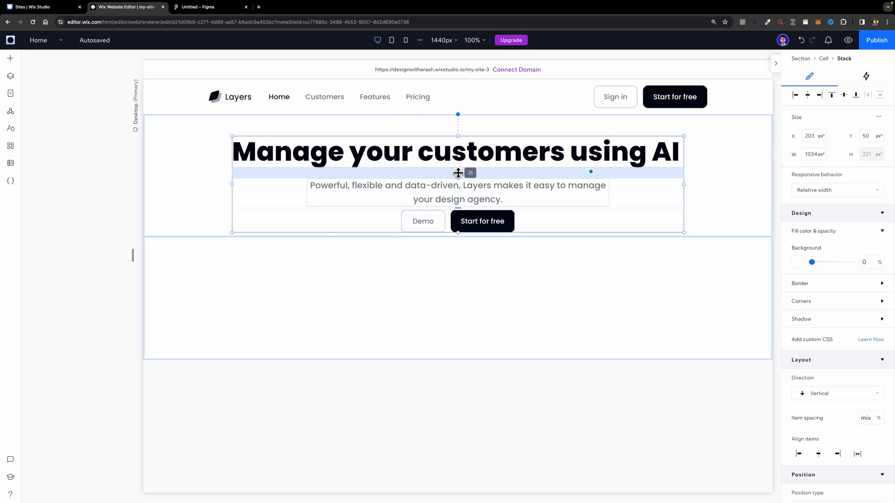
pyautogui.doubleClick(463, 173)
pyautogui.write('24')
pyautogui.press('Return')
pyautogui.doubleClick(457, 207)
pyautogui.write('48')
pyautogui.press('Return')
# Step: Check the hero's dashboard area in Figma and add the dashboard screenshot from the recent site files to Wix Studio's lower cell
pyautogui.hotkey('ctrl', 'Tab')
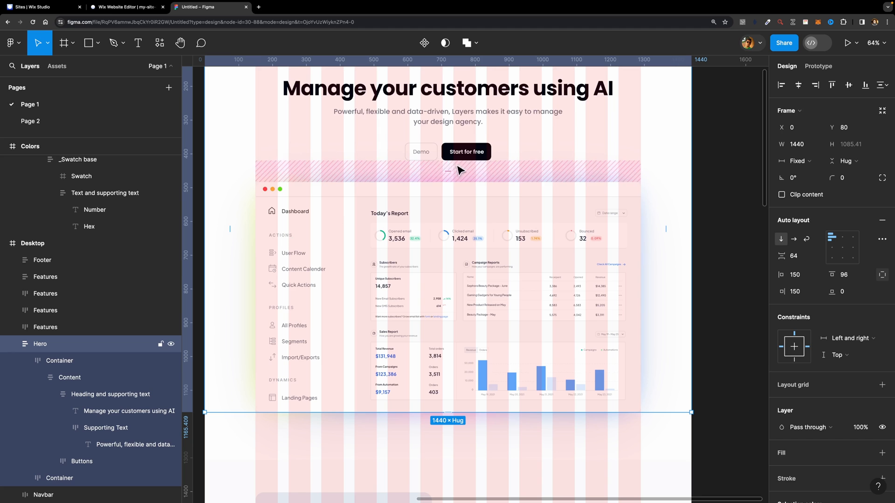
pyautogui.click(137, 13)
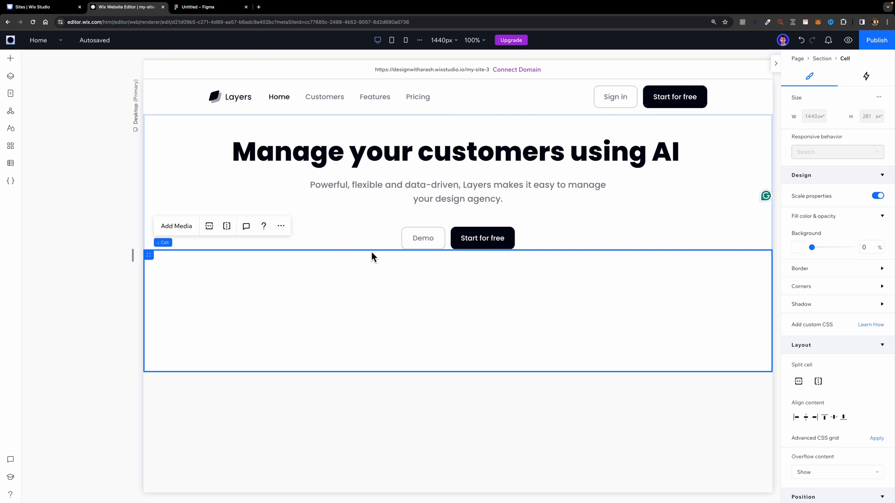
pyautogui.click(172, 228)
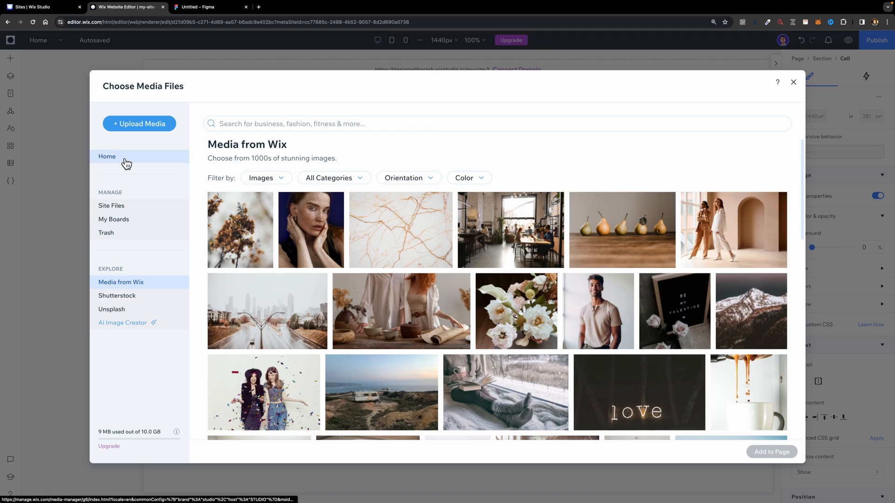
pyautogui.click(126, 162)
pyautogui.click(270, 204)
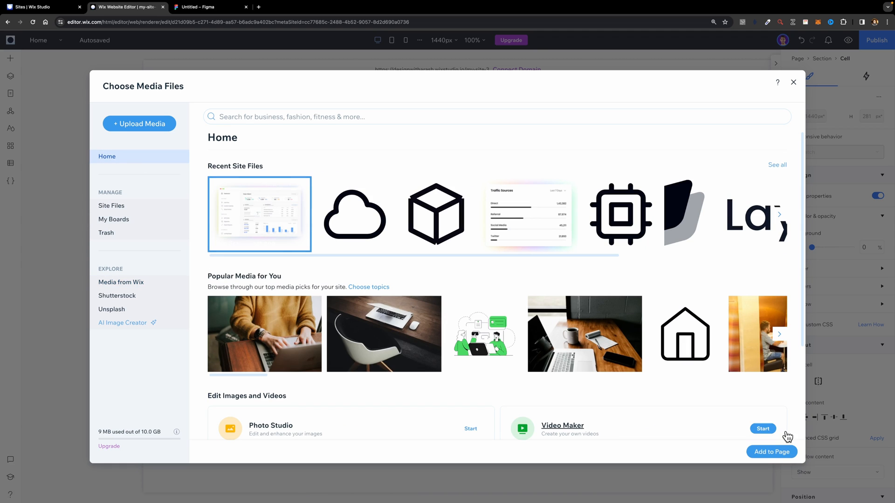
pyautogui.click(765, 452)
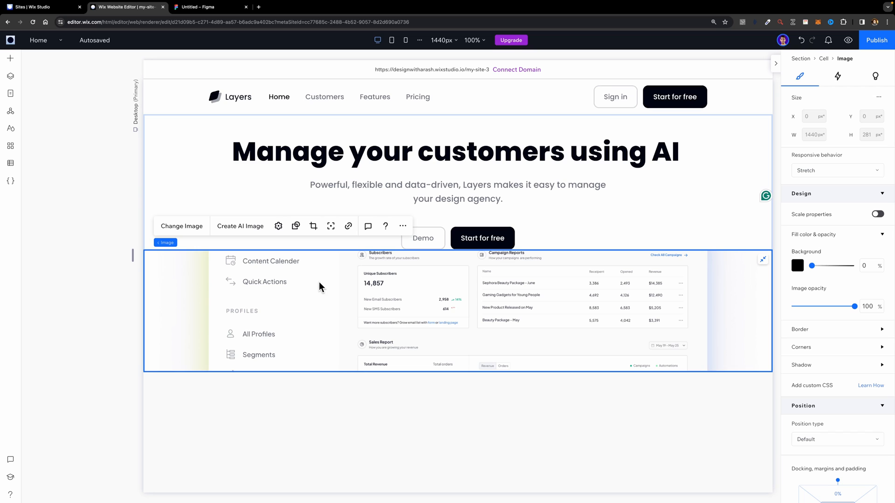
# Step: Unstretch the dashboard image, size it to 1440 × 900 px and align it with the lower cell's top edge
pyautogui.click(765, 265)
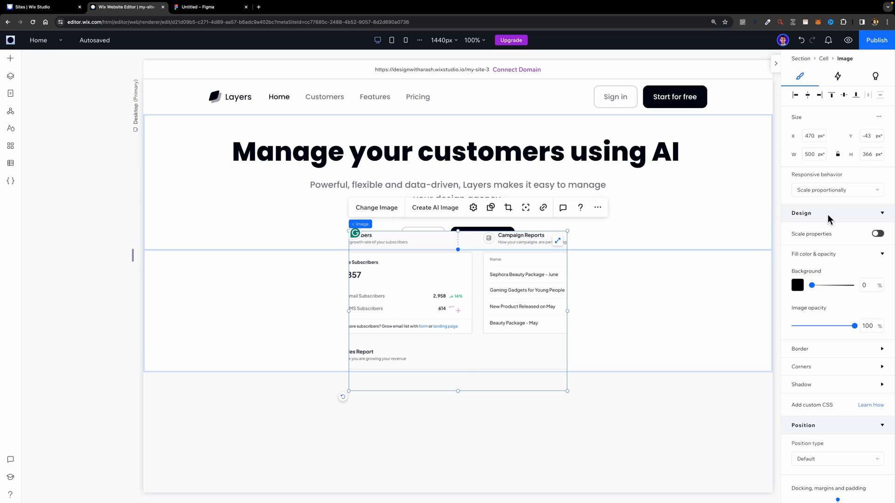
pyautogui.click(810, 154)
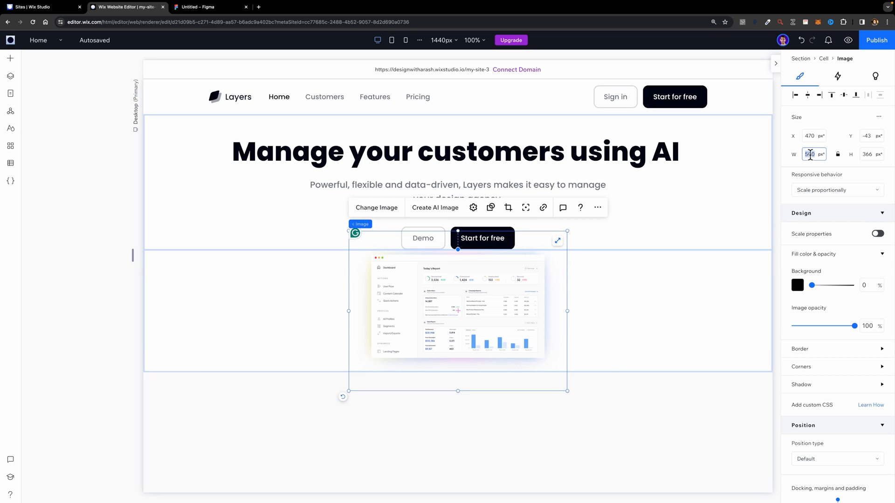
pyautogui.click(871, 154)
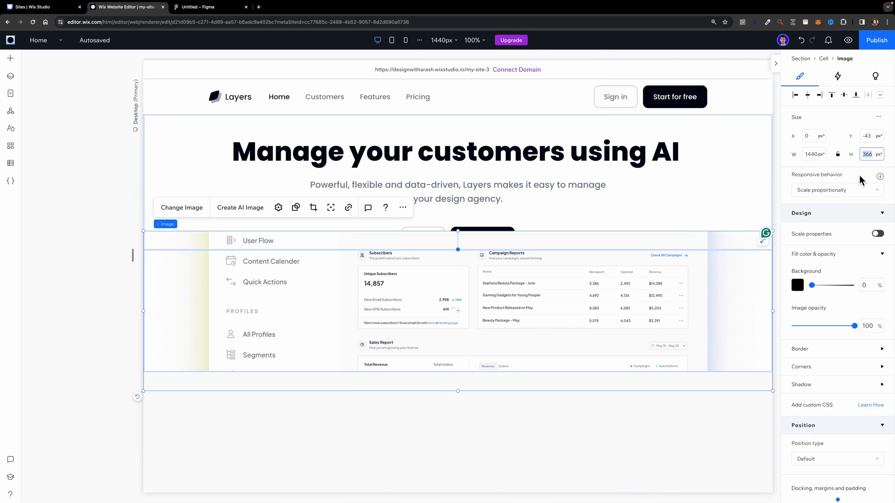
pyautogui.write('900')
pyautogui.press('Return')
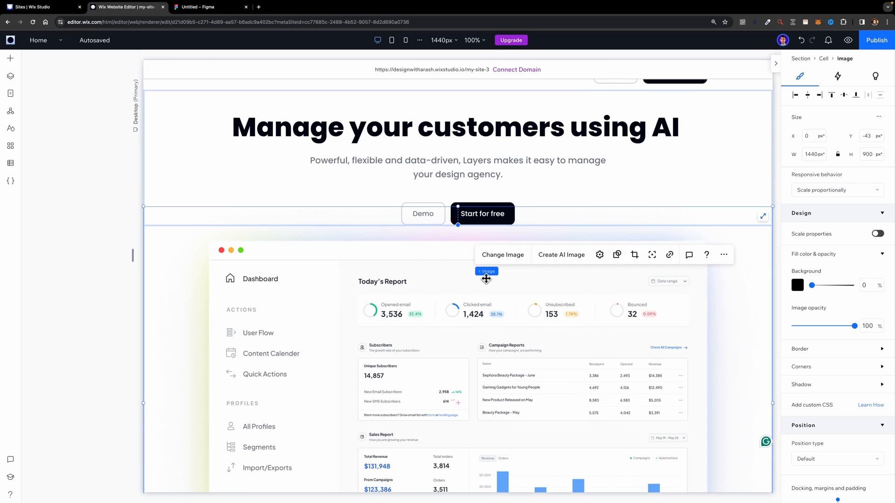
pyautogui.moveTo(486, 278); pyautogui.dragTo(485, 299)
pyautogui.scroll(-3, 420, 242)
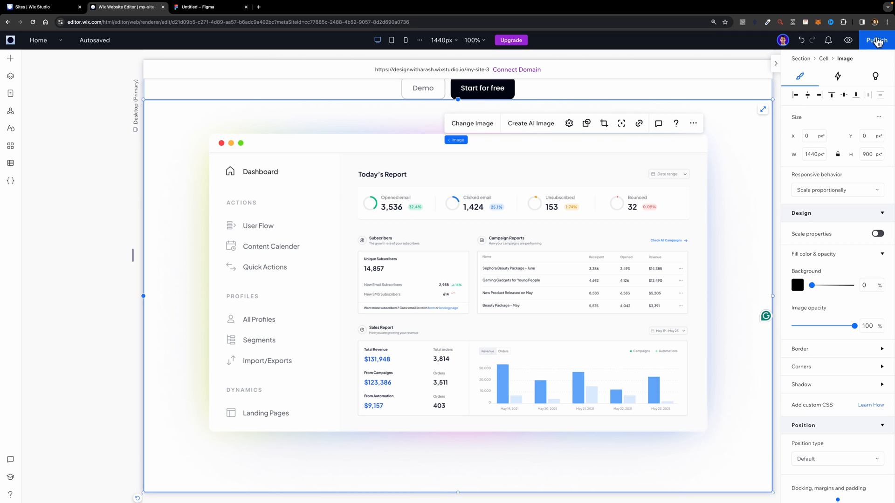
# Step: Preview the page and test the hero's responsiveness at wider and narrower desktop widths
pyautogui.click(848, 40)
pyautogui.moveTo(774, 266)
pyautogui.mouseDown()
pyautogui.moveTo(713, 266)
pyautogui.moveTo(781, 267)
pyautogui.mouseUp()
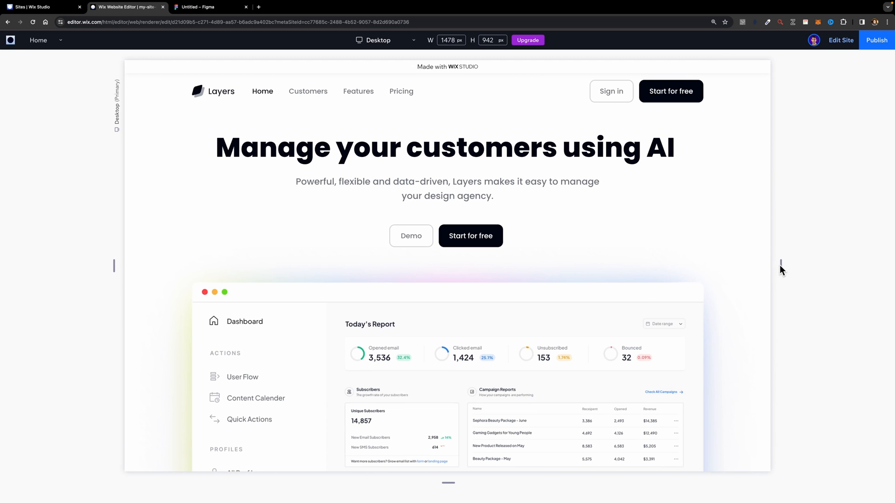
pyautogui.moveTo(781, 266); pyautogui.dragTo(762, 264)
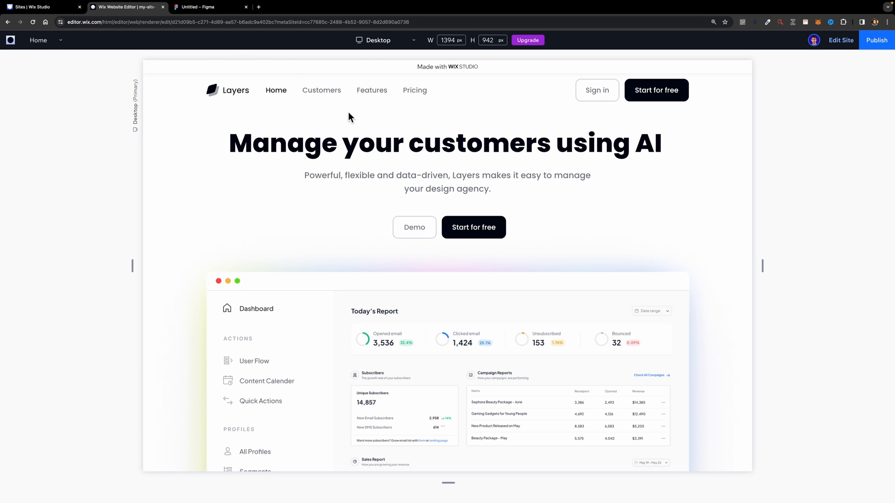
# Step: Check the hero frame's top padding in Figma and set the hero section's top padding to 96 px in Wix Studio
pyautogui.click(196, 7)
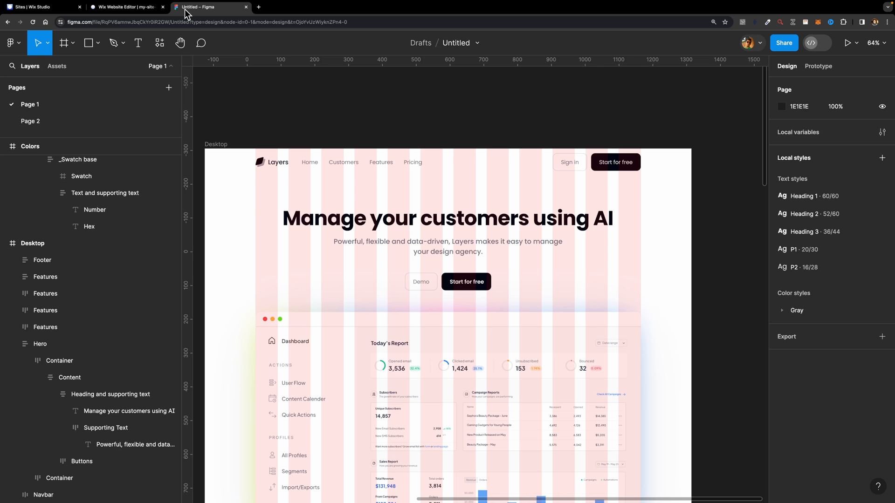
pyautogui.click(293, 207)
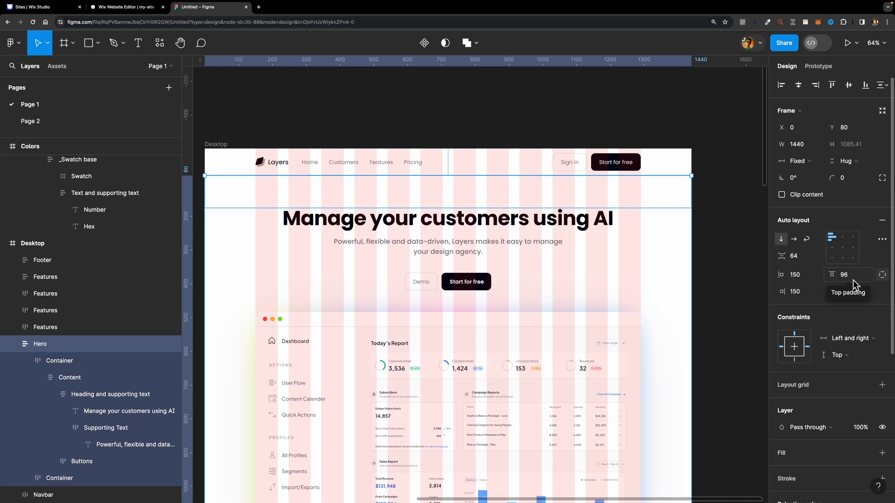
pyautogui.click(124, 8)
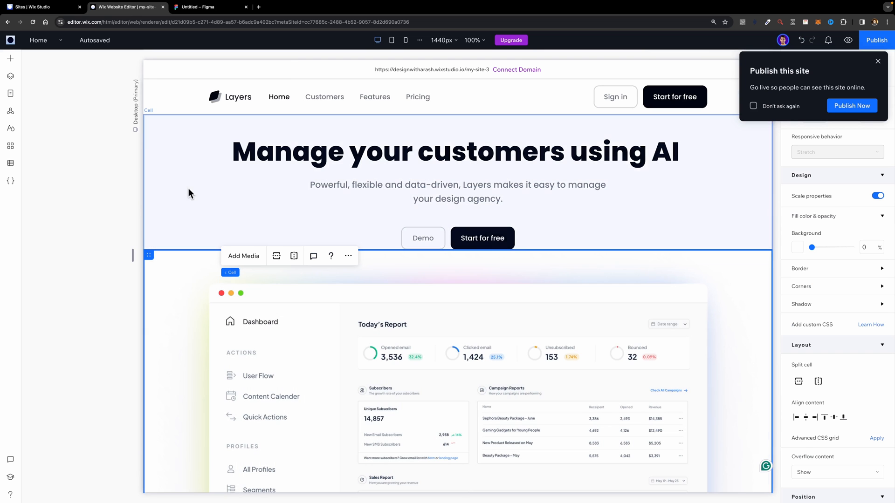
pyautogui.click(10, 76)
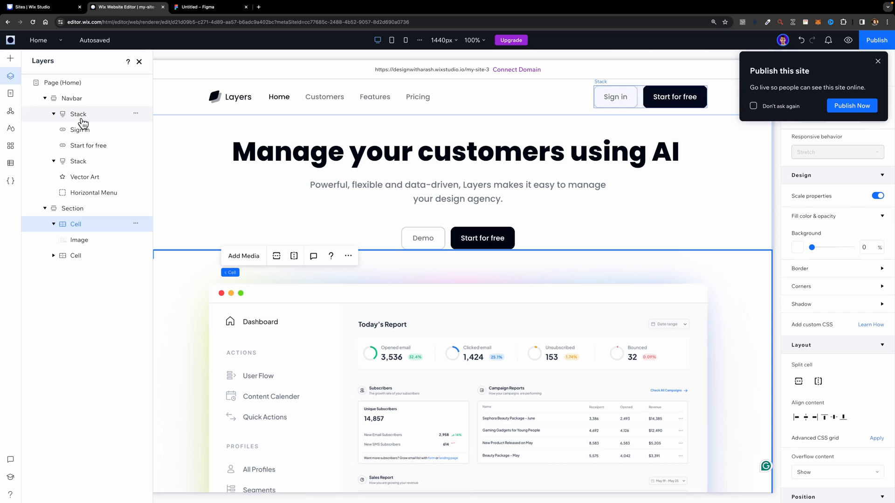
pyautogui.click(72, 208)
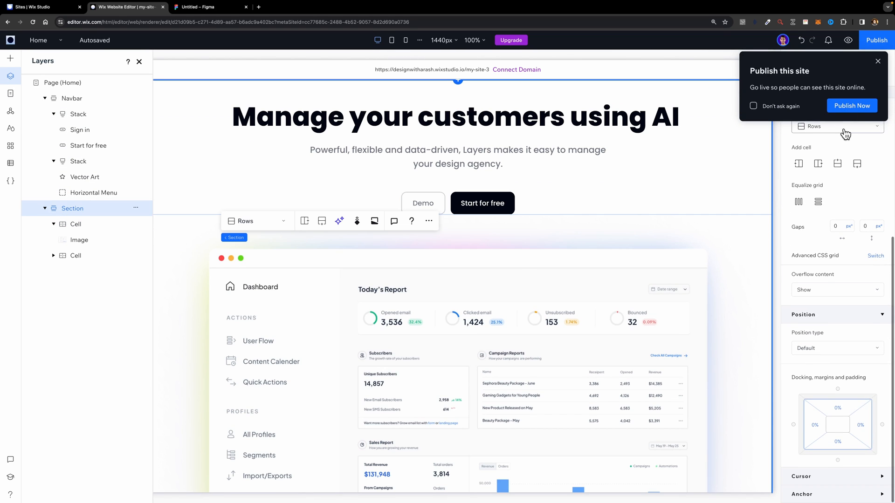
pyautogui.click(839, 411)
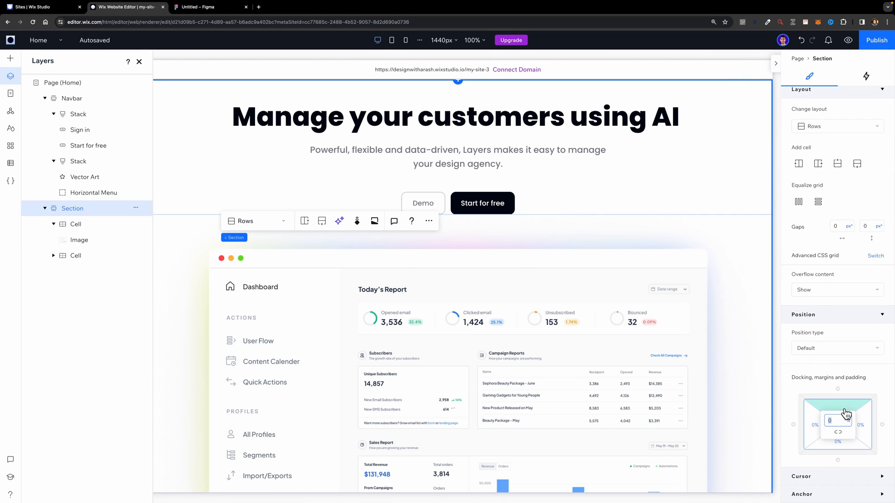
pyautogui.write('96')
pyautogui.click(849, 420)
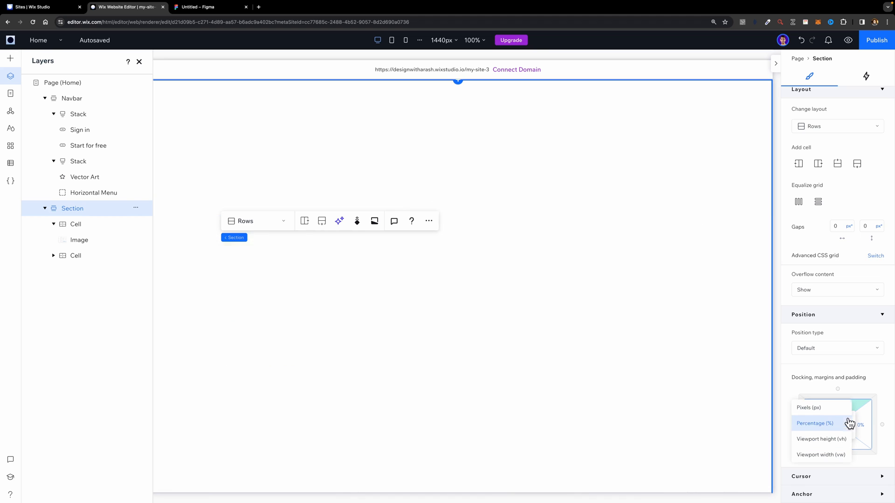
pyautogui.click(826, 413)
pyautogui.doubleClick(837, 420)
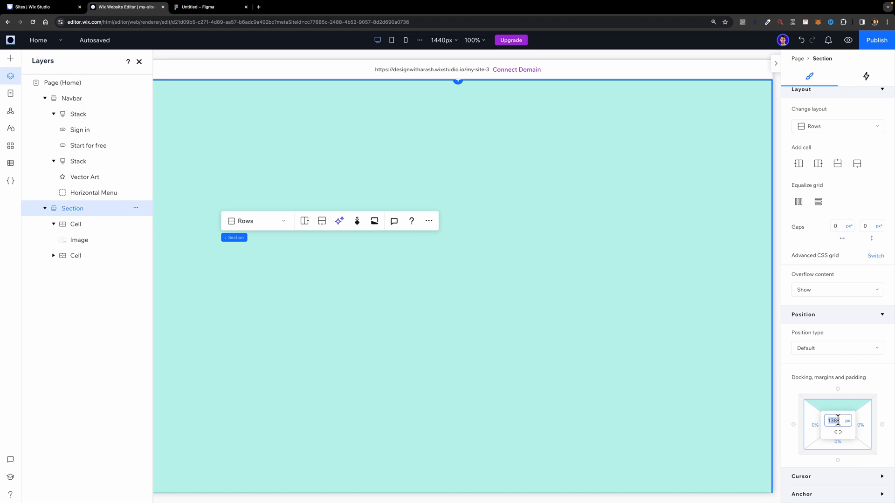
pyautogui.write('96')
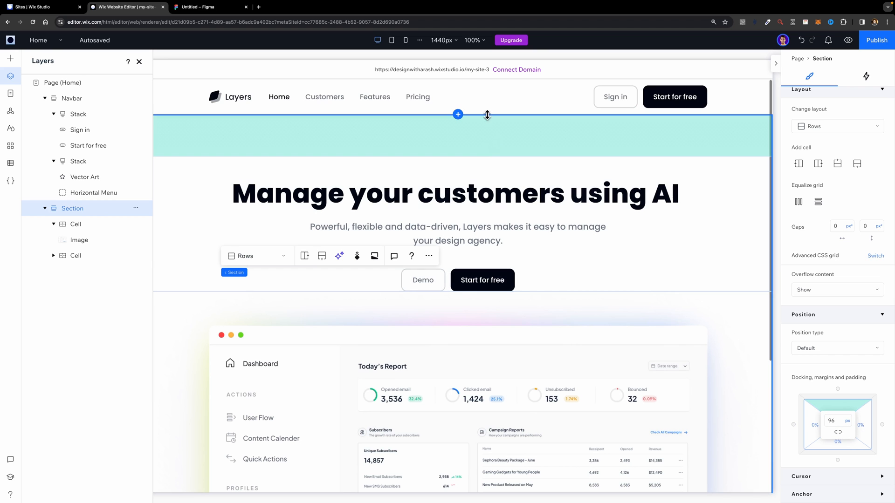
# Step: Preview the page and test the hero's new top padding at a narrower desktop width
pyautogui.click(848, 40)
pyautogui.moveTo(772, 264); pyautogui.dragTo(747, 264)
pyautogui.click(841, 41)
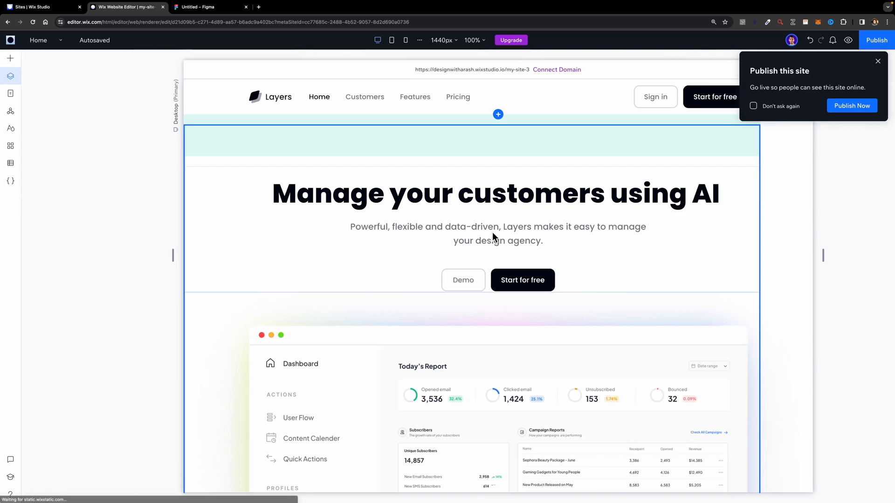
# Step: Align the hero's Demo and Start for free button stack to the horizontal center
pyautogui.click(466, 235)
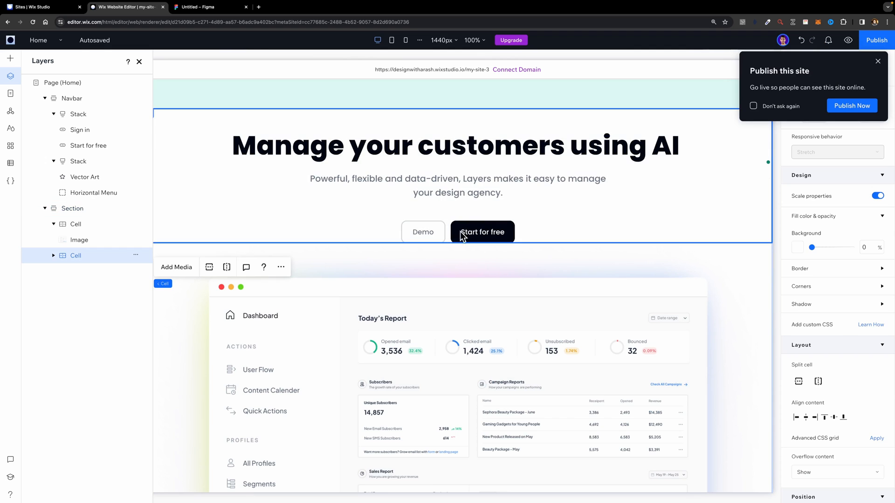
pyautogui.click(446, 233)
pyautogui.click(878, 61)
pyautogui.click(809, 96)
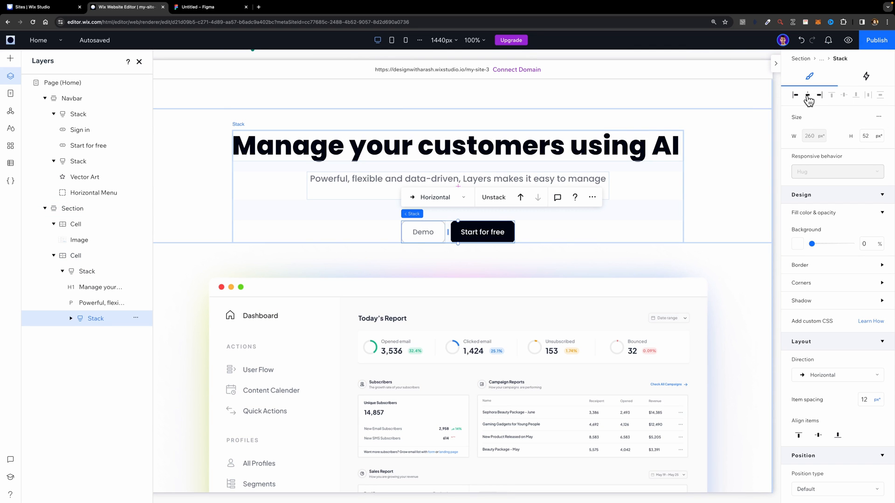
# Step: Preview the page at about 1396 px and 1444 px wide to check the hero's text scaling and button centering
pyautogui.click(849, 40)
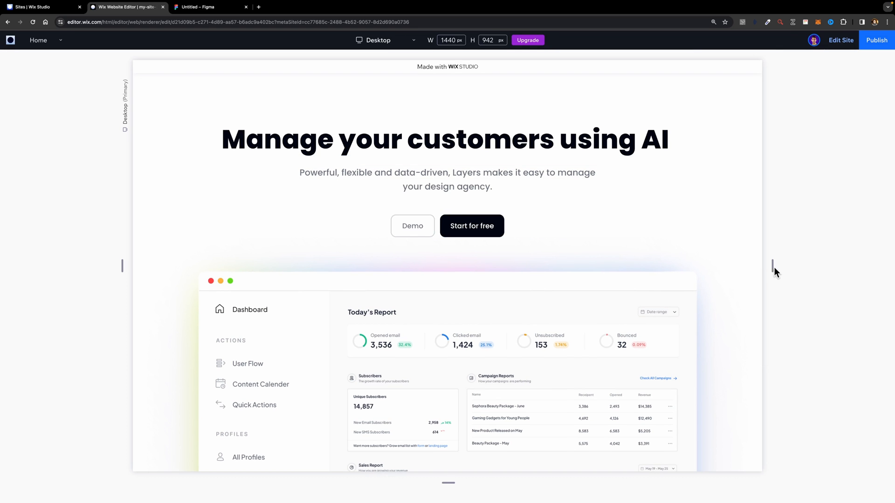
pyautogui.moveTo(773, 266)
pyautogui.mouseDown()
pyautogui.moveTo(727, 264)
pyautogui.moveTo(783, 264)
pyautogui.moveTo(763, 265)
pyautogui.mouseUp()
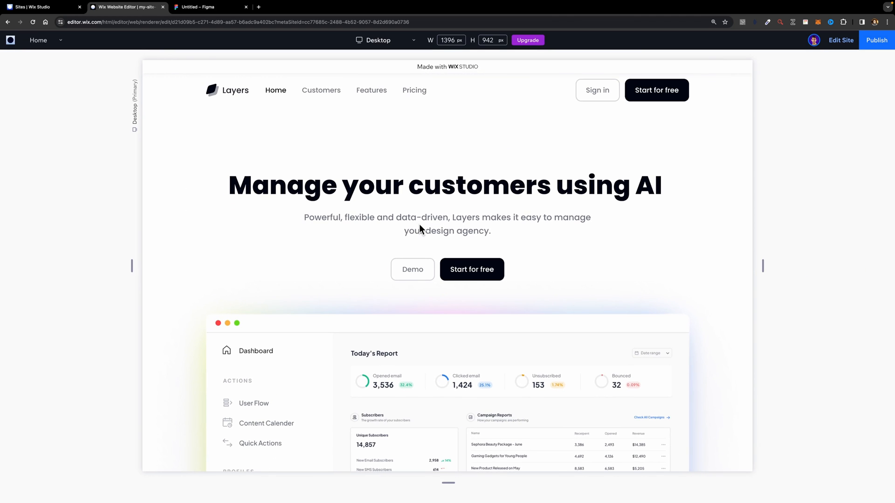
pyautogui.moveTo(762, 267)
pyautogui.mouseDown()
pyautogui.moveTo(666, 262)
pyautogui.moveTo(773, 264)
pyautogui.mouseUp()
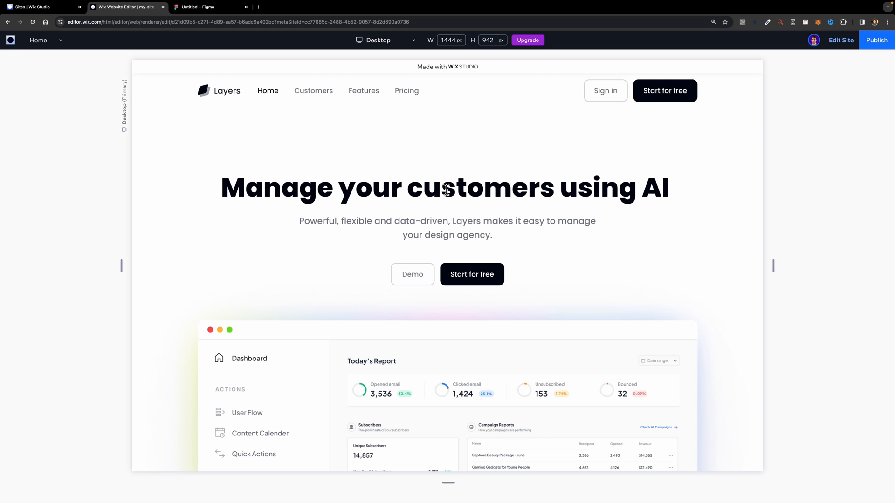
pyautogui.click(841, 40)
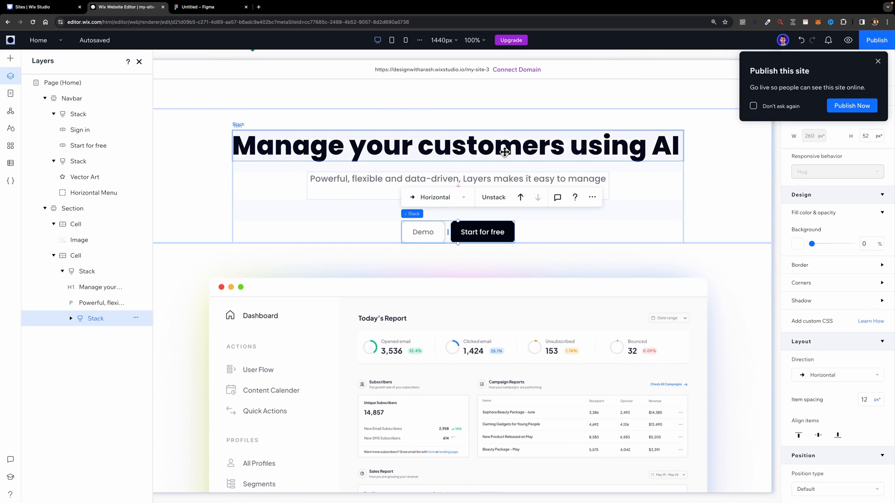
# Step: Set the responsive behavior of the "Manage your customers using AI" heading to Fixed
pyautogui.click(507, 150)
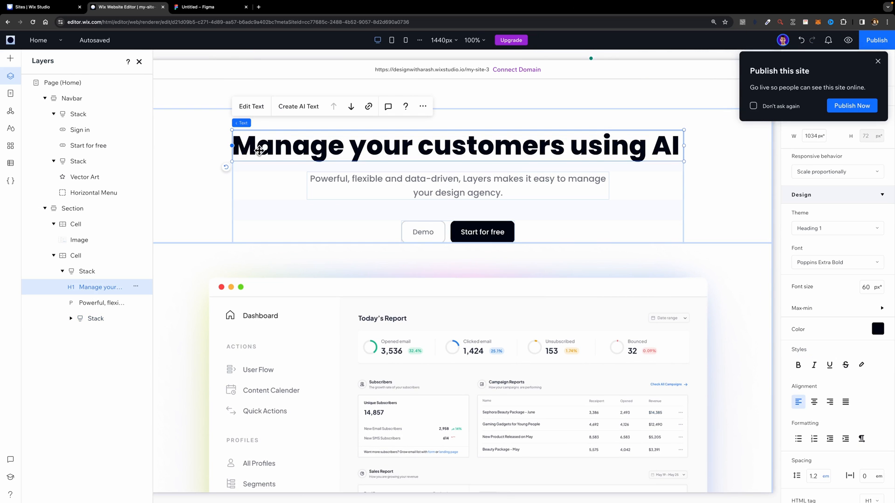
pyautogui.click(877, 63)
pyautogui.click(829, 174)
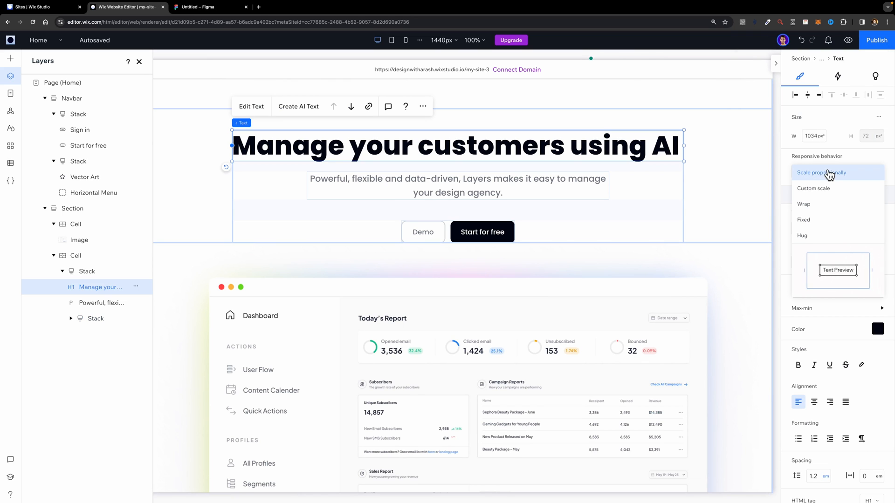
pyautogui.click(812, 222)
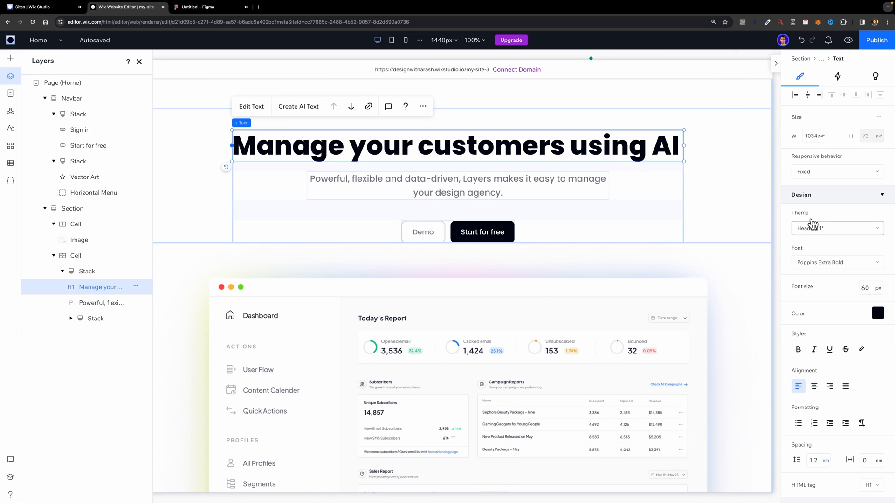
# Step: Set the responsive behavior of the hero's supporting text to Wrap
pyautogui.click(348, 193)
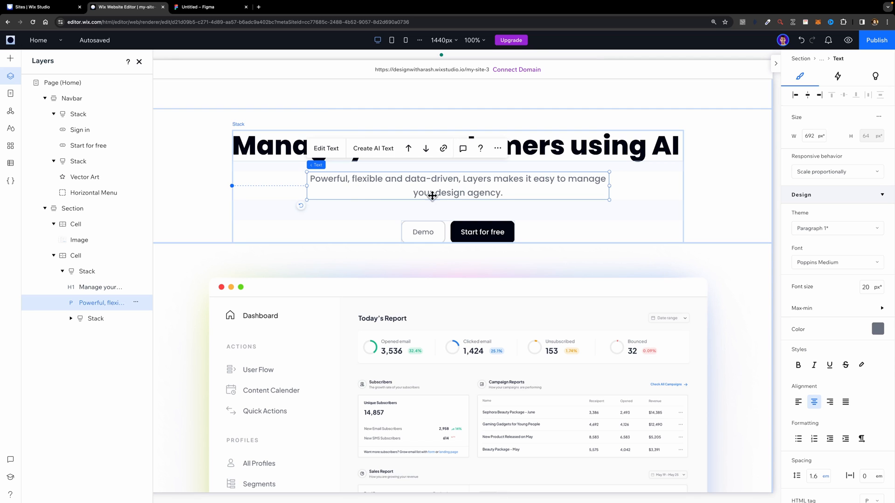
pyautogui.click(837, 177)
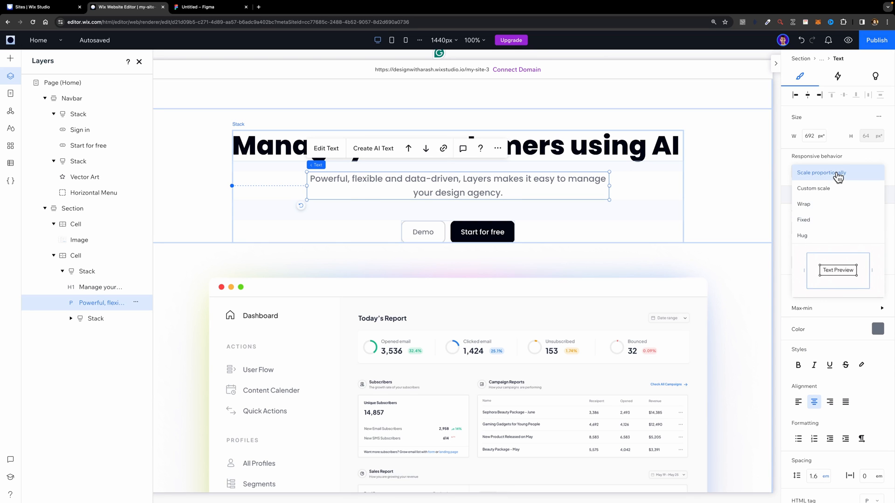
pyautogui.click(822, 205)
# Step: Preview the page down to about 1280 px wide to compare how the hero's heading and supporting text respond
pyautogui.click(599, 145)
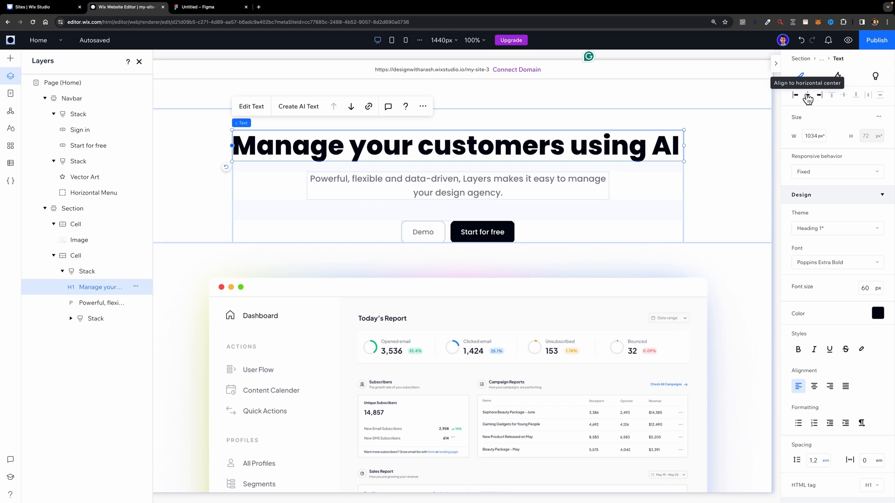
pyautogui.click(509, 189)
pyautogui.click(848, 43)
pyautogui.moveTo(743, 261)
pyautogui.mouseDown()
pyautogui.moveTo(708, 259)
pyautogui.moveTo(773, 262)
pyautogui.moveTo(698, 259)
pyautogui.moveTo(754, 261)
pyautogui.mouseUp()
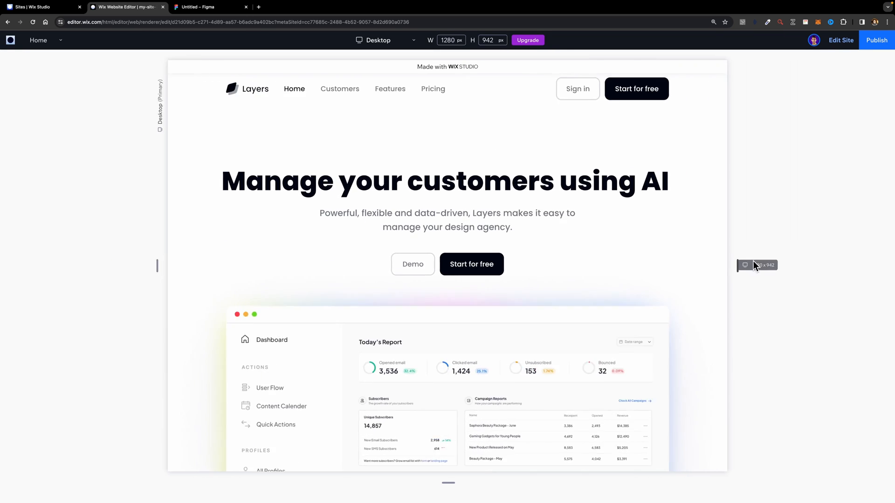
pyautogui.click(840, 40)
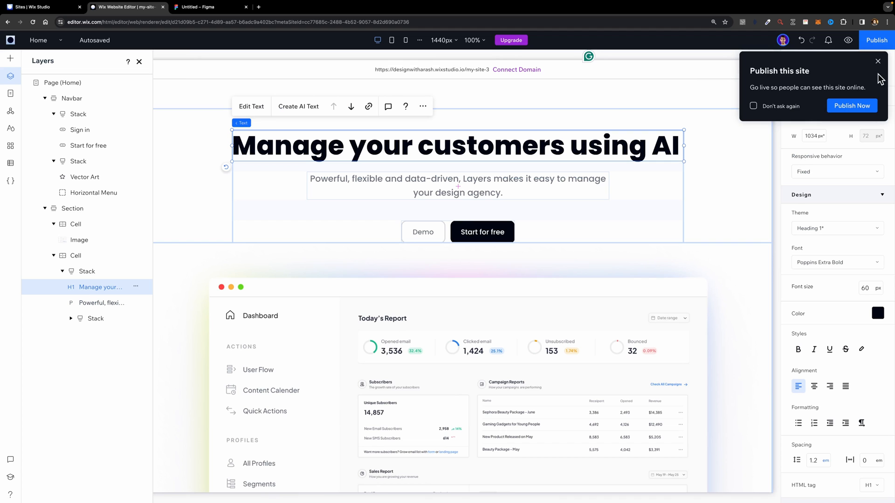
# Step: Set the responsive behavior of the hero heading to Wrap
pyautogui.click(877, 63)
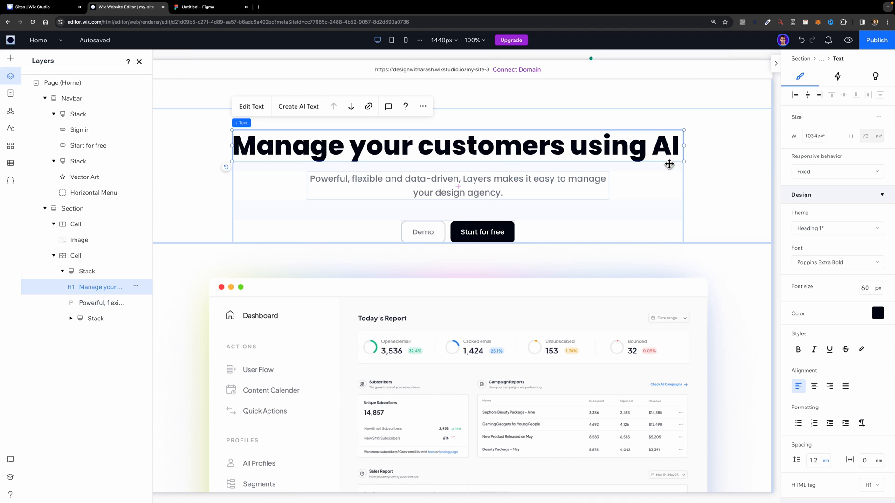
pyautogui.click(816, 172)
pyautogui.click(816, 166)
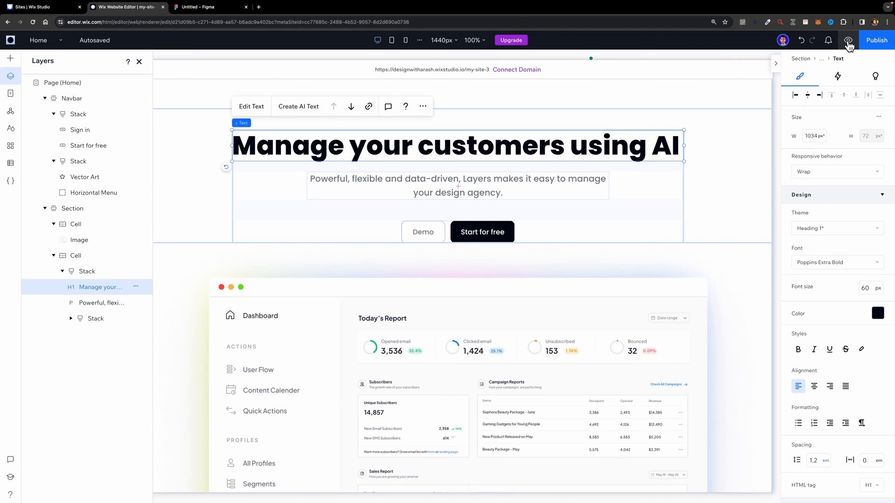
# Step: Preview the page at about 1270 px wide to check how the hero heading wraps
pyautogui.click(848, 41)
pyautogui.moveTo(735, 266)
pyautogui.mouseDown()
pyautogui.moveTo(724, 263)
pyautogui.moveTo(736, 266)
pyautogui.mouseUp()
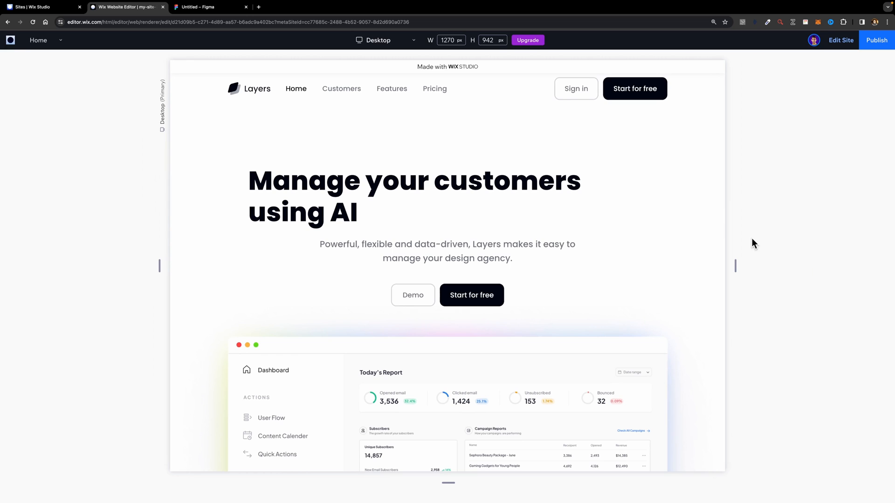
pyautogui.click(841, 40)
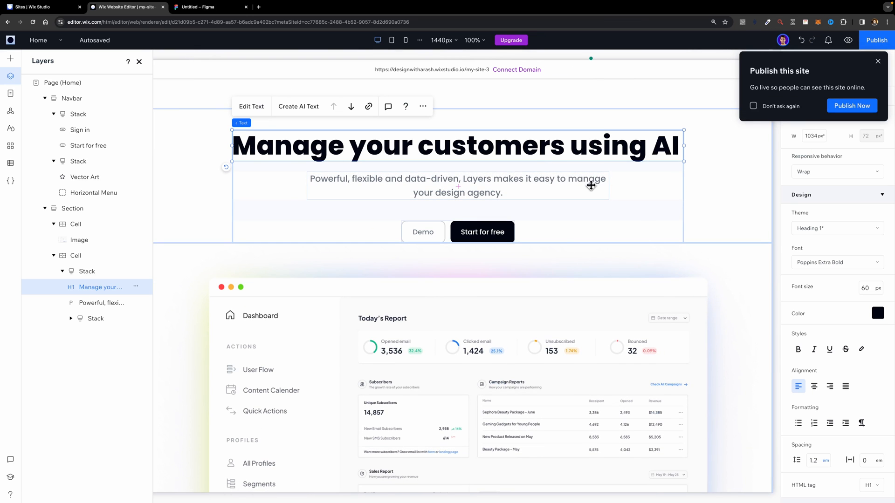
# Step: Center the hero heading's text and preview the whole page at desktop width
pyautogui.click(813, 386)
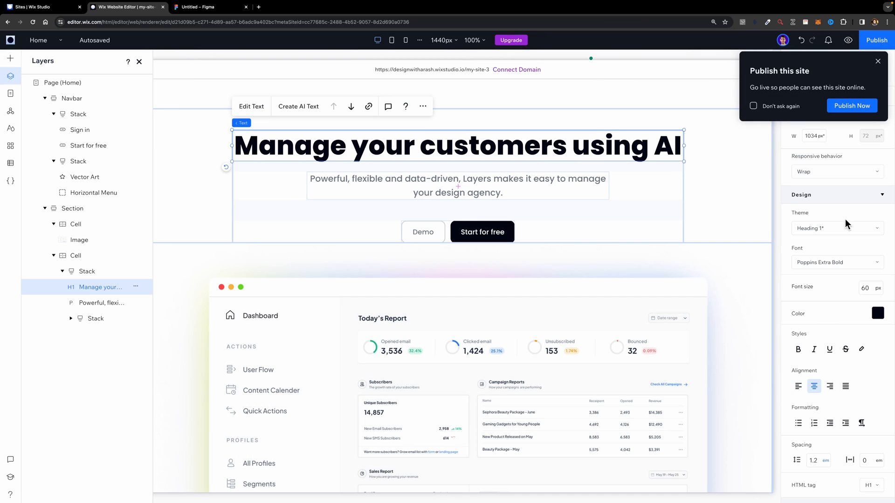
pyautogui.click(878, 62)
pyautogui.click(848, 40)
pyautogui.moveTo(772, 264)
pyautogui.mouseDown()
pyautogui.moveTo(791, 270)
pyautogui.moveTo(703, 263)
pyautogui.moveTo(773, 266)
pyautogui.mouseUp()
pyautogui.scroll(-3, 623, 256)
pyautogui.scroll(5, 624, 252)
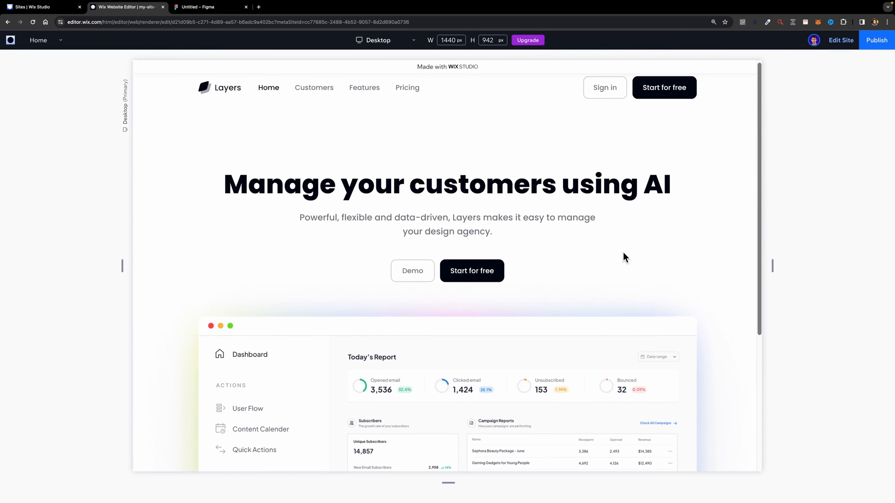
# Step: Switch to Figma, hide the Desktop frame's 12-column grid and examine the first Features section's container, gap and padding
pyautogui.hotkey('ctrl', 'Tab')
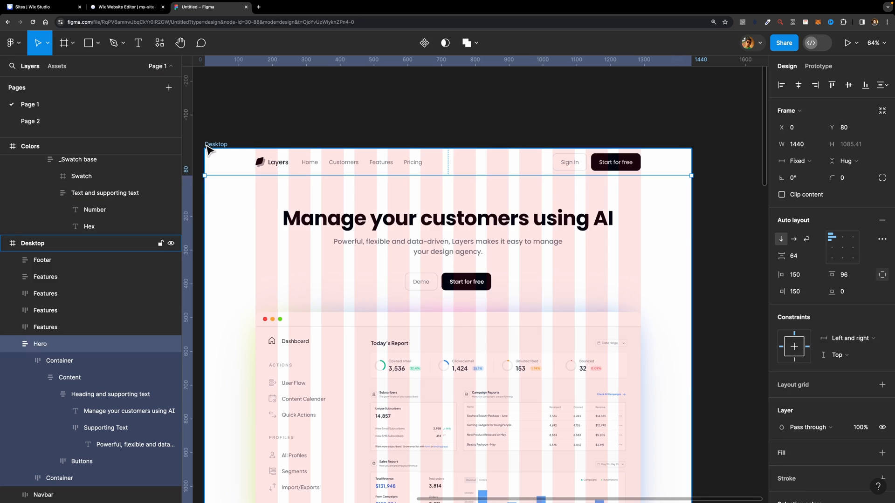
pyautogui.click(866, 246)
pyautogui.scroll(-10, 589, 267)
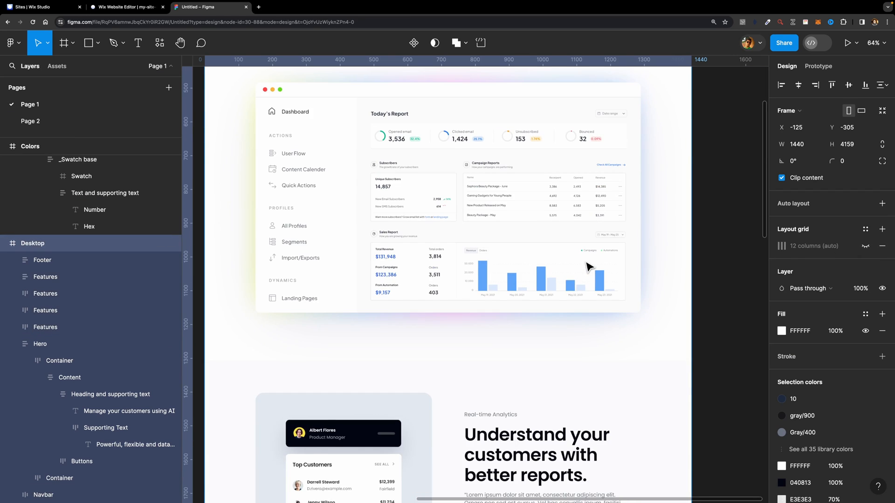
pyautogui.click(512, 128)
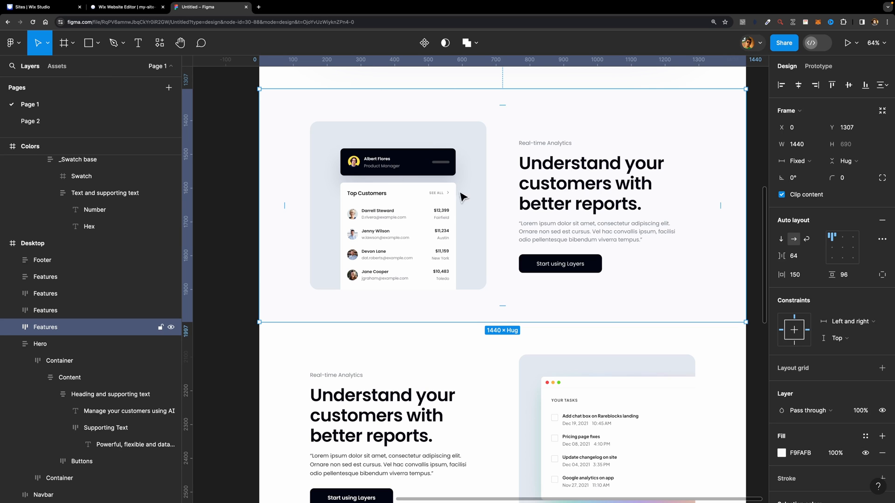
pyautogui.doubleClick(504, 194)
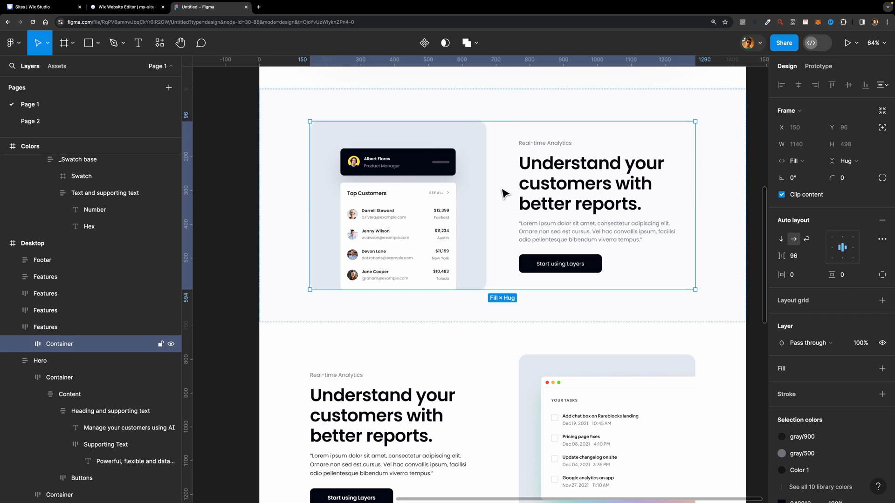
pyautogui.click(25, 344)
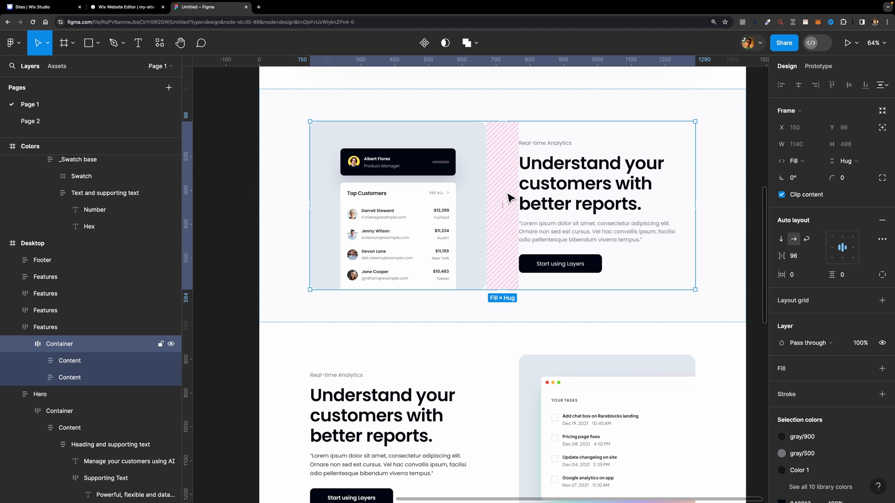
# Step: Return to Wix Studio and add a blank section with a two-column layout below the hero section
pyautogui.click(129, 9)
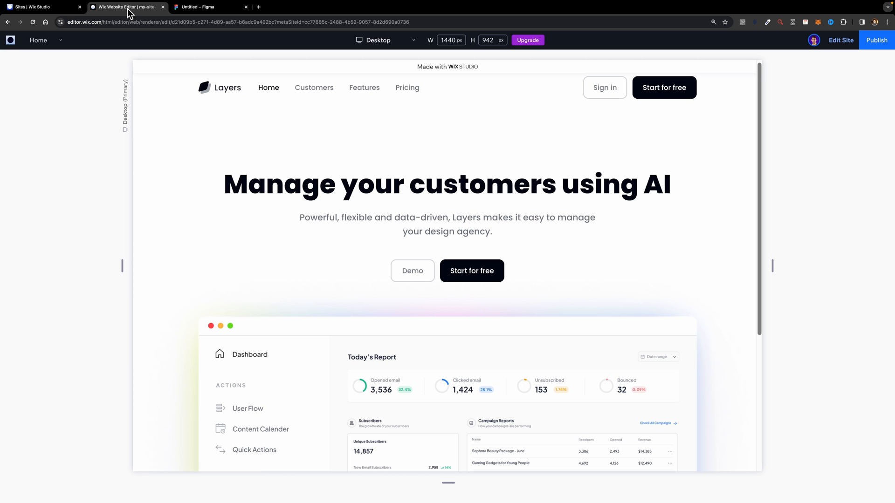
pyautogui.scroll(-5, 277, 171)
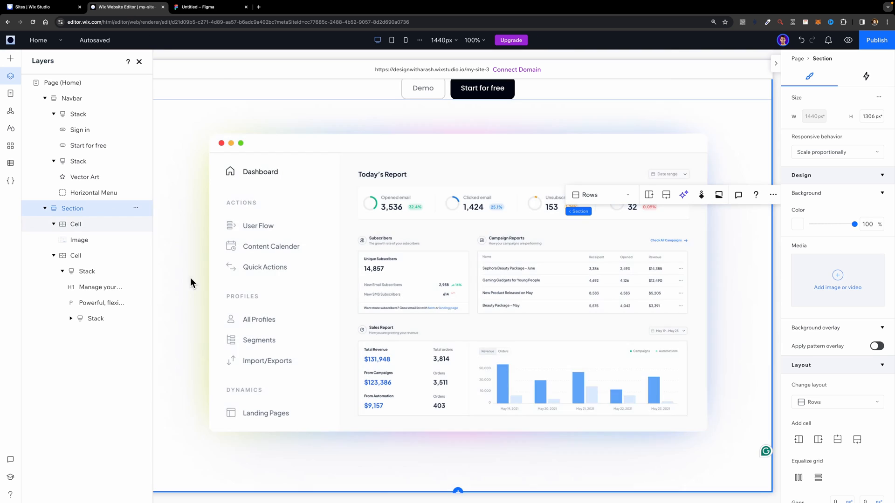
pyautogui.click(458, 492)
pyautogui.click(424, 363)
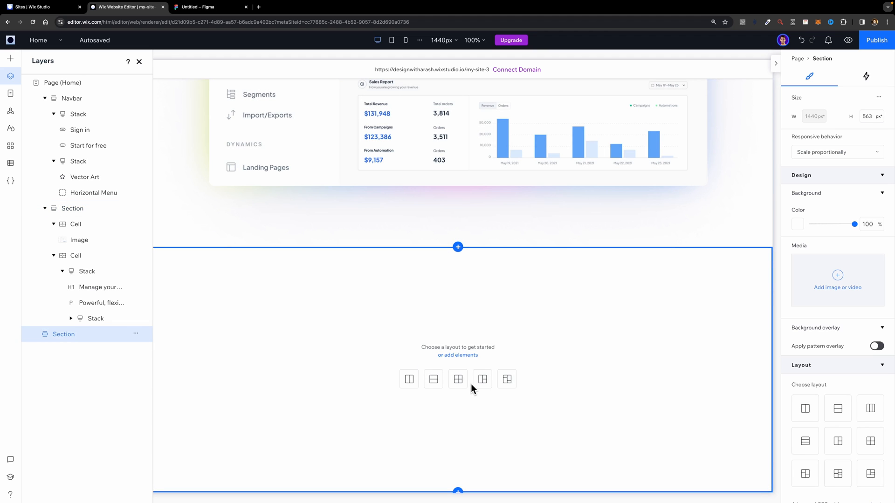
pyautogui.click(410, 380)
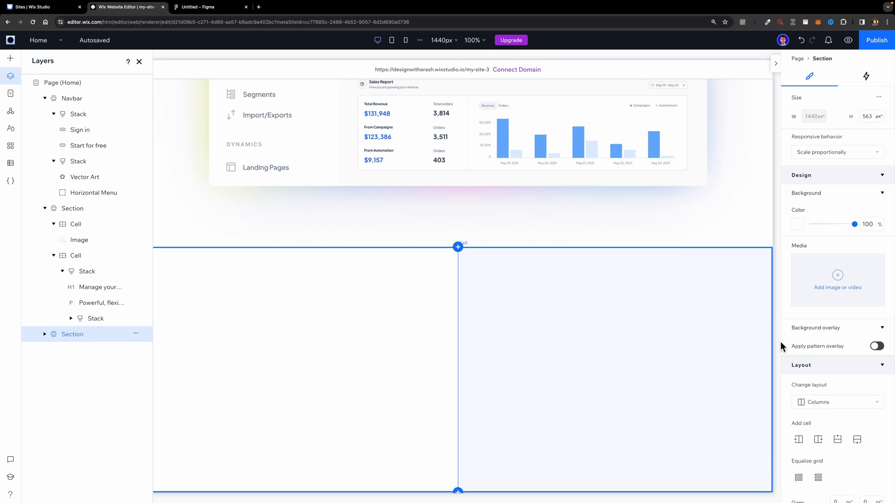
# Step: Begin adjusting the padding of the new two-column section
pyautogui.scroll(-6, 804, 426)
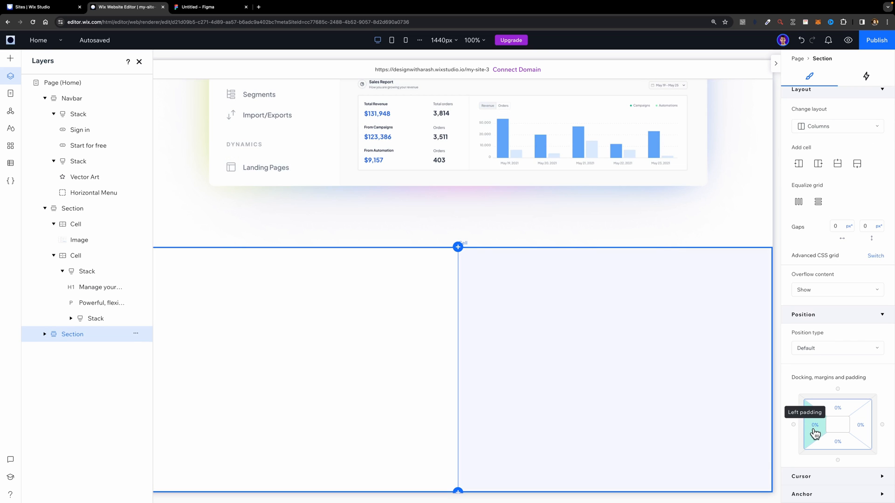
# Step: Set the empty two-column section's left and right padding to 10.4% each
pyautogui.click(815, 433)
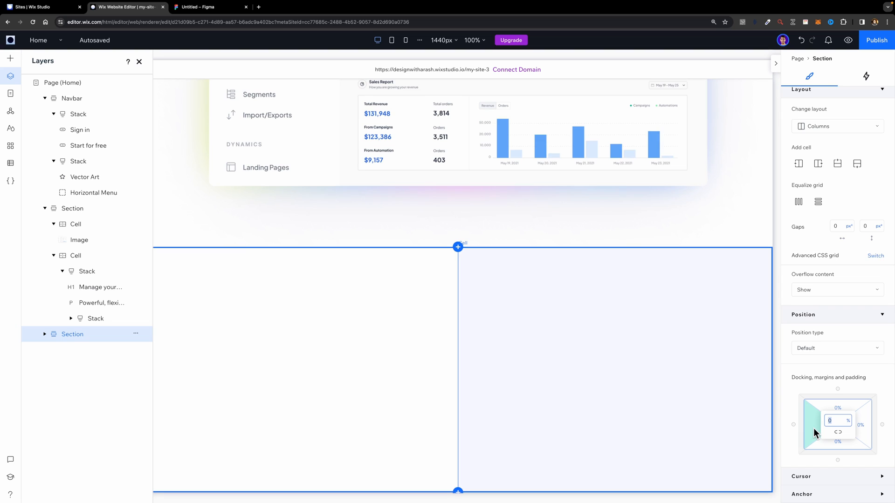
pyautogui.write('10')
pyautogui.click(860, 436)
pyautogui.write('10')
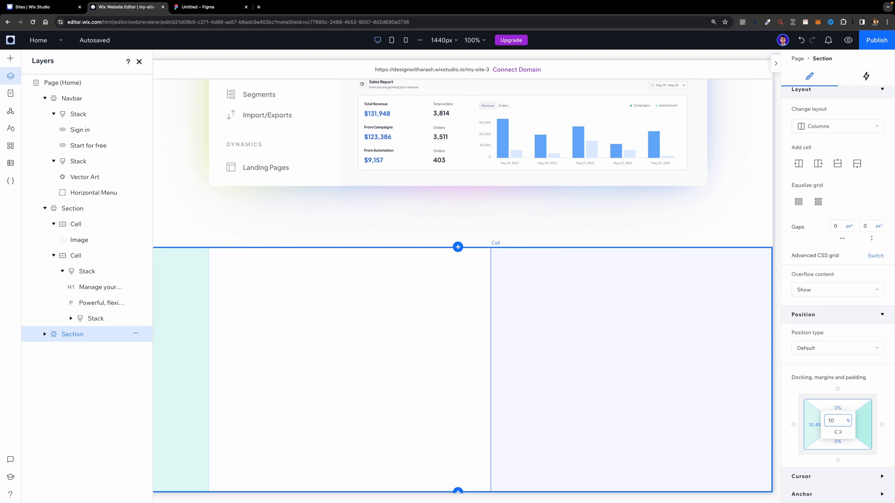
pyautogui.press('Return')
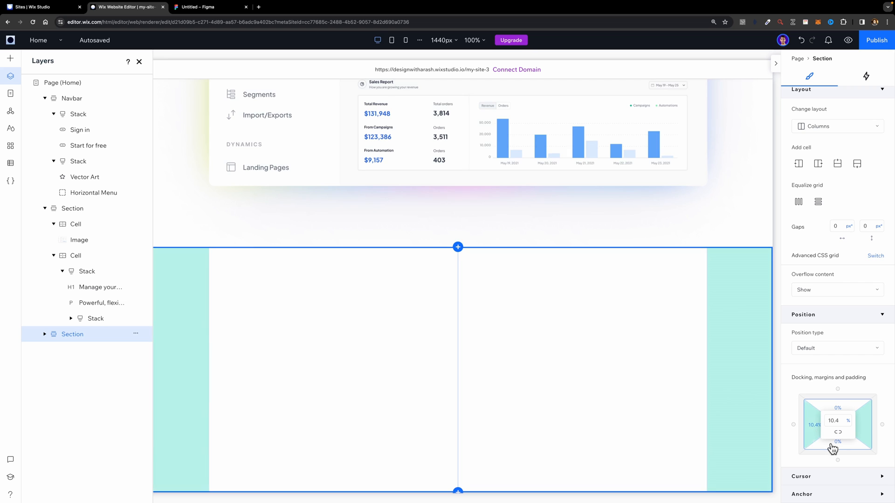
# Step: Check the first Features frame's vertical padding in Figma, and set the Wix section's top and bottom padding to 96 px
pyautogui.click(189, 8)
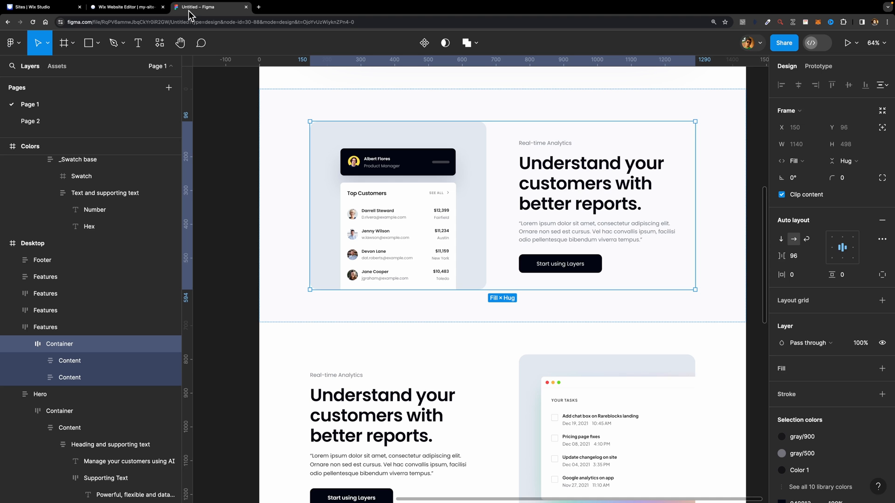
pyautogui.click(513, 118)
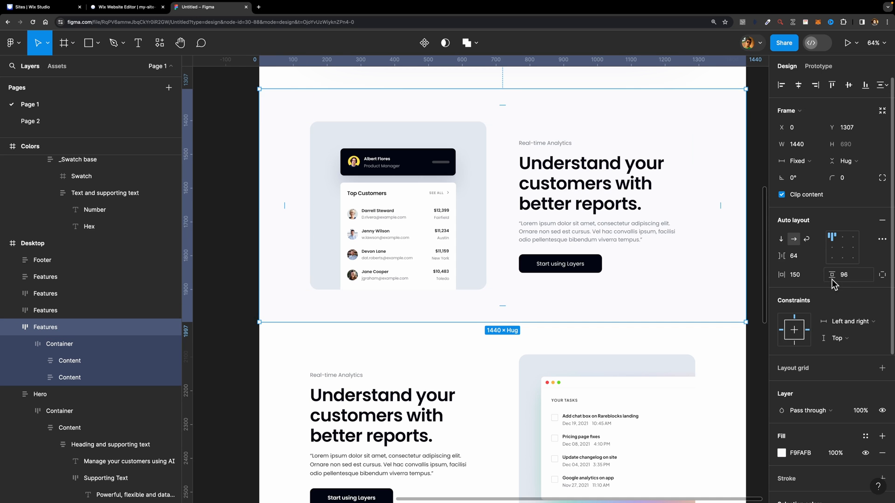
pyautogui.click(136, 7)
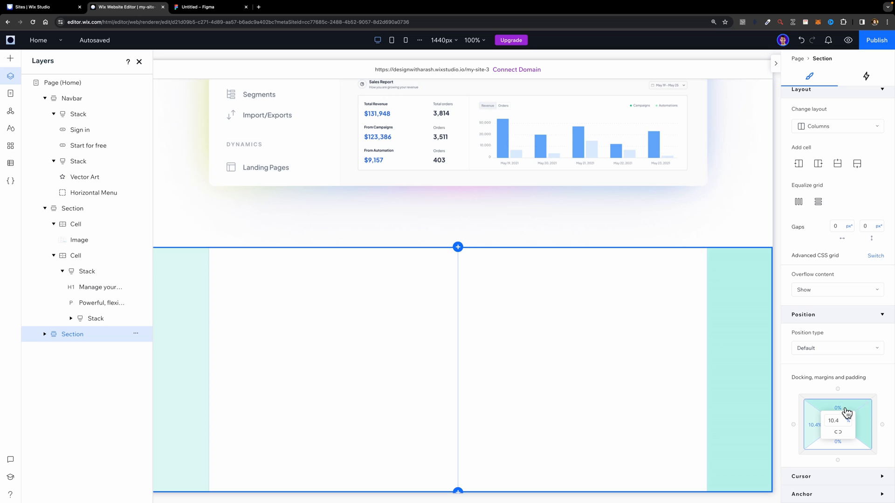
pyautogui.click(848, 414)
pyautogui.click(848, 420)
pyautogui.click(832, 411)
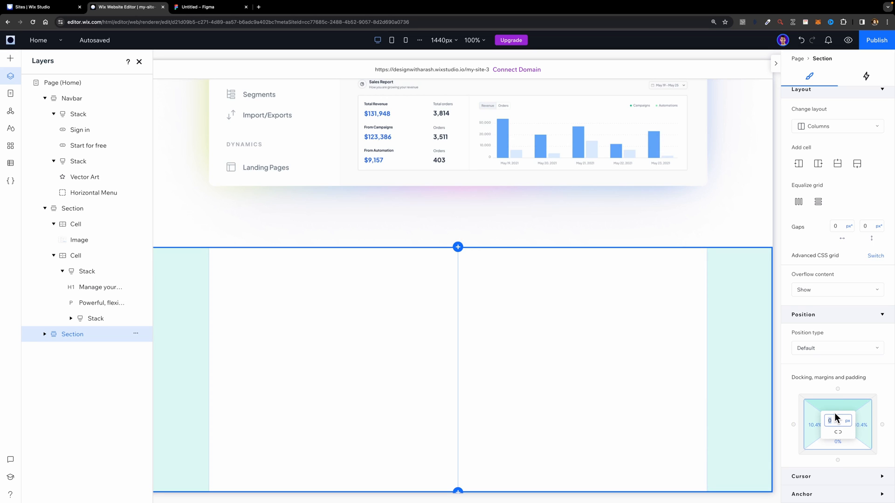
pyautogui.write('96')
pyautogui.press('Return')
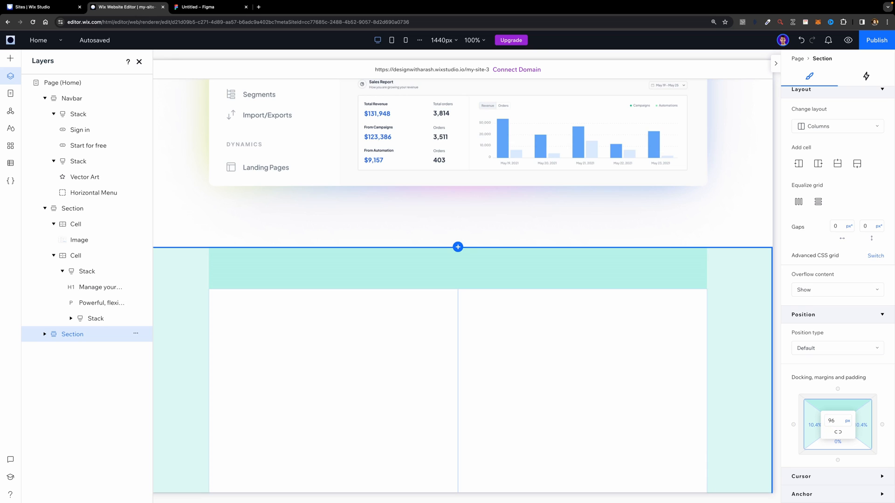
pyautogui.click(848, 421)
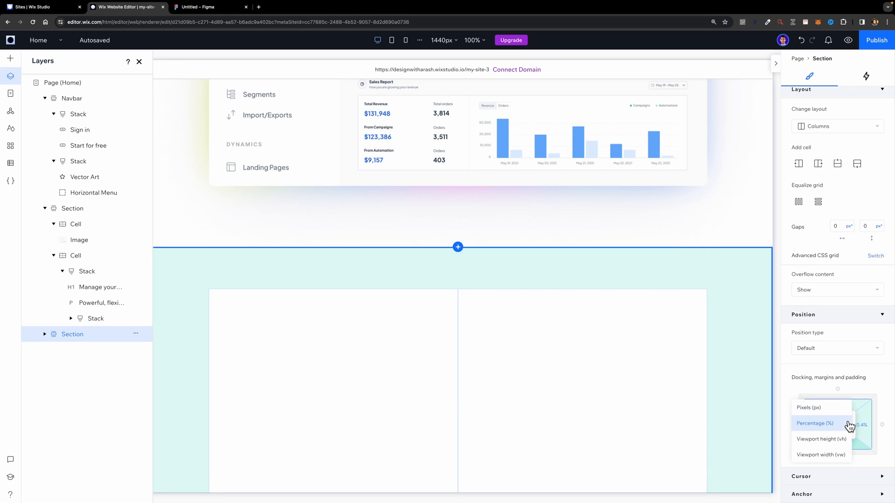
pyautogui.click(819, 409)
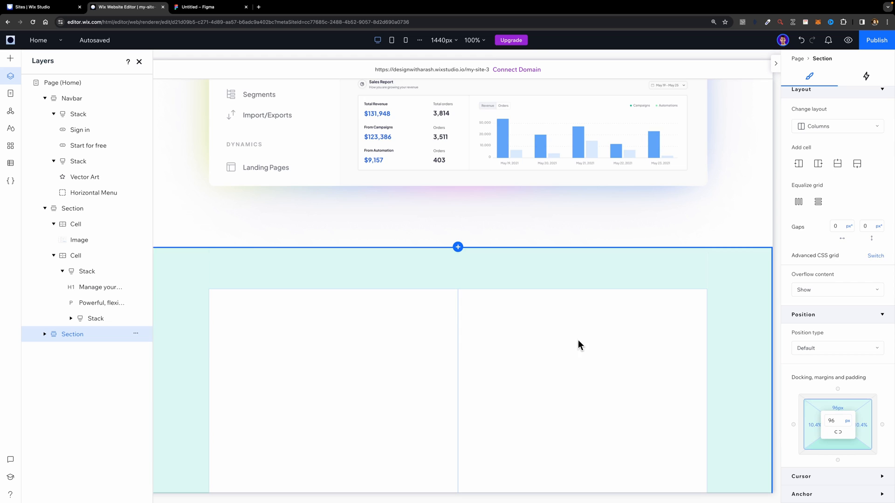
# Step: Check the Features container's item spacing in Figma, and set the Wix section's horizontal gap between columns to 96 px
pyautogui.scroll(-2, 578, 341)
pyautogui.click(466, 261)
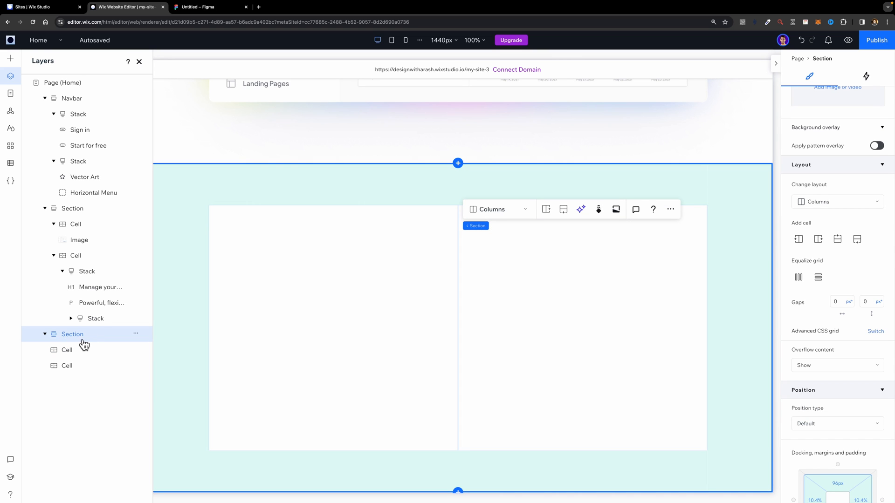
pyautogui.scroll(1, 879, 256)
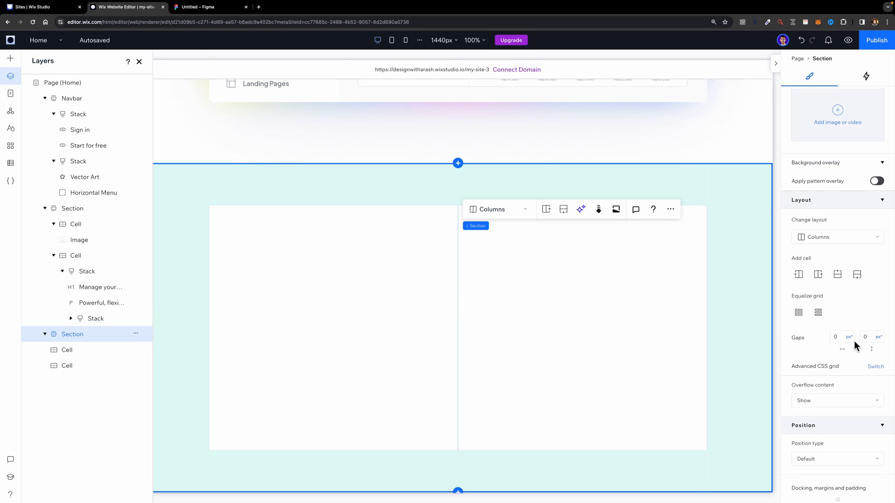
pyautogui.click(186, 10)
pyautogui.click(77, 339)
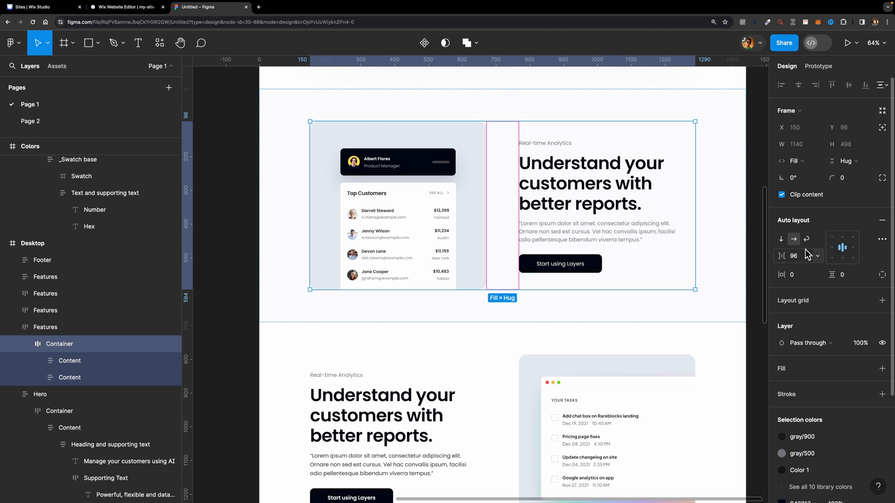
pyautogui.click(124, 7)
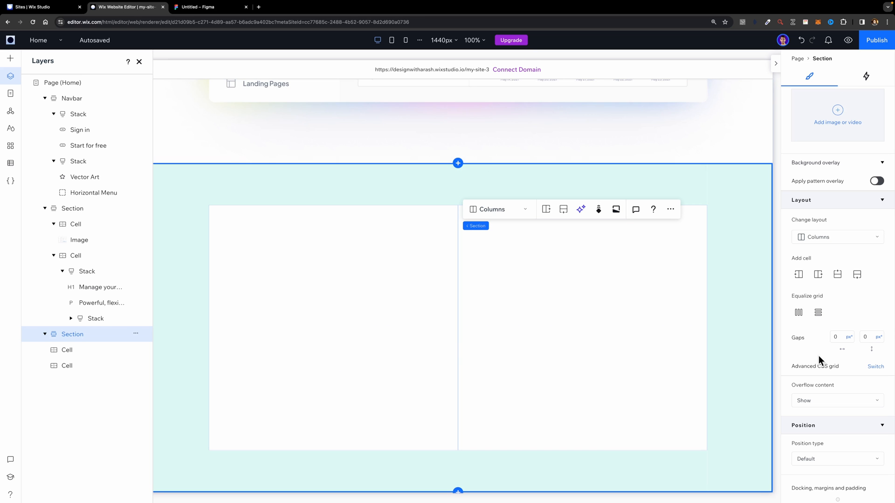
pyautogui.press('Return')
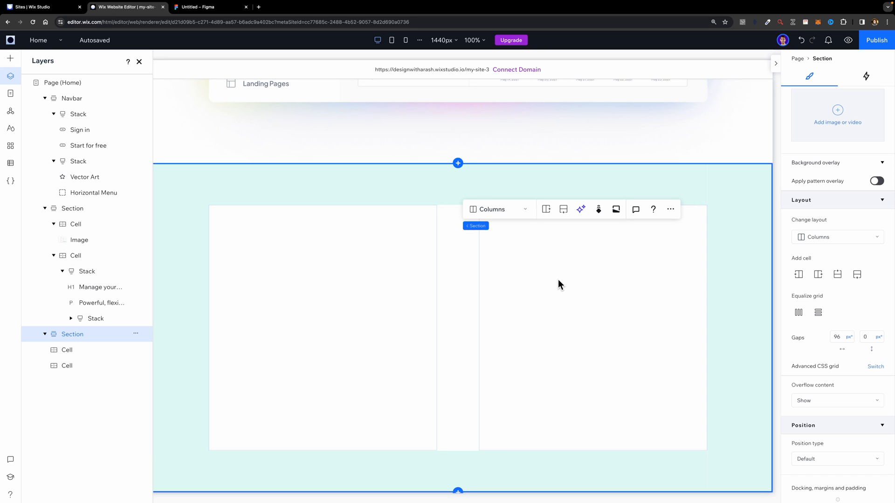
# Step: Copy the card's fill colour E2E8F0 from Figma and apply it as the background of the section's left cell in Wix
pyautogui.click(410, 266)
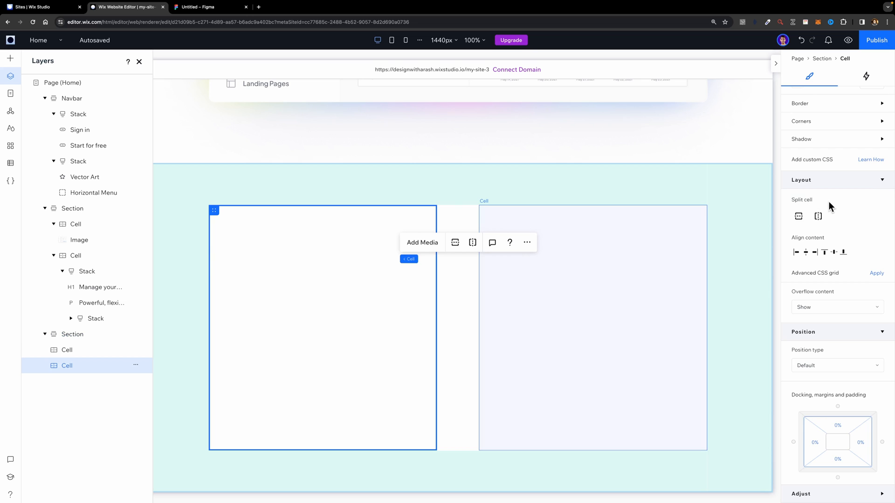
pyautogui.scroll(5, 830, 202)
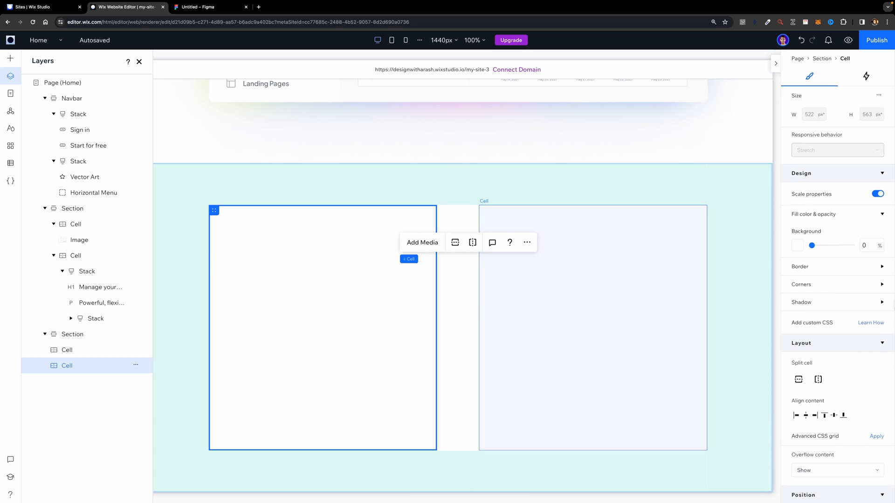
pyautogui.click(191, 7)
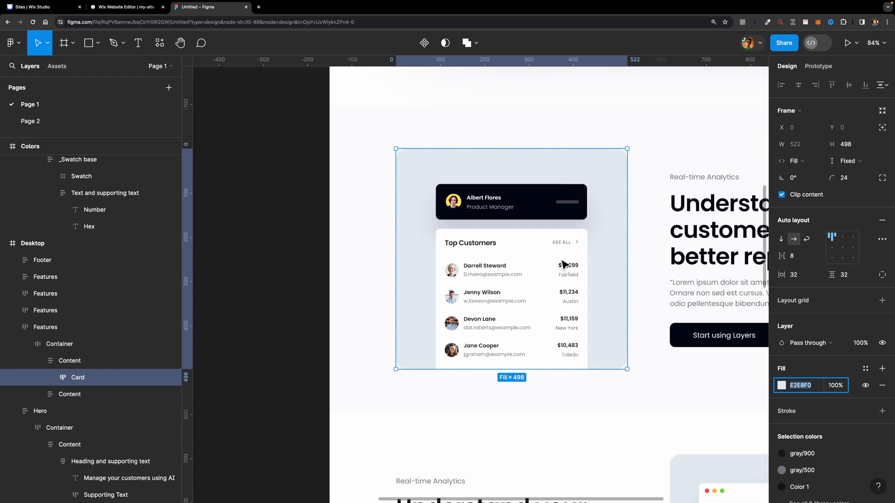
pyautogui.hscroll(3, 564, 265)
pyautogui.click(810, 386)
pyautogui.press('super+c')
pyautogui.click(138, 6)
pyautogui.click(796, 243)
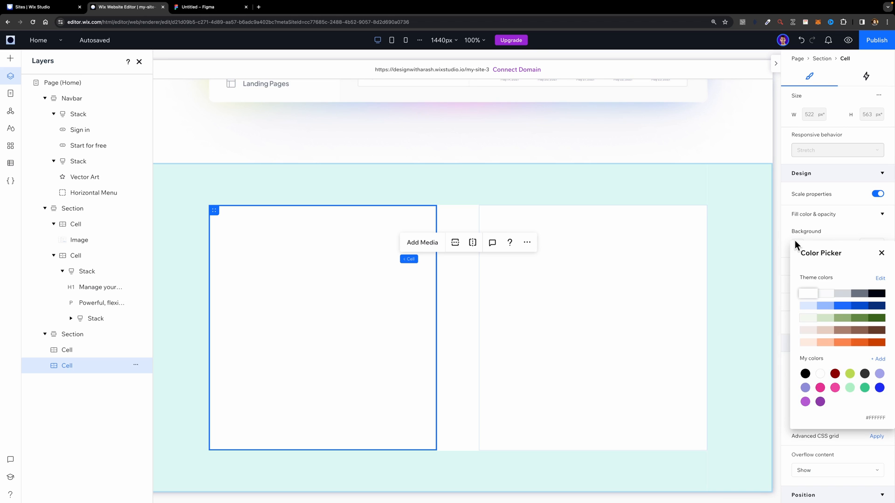
pyautogui.click(875, 364)
pyautogui.press('super+v')
pyautogui.click(870, 408)
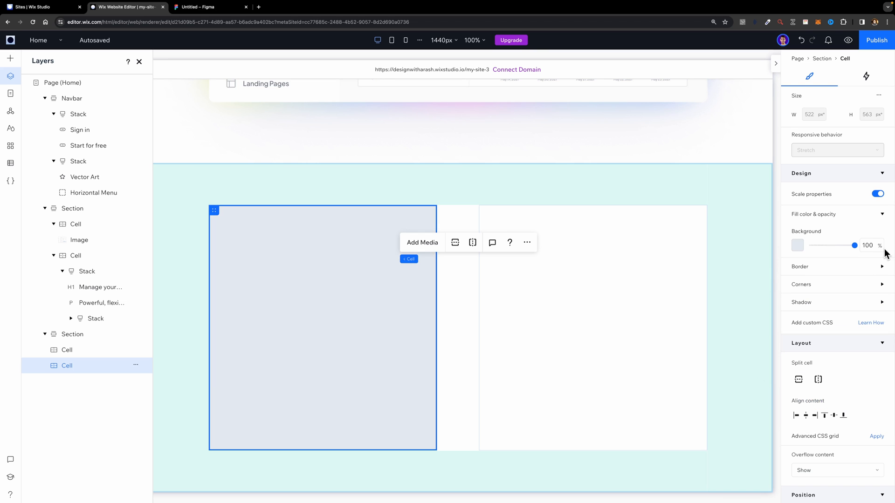
# Step: Check the card's corner radius in Figma, and set all corners of the Wix section's left cell to 24 px
pyautogui.click(212, 7)
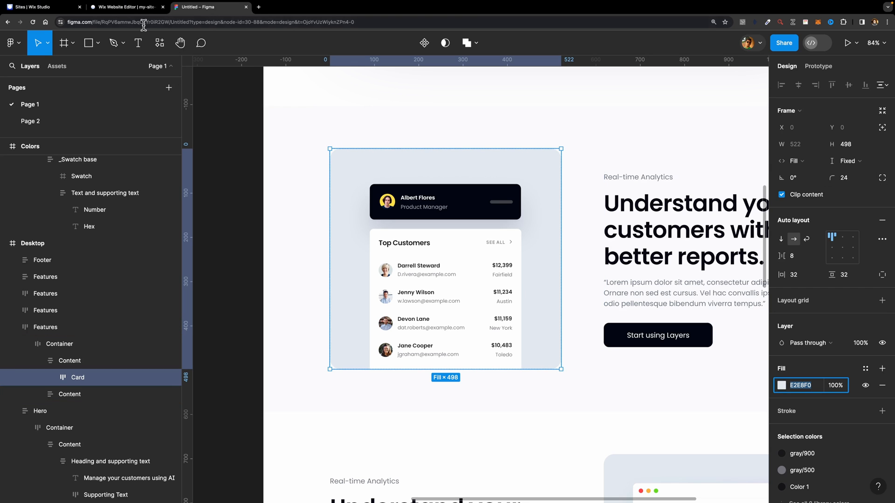
pyautogui.click(133, 11)
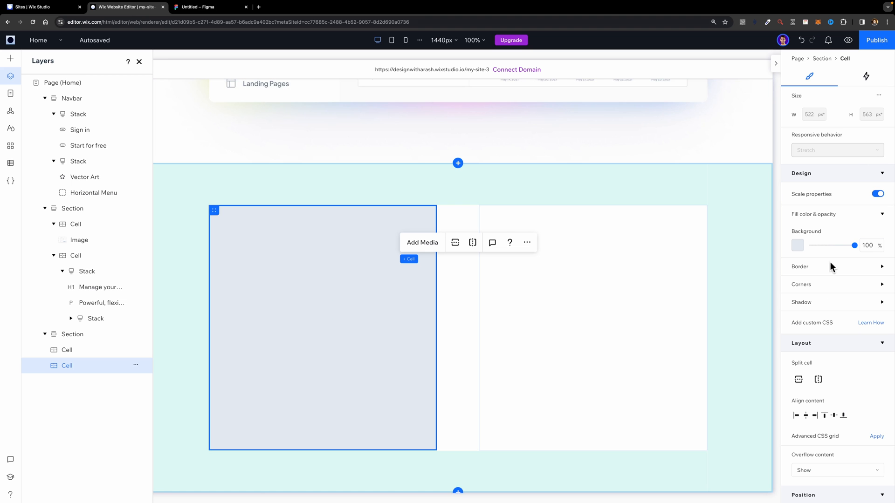
pyautogui.click(820, 290)
pyautogui.click(802, 312)
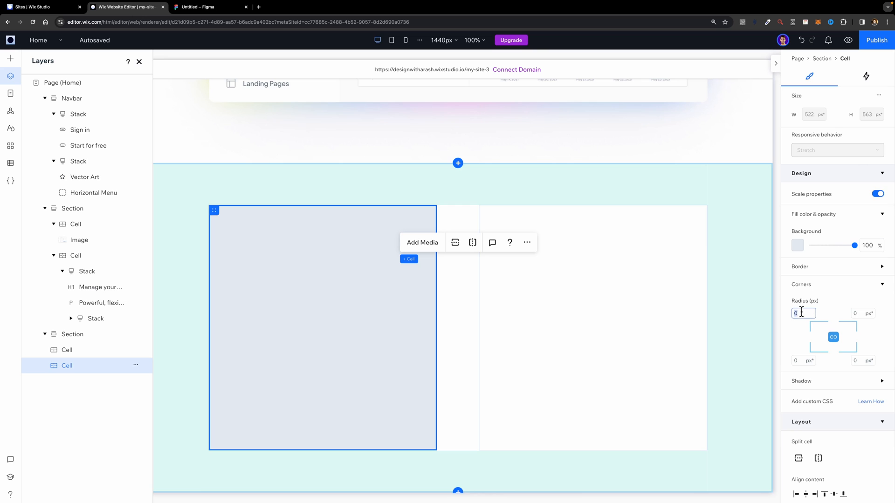
pyautogui.write('24')
pyautogui.press('Return')
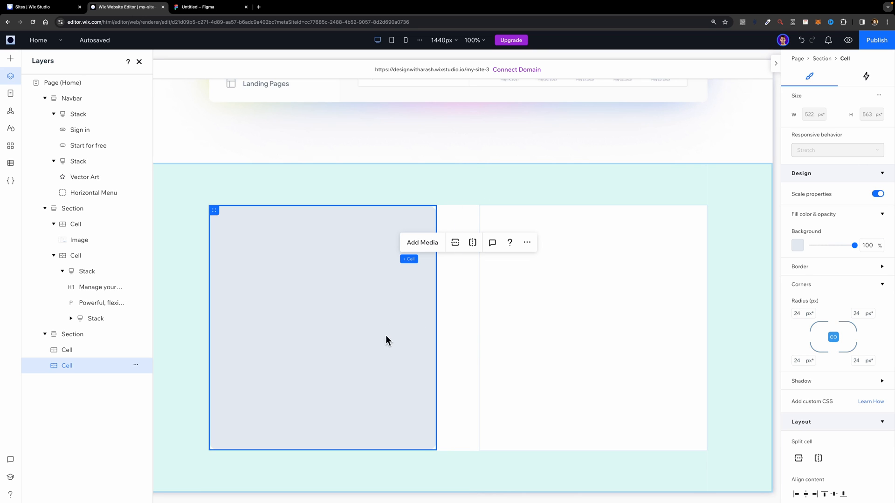
# Step: Add the Top Customers image from the recent site files to the section's left cell
pyautogui.click(421, 248)
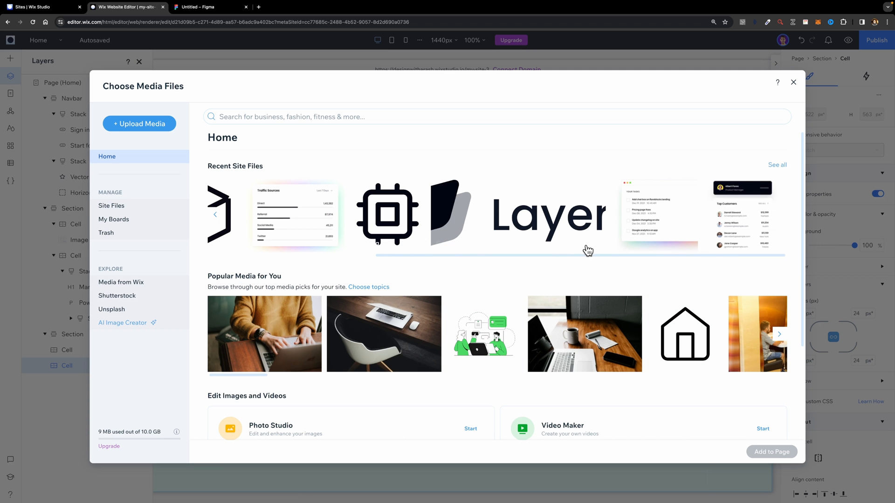
pyautogui.click(746, 218)
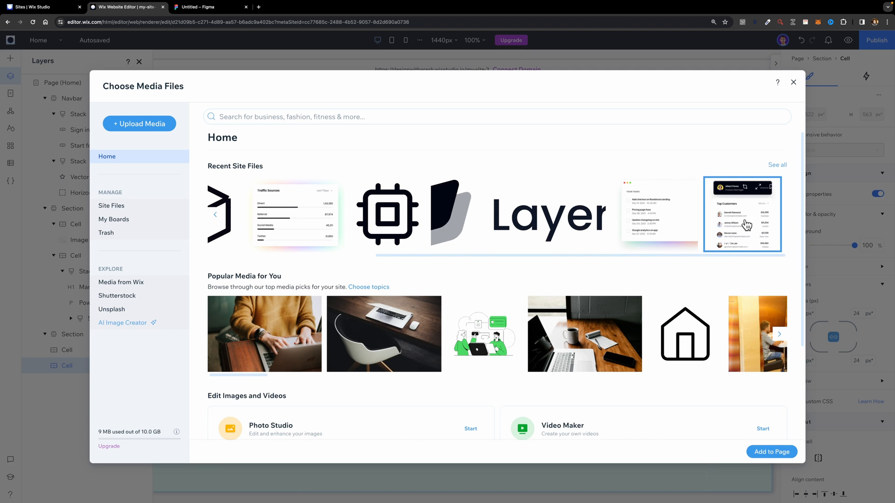
pyautogui.click(766, 452)
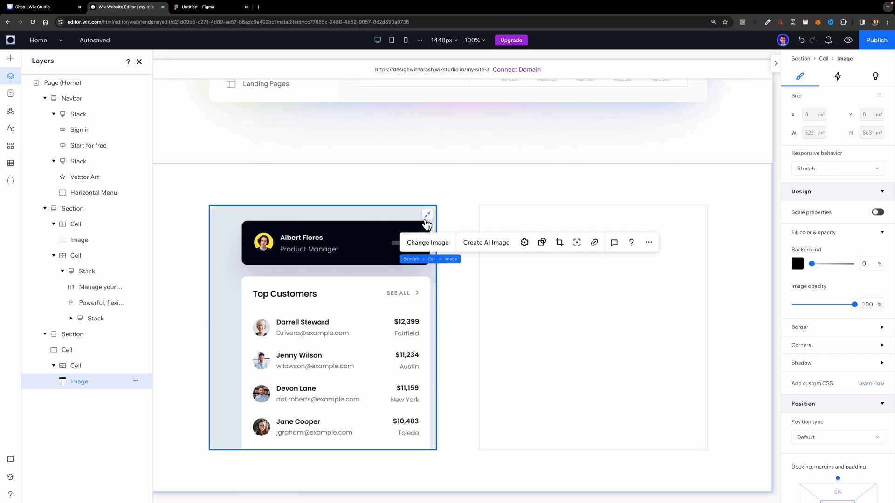
# Step: Turn off stretching for the Top Customers image and set its width to 460 px
pyautogui.click(430, 215)
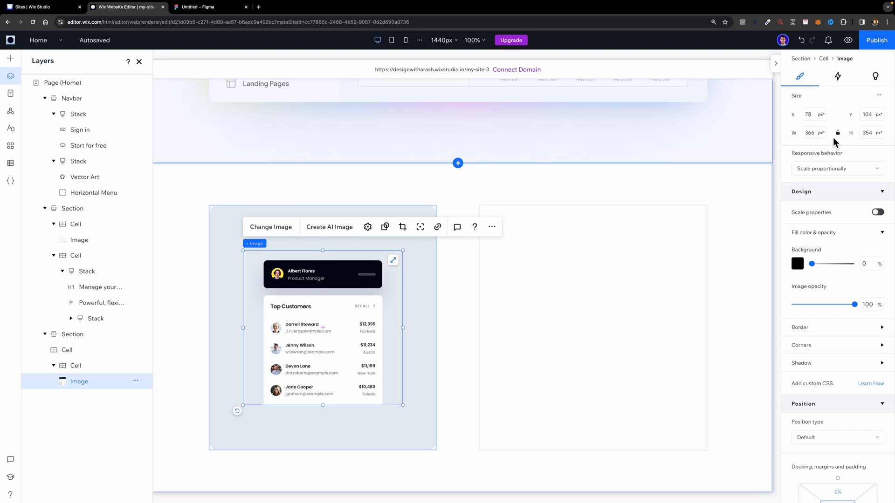
pyautogui.click(808, 134)
pyautogui.write('460')
pyautogui.press('Return')
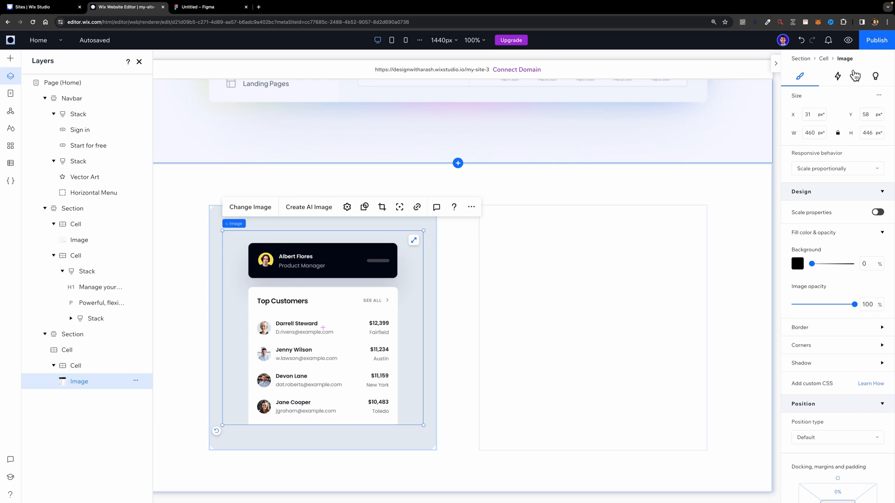
# Step: Align the Top Customers image to the bottom of its cell, and select the cell
pyautogui.moveTo(837, 214)
pyautogui.scroll(1, 836, 213)
pyautogui.click(855, 97)
pyautogui.click(308, 244)
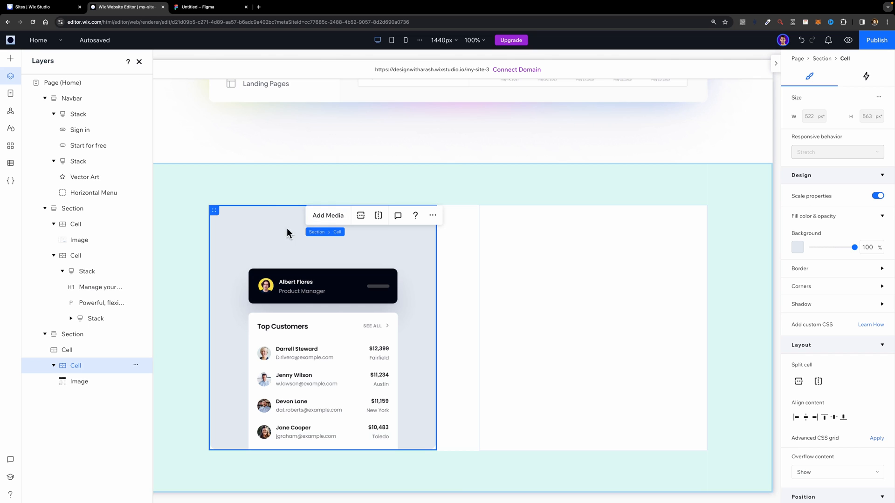
# Step: Check the Features frame's height in Figma, and set the matching Wix Studio section's height to 690 px
pyautogui.click(212, 7)
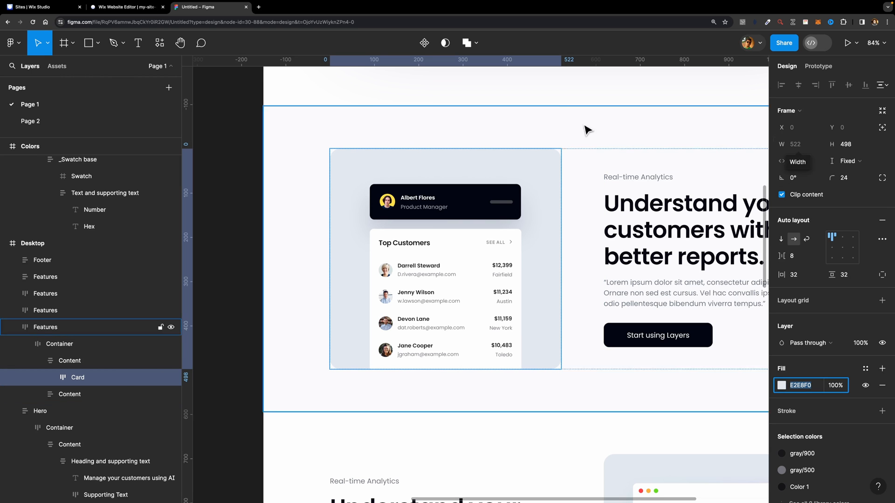
pyautogui.click(138, 13)
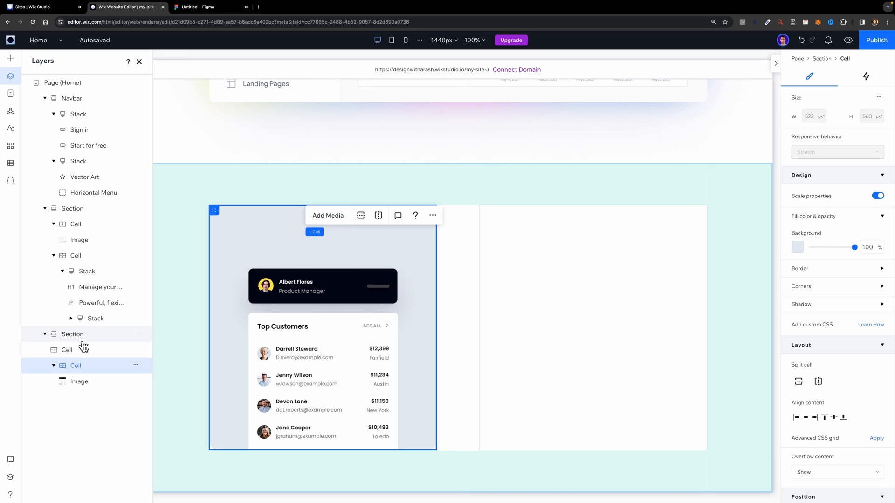
pyautogui.click(53, 365)
pyautogui.click(72, 335)
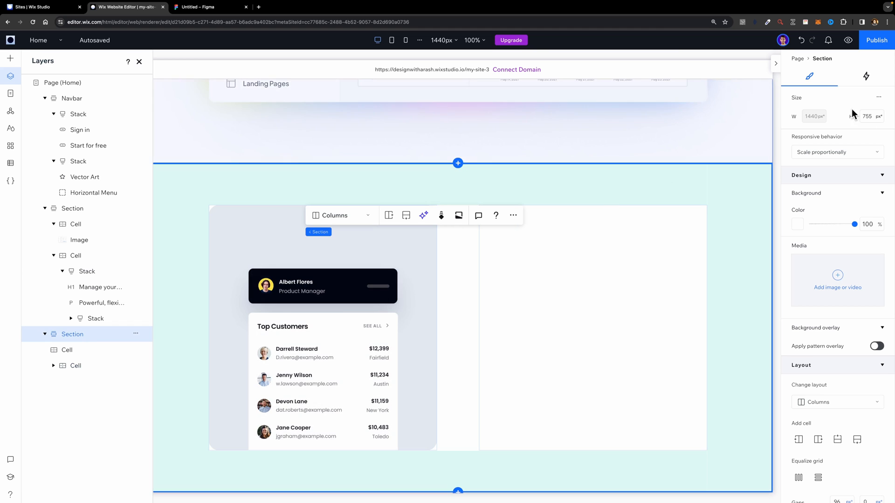
pyautogui.click(198, 7)
pyautogui.click(326, 206)
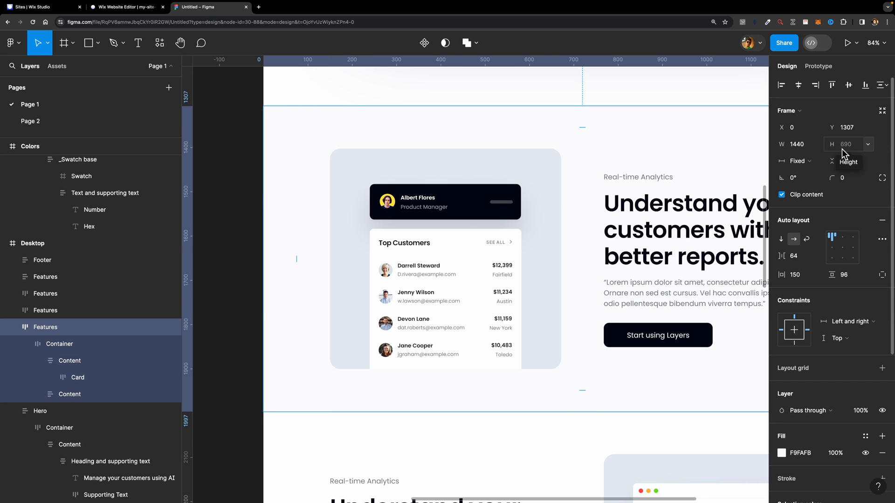
pyautogui.click(135, 7)
pyautogui.click(868, 117)
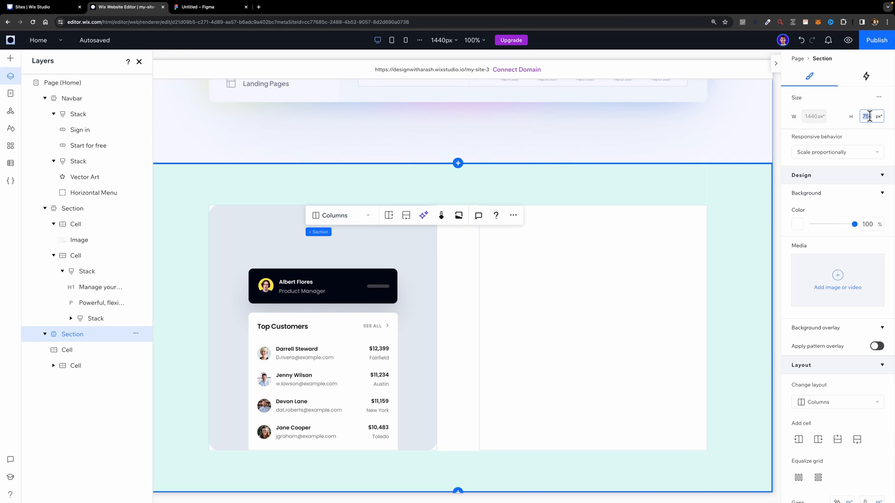
pyautogui.write('690')
pyautogui.press('Return')
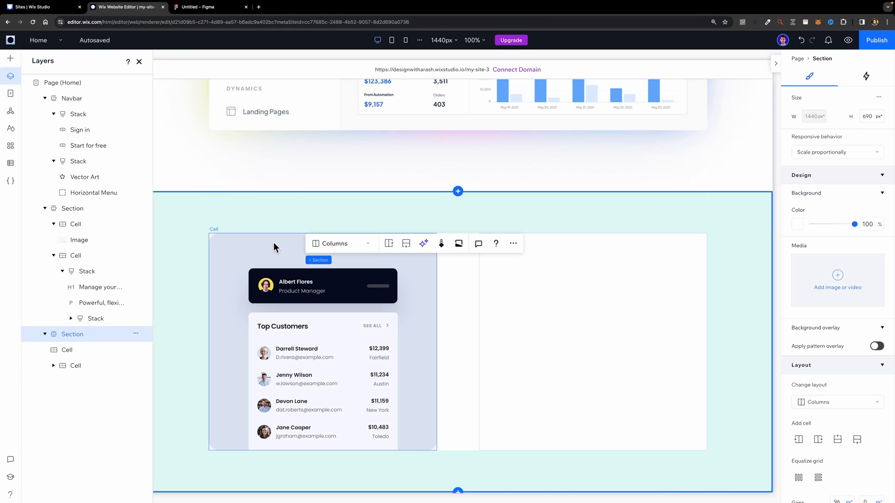
# Step: Inspect the left cell and its Top Customers image at the new section height, and dismiss the publish prompt
pyautogui.click(252, 258)
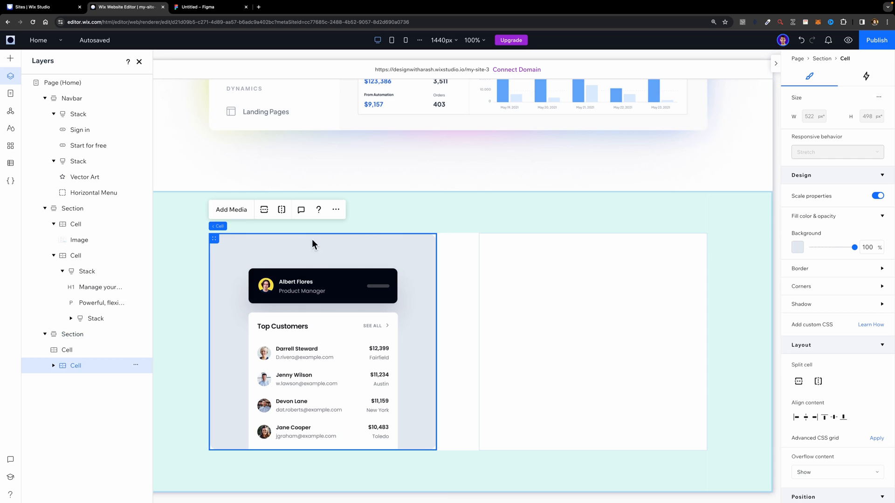
pyautogui.click(353, 258)
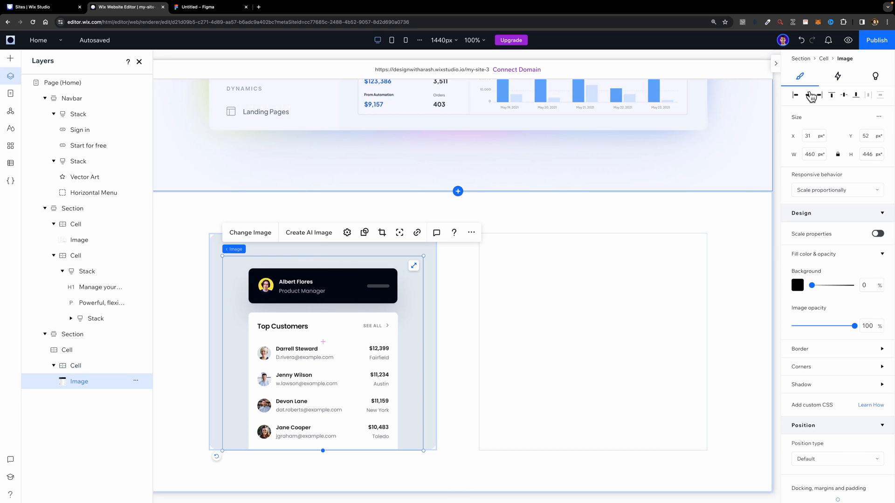
pyautogui.click(644, 278)
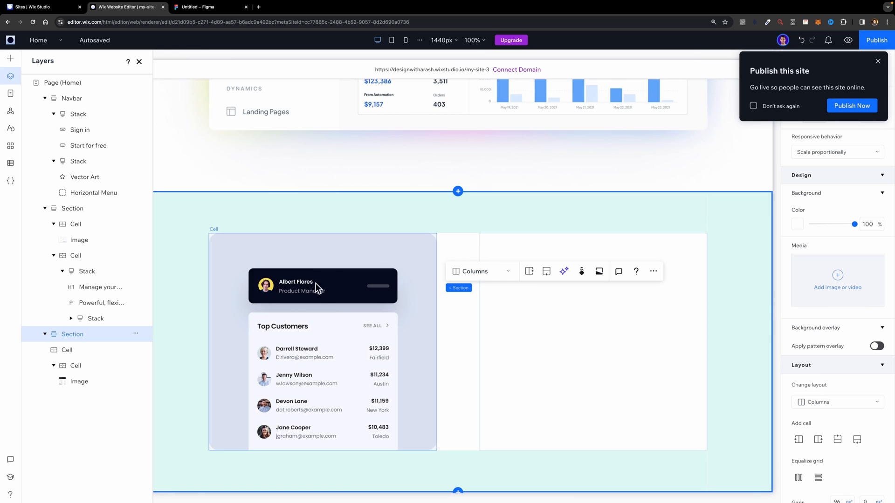
pyautogui.click(878, 62)
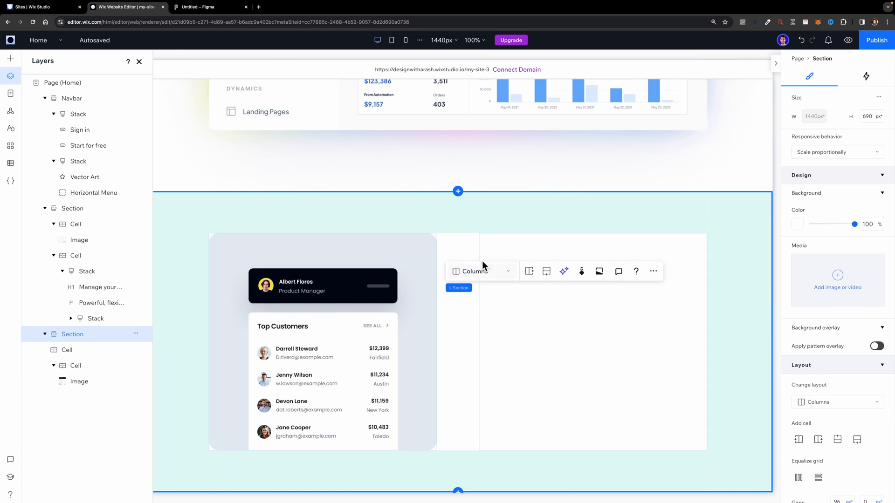
# Step: Switch to Figma and copy the "Real-time Analytics" label text from the first Features section
pyautogui.click(505, 244)
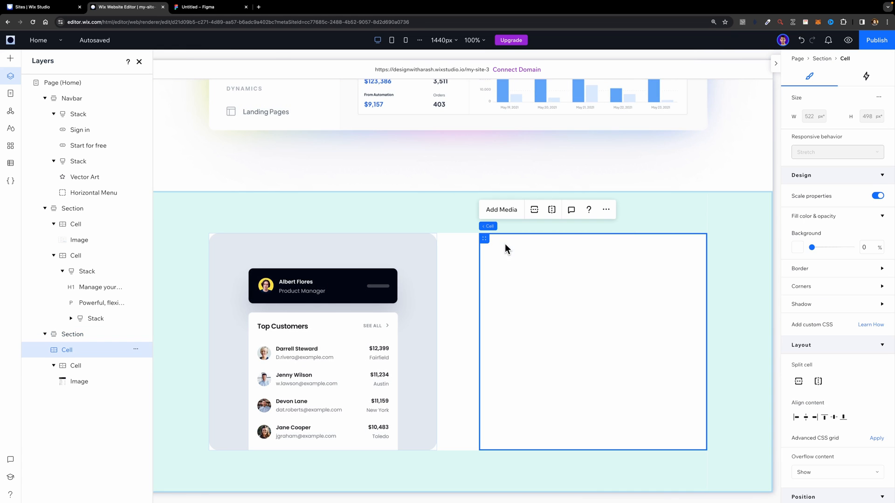
pyautogui.click(222, 13)
pyautogui.hscroll(5, 396, 242)
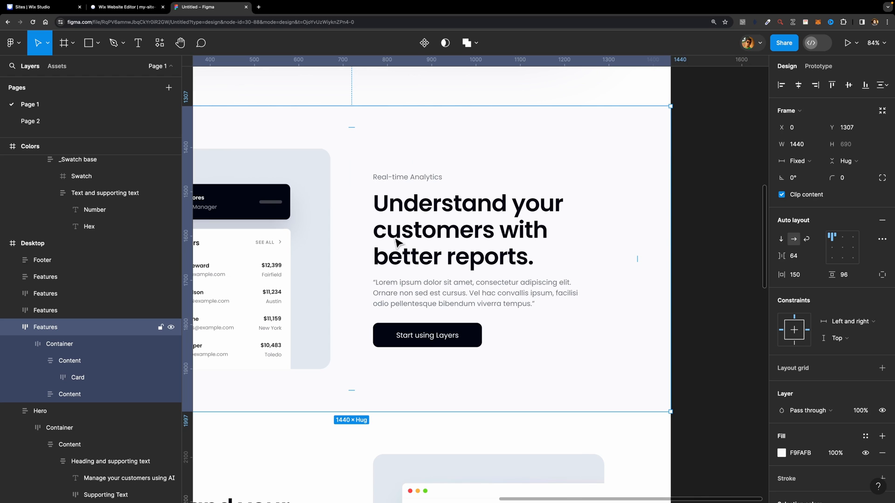
pyautogui.doubleClick(405, 180)
pyautogui.doubleClick(404, 175)
pyautogui.hotkey('ctrl', 'c')
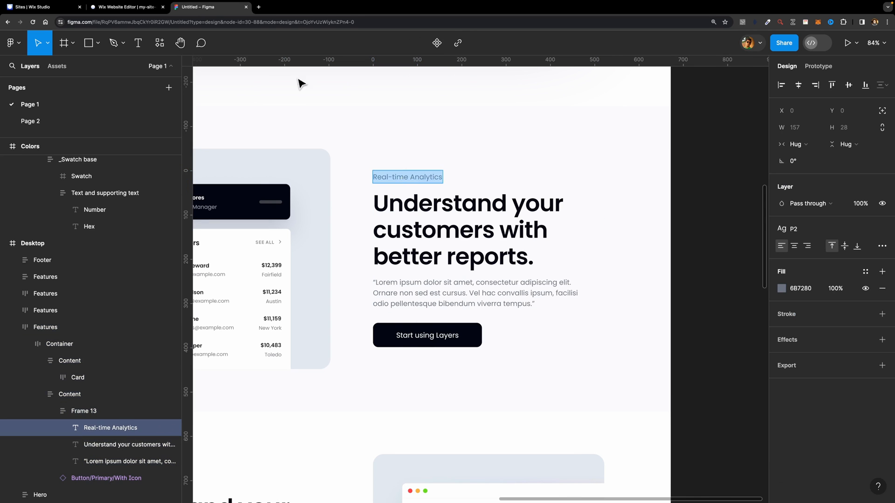
# Step: Add a Paragraph 1 text element to the right cell in Wix Studio and replace its text with "Real-time Analytics"
pyautogui.click(126, 7)
pyautogui.click(10, 58)
pyautogui.moveTo(186, 238); pyautogui.dragTo(527, 267)
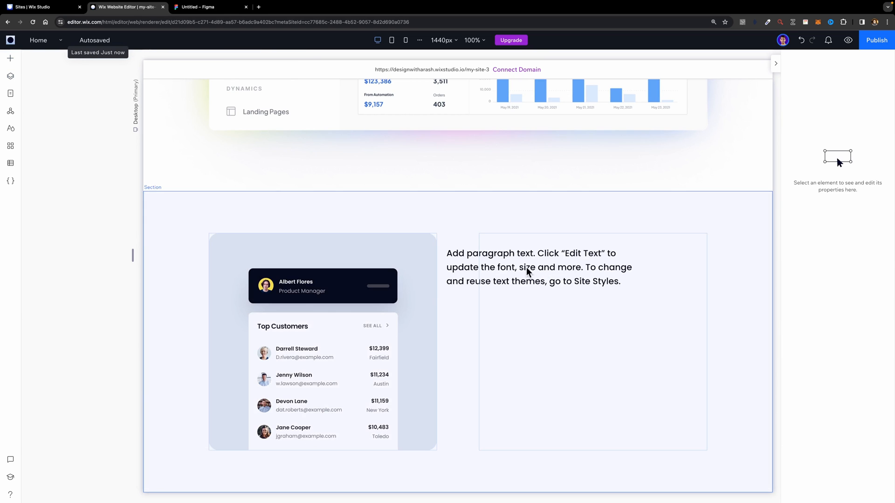
pyautogui.doubleClick(546, 265)
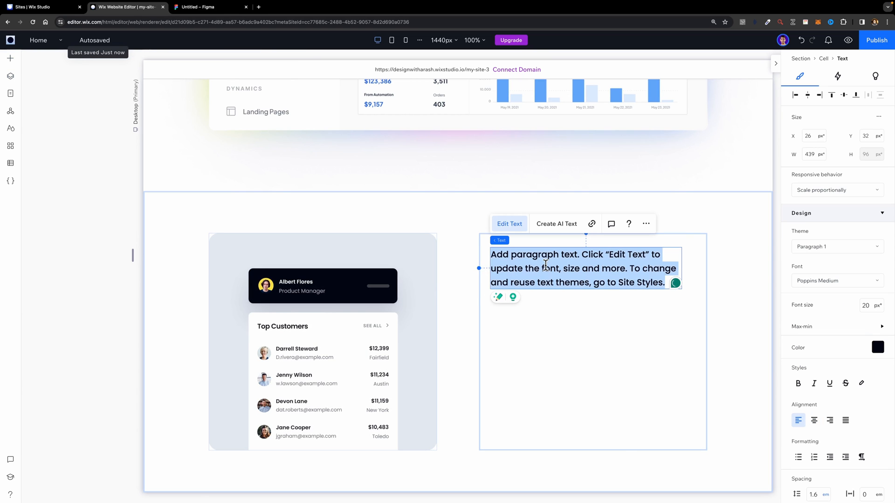
pyautogui.hotkey('ctrl', 'v')
# Step: Apply the Paragraph 2 theme to the "Real-time Analytics" label and color it theme gray #6B7280
pyautogui.click(825, 249)
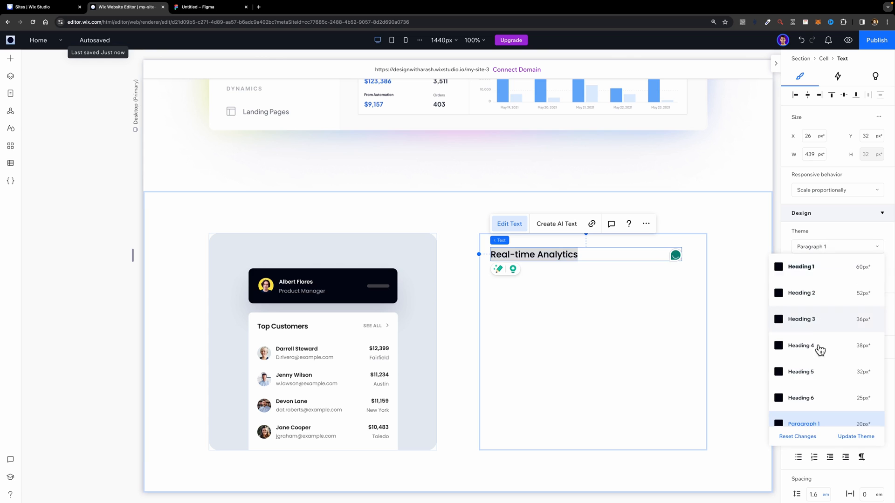
pyautogui.scroll(-3, 827, 373)
pyautogui.click(829, 387)
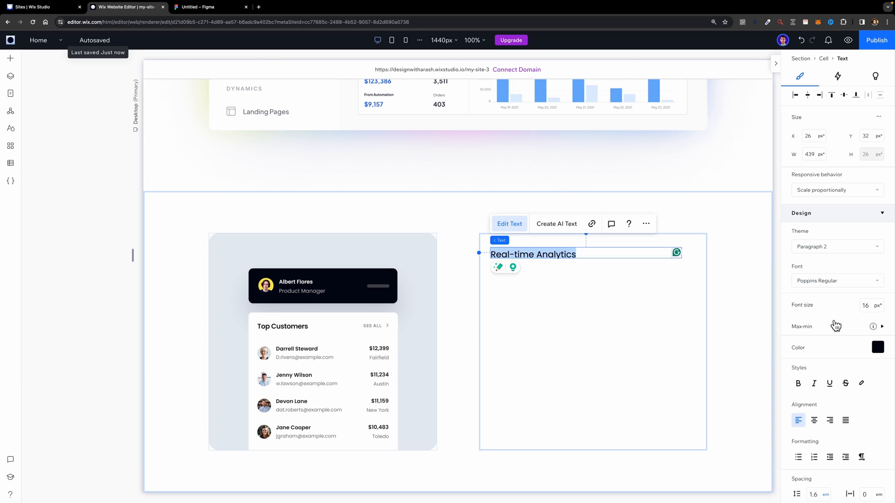
pyautogui.click(875, 347)
pyautogui.click(861, 368)
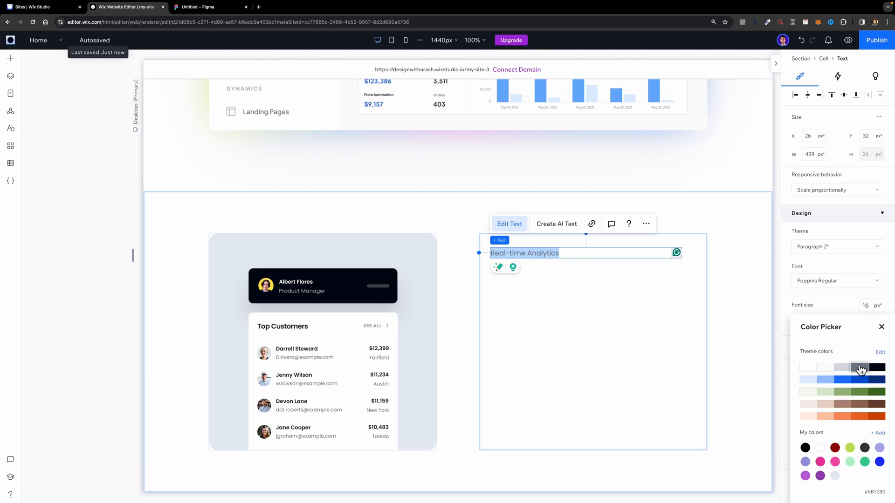
# Step: Set the "Real-time Analytics" label's font to Poppins Medium and its responsive behavior to Hug
pyautogui.click(830, 281)
pyautogui.click(830, 281)
pyautogui.scroll(1, 835, 326)
pyautogui.scroll(1, 835, 326)
pyautogui.click(834, 305)
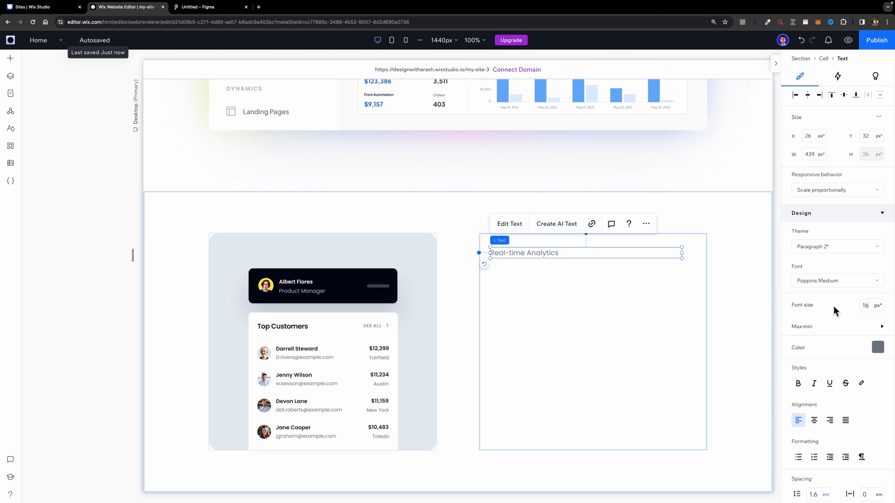
pyautogui.click(821, 191)
pyautogui.click(814, 255)
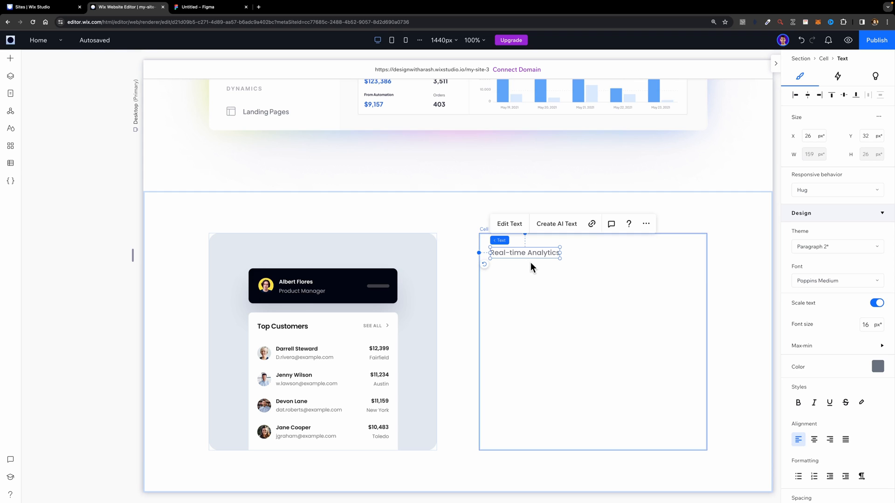
# Step: Add a Heading 2 below the label and replace its text with "Understand your customers with better reports." copied from Figma
pyautogui.click(10, 58)
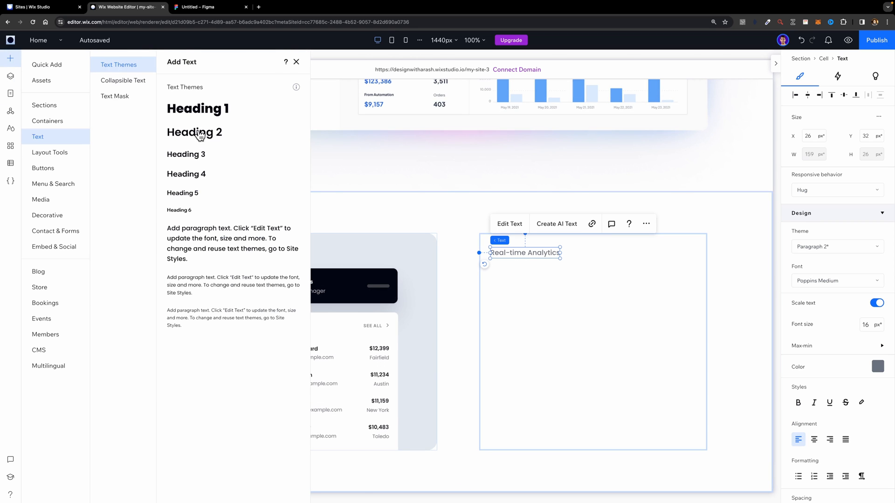
pyautogui.moveTo(196, 138); pyautogui.dragTo(504, 280)
pyautogui.click(175, 8)
pyautogui.click(456, 230)
pyautogui.doubleClick(456, 230)
pyautogui.hotkey('ctrl', 'c')
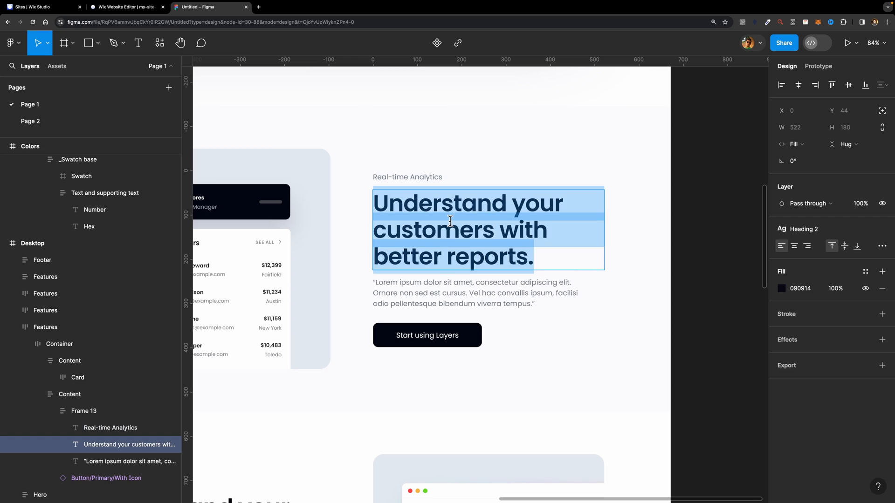
pyautogui.hotkey('ctrl', 'shift', 'Tab')
pyautogui.doubleClick(543, 379)
pyautogui.hotkey('ctrl', 'v')
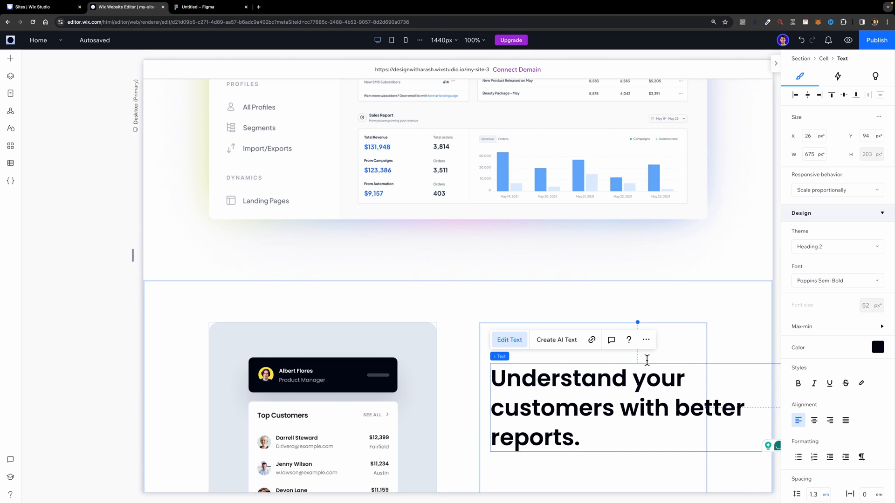
# Step: Narrow the heading to about 497 px and place it at about X 13, Y 84 in the right cell
pyautogui.click(718, 339)
pyautogui.moveTo(728, 394); pyautogui.dragTo(674, 398)
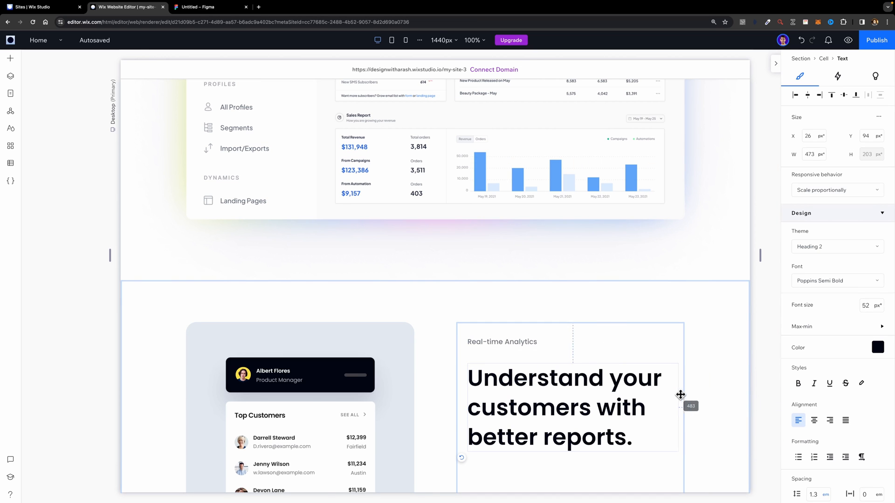
pyautogui.click(564, 392)
pyautogui.scroll(-1, 565, 393)
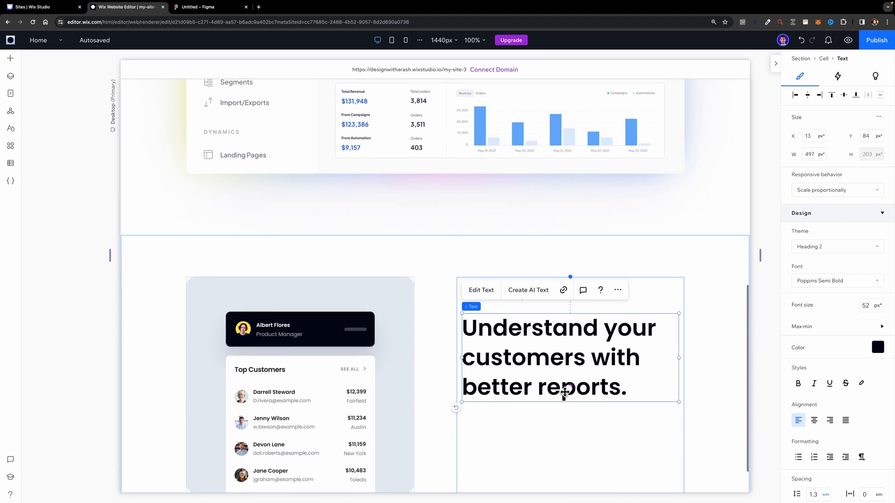
pyautogui.scroll(-1, 565, 392)
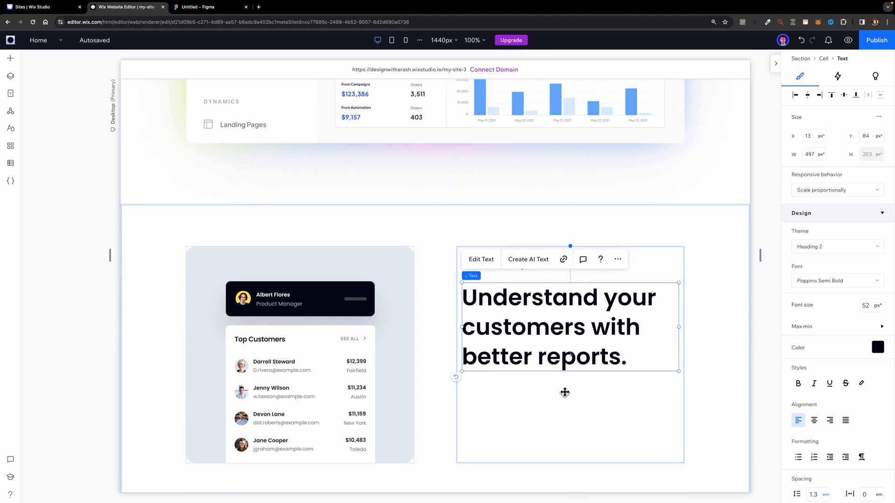
# Step: Duplicate the "Real-time Analytics" label and move the copy below the heading, at about X 26, Y 317
pyautogui.click(518, 269)
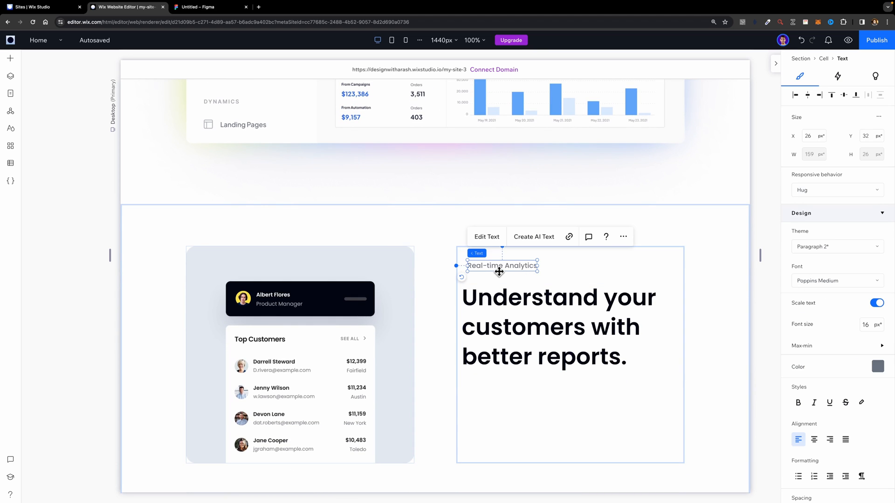
pyautogui.hotkey('ctrl', 'd')
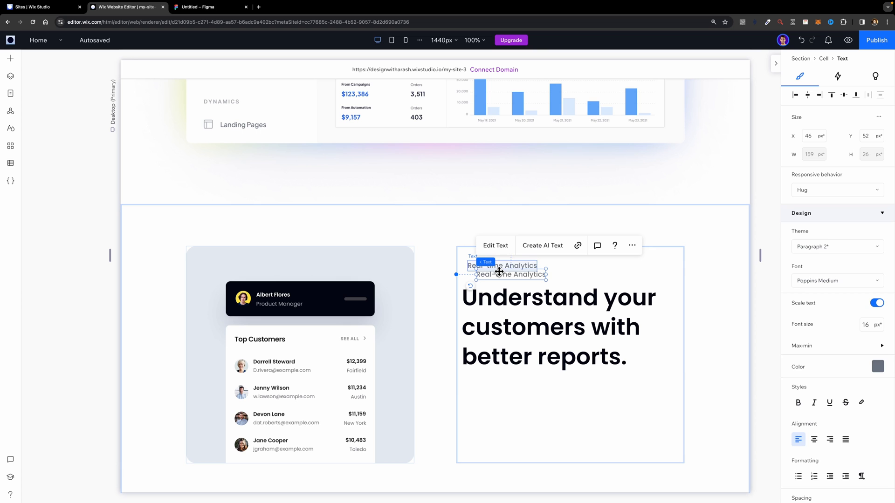
pyautogui.moveTo(500, 272); pyautogui.dragTo(487, 390)
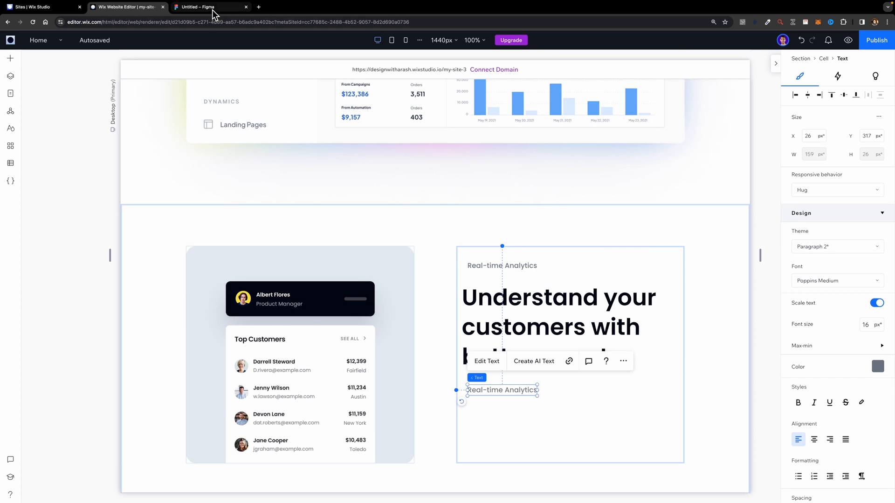
# Step: Copy the "Lorem ipsum" paragraph from the Figma Features section and paste it over the duplicated label's text in Wix Studio
pyautogui.click(201, 7)
pyautogui.tripleClick(462, 279)
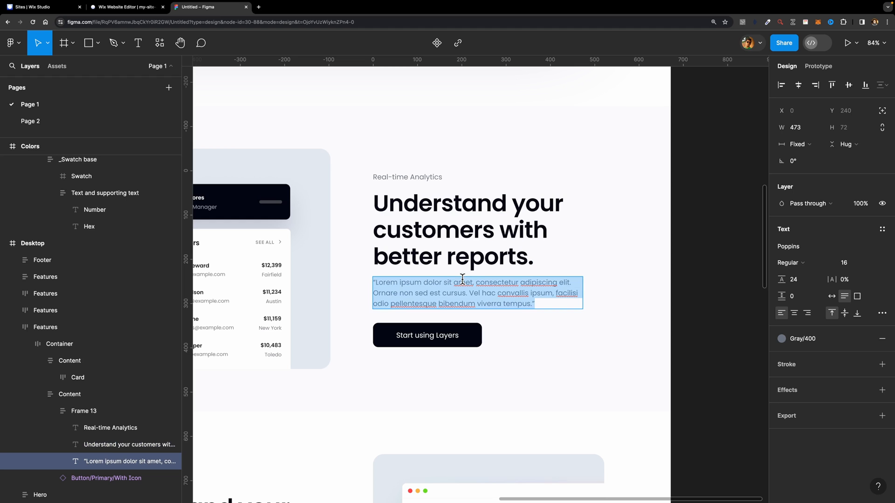
pyautogui.press('super+c')
pyautogui.click(125, 7)
pyautogui.press('super+v')
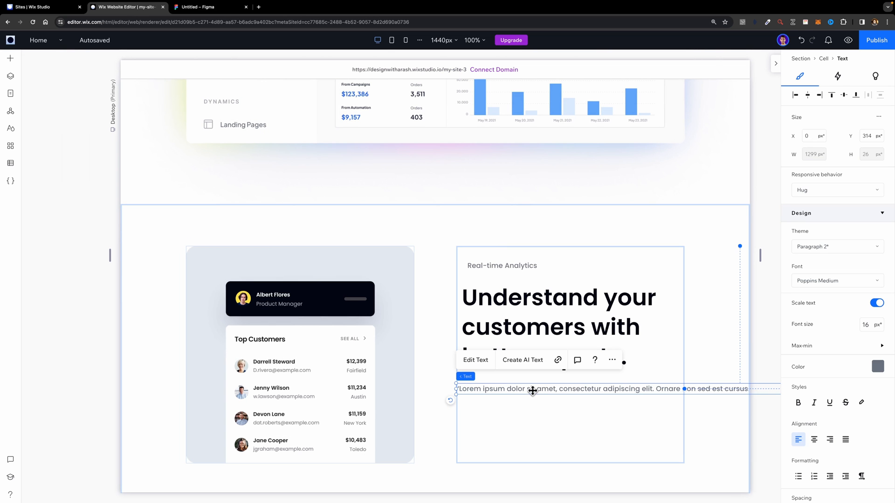
# Step: Set the Lorem ipsum paragraph to Wrap, resize it to about 470 px wide, and place it at about X 13, Y 305
pyautogui.click(822, 194)
pyautogui.hscroll(1, 466, 394)
pyautogui.moveTo(424, 394); pyautogui.dragTo(681, 382)
pyautogui.hscroll(-1, 614, 391)
pyautogui.moveTo(703, 381); pyautogui.dragTo(516, 426)
# Step: Copy the hero's "Start for free" button, paste it into the right cell, and place it below the paragraph at about X 21, Y 411
pyautogui.scroll(15, 489, 334)
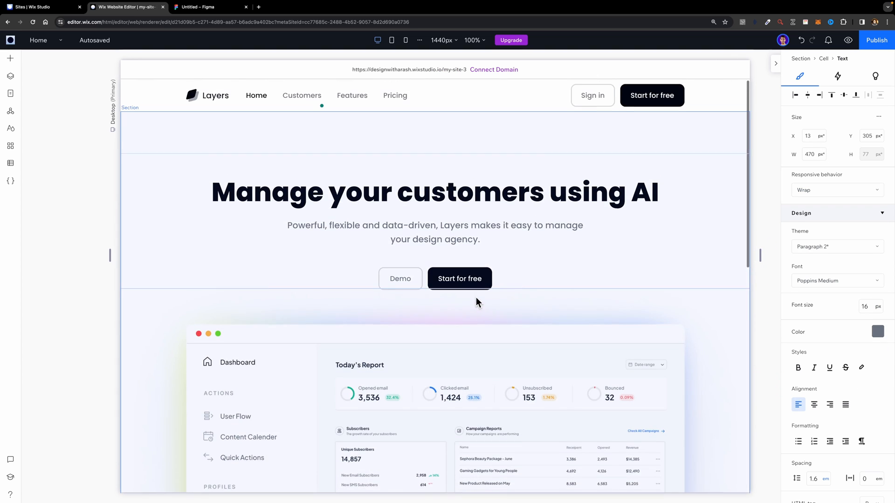
pyautogui.click(471, 281)
pyautogui.click(471, 281)
pyautogui.click(471, 281)
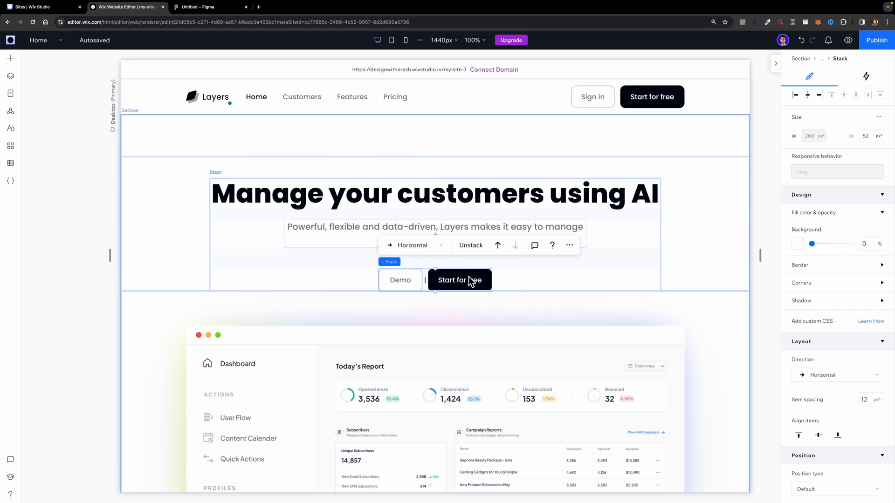
pyautogui.click(470, 279)
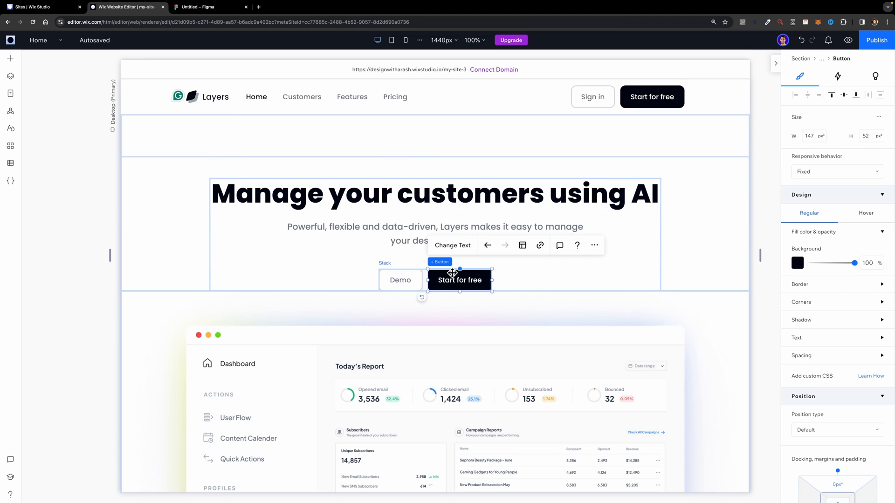
pyautogui.scroll(-10, 475, 337)
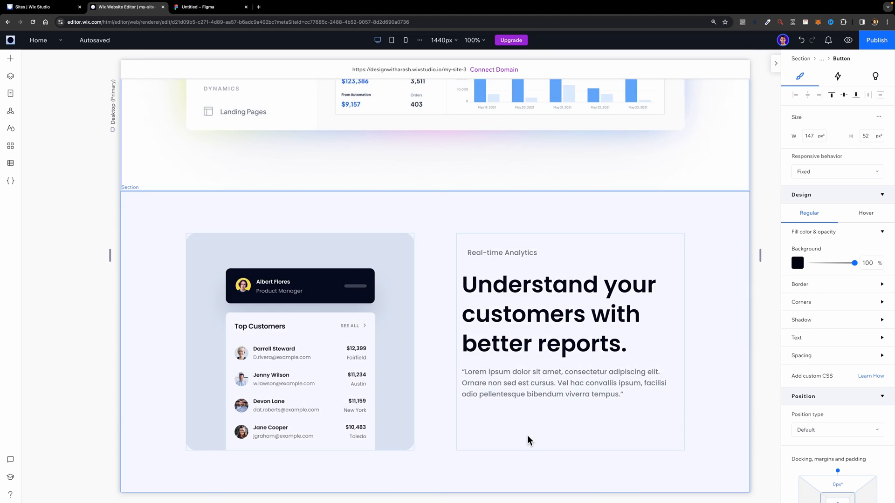
pyautogui.click(529, 437)
pyautogui.click(528, 439)
pyautogui.hotkey('ctrl', 'v')
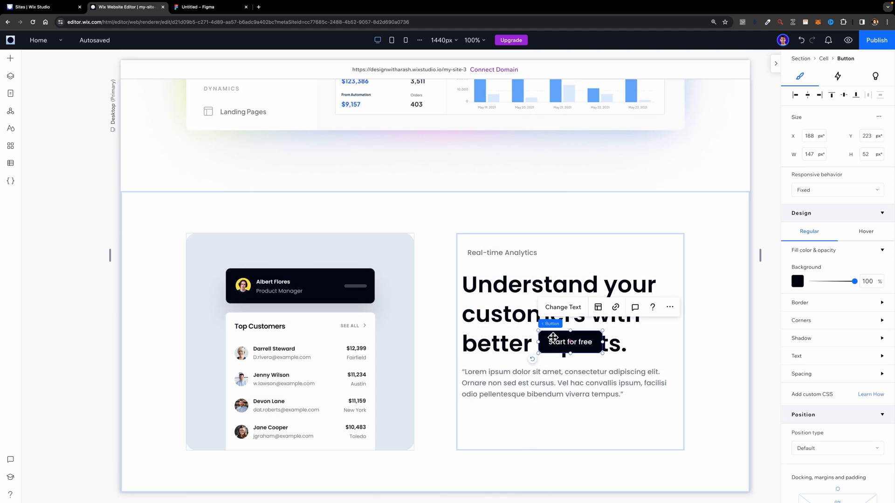
pyautogui.moveTo(558, 339); pyautogui.dragTo(485, 422)
# Step: Copy the "Start using Layers" text from the Figma Features button and use it as the pasted button's text in Wix Studio
pyautogui.click(189, 7)
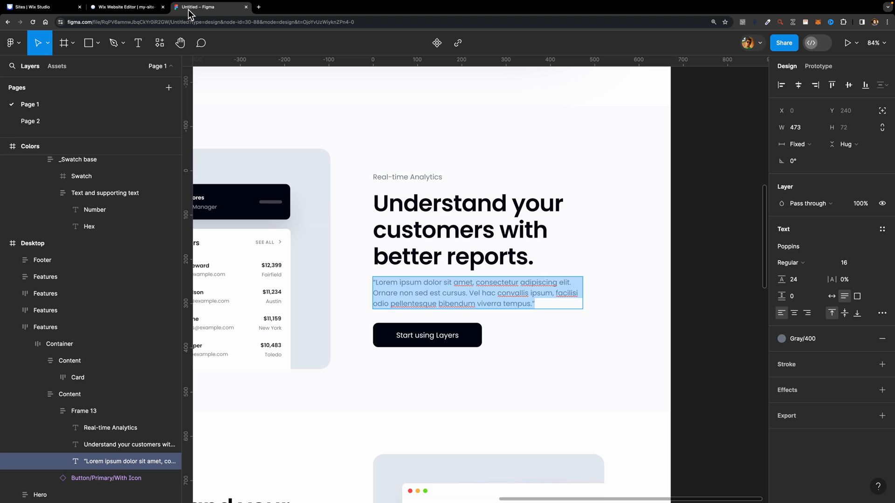
pyautogui.click(433, 338)
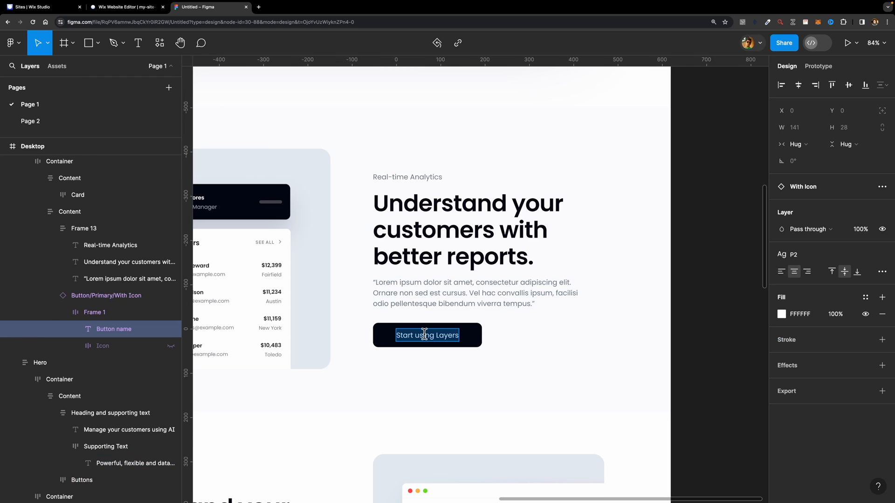
pyautogui.click(136, 7)
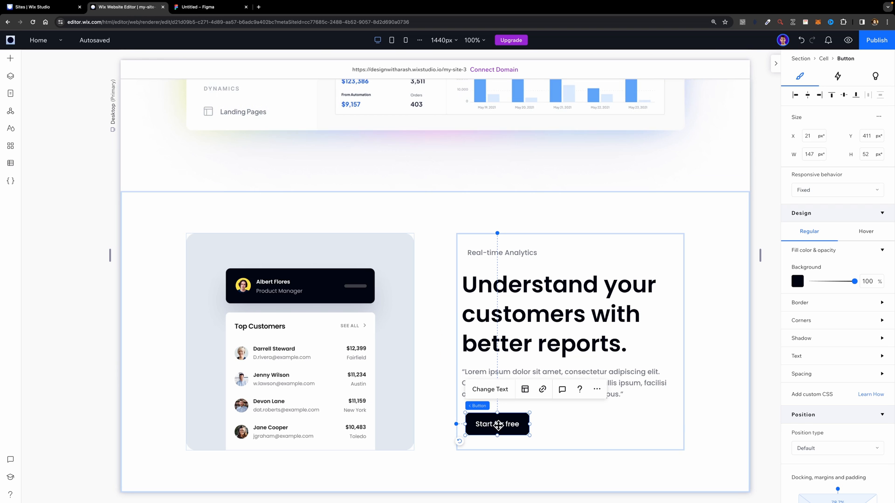
pyautogui.click(492, 395)
pyautogui.press('super+v')
pyautogui.click(655, 397)
# Step: Check the Features button's size in Figma and set the Wix Studio button's width to 246 px
pyautogui.click(204, 7)
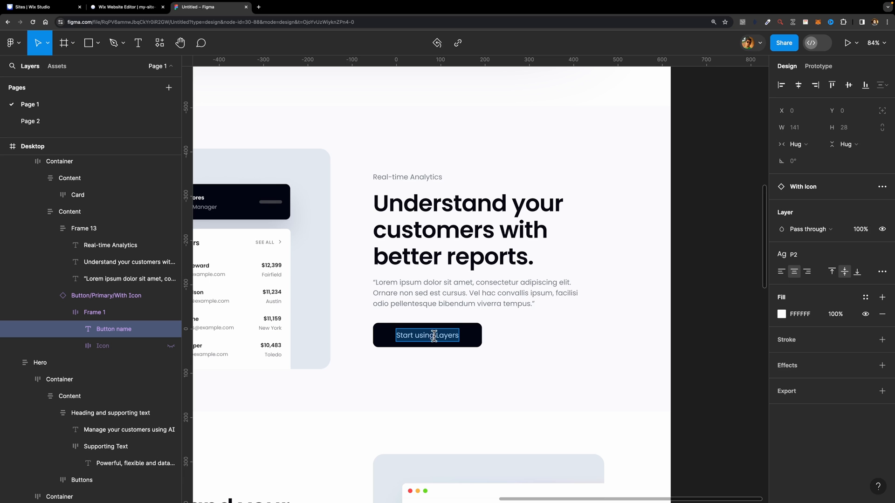
pyautogui.click(472, 338)
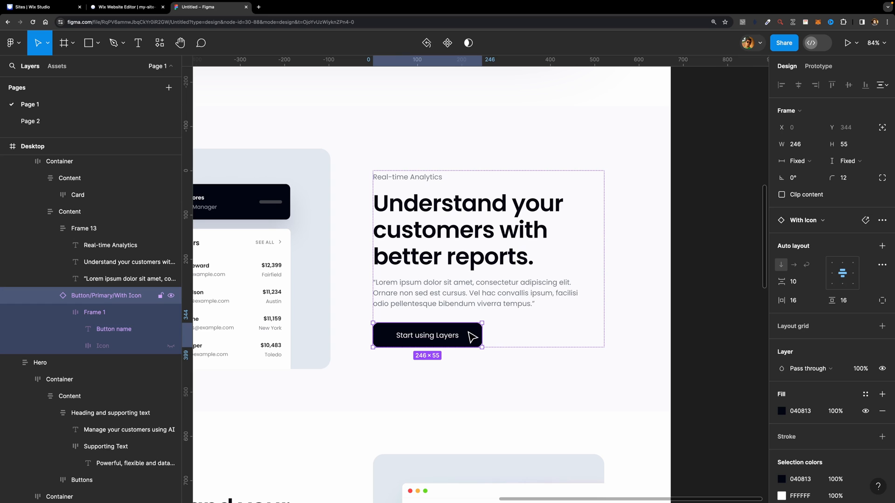
pyautogui.click(124, 7)
pyautogui.click(810, 154)
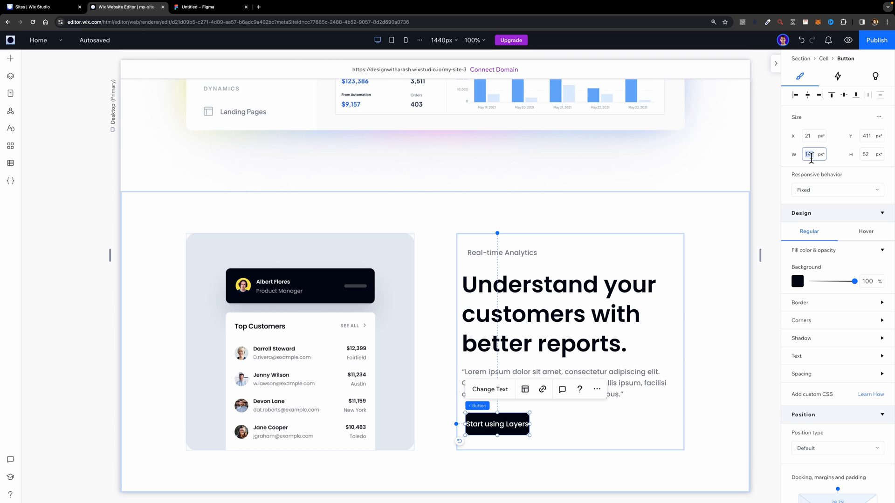
pyautogui.write('246')
pyautogui.press('Return')
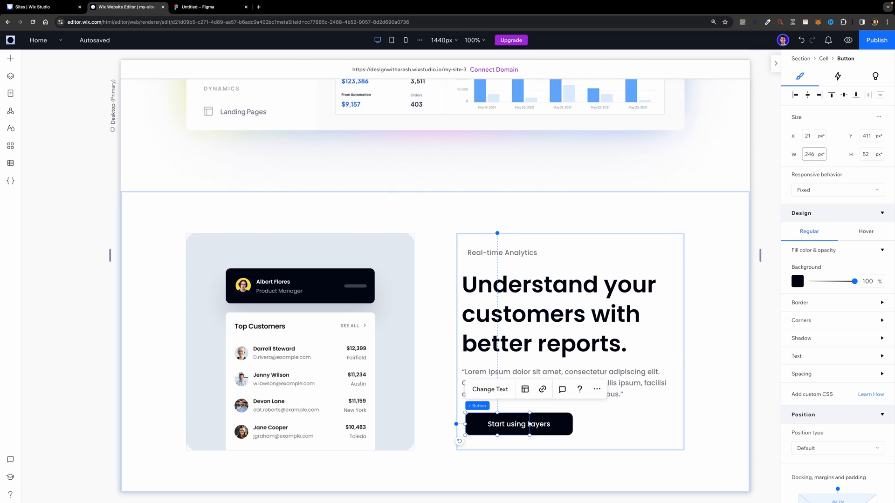
# Step: Combine the heading, "Real-time Analytics" label, Lorem ipsum paragraph and "Start using Layers" button into one stack
pyautogui.click(536, 327)
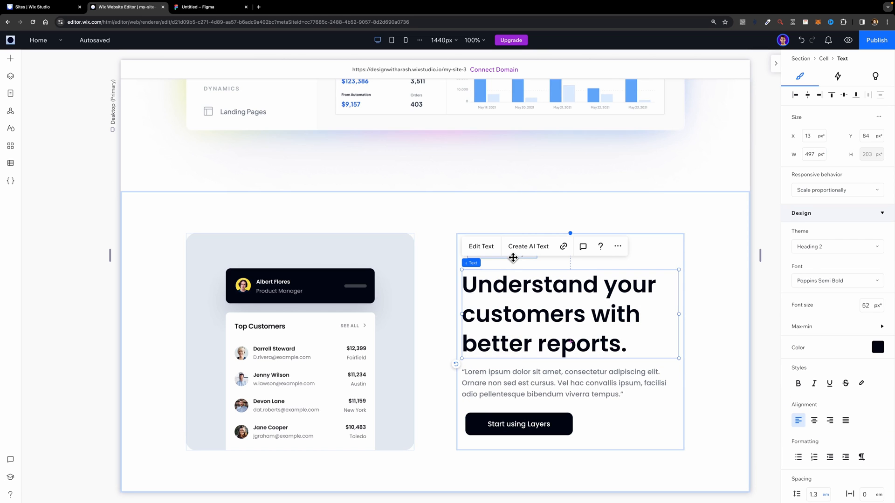
pyautogui.keyDown('shift'); pyautogui.click(513, 257); pyautogui.keyUp('shift')
pyautogui.keyDown('shift'); pyautogui.click(523, 390); pyautogui.keyUp('shift')
pyautogui.keyDown('shift'); pyautogui.click(522, 426); pyautogui.keyUp('shift')
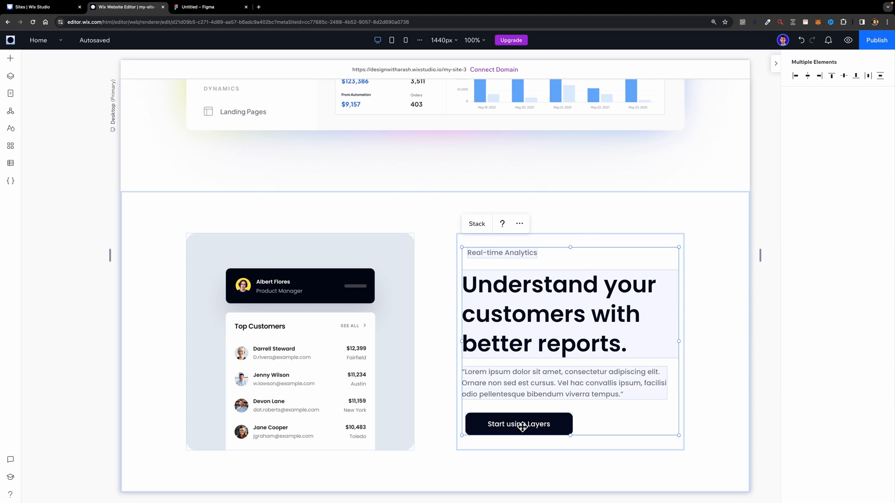
pyautogui.click(479, 226)
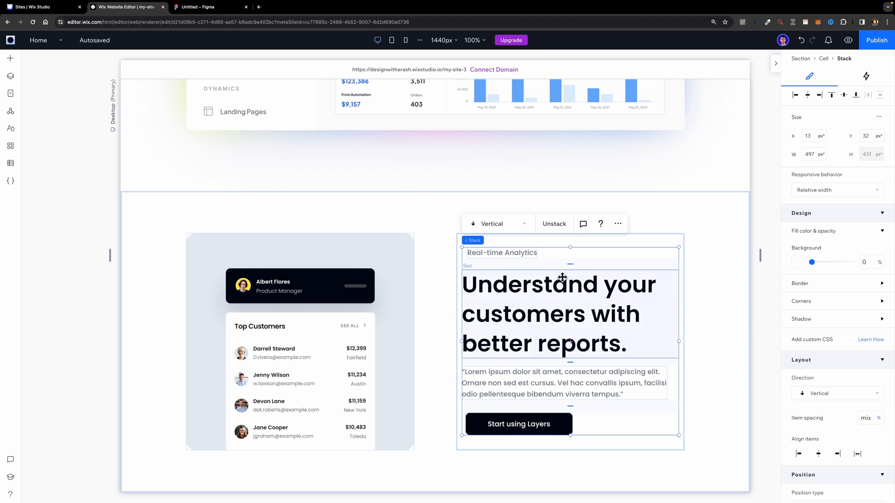
# Step: Left-align the label, heading, paragraph and button individually within the stack
pyautogui.click(506, 256)
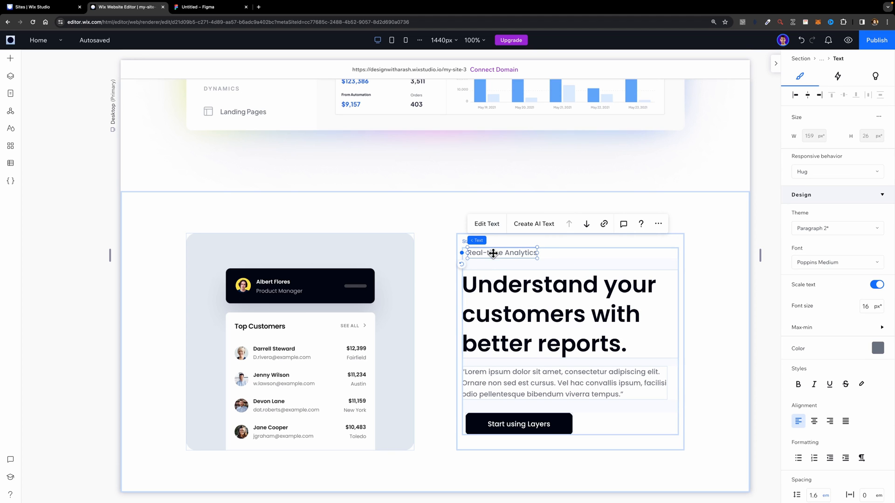
pyautogui.click(796, 97)
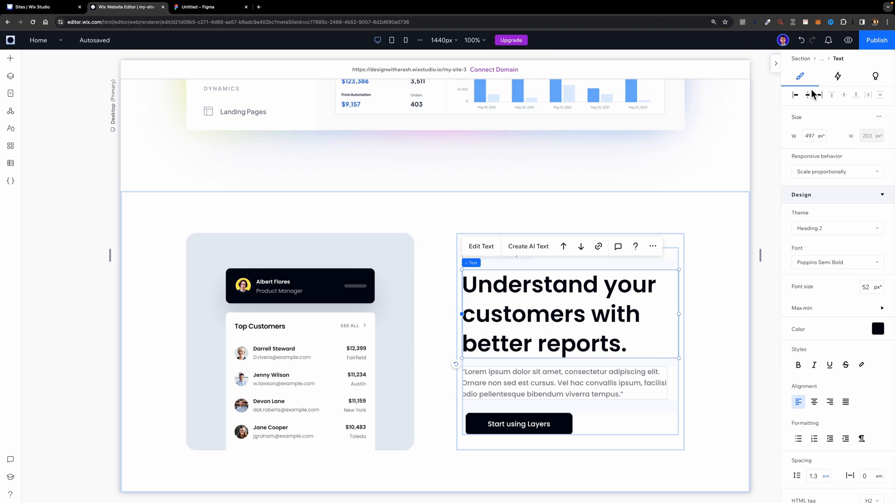
pyautogui.click(508, 376)
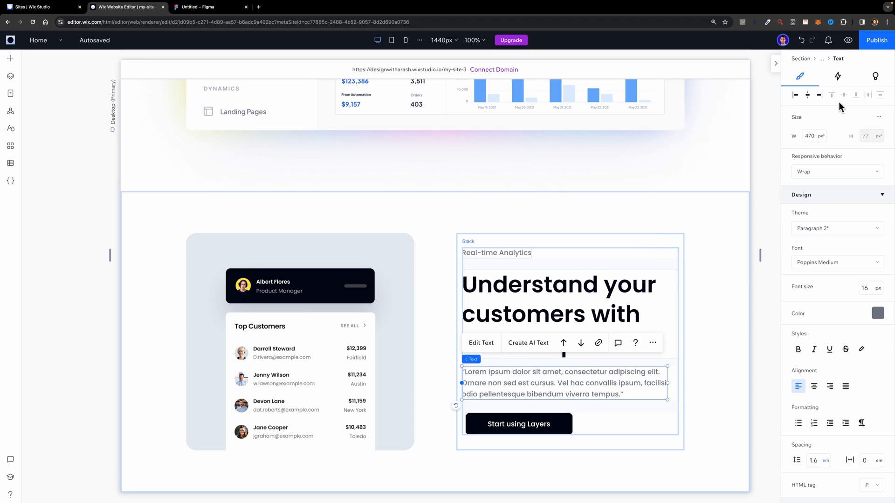
pyautogui.click(545, 420)
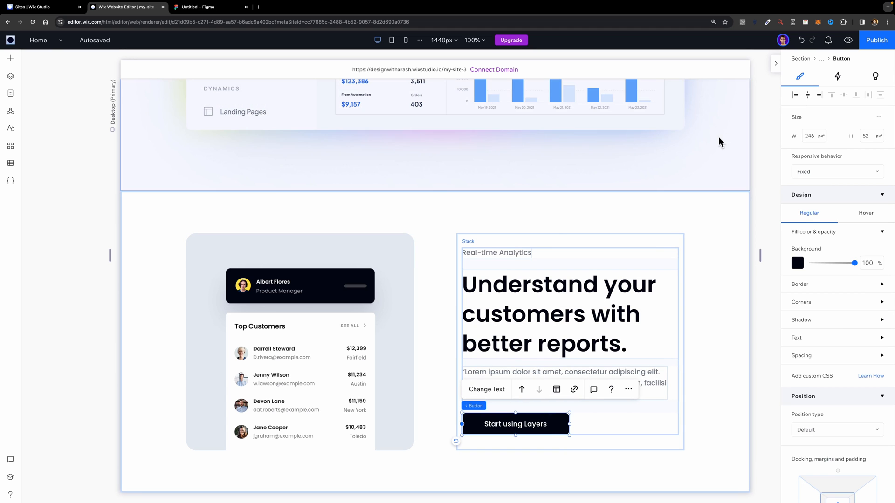
# Step: Match the stack's spacing to the Figma Features content: 16 px between the label, heading and paragraph, and 32 px above the button
pyautogui.click(530, 267)
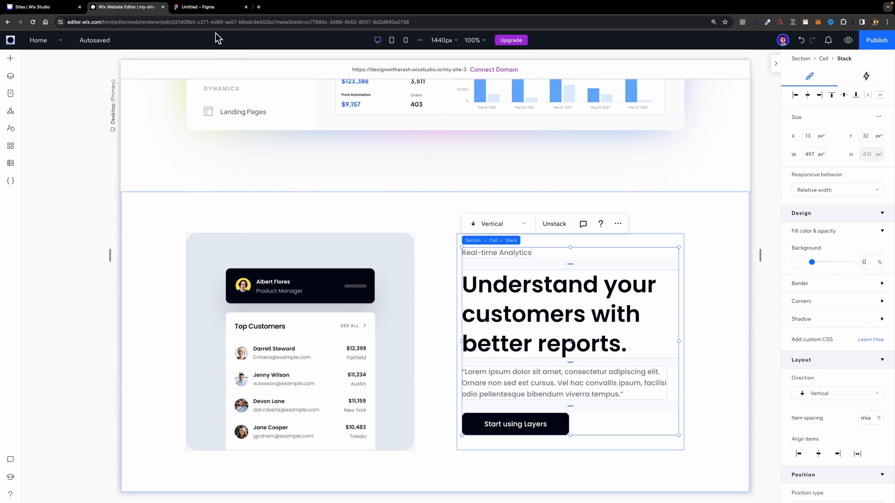
pyautogui.click(216, 9)
pyautogui.click(430, 218)
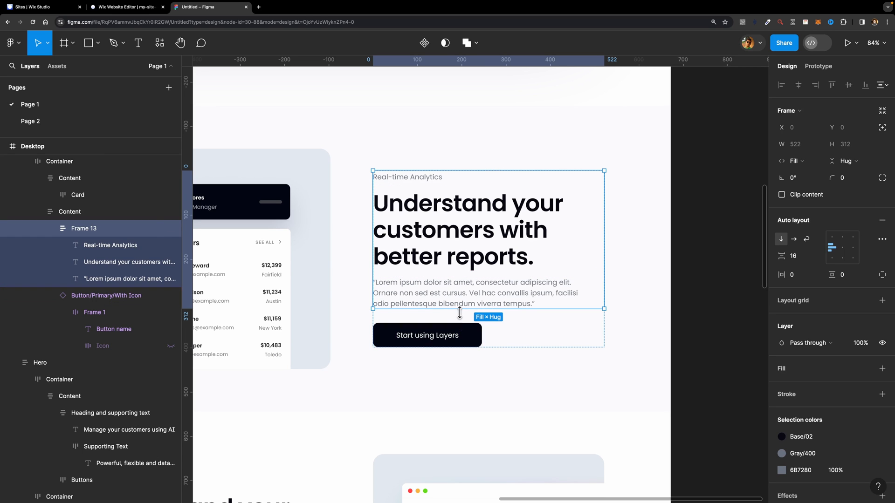
pyautogui.press('alt')
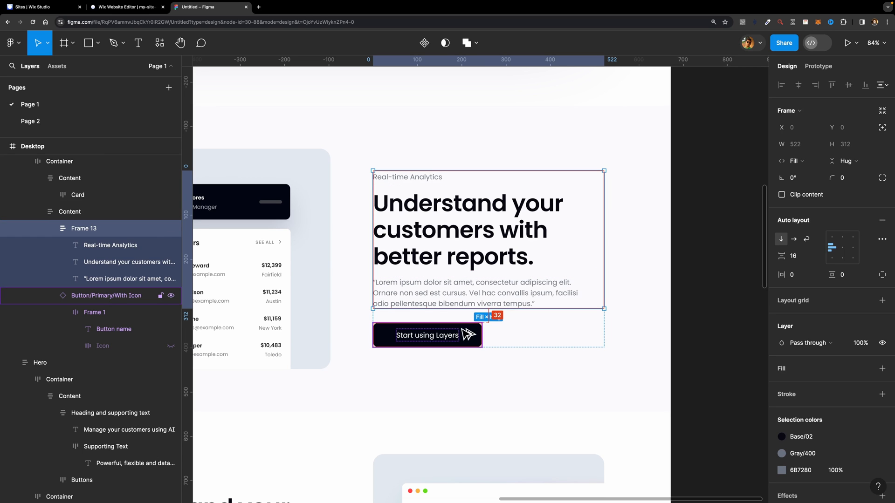
pyautogui.click(126, 9)
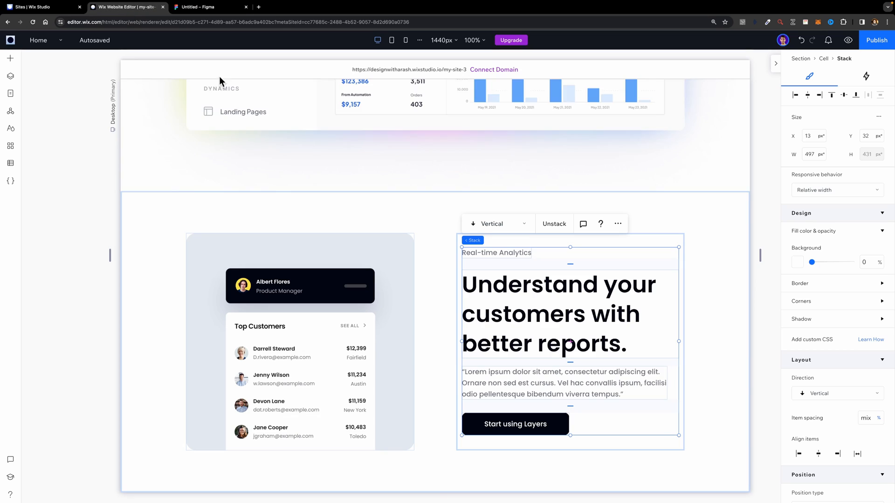
pyautogui.click(571, 265)
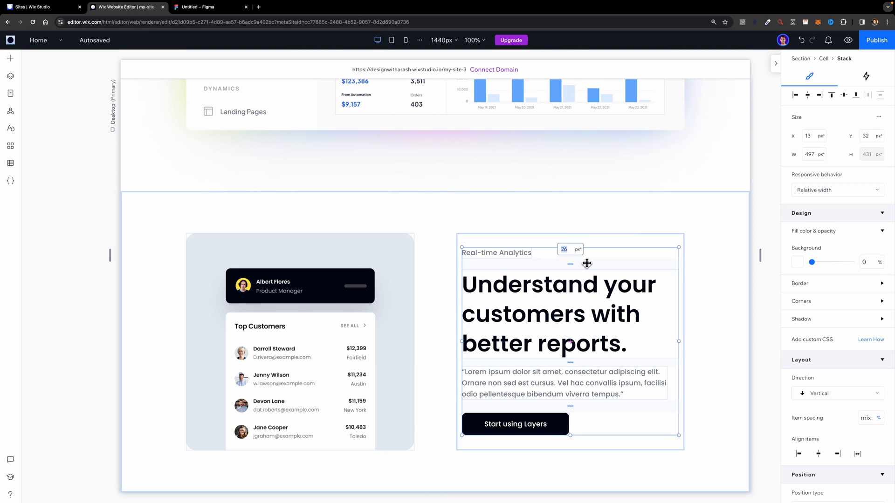
pyautogui.click(571, 359)
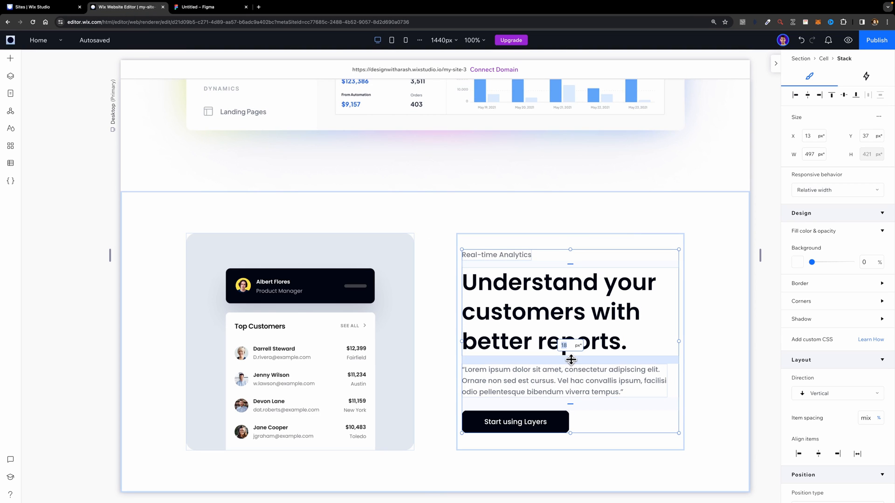
pyautogui.write('1')
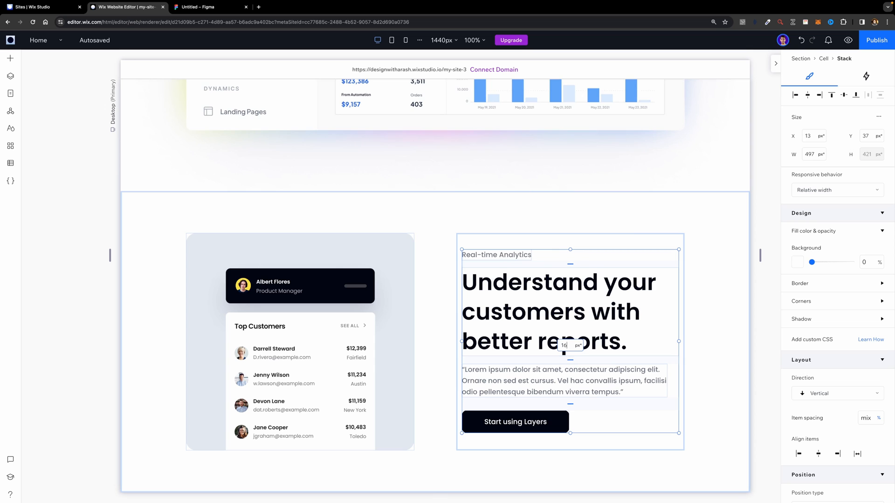
pyautogui.click(570, 403)
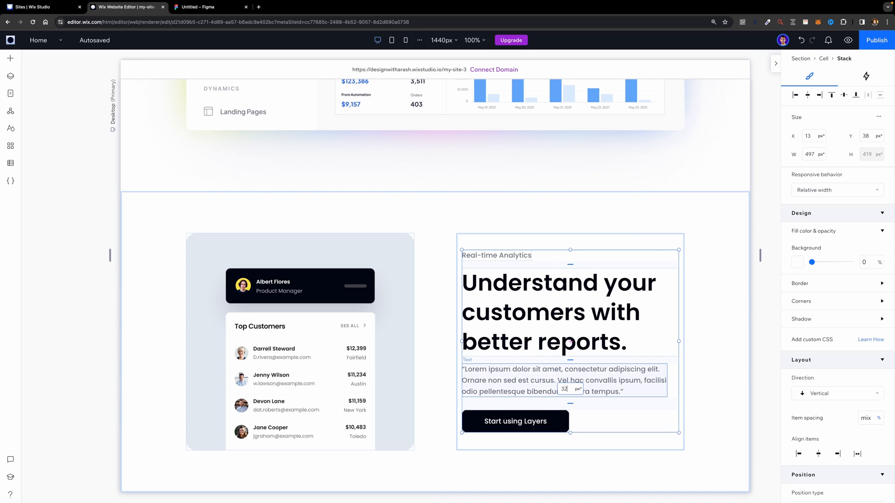
pyautogui.press('Return')
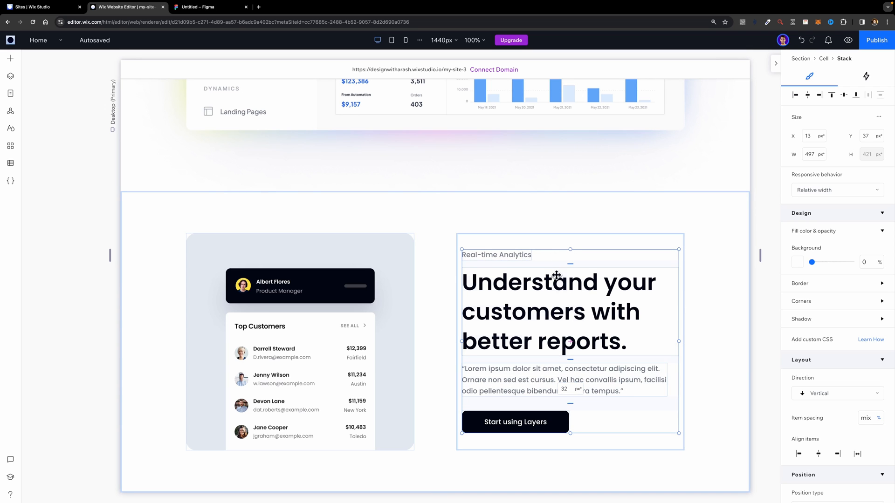
# Step: Align the stack to the right cell's left edge and set its width to 100% of the cell (522 px)
pyautogui.click(796, 95)
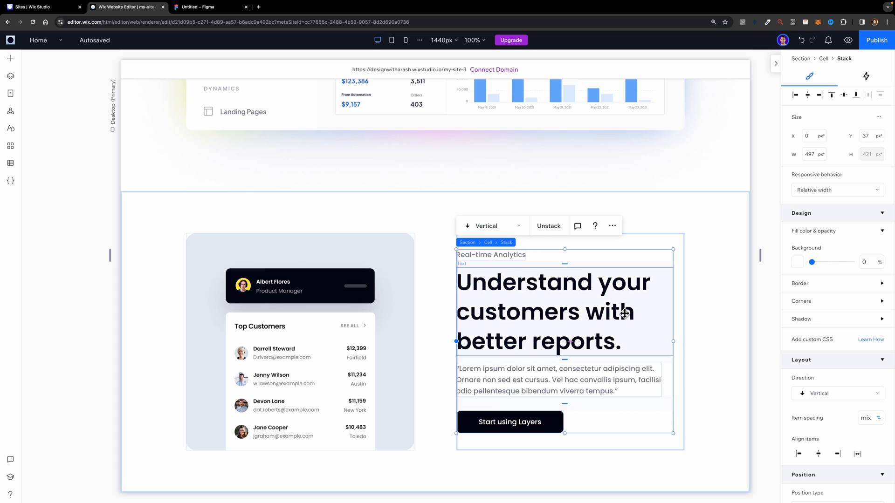
pyautogui.click(812, 154)
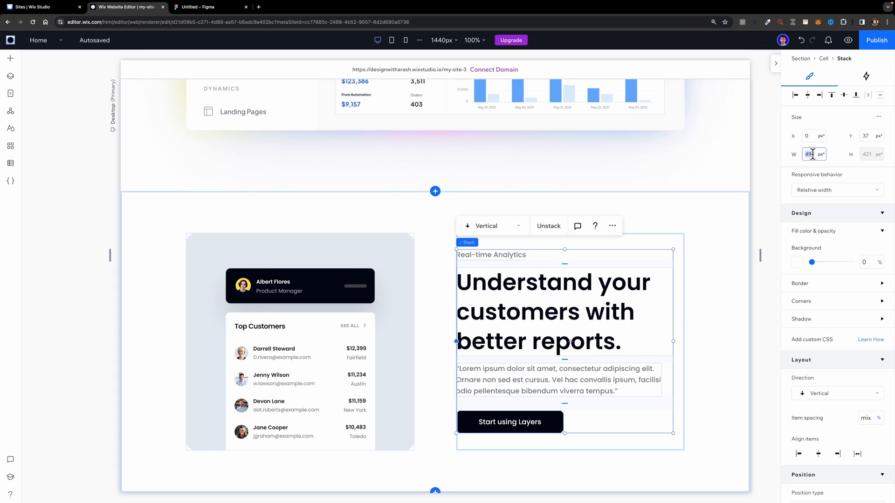
pyautogui.write('100')
pyautogui.press('Return')
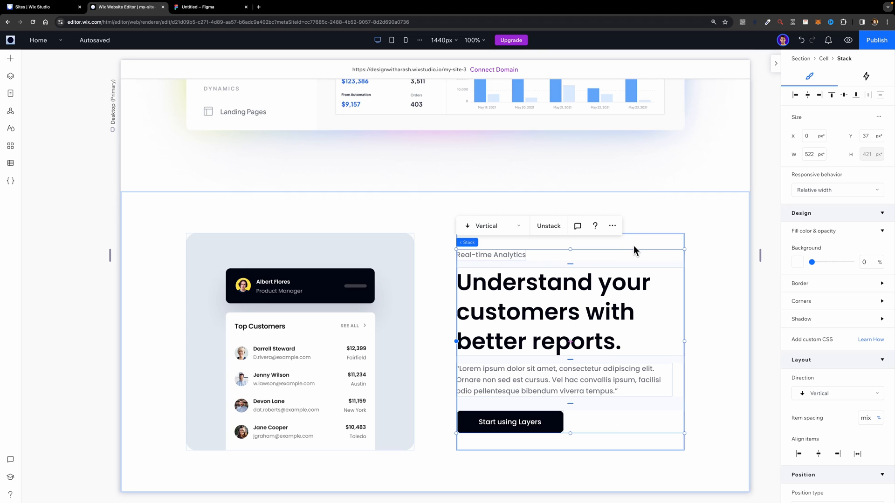
# Step: Preview the site and narrow the preview to about 1376 px to check how the Features section responds
pyautogui.click(848, 42)
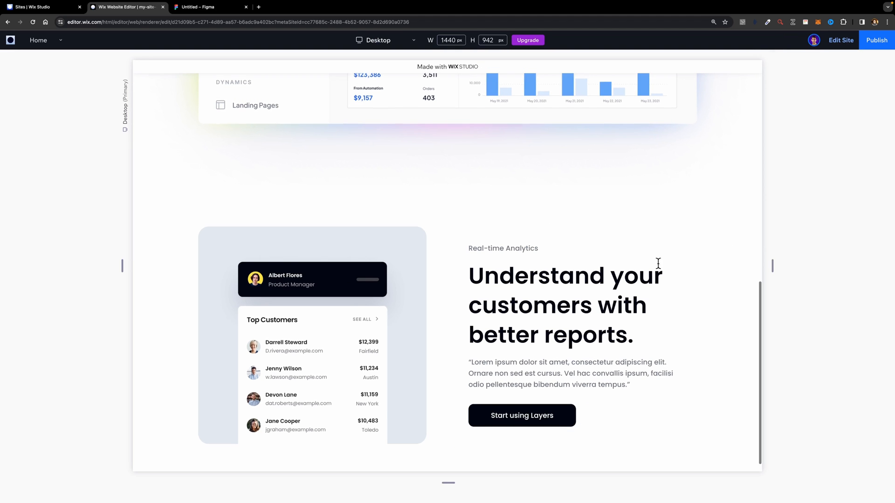
pyautogui.scroll(-1, 658, 264)
pyautogui.moveTo(774, 265); pyautogui.dragTo(742, 268)
pyautogui.moveTo(771, 265); pyautogui.dragTo(715, 264)
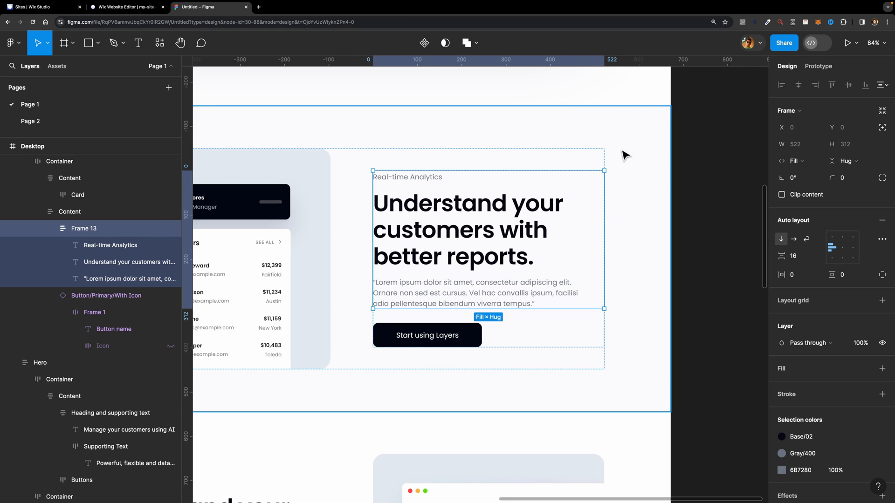
# Step: Set the Features section's background to #F9FAFB, matching the Figma frame's fill, and preview how it follows the hero section
pyautogui.click(624, 152)
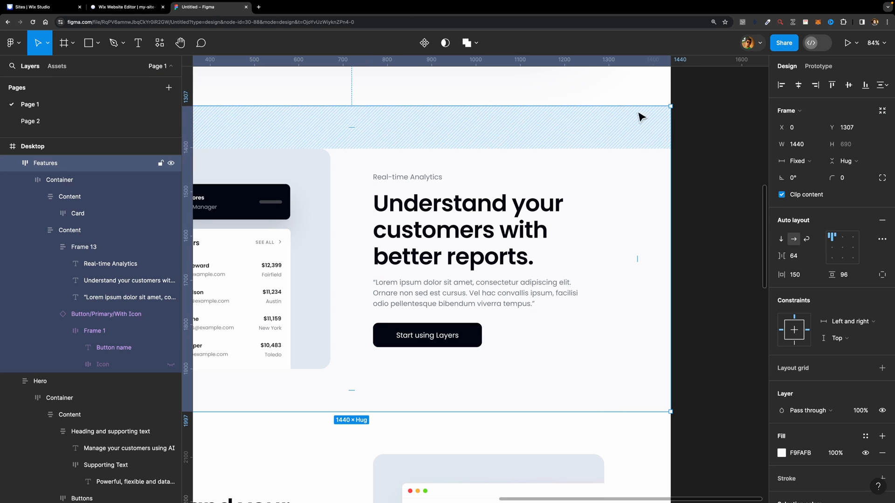
pyautogui.click(147, 10)
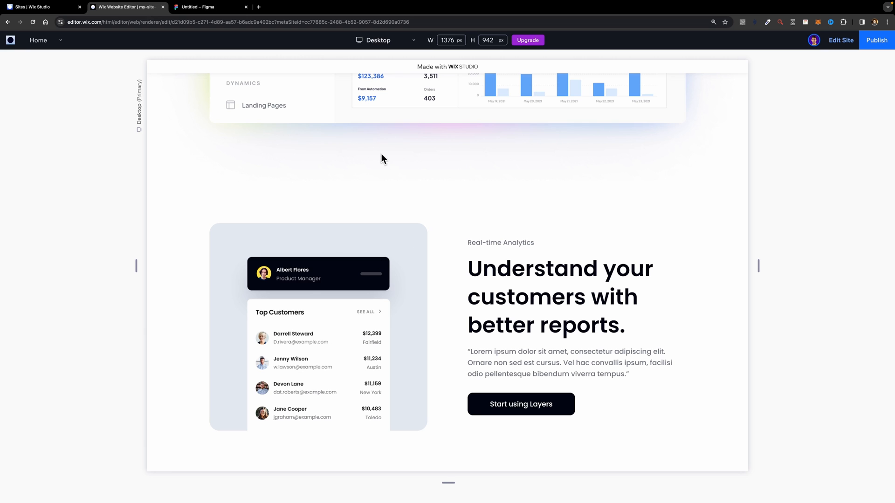
pyautogui.click(834, 48)
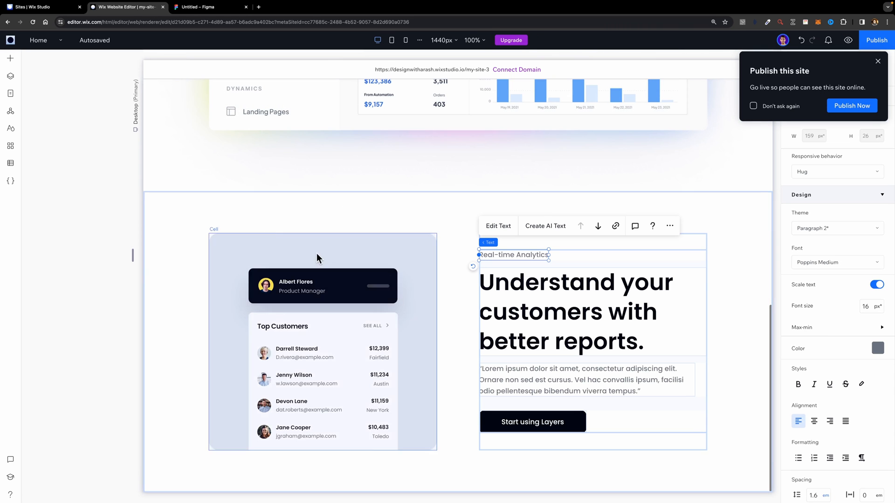
pyautogui.click(161, 224)
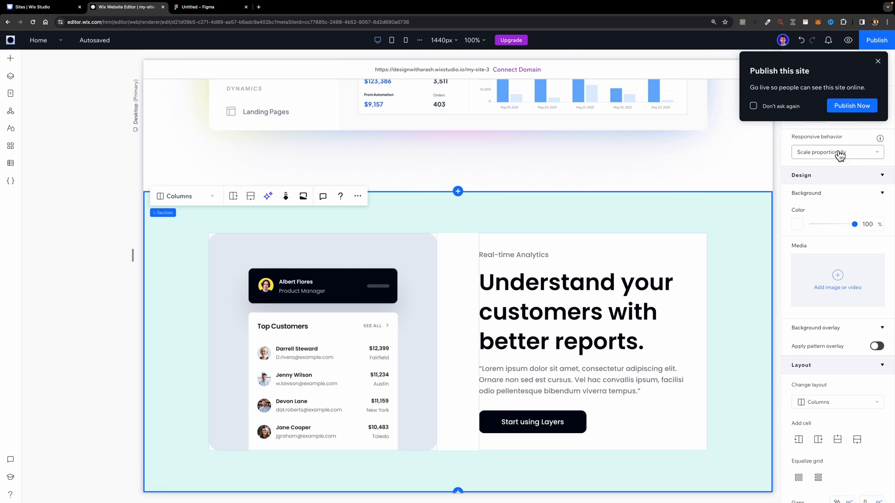
pyautogui.click(879, 61)
pyautogui.click(798, 225)
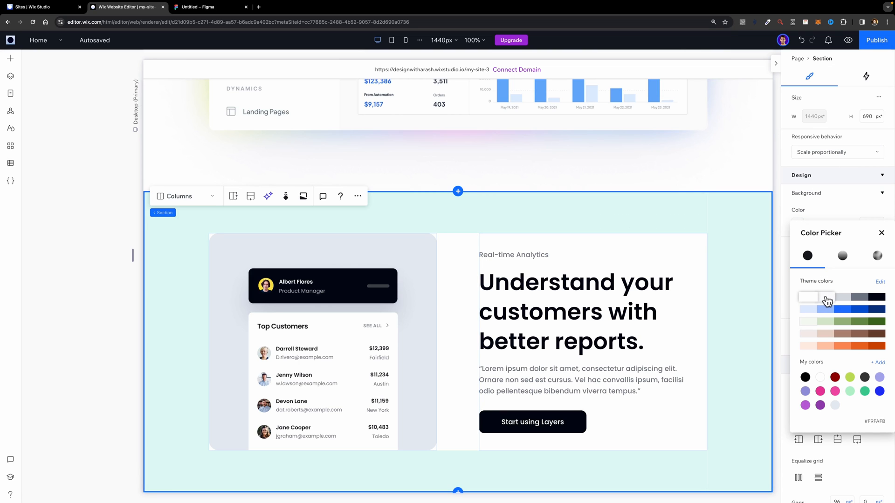
pyautogui.click(845, 45)
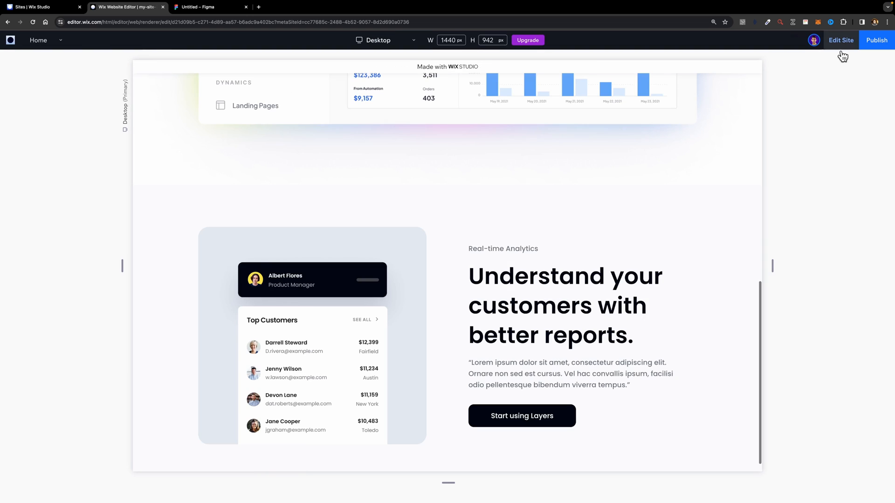
pyautogui.scroll(3, 709, 239)
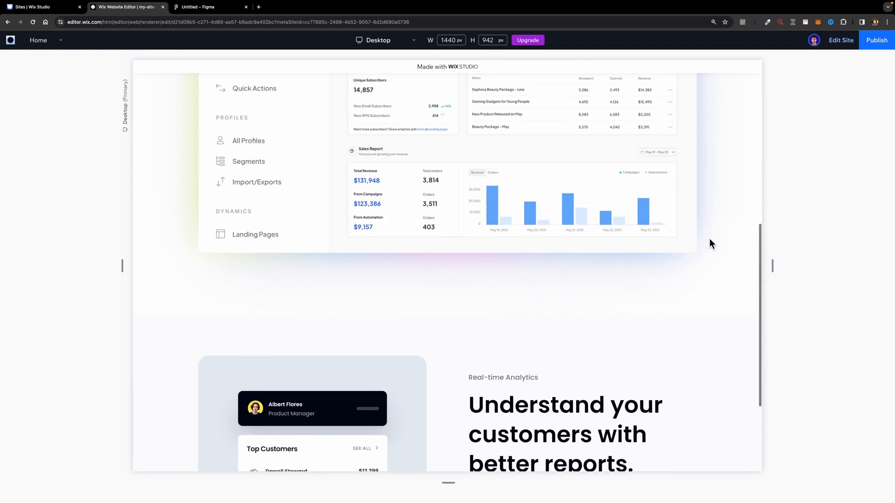
pyautogui.scroll(-3, 710, 239)
pyautogui.press('Escape')
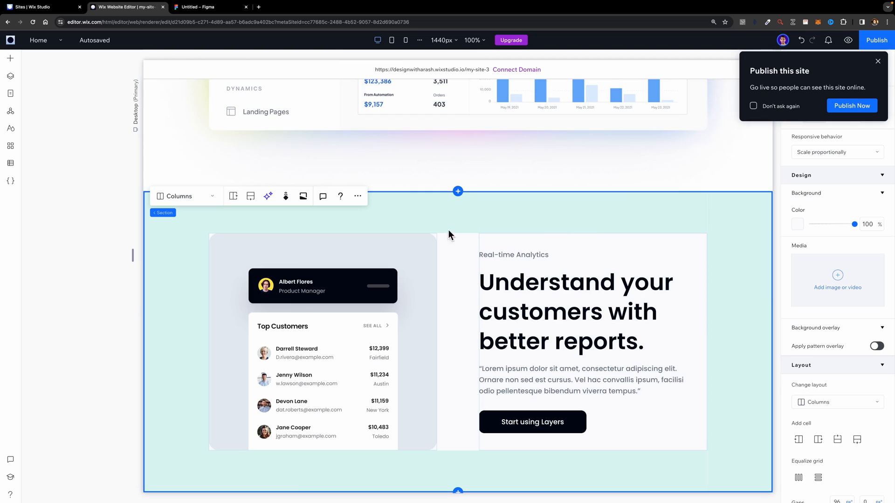
# Step: Check the second Features block in the Figma design, switch back to Wix Studio and duplicate the existing Features section
pyautogui.click(222, 12)
pyautogui.scroll(-5, 468, 297)
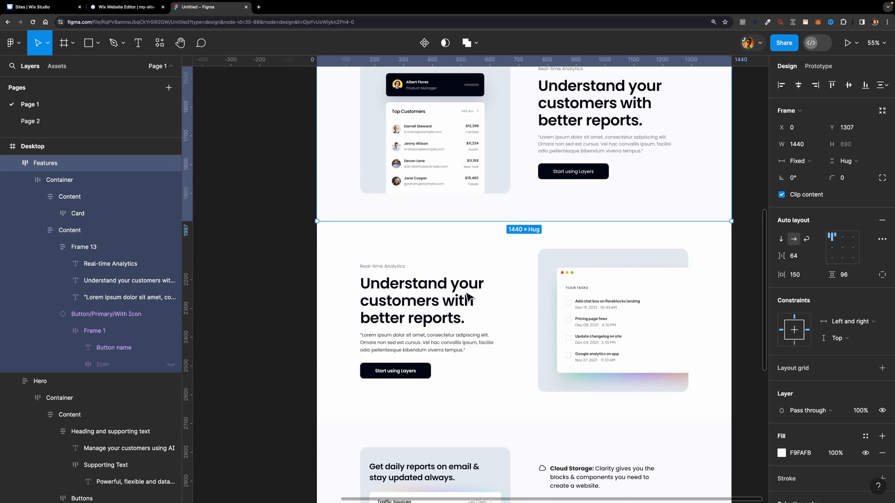
pyautogui.scroll(-2, 469, 298)
pyautogui.scroll(2, 472, 300)
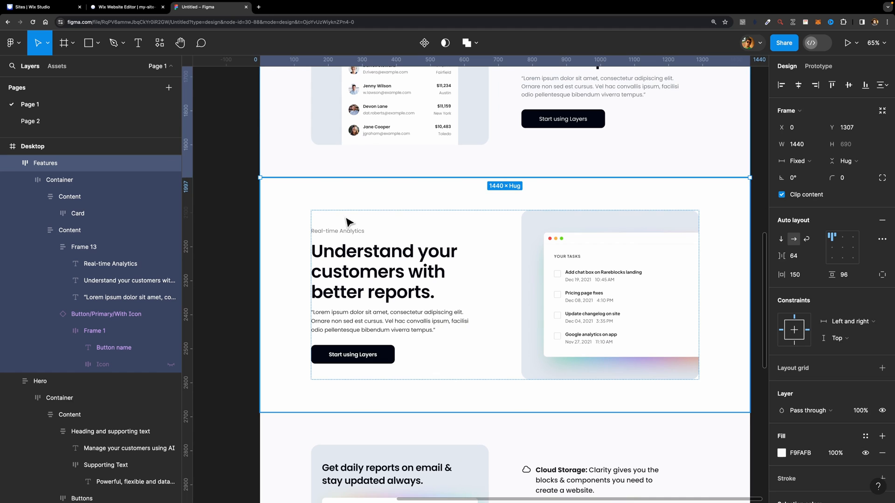
pyautogui.click(147, 10)
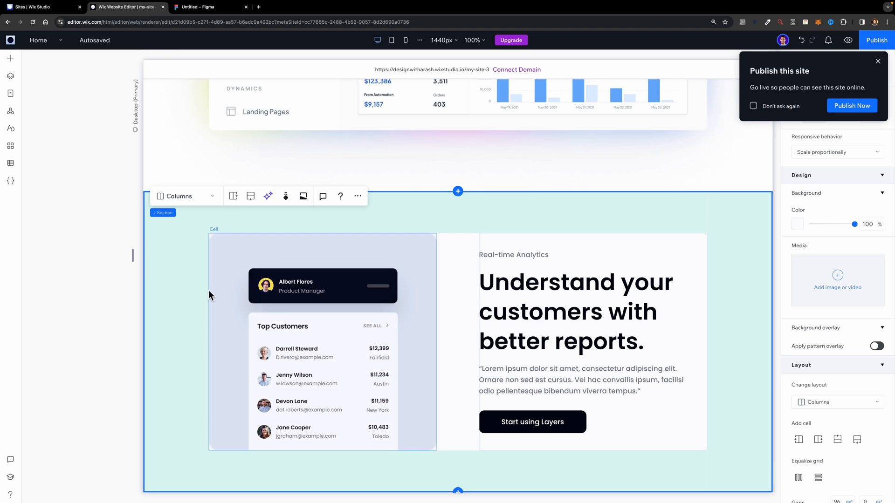
pyautogui.click(11, 76)
pyautogui.click(44, 335)
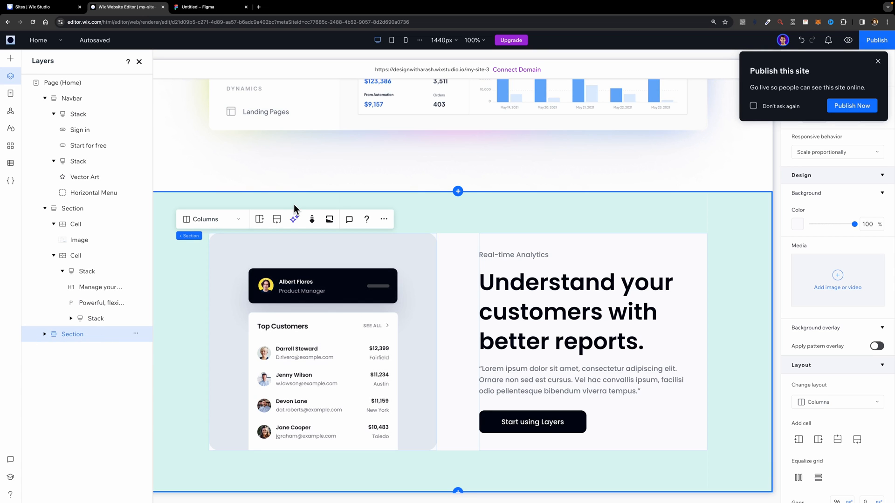
pyautogui.hotkey('ctrl', 'd')
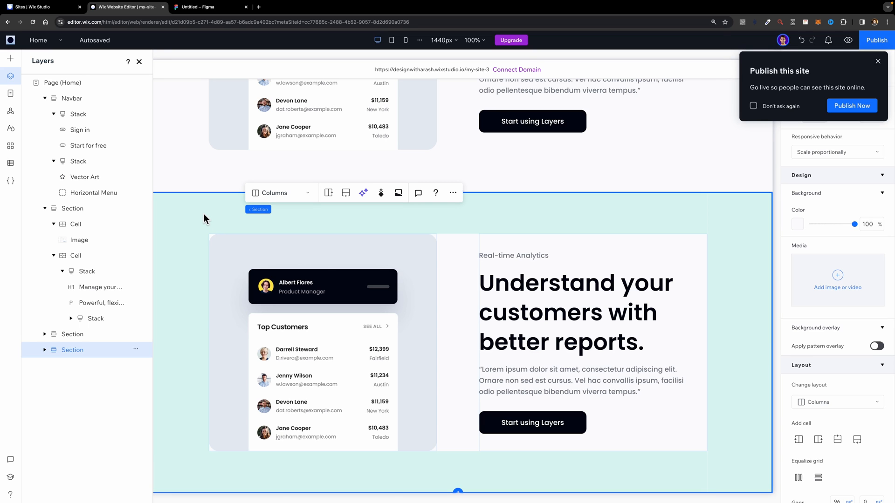
# Step: Set the duplicated section's background to white (#FFFFFF) and swap its cells so the text cell is on the left
pyautogui.click(799, 224)
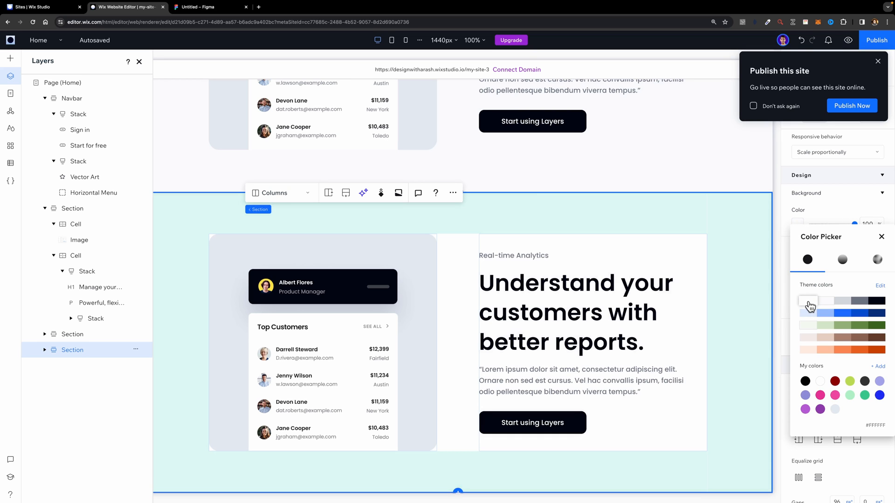
pyautogui.click(879, 63)
pyautogui.click(879, 63)
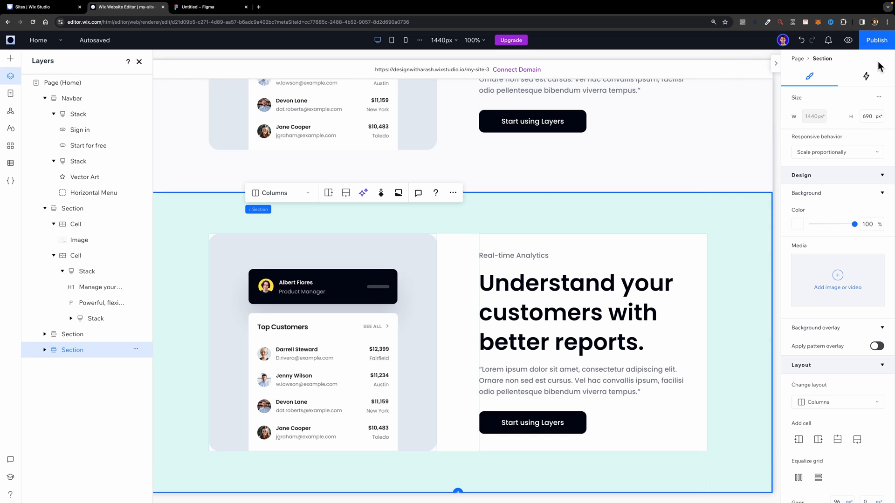
pyautogui.click(489, 259)
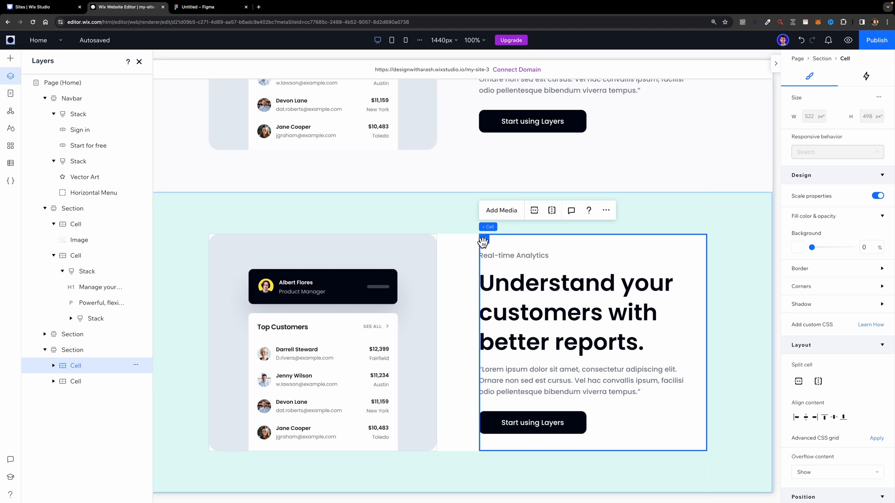
pyautogui.moveTo(485, 239); pyautogui.dragTo(272, 246)
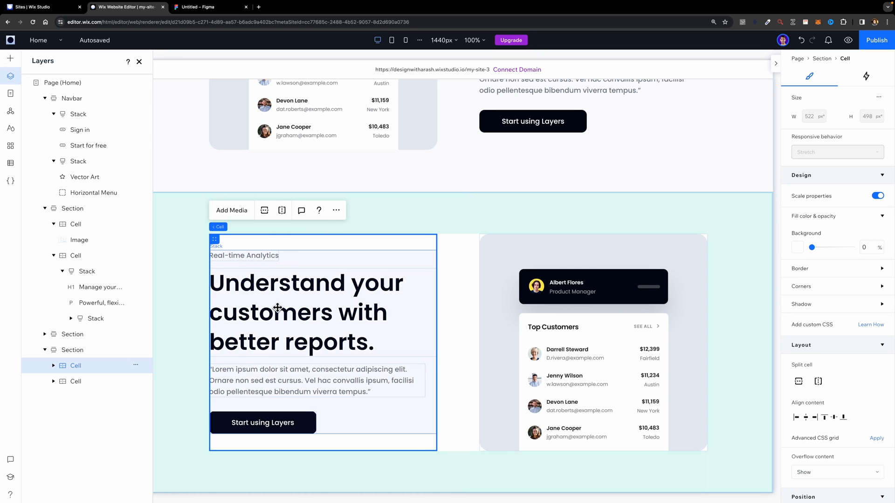
# Step: Replace the Top Customers image in the duplicated section with the Your Tasks image from the recent site files
pyautogui.click(539, 307)
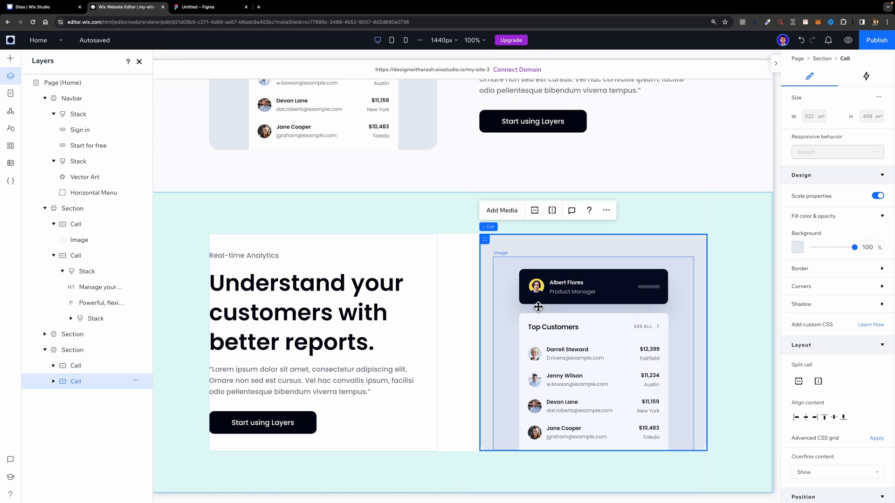
pyautogui.click(564, 298)
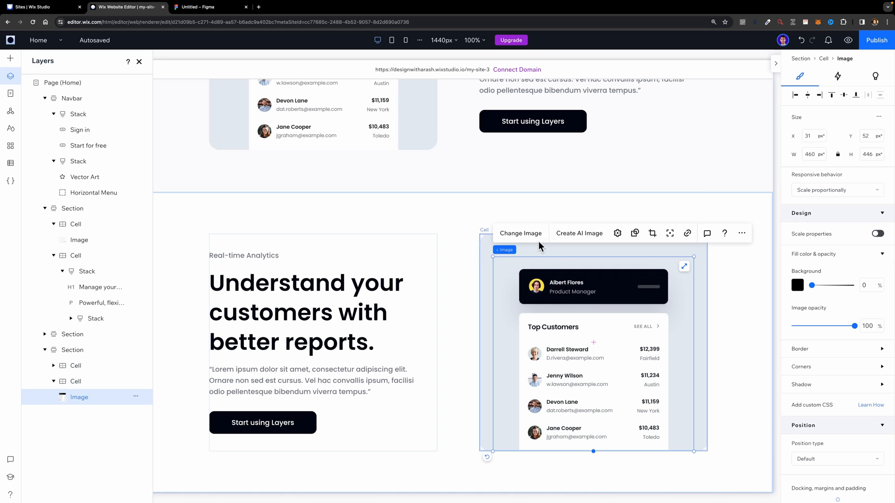
pyautogui.click(523, 234)
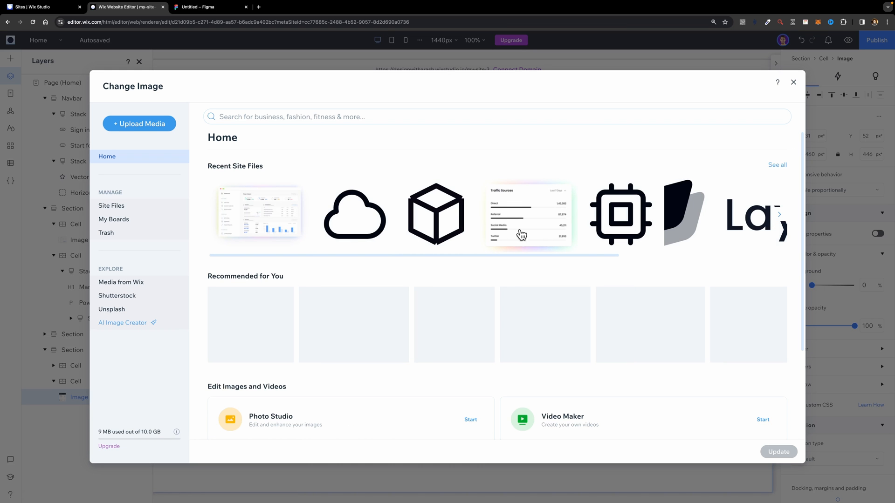
pyautogui.hscroll(10, 522, 235)
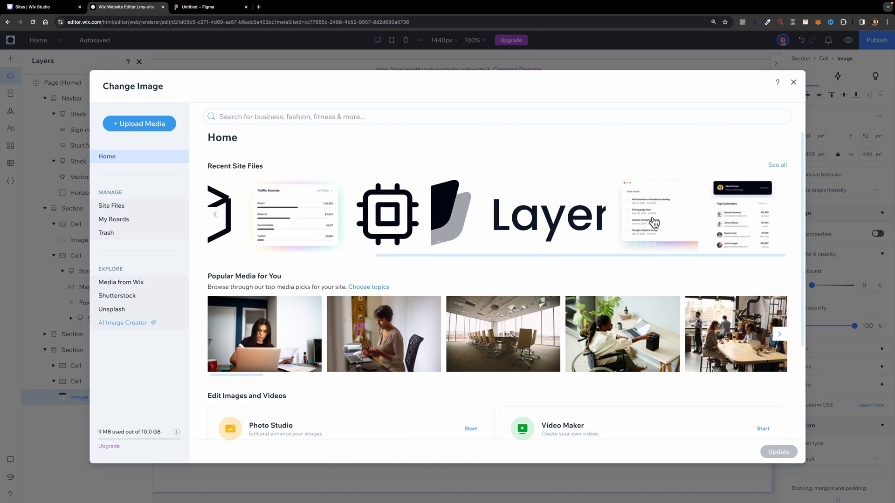
pyautogui.click(654, 222)
pyautogui.click(785, 452)
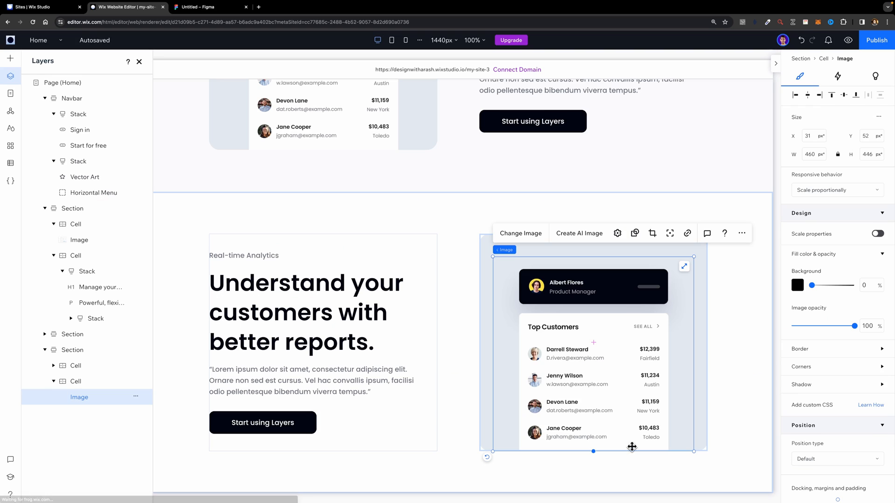
# Step: Move the Your Tasks image flush with its cell's right edge, enlarge it to about 487 × 472 px, and preview the section's responsiveness
pyautogui.moveTo(660, 300); pyautogui.dragTo(669, 300)
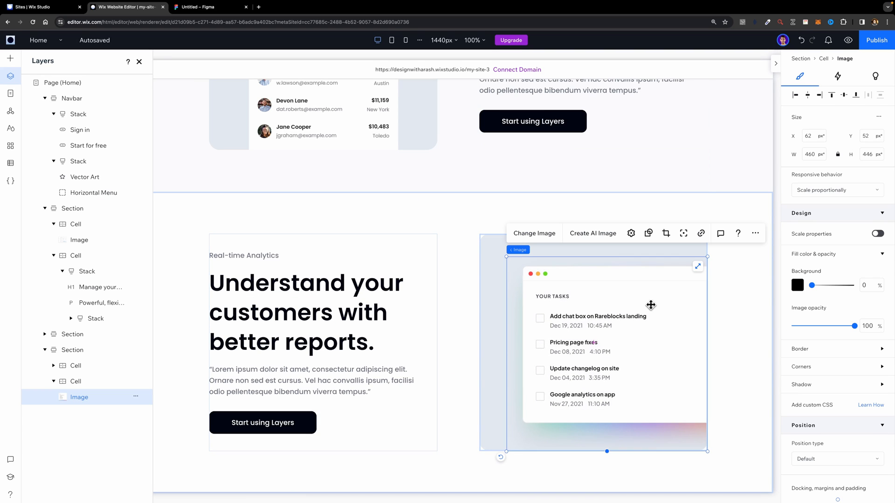
pyautogui.moveTo(507, 257); pyautogui.dragTo(496, 258)
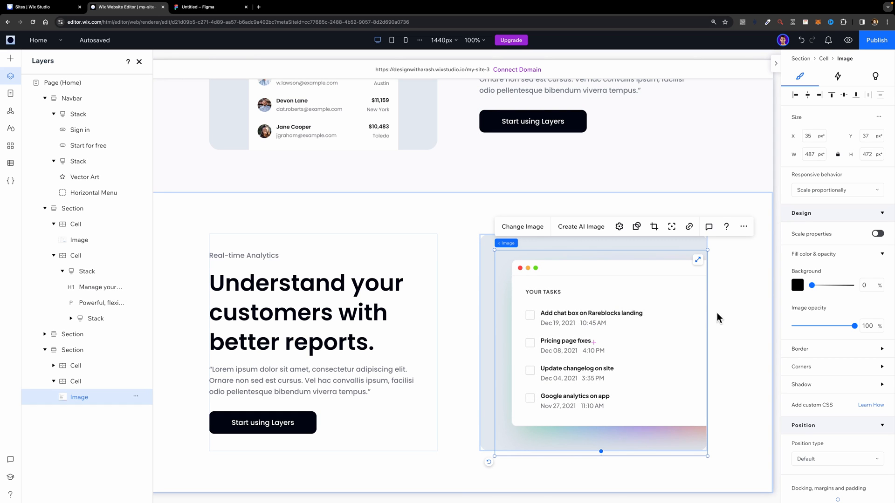
pyautogui.click(849, 41)
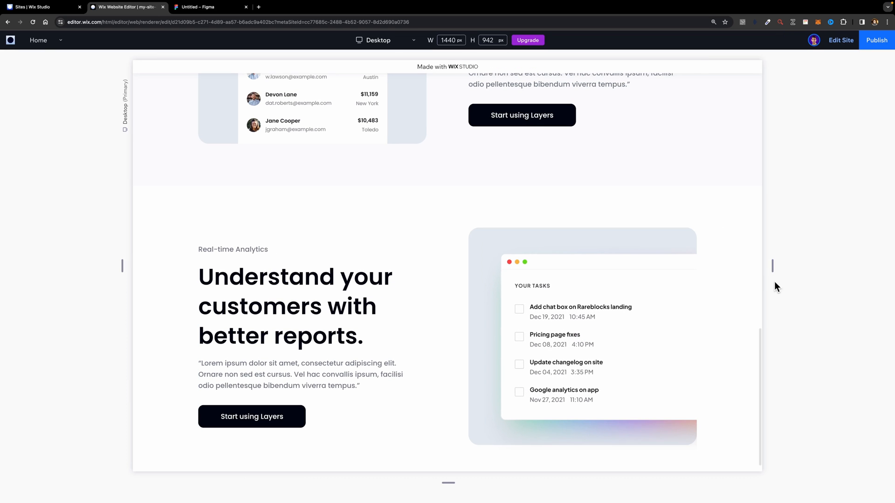
pyautogui.moveTo(772, 265); pyautogui.dragTo(746, 267)
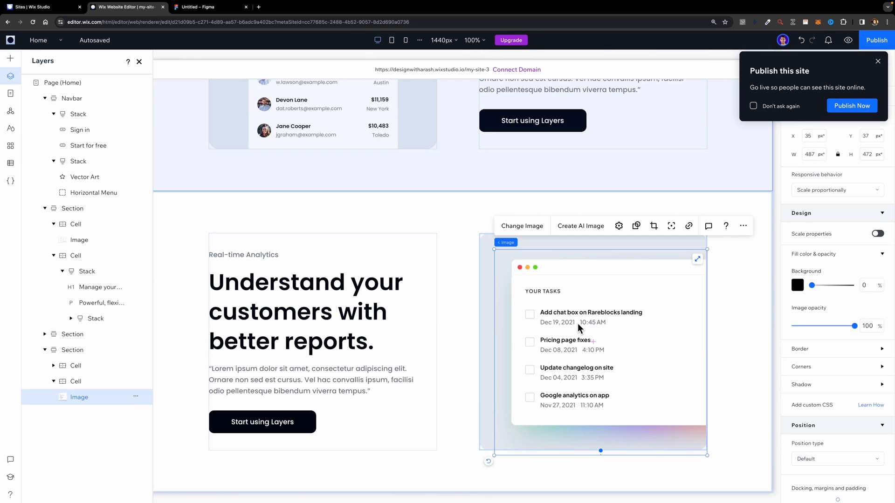
# Step: Duplicate the first Features section and move the copy below the Your Tasks section
pyautogui.click(446, 119)
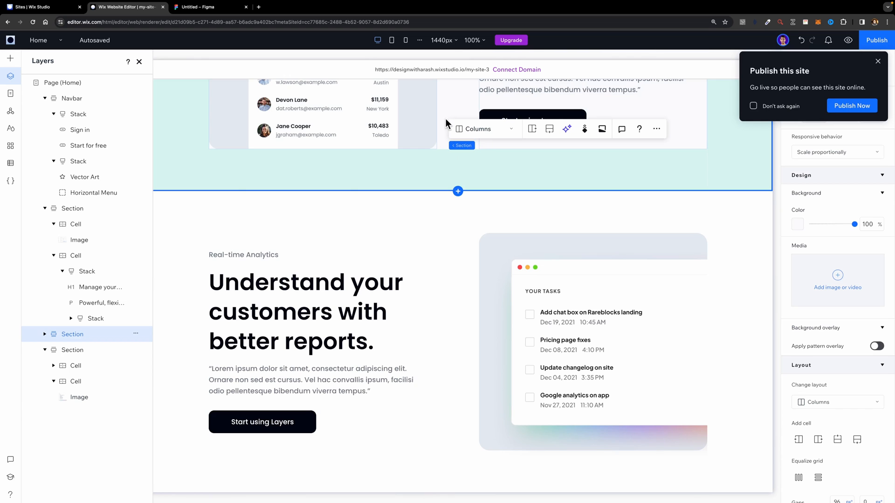
pyautogui.hotkey('ctrl', 'd')
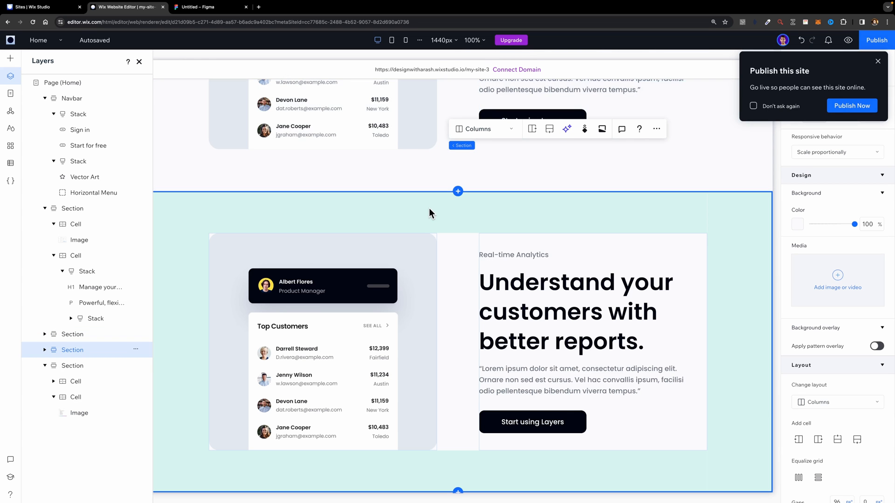
pyautogui.moveTo(65, 366); pyautogui.dragTo(63, 368)
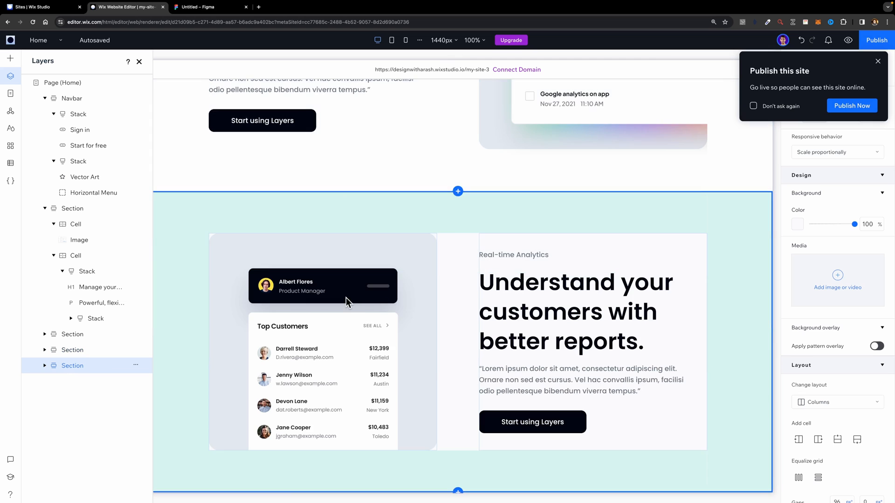
# Step: Replace the Top Customers image in the third Features section with the Traffic Sources image from the recent site files
pyautogui.click(344, 304)
pyautogui.click(252, 233)
pyautogui.click(567, 251)
pyautogui.click(779, 451)
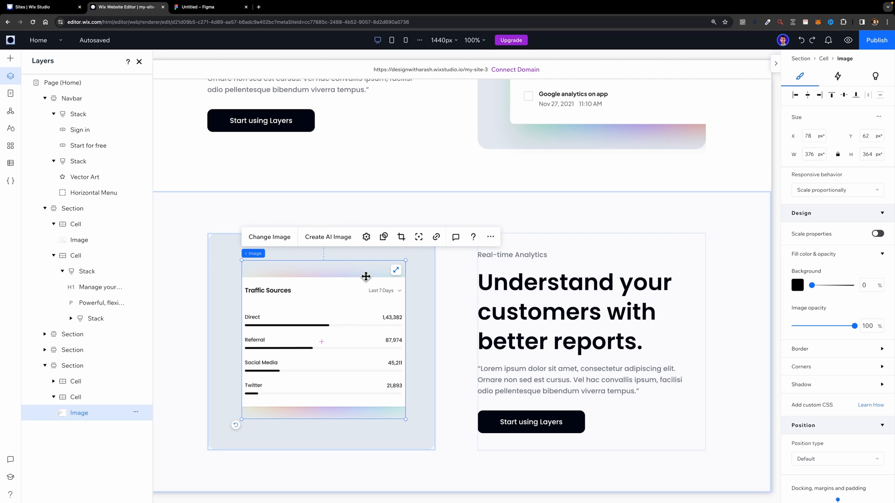
# Step: Widen the Traffic Sources image's crop to show the whole card, about 529 × 391 px, and place it along the cell's bottom edge
pyautogui.click(402, 238)
pyautogui.moveTo(406, 340); pyautogui.dragTo(424, 341)
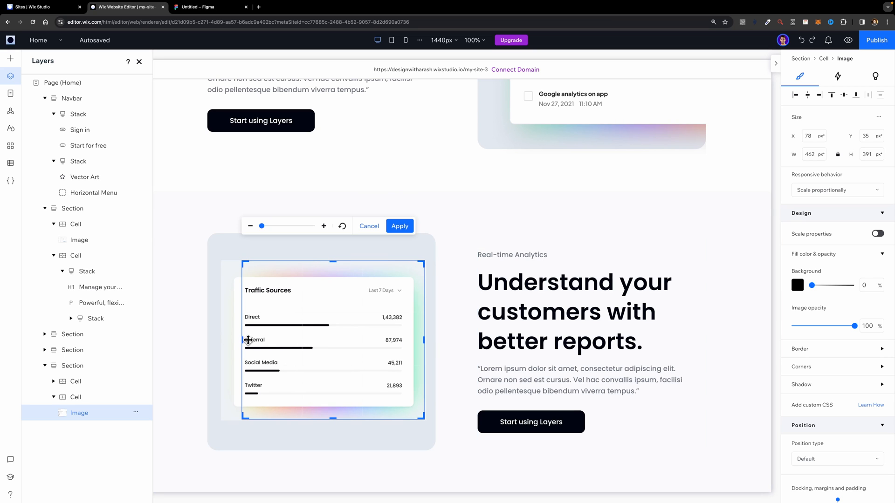
pyautogui.moveTo(246, 335); pyautogui.dragTo(213, 343)
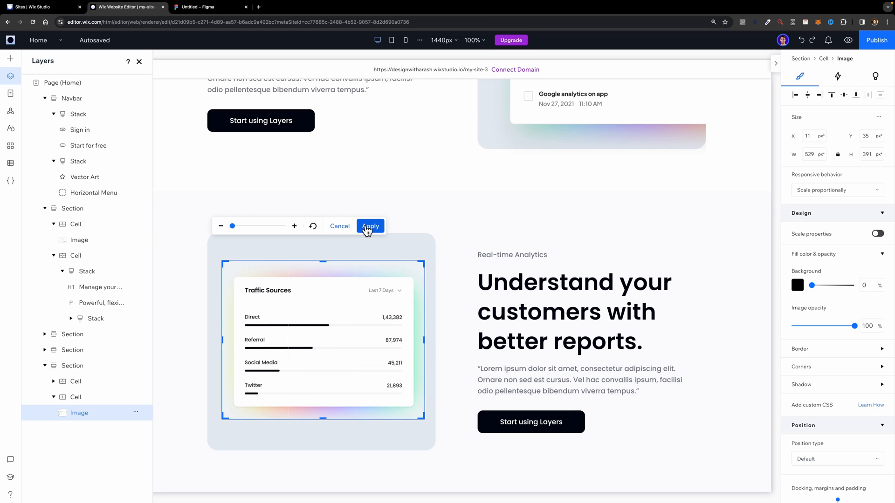
pyautogui.click(368, 226)
pyautogui.moveTo(350, 284); pyautogui.dragTo(341, 318)
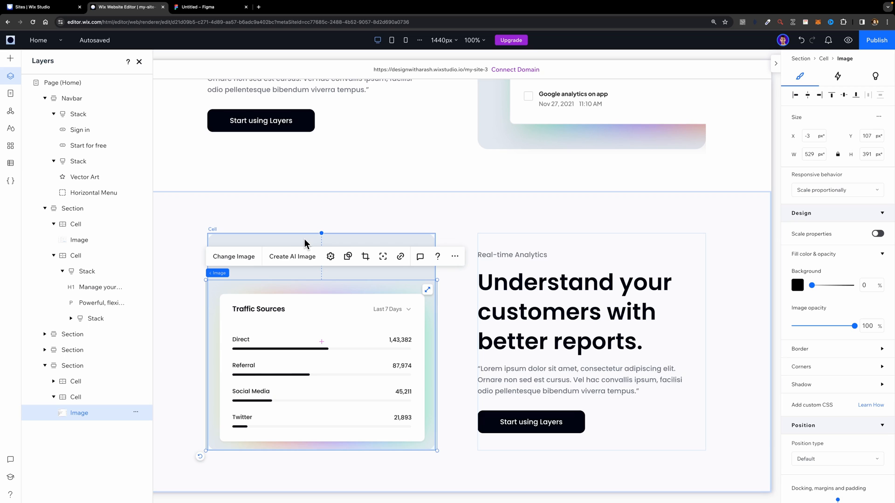
# Step: Copy the "Get daily reports on email & stay updated always." heading in Figma, and add a Heading 4 text above the Traffic Sources card in Wix Studio
pyautogui.click(196, 7)
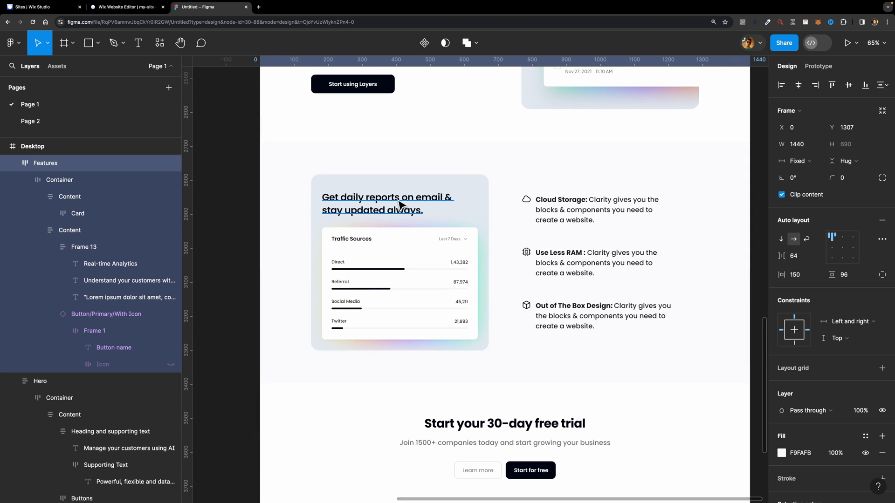
pyautogui.click(400, 205)
pyautogui.click(126, 6)
pyautogui.click(10, 58)
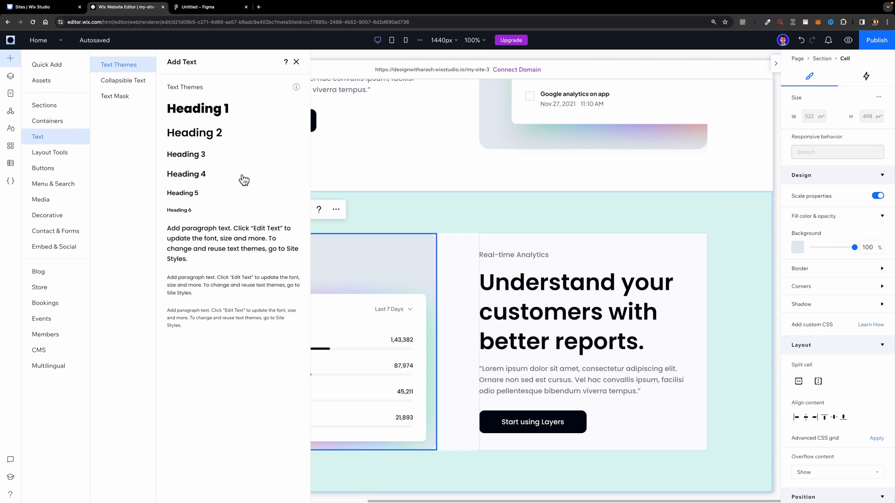
pyautogui.moveTo(204, 178); pyautogui.dragTo(300, 258)
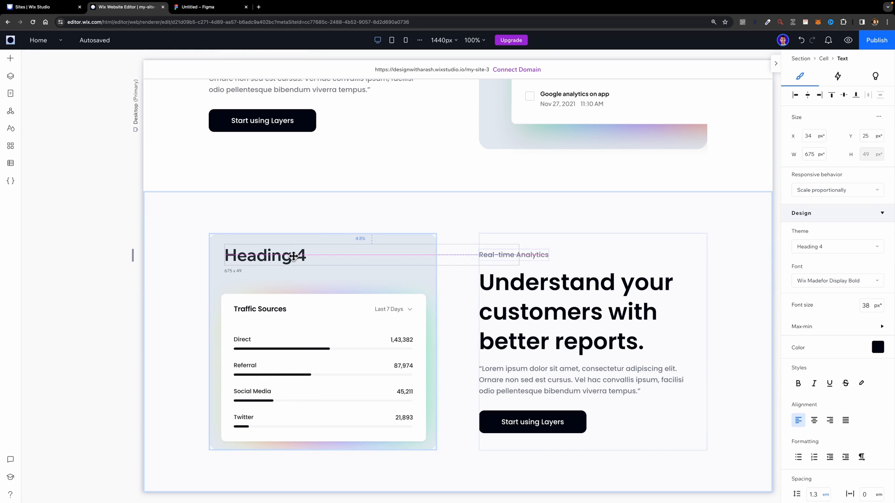
# Step: Set the site's Heading 4 typography style to 28 px Poppins Medium
pyautogui.click(10, 128)
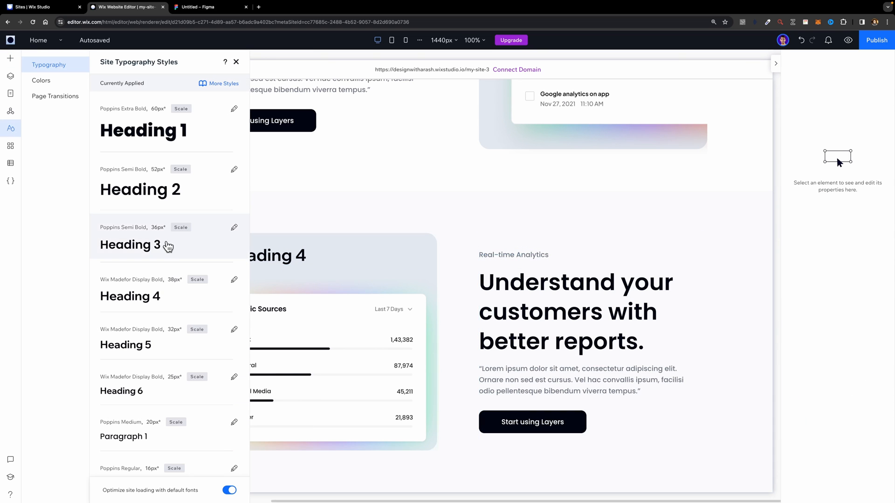
pyautogui.scroll(-1, 161, 284)
pyautogui.click(161, 265)
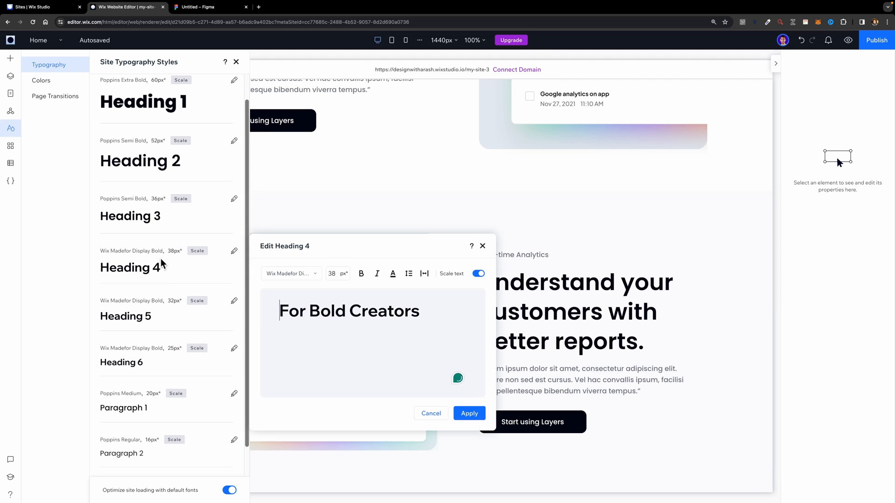
pyautogui.click(333, 274)
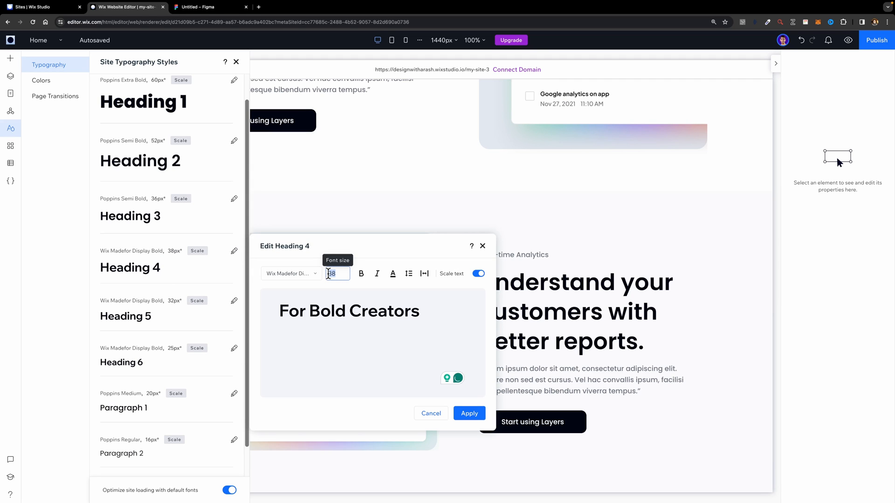
pyautogui.press('Return')
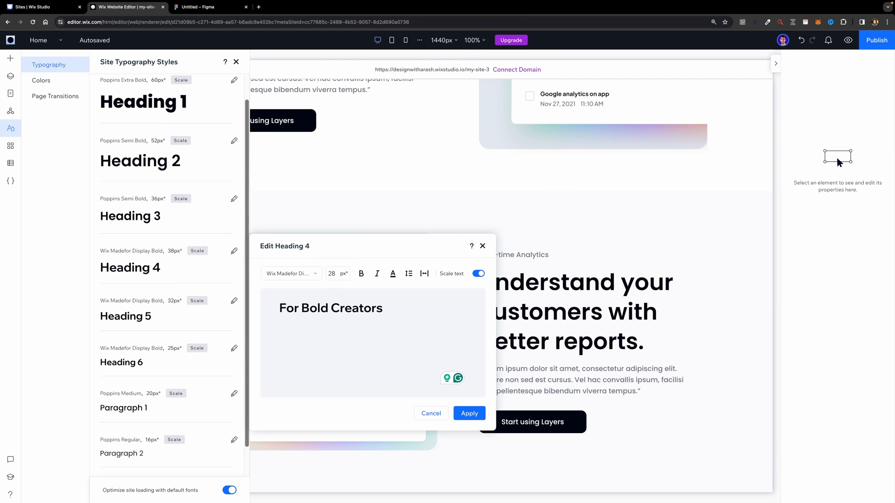
pyautogui.click(294, 275)
pyautogui.write('Poppins Mediu')
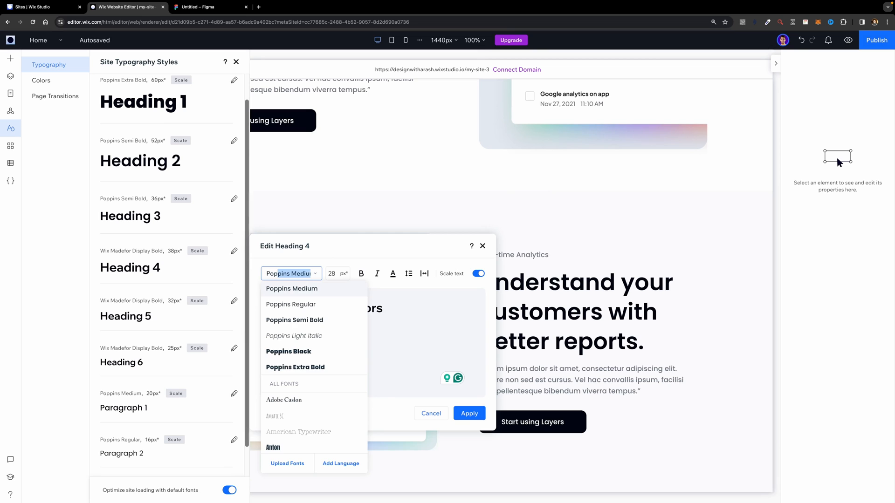
pyautogui.press('Return')
pyautogui.click(468, 414)
# Step: Set the new heading's font to Poppins Semi Bold and its text to "Get daily reports on email & stay updated always."
pyautogui.click(256, 251)
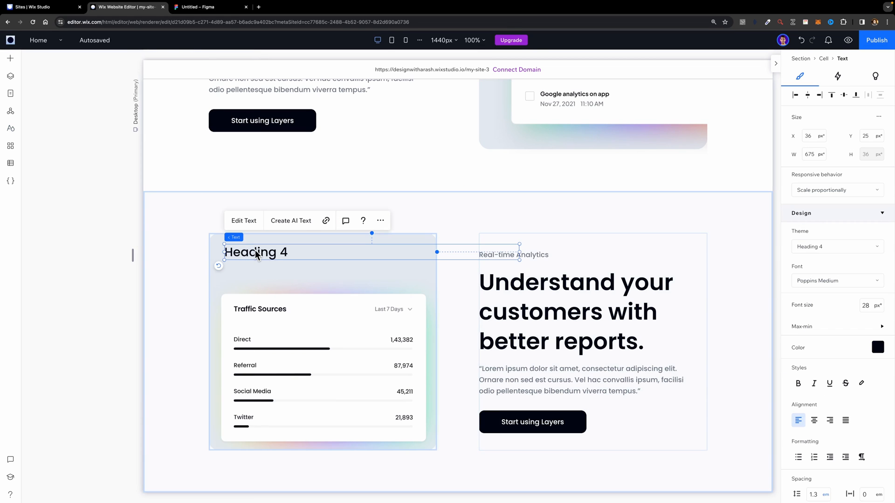
pyautogui.click(844, 282)
pyautogui.click(833, 328)
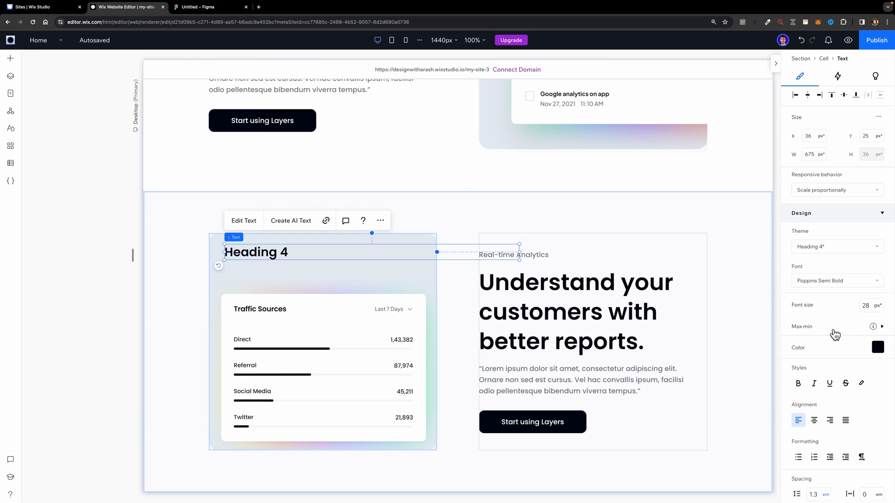
pyautogui.doubleClick(266, 254)
pyautogui.write('Get daily reports on email & stay updated always.')
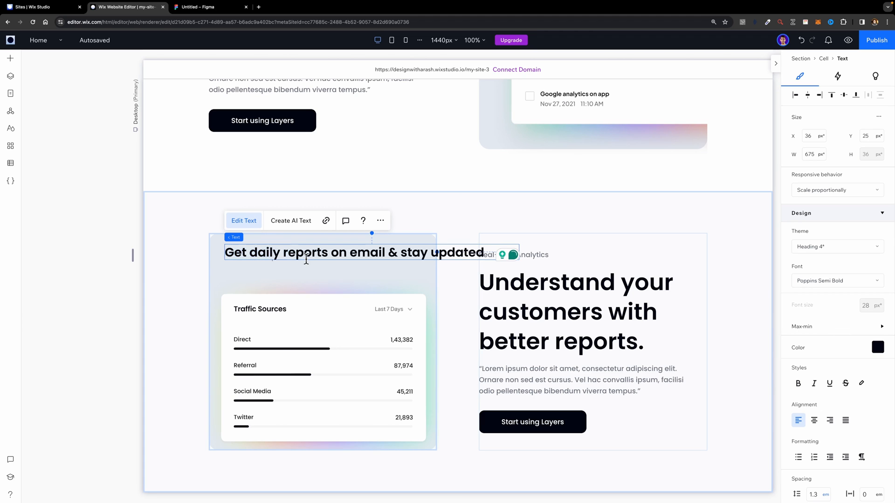
# Step: Narrow the heading's text box so it wraps onto two lines above the Traffic Sources card, and preview the section at a narrower width
pyautogui.moveTo(519, 260); pyautogui.dragTo(421, 257)
pyautogui.moveTo(352, 256); pyautogui.dragTo(352, 255)
pyautogui.click(848, 40)
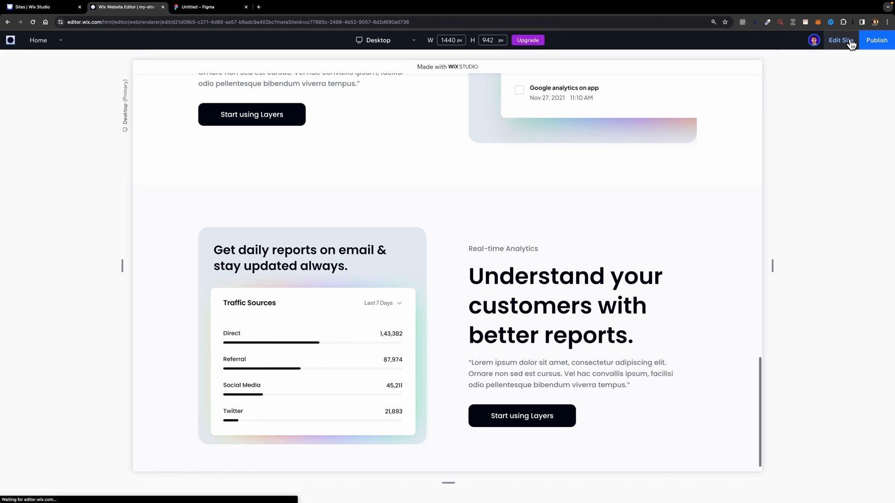
pyautogui.moveTo(772, 264); pyautogui.dragTo(736, 265)
pyautogui.click(841, 41)
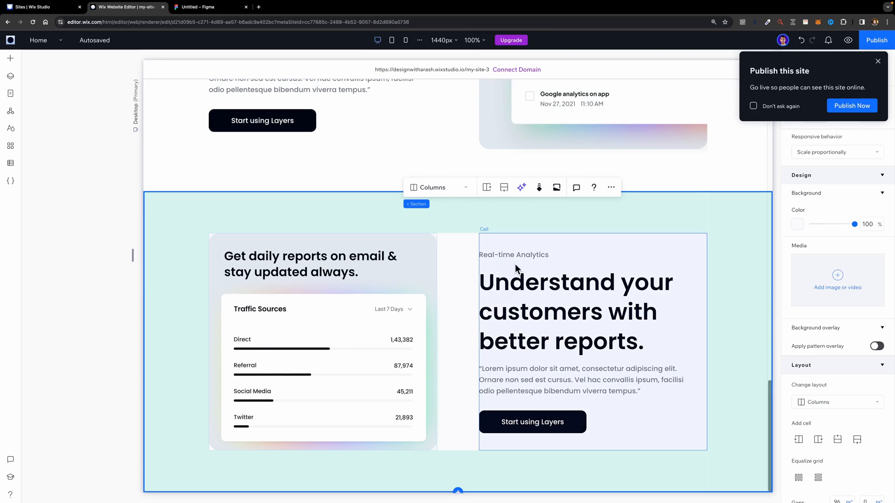
# Step: Check the feature list in Figma, and delete the large heading, paragraph and button from the third Features section's text cell in Wix Studio
pyautogui.click(190, 9)
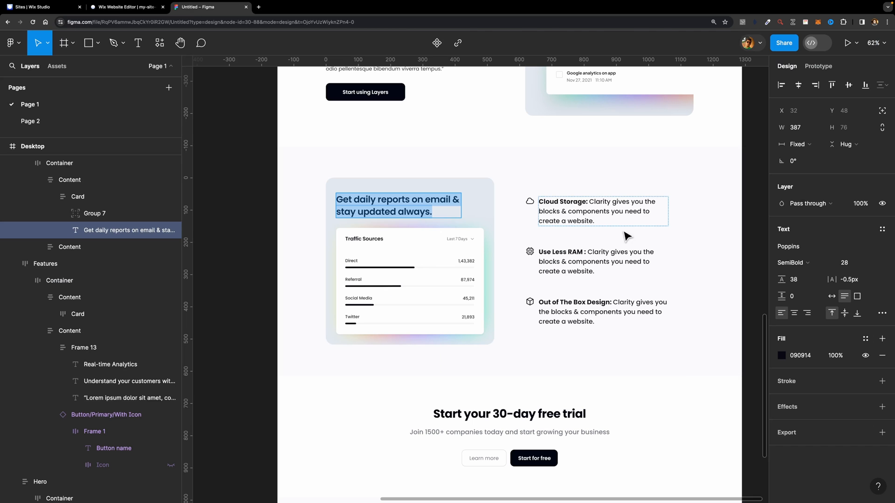
pyautogui.hscroll(5, 662, 210)
pyautogui.scroll(5, 512, 223)
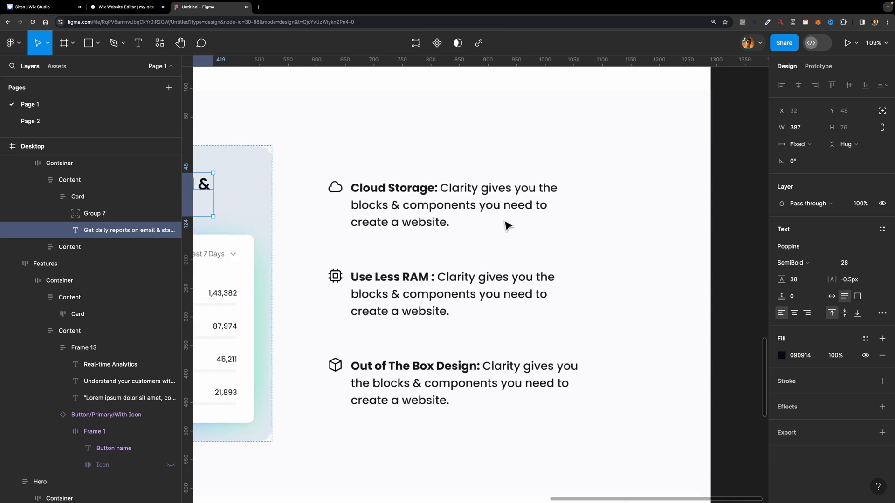
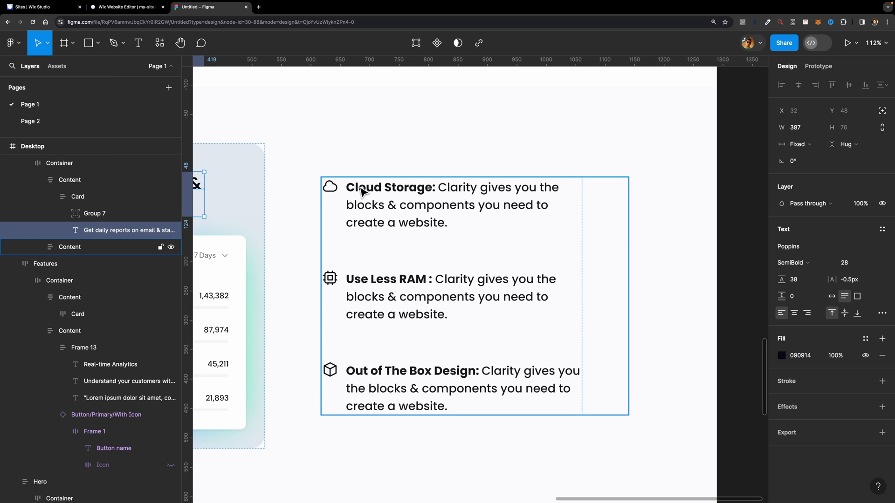
pyautogui.click(140, 7)
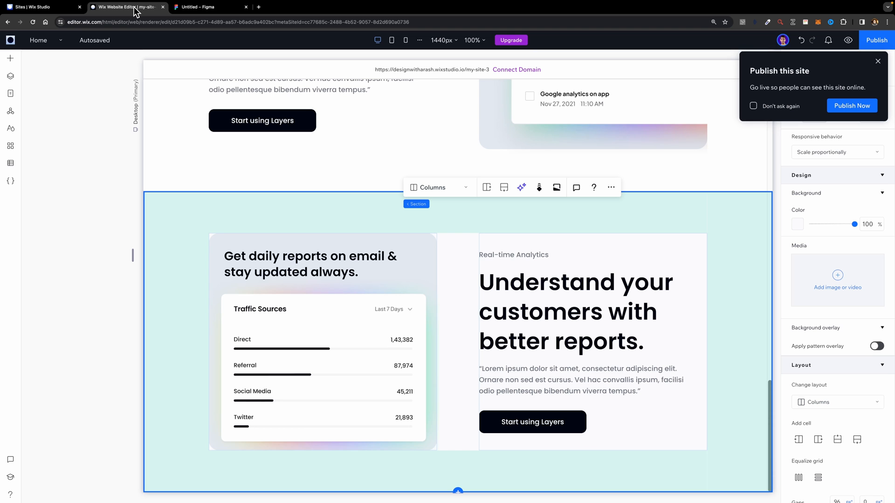
pyautogui.click(543, 312)
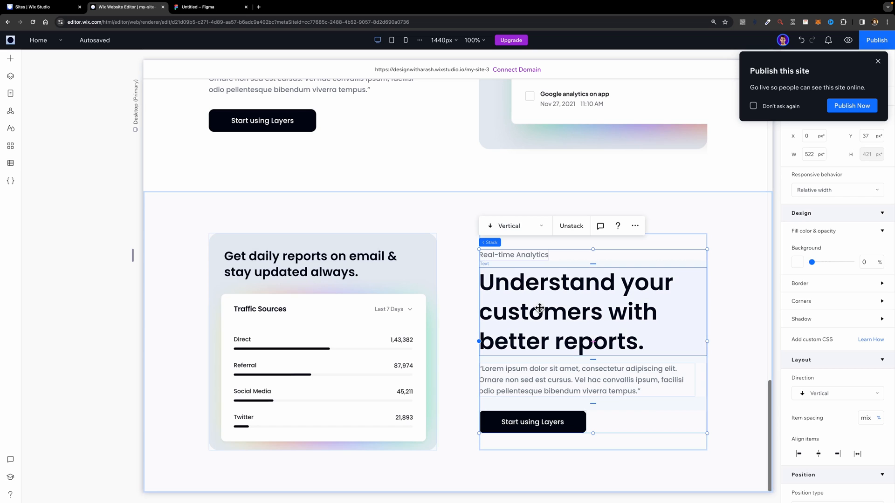
pyautogui.click(520, 288)
pyautogui.press('Delete')
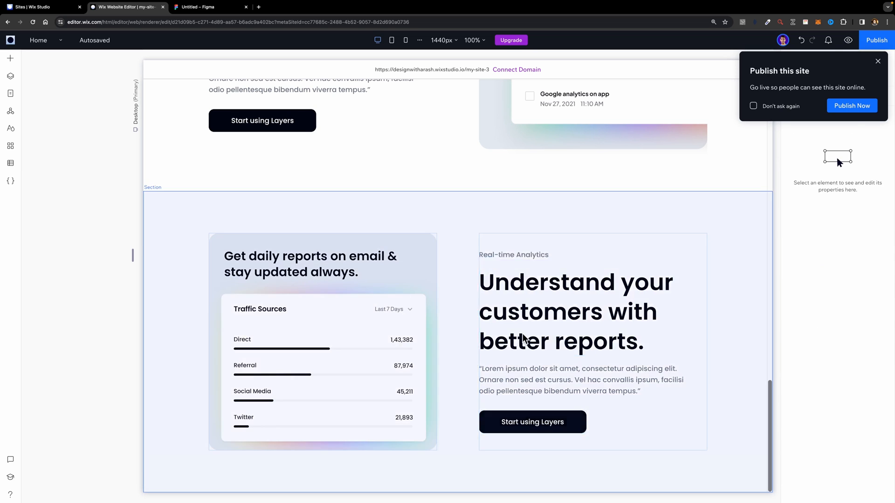
pyautogui.click(512, 333)
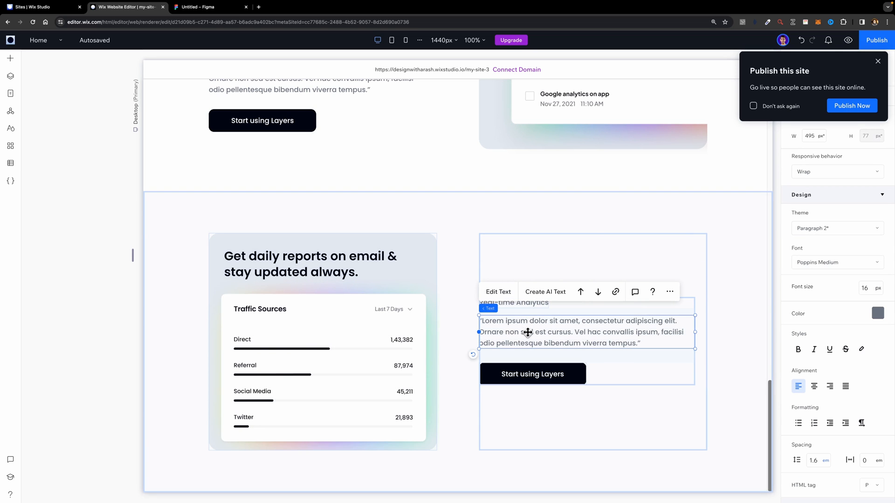
pyautogui.press('Delete')
pyautogui.click(519, 349)
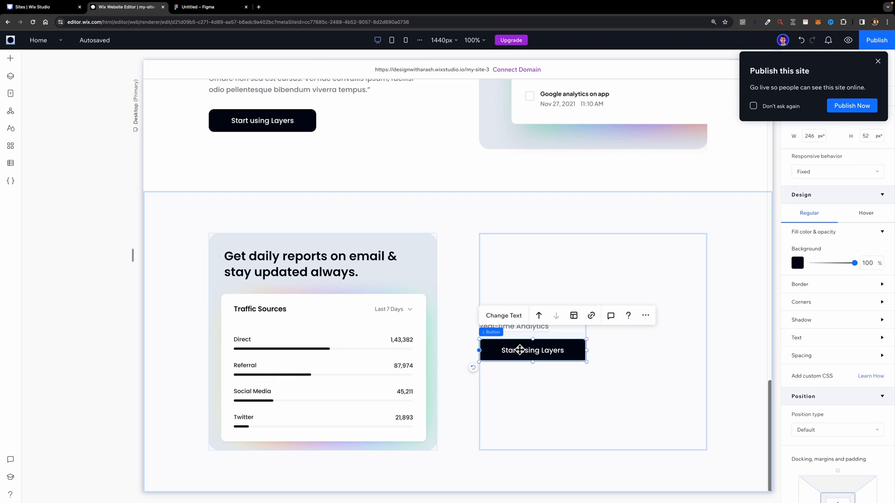
pyautogui.press('Delete')
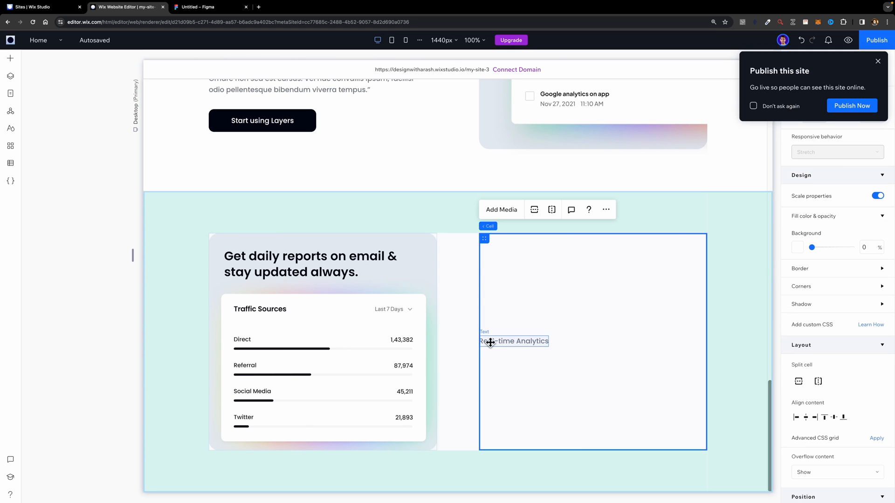
# Step: Copy the Cloud Storage feature text from Figma and paste it over the Real-time Analytics text in Wix Studio
pyautogui.click(195, 8)
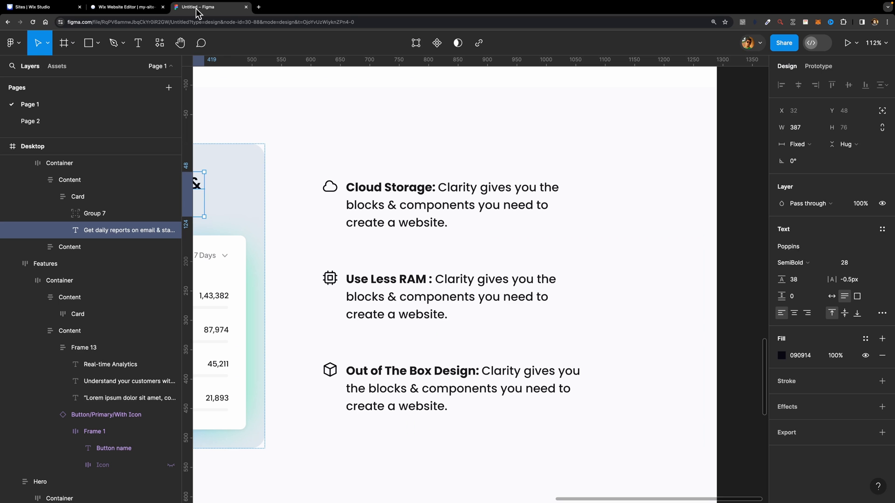
pyautogui.click(391, 195)
pyautogui.doubleClick(391, 195)
pyautogui.doubleClick(389, 193)
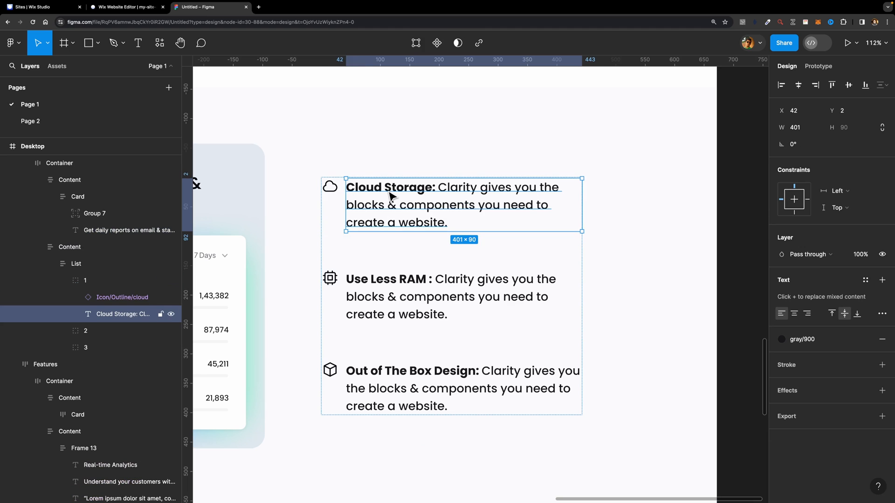
pyautogui.doubleClick(387, 190)
pyautogui.press('super+c')
pyautogui.click(126, 7)
pyautogui.doubleClick(518, 342)
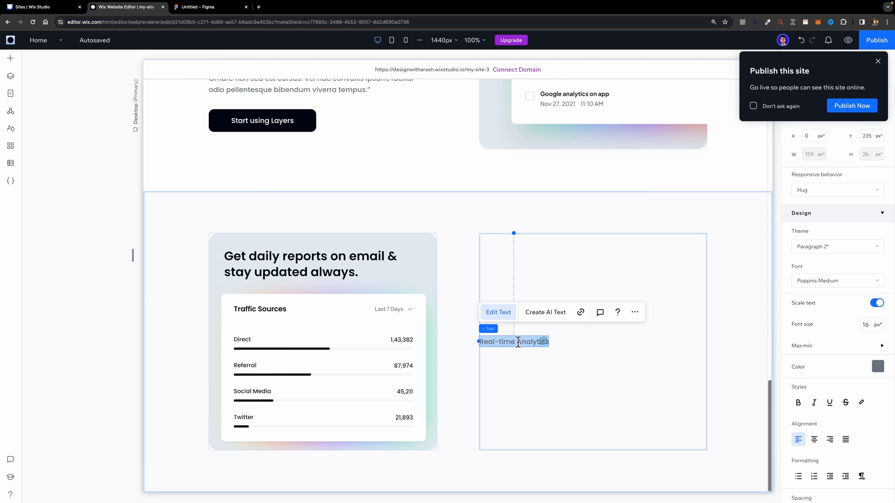
pyautogui.press('super+v')
# Step: Set the Cloud Storage text's responsive behavior to Fixed, narrow it to about 403 px and move it to about X 14, Y 87
pyautogui.click(828, 191)
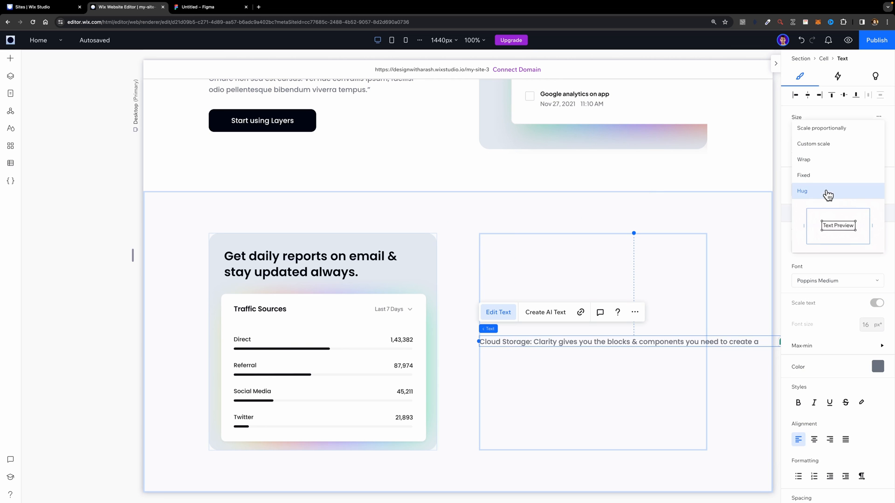
pyautogui.click(825, 177)
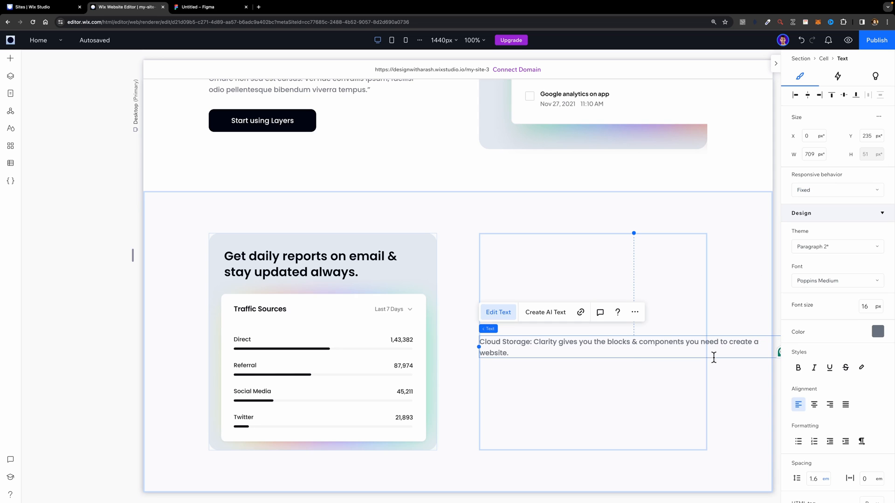
pyautogui.moveTo(479, 347); pyautogui.dragTo(488, 278)
# Step: Color the words "Cloud Storage:" in the near-black theme color #030712
pyautogui.doubleClick(537, 278)
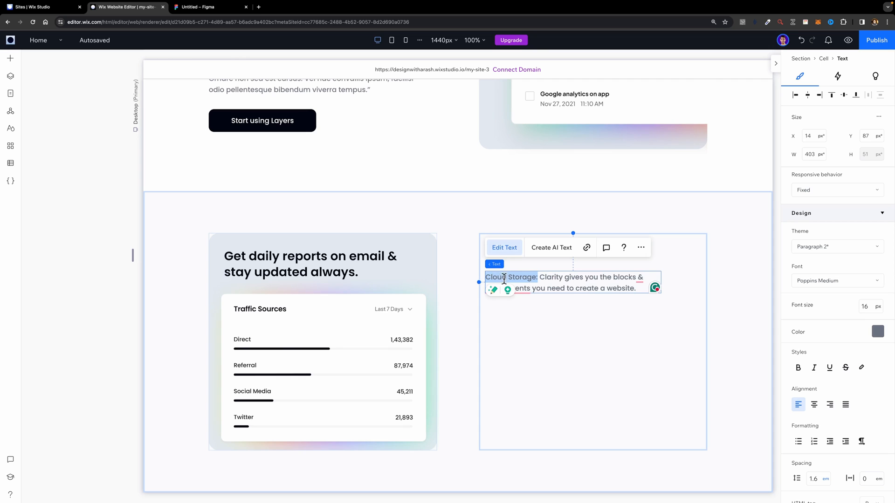
pyautogui.click(878, 331)
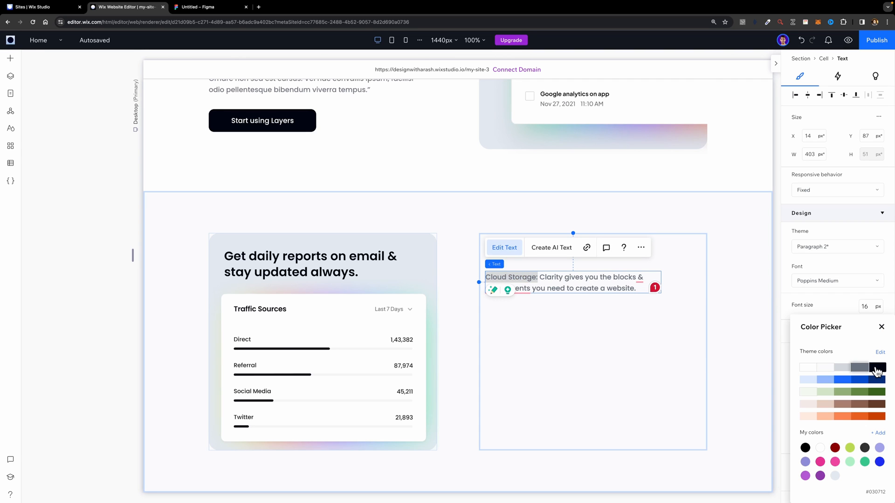
pyautogui.click(876, 369)
pyautogui.click(881, 327)
pyautogui.click(664, 279)
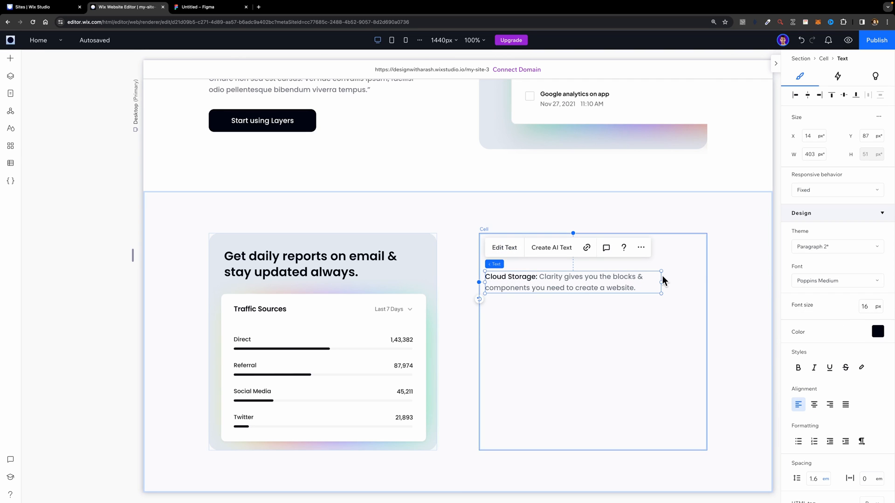
# Step: Apply the Paragraph 1 theme to the Cloud Storage text and color the description following "Cloud Storage:" gray #6B7280
pyautogui.click(852, 251)
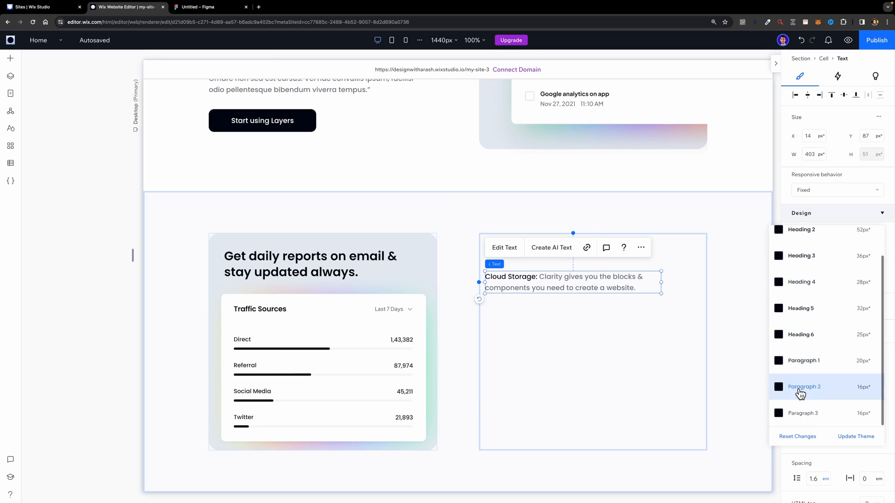
pyautogui.click(805, 360)
pyautogui.doubleClick(567, 292)
pyautogui.moveTo(557, 278); pyautogui.dragTo(585, 306)
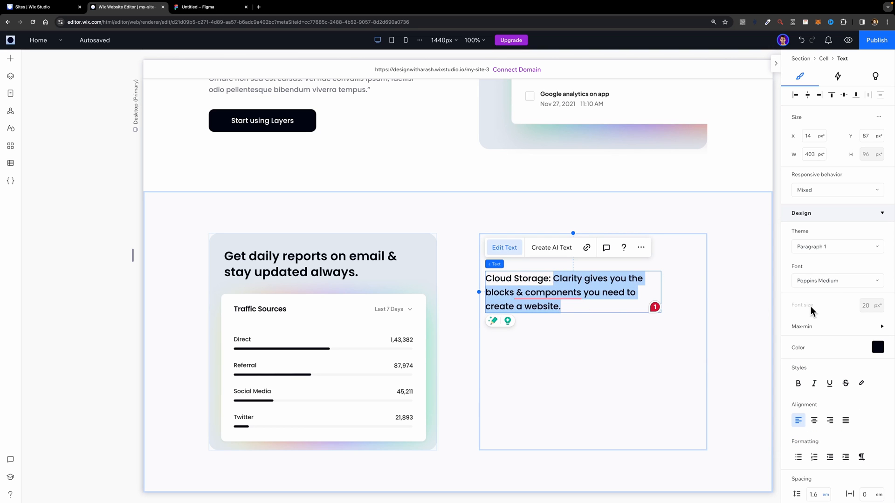
pyautogui.click(877, 347)
pyautogui.click(859, 370)
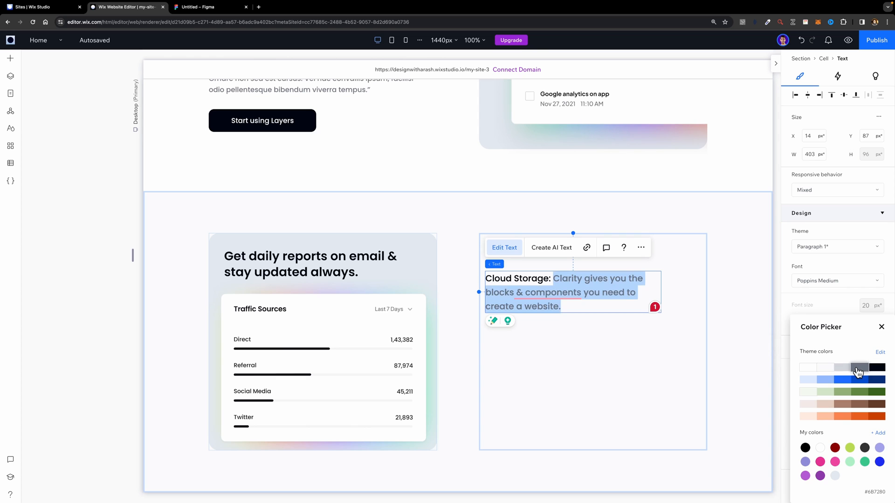
# Step: Make "Cloud Storage:" bold and center the text block horizontally in its cell, at about X 60, Y 86
pyautogui.moveTo(551, 278); pyautogui.dragTo(483, 279)
pyautogui.click(797, 383)
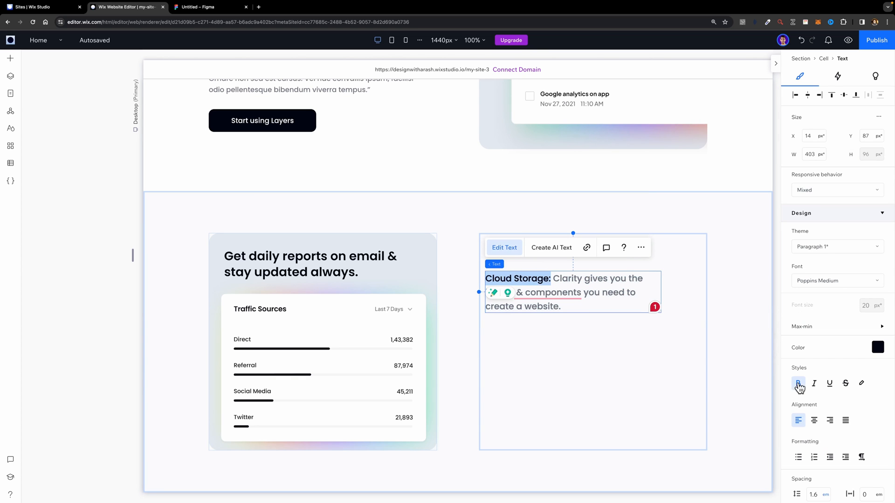
pyautogui.click(573, 292)
pyautogui.click(566, 292)
pyautogui.moveTo(565, 292); pyautogui.dragTo(586, 295)
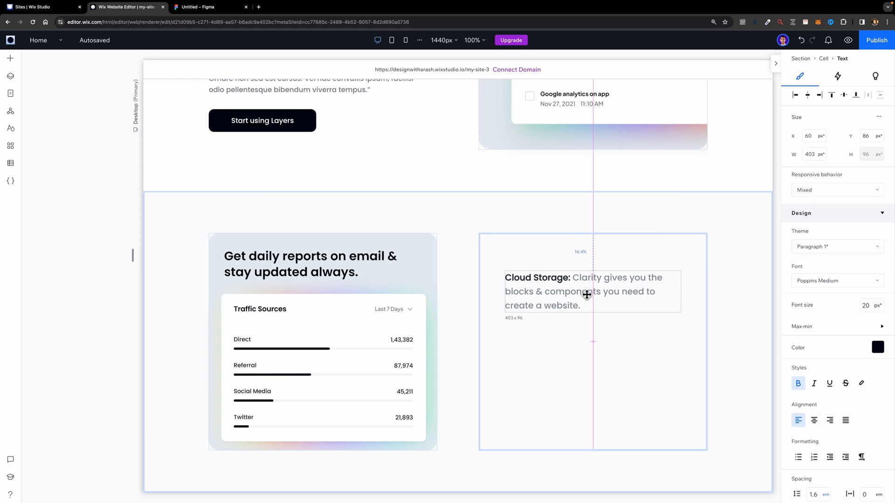
# Step: Insert an outline cloud vector art element just left of the Cloud Storage text
pyautogui.click(10, 59)
pyautogui.click(51, 200)
pyautogui.moveTo(254, 187); pyautogui.dragTo(499, 275)
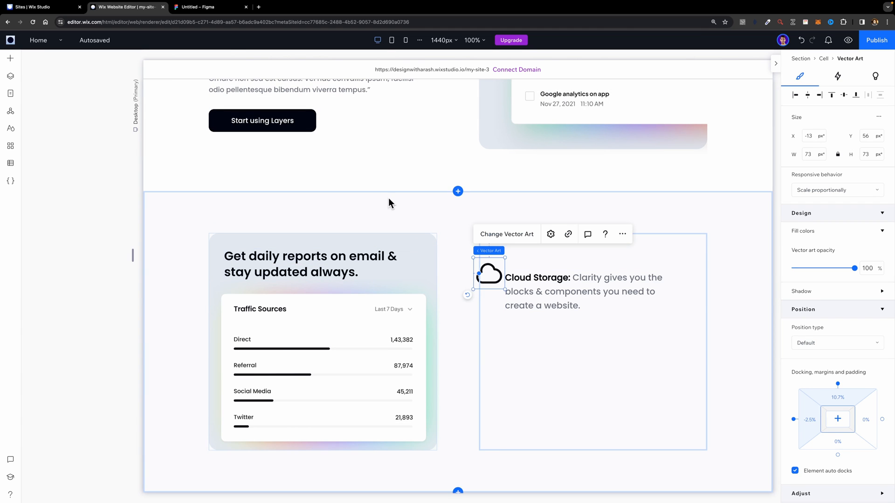
# Step: Check the cloud icon's size in Figma, set the Wix Studio icon to 30 × 30 px and move it to about X 20, Y 86
pyautogui.click(222, 11)
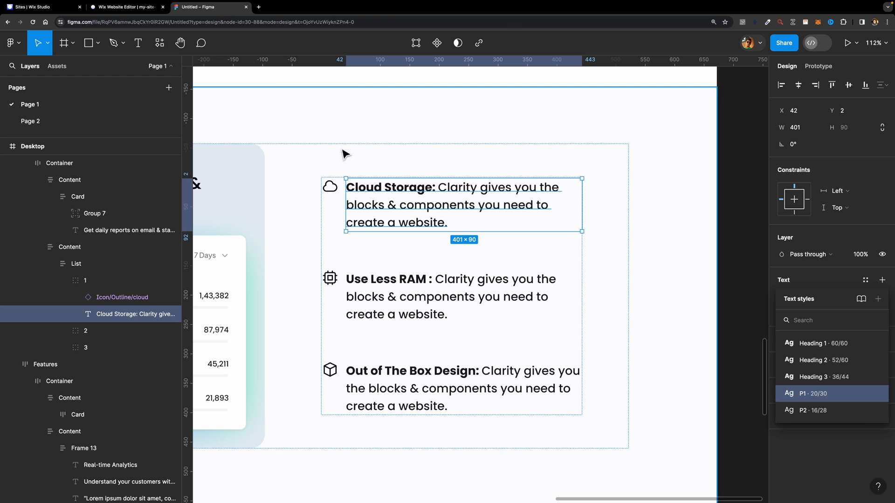
pyautogui.click(336, 189)
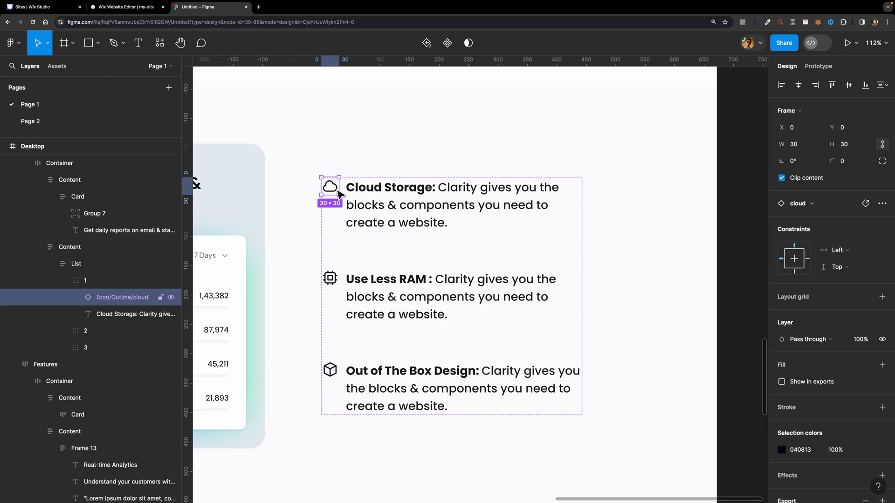
pyautogui.click(144, 10)
pyautogui.click(808, 156)
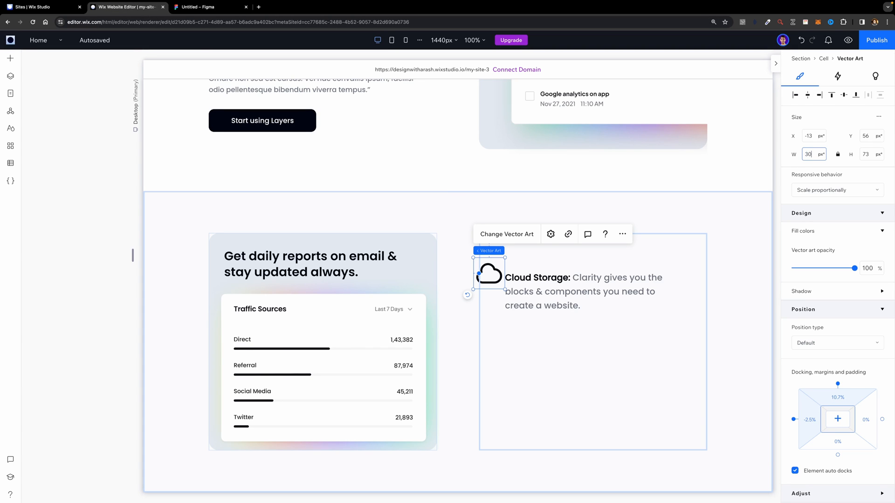
pyautogui.write('30')
pyautogui.press('Return')
pyautogui.moveTo(482, 266); pyautogui.dragTo(495, 279)
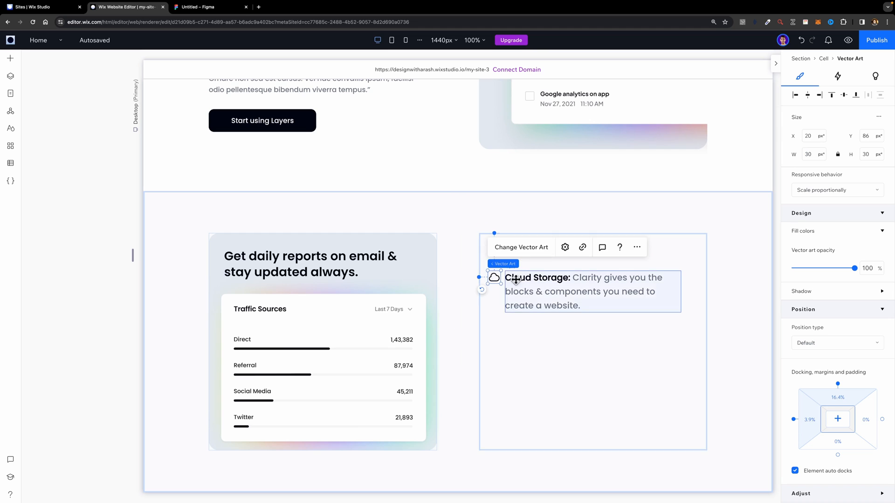
# Step: Stack the cloud icon and the Cloud Storage text horizontally, with the item spacing set to 12 px to match the Figma design
pyautogui.keyDown('shift'); pyautogui.click(545, 281); pyautogui.keyUp('shift')
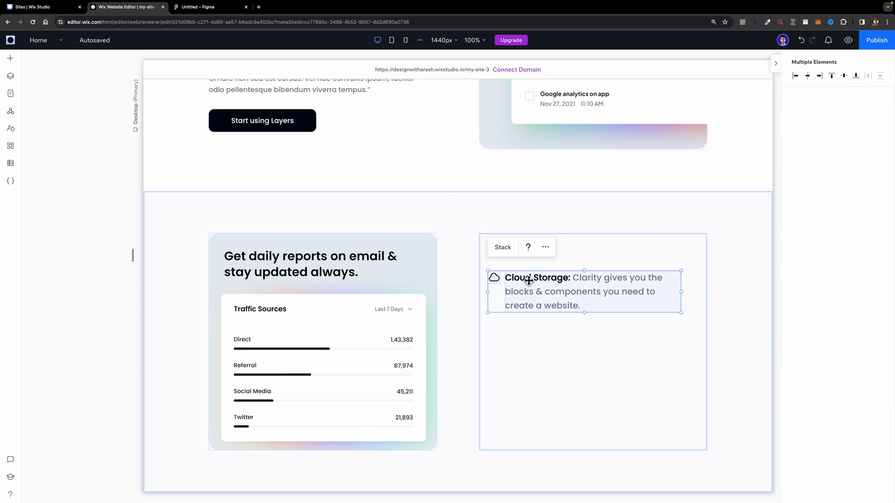
pyautogui.click(503, 247)
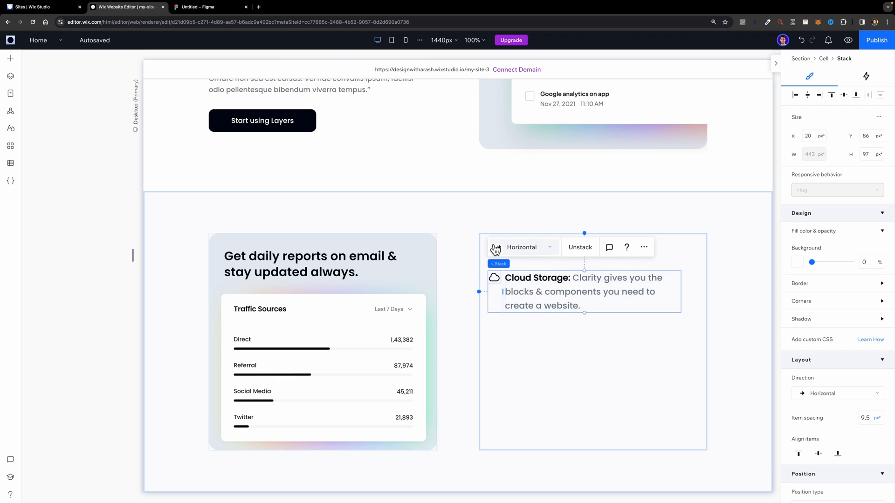
pyautogui.click(213, 9)
pyautogui.click(346, 190)
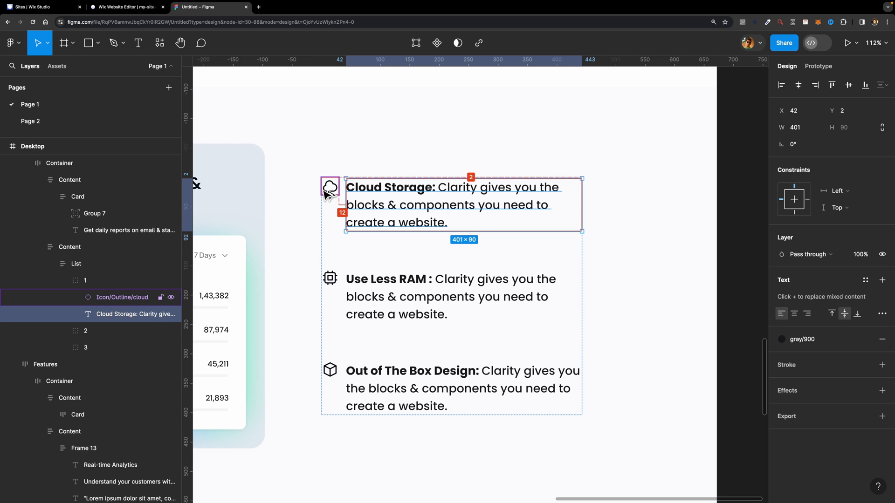
pyautogui.click(150, 11)
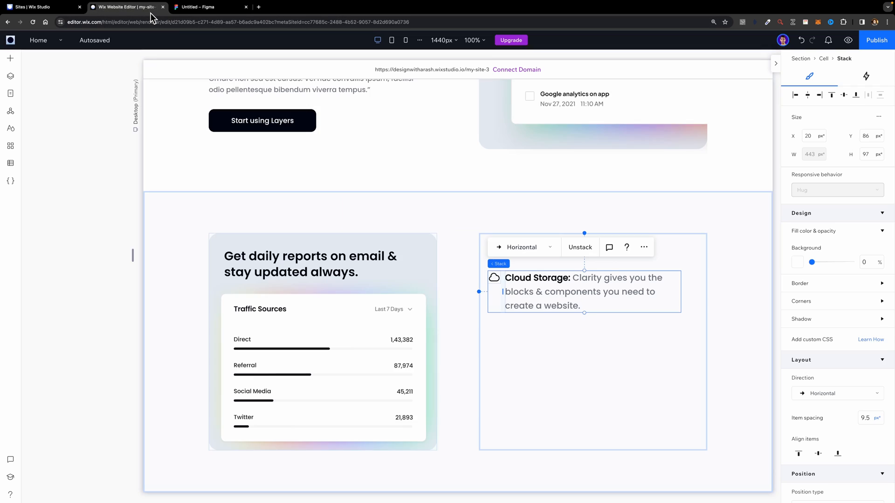
pyautogui.click(504, 292)
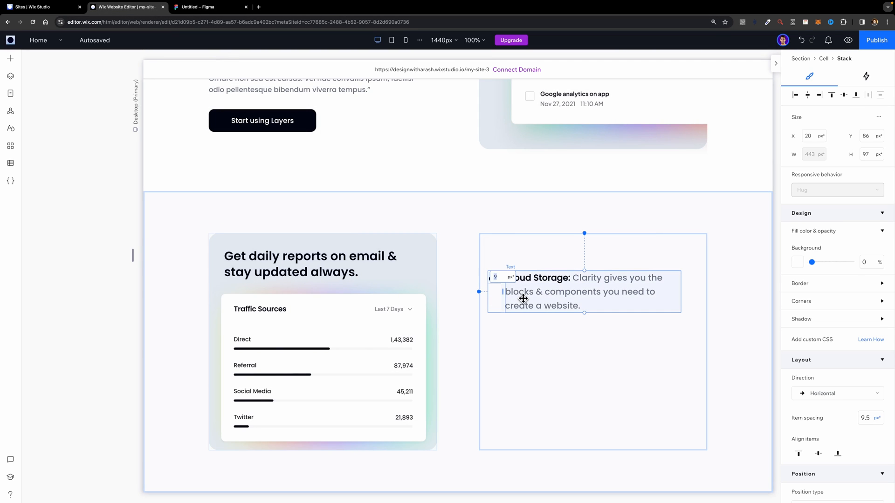
pyautogui.write('12')
pyautogui.press('Return')
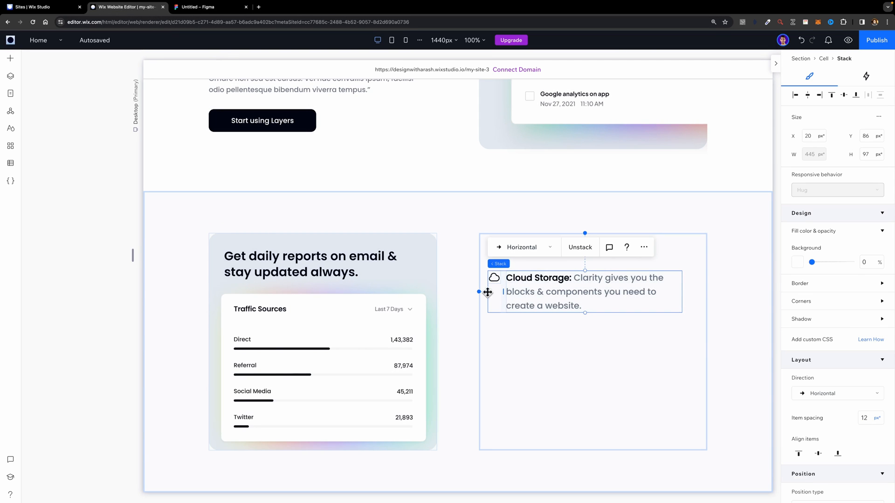
# Step: Duplicate the Cloud Storage row directly below the original and change the copy's bold label to "Use Less RAM", as in the Figma list
pyautogui.moveTo(531, 290); pyautogui.dragTo(537, 344)
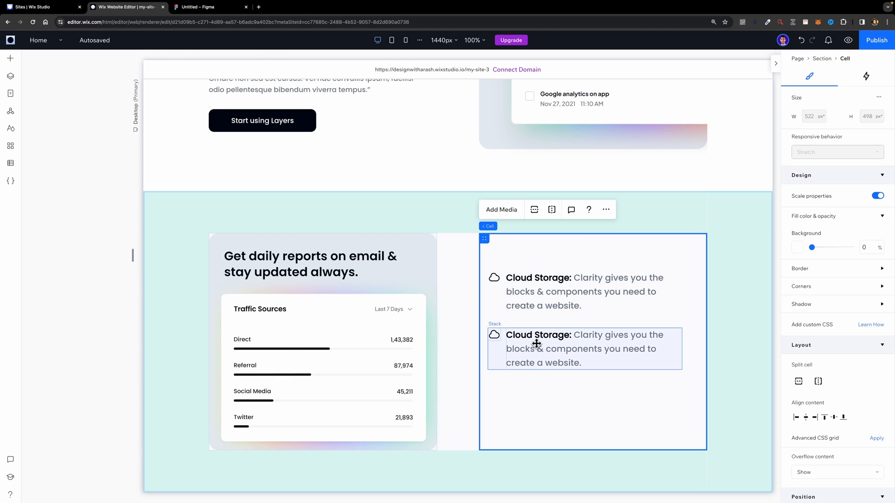
pyautogui.click(223, 9)
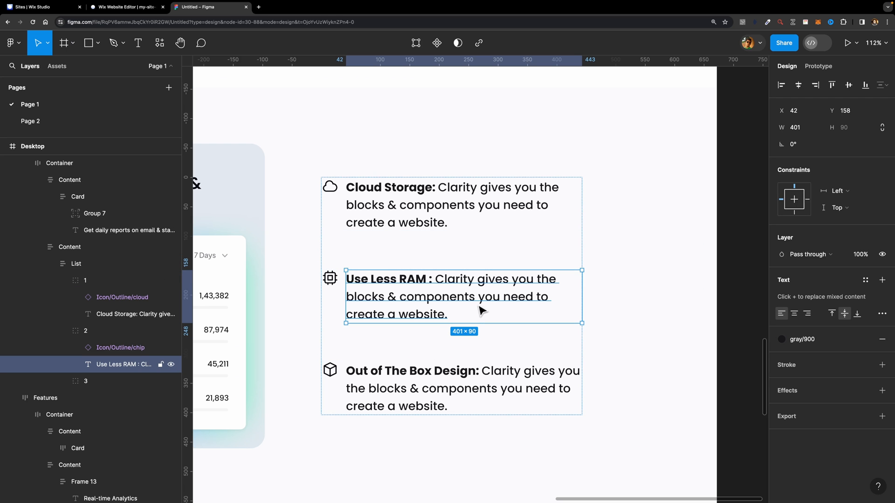
pyautogui.doubleClick(416, 282)
pyautogui.moveTo(426, 280); pyautogui.dragTo(354, 280)
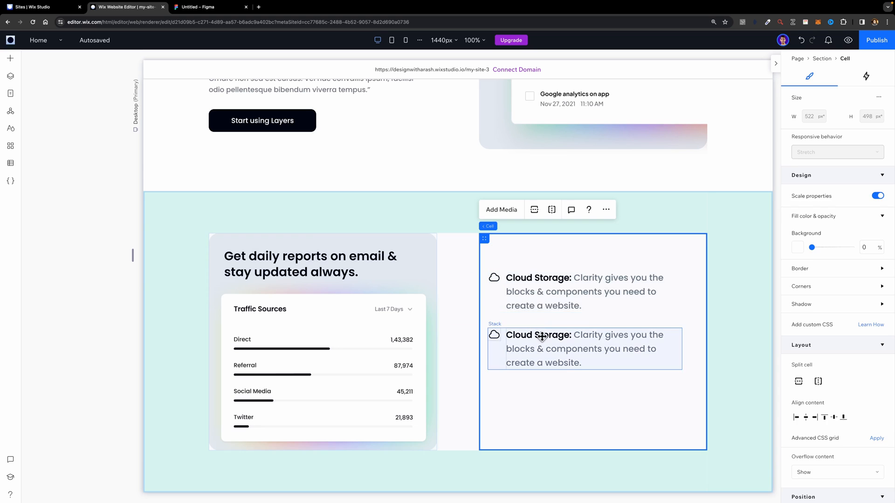
pyautogui.doubleClick(542, 336)
pyautogui.moveTo(572, 335); pyautogui.dragTo(507, 336)
pyautogui.write('Use Less RAM')
# Step: Replace the cloud icon in the "Use Less RAM" row with an outline chip icon
pyautogui.click(494, 335)
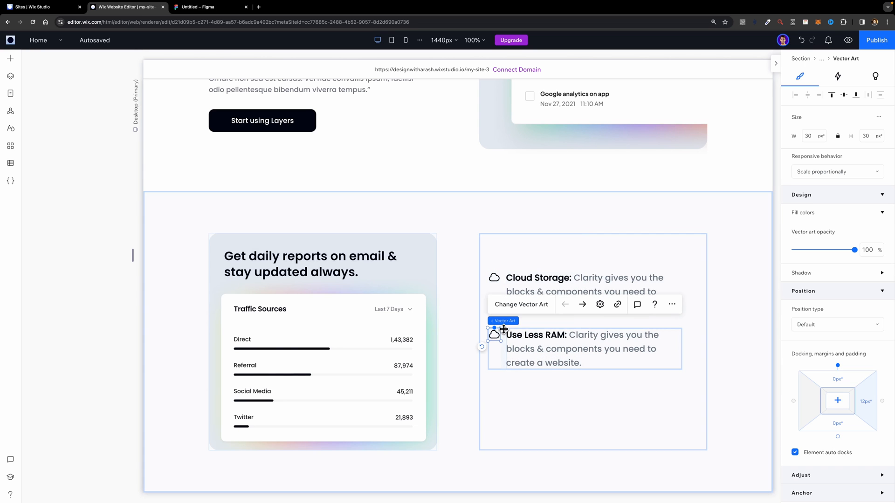
pyautogui.click(499, 306)
pyautogui.click(125, 172)
pyautogui.doubleClick(234, 213)
pyautogui.click(385, 208)
pyautogui.click(772, 452)
# Step: Duplicate the "Use Less RAM" row below itself at about X 20, Y 340 and replace the copy's icon with an outline cube
pyautogui.click(562, 362)
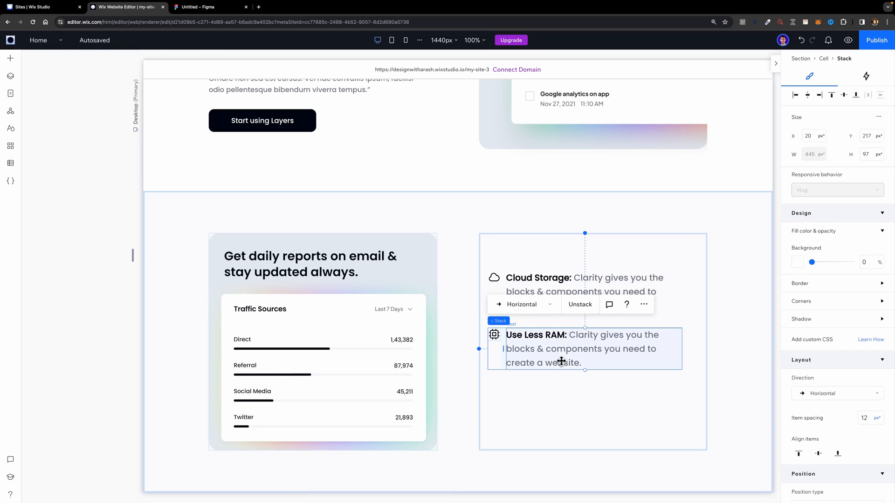
pyautogui.press('super+d')
pyautogui.moveTo(551, 357); pyautogui.dragTo(542, 399)
pyautogui.click(495, 389)
pyautogui.click(499, 360)
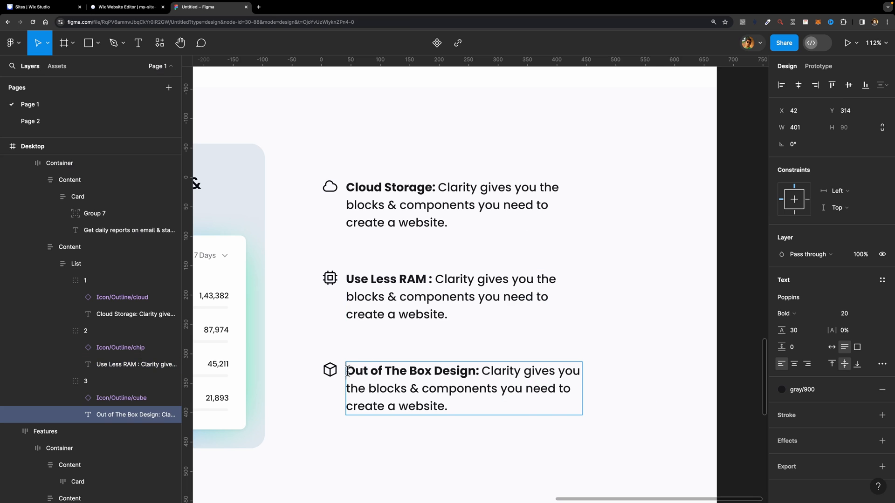
# Step: Change the third row's bold label to "Out of The Box Design", taken from the Figma list
pyautogui.moveTo(345, 371); pyautogui.dragTo(476, 371)
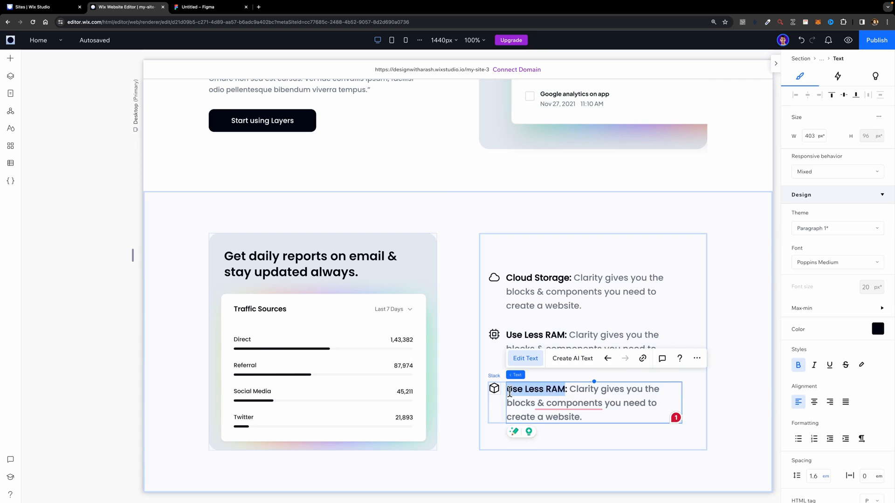
pyautogui.write('Out of The Box Design')
pyautogui.press('Escape')
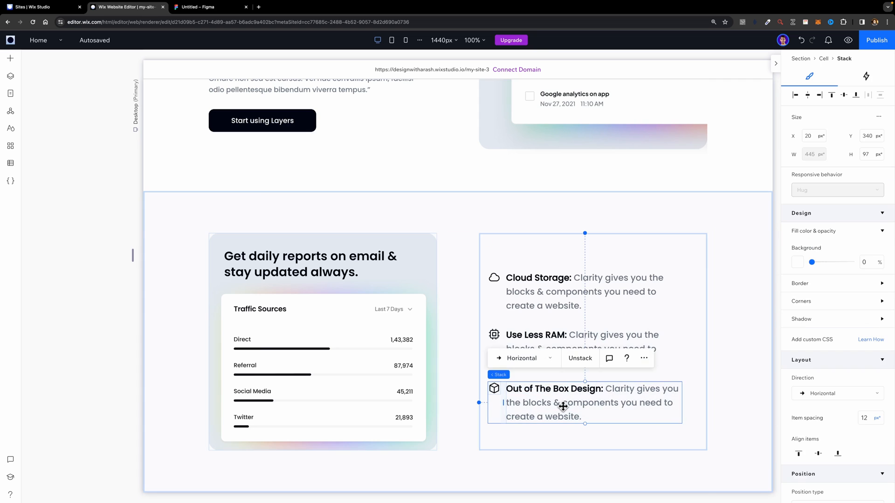
# Step: Combine the Cloud Storage, Use Less RAM and Out of The Box Design rows into one vertical stack
pyautogui.keyDown('shift'); pyautogui.click(559, 339); pyautogui.keyUp('shift')
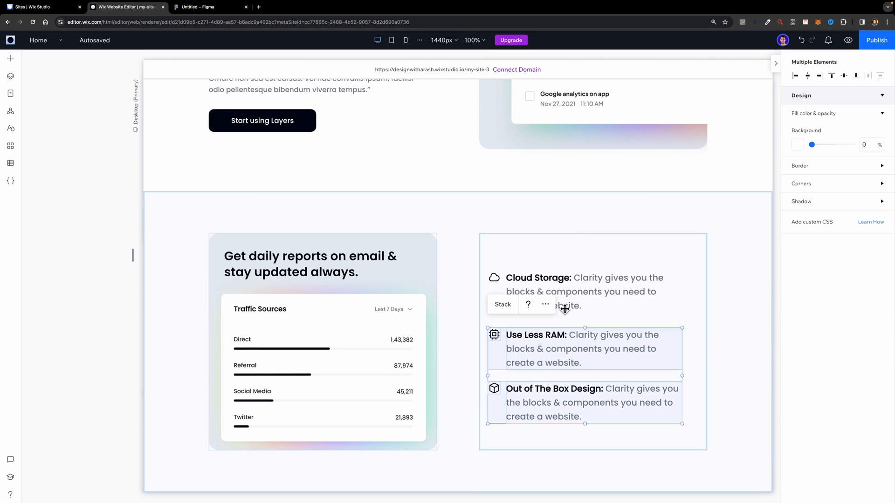
pyautogui.keyDown('shift'); pyautogui.click(568, 282); pyautogui.keyUp('shift')
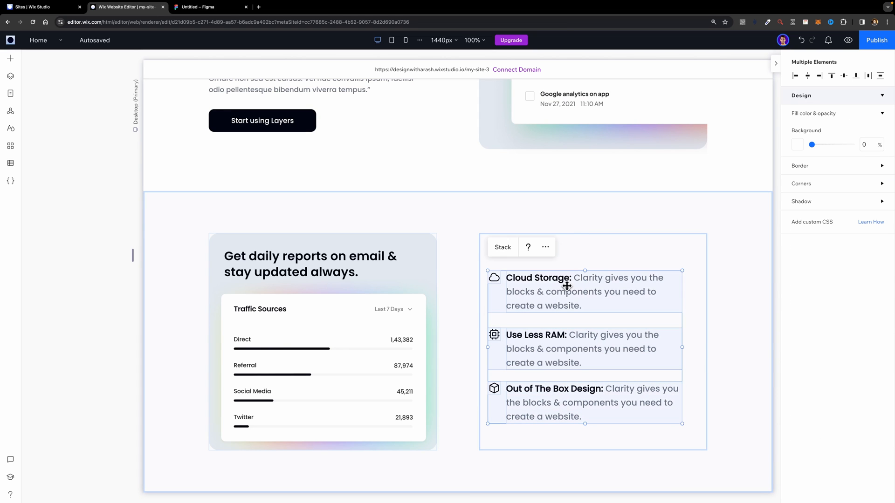
pyautogui.click(503, 252)
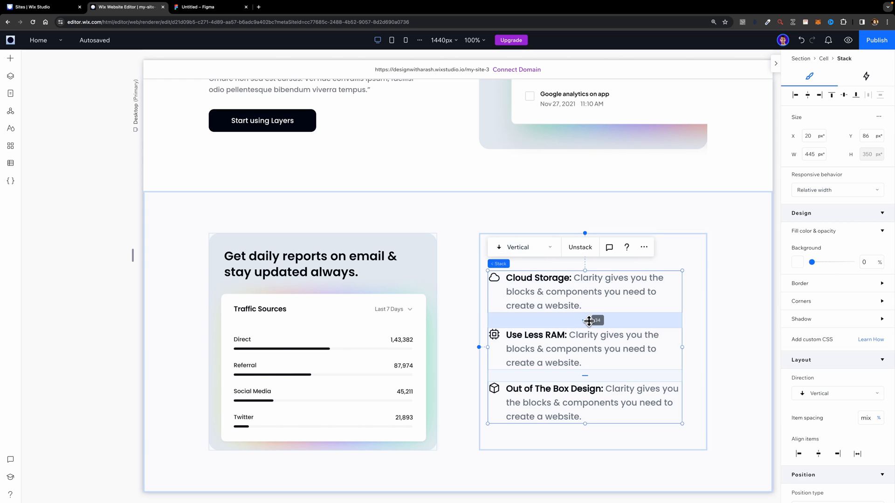
# Step: Set the vertical stack's item spacing to 64 px, following the Figma list, and align the stack to the left edge of its cell
pyautogui.hotkey('ctrl', 'Tab')
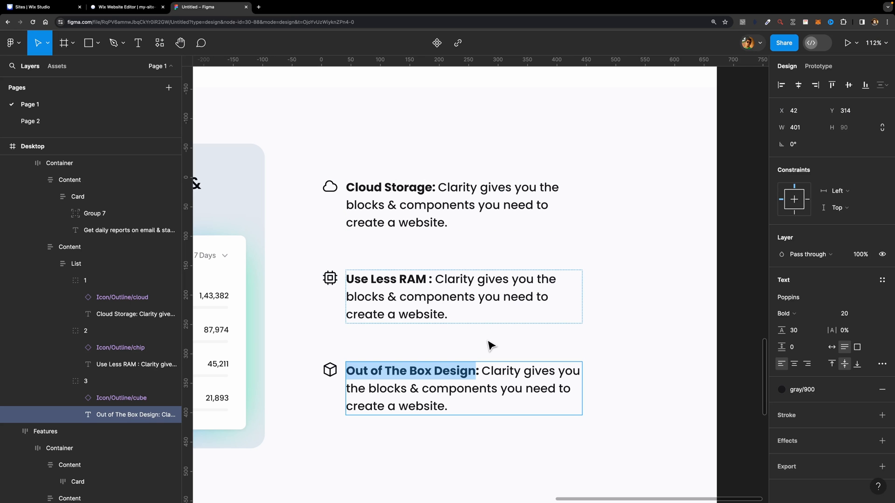
pyautogui.press('Escape')
pyautogui.click(122, 7)
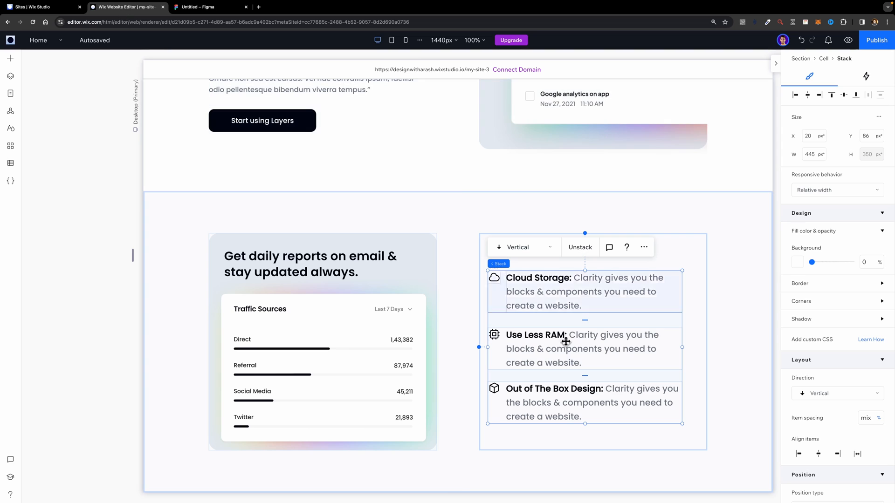
pyautogui.click(876, 421)
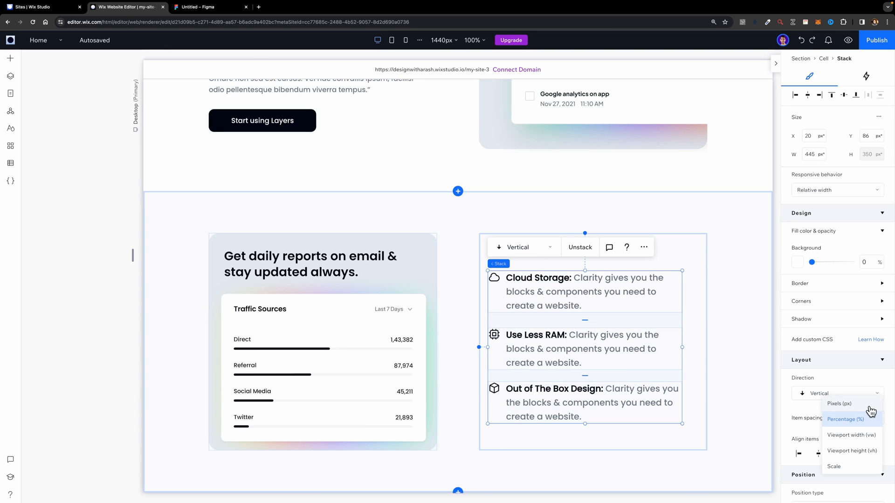
pyautogui.click(871, 412)
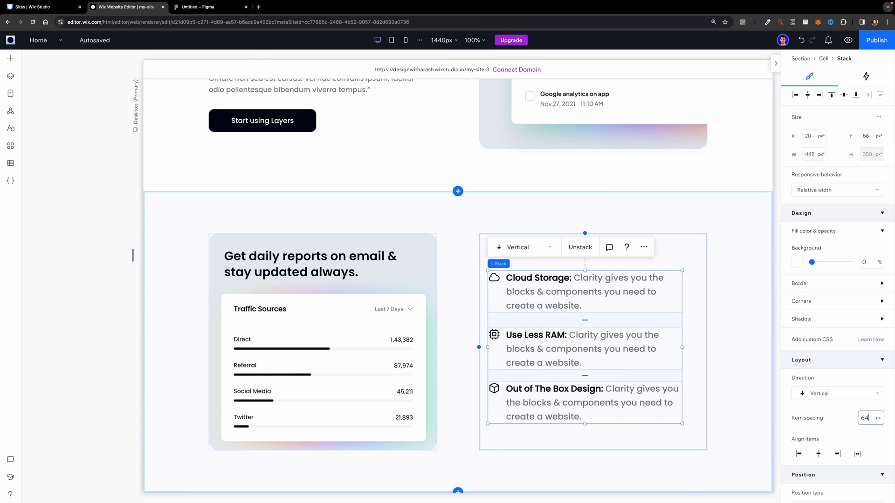
pyautogui.write('64')
pyautogui.press('Return')
pyautogui.click(797, 96)
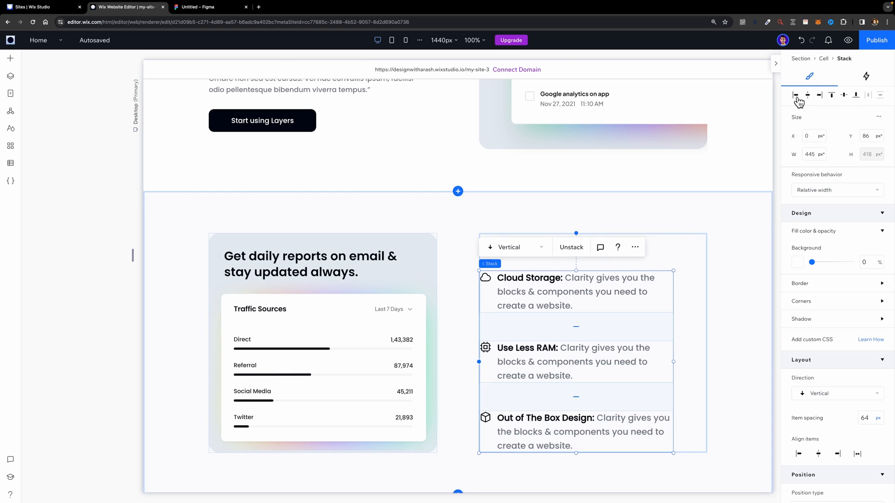
# Step: Preview the site and check how the third Features section behaves when the preview width changes
pyautogui.click(706, 220)
pyautogui.click(849, 40)
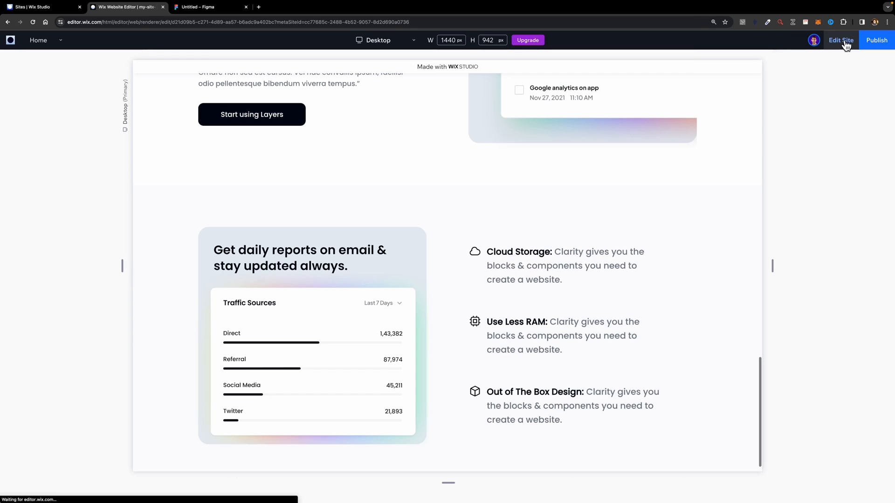
pyautogui.moveTo(774, 268); pyautogui.dragTo(742, 265)
# Step: Switch to Figma and examine the layout and spacing of the "Start your 30-day free trial" section and its container
pyautogui.click(216, 10)
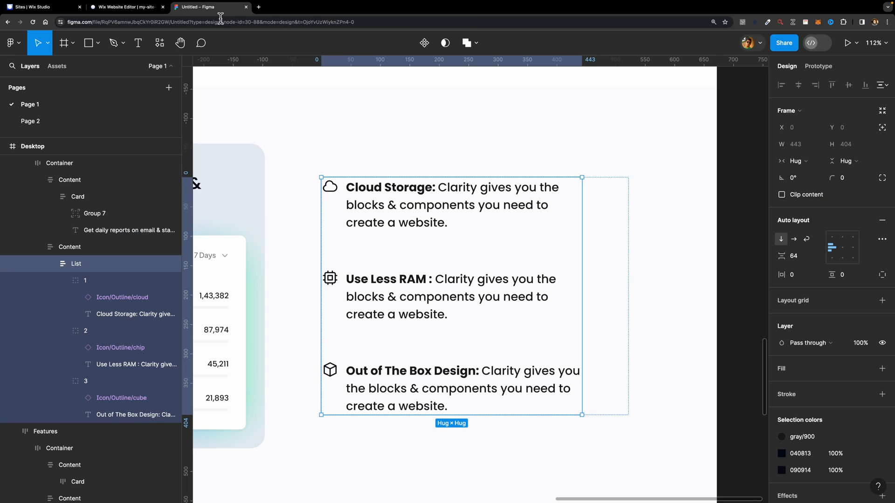
pyautogui.click(658, 195)
pyautogui.scroll(-2, 659, 195)
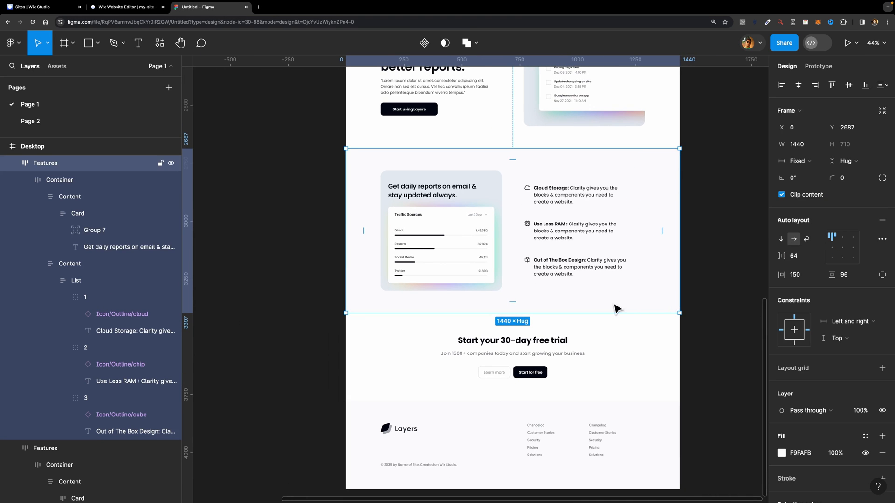
pyautogui.click(619, 356)
pyautogui.scroll(3, 496, 370)
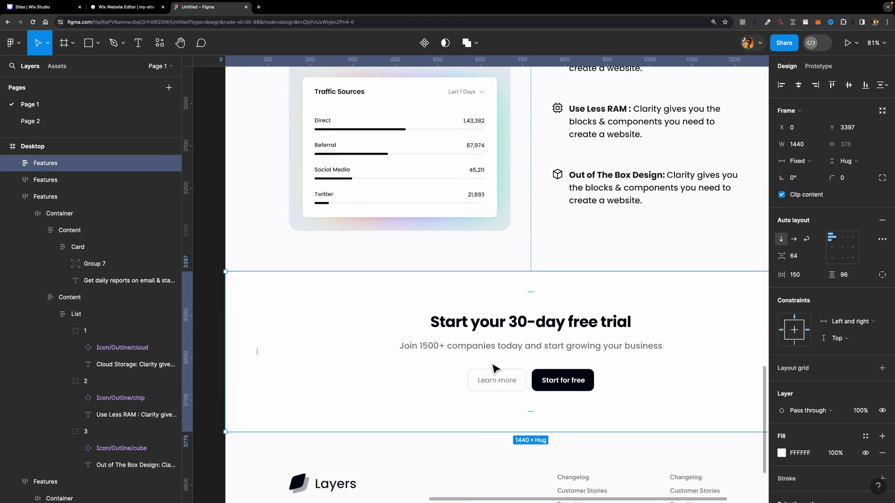
pyautogui.scroll(2, 501, 321)
pyautogui.doubleClick(459, 335)
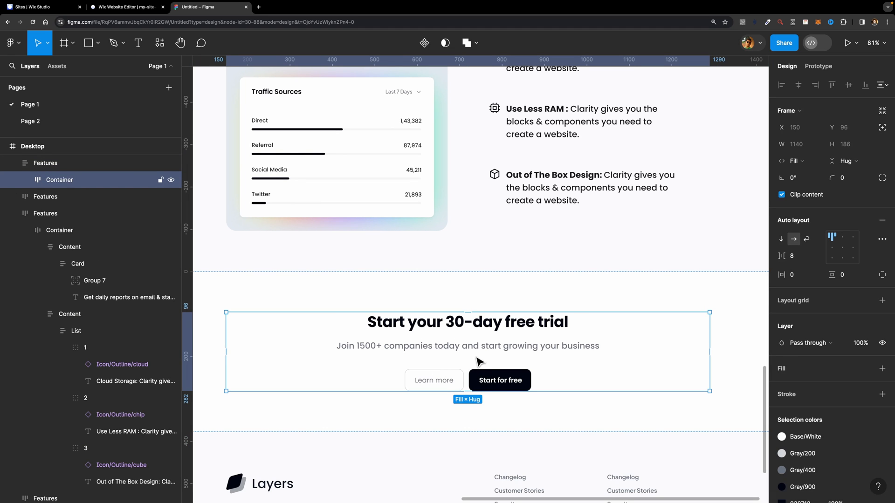
# Step: Switch to Wix Studio, dismiss the publish prompt and check the free trial section against the Figma layout
pyautogui.click(142, 10)
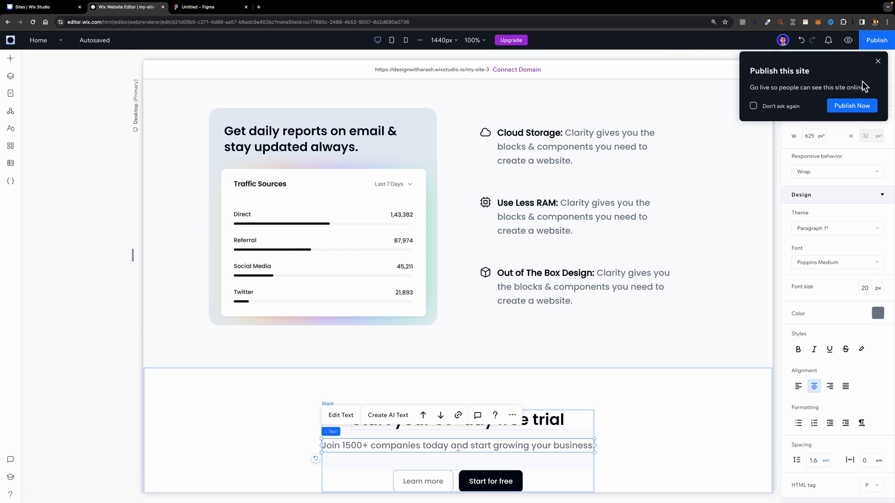
pyautogui.click(879, 62)
pyautogui.scroll(-1, 566, 342)
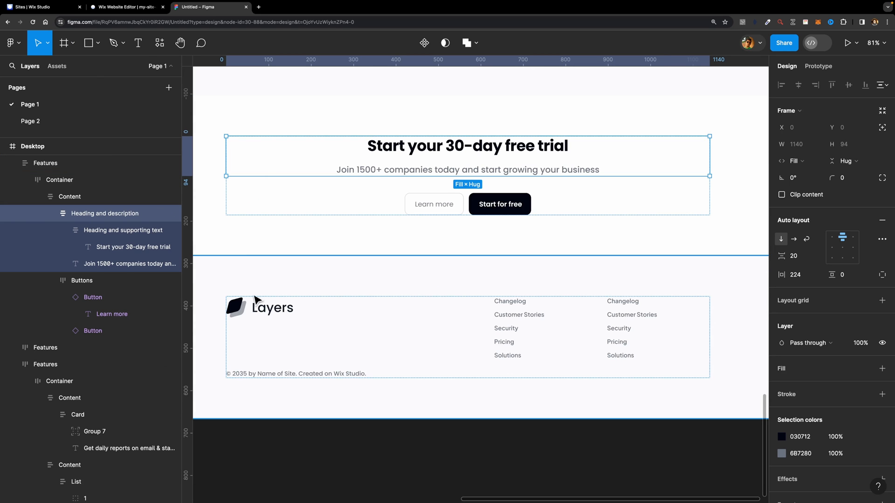
# Step: Add the designed white footer section with the logo, link columns and copyright line, and place it below the 30-day free trial section
pyautogui.click(128, 10)
pyautogui.click(10, 58)
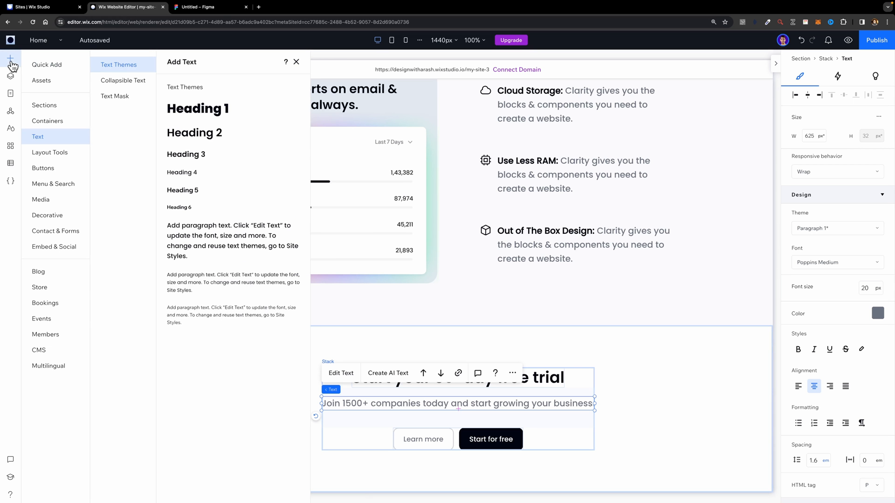
pyautogui.click(59, 113)
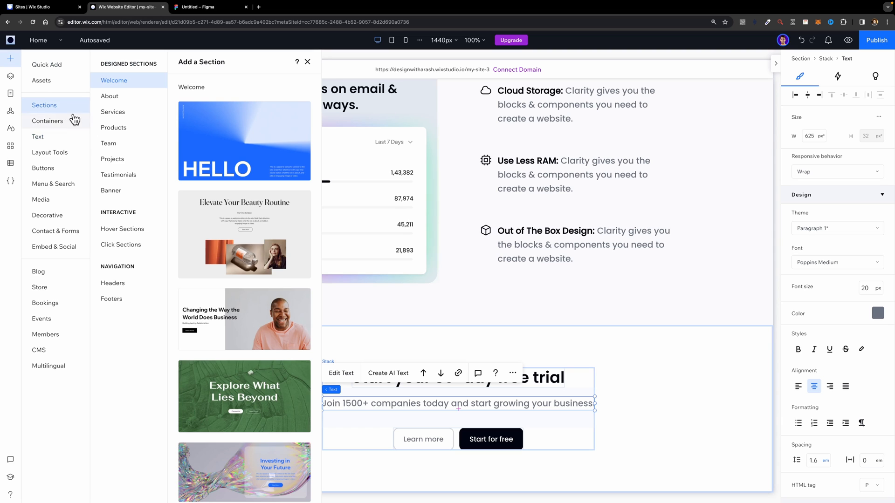
pyautogui.click(120, 300)
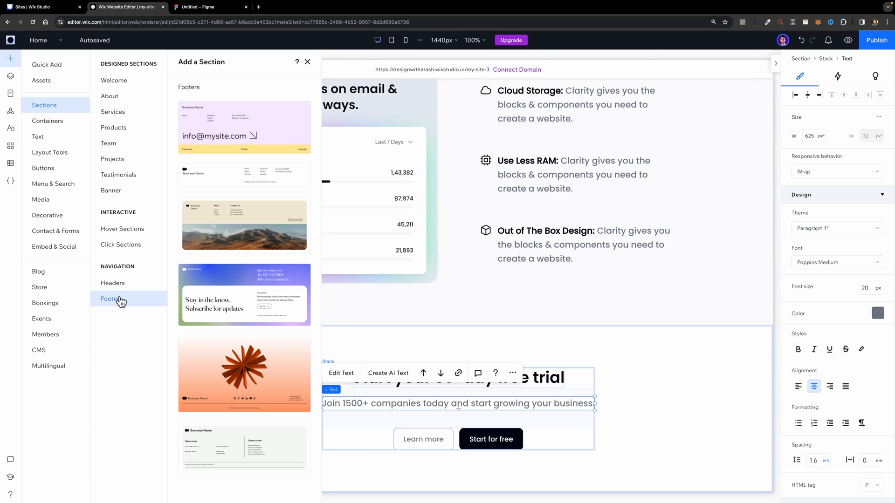
pyautogui.click(220, 179)
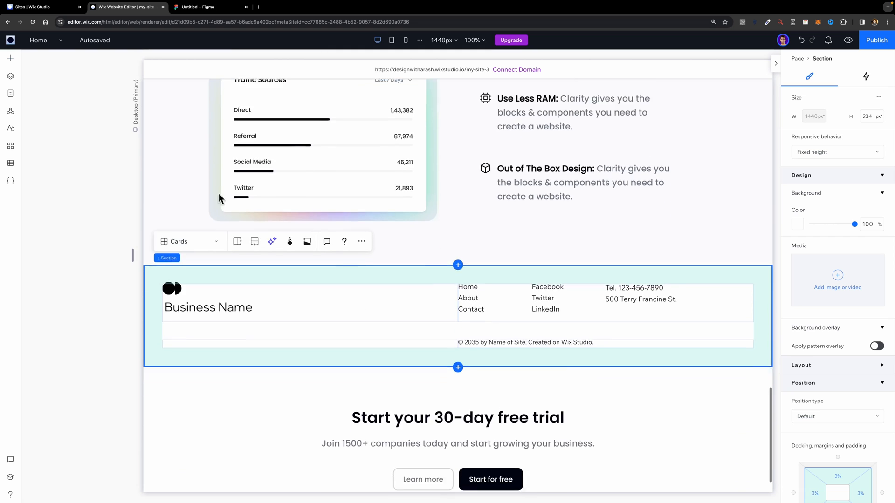
pyautogui.click(12, 78)
pyautogui.moveTo(70, 444); pyautogui.dragTo(81, 468)
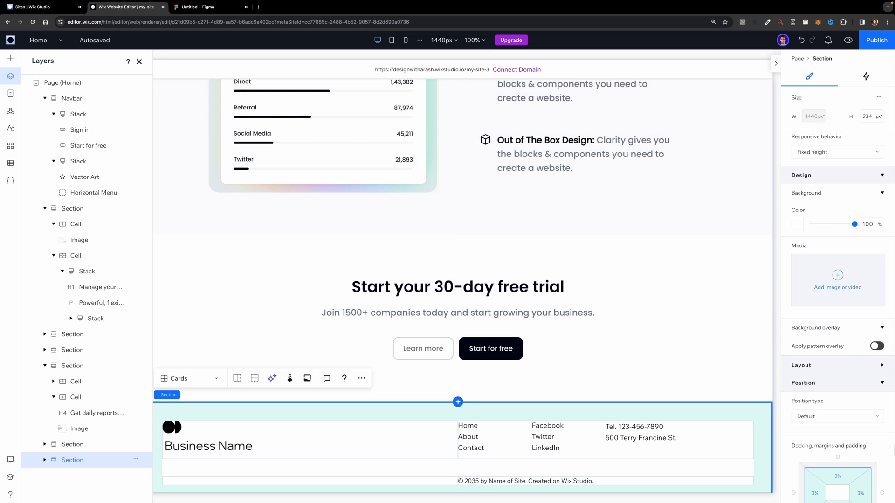
# Step: Set the footer section's left and right padding to 10.4%
pyautogui.scroll(-2, 811, 450)
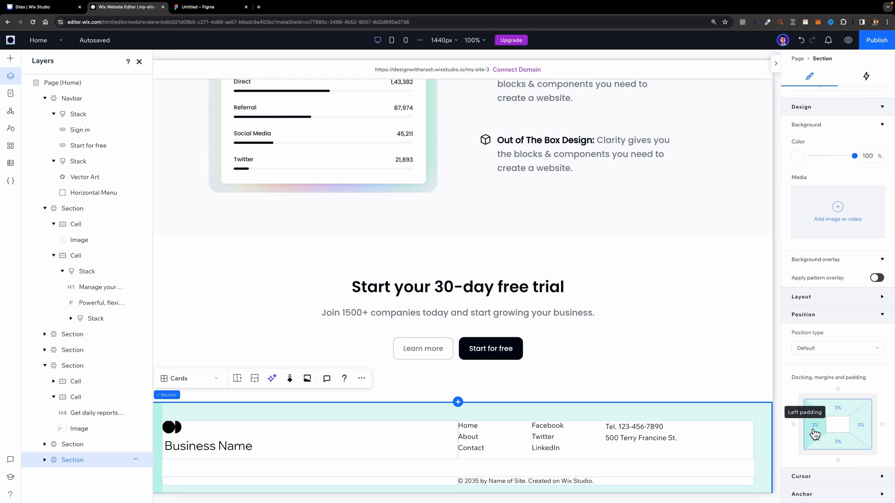
pyautogui.click(815, 434)
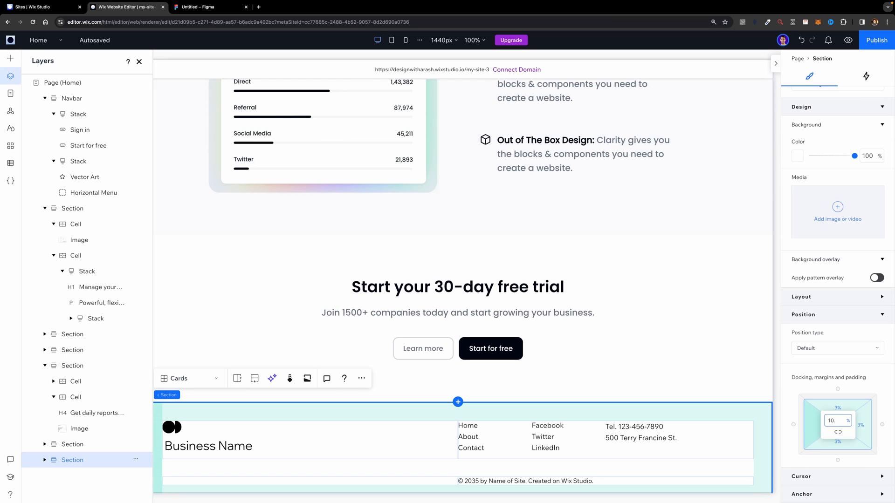
pyautogui.write('10.4')
pyautogui.press('Return')
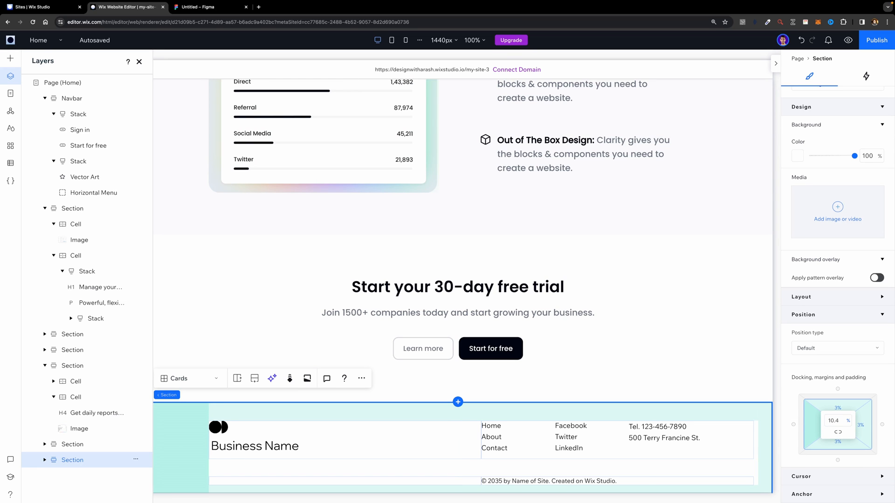
pyautogui.click(862, 426)
pyautogui.write('10.4')
pyautogui.press('Return')
# Step: Set the footer section's top and bottom padding to 96 px, using pixels instead of percent
pyautogui.click(842, 410)
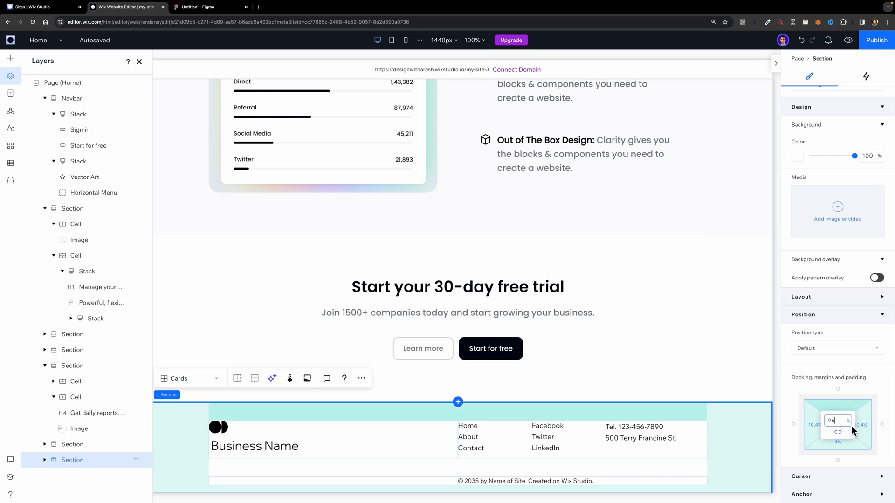
pyautogui.click(848, 421)
pyautogui.click(834, 411)
pyautogui.click(837, 422)
pyautogui.write('96')
pyautogui.press('Return')
pyautogui.click(839, 447)
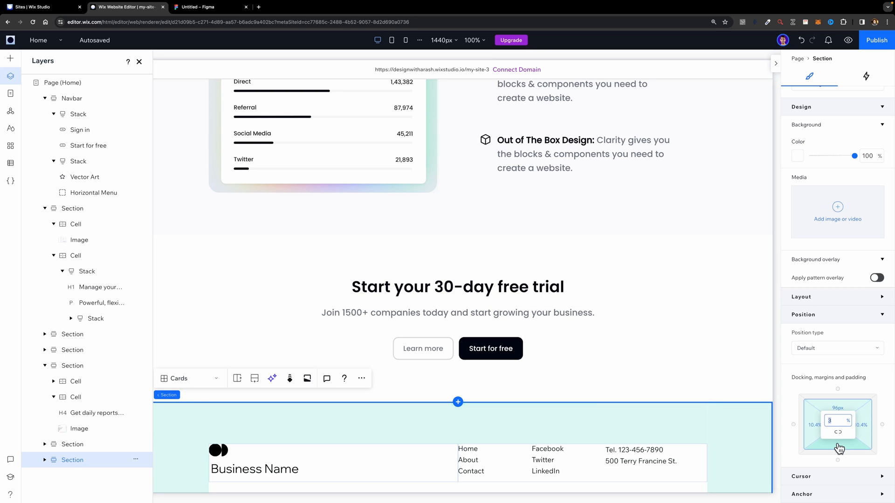
pyautogui.click(848, 421)
pyautogui.click(837, 421)
pyautogui.write('96')
pyautogui.press('Return')
# Step: Delete the Business Name text and the placeholder logo from the footer's first cell
pyautogui.scroll(-2, 712, 398)
pyautogui.click(238, 412)
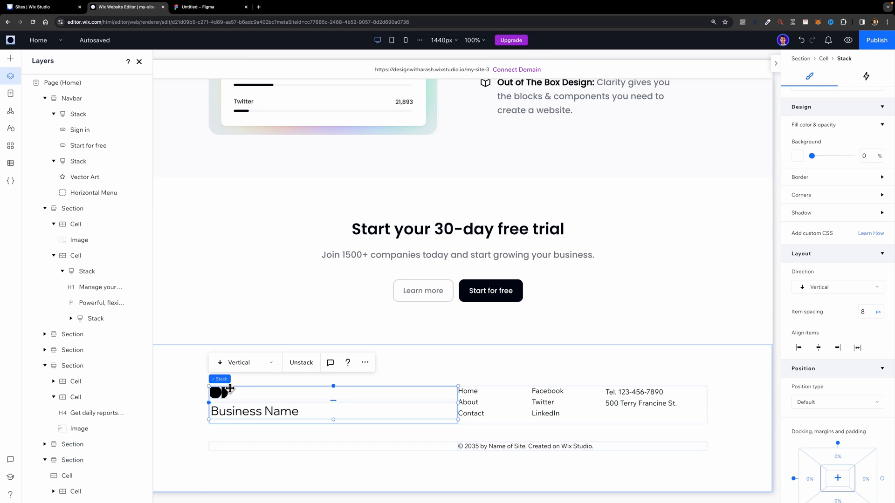
pyautogui.click(228, 416)
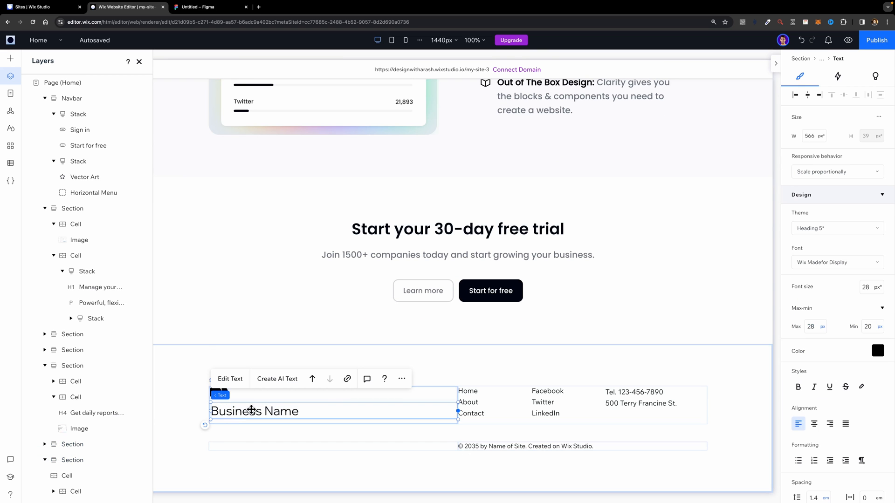
pyautogui.press('Delete')
pyautogui.click(222, 396)
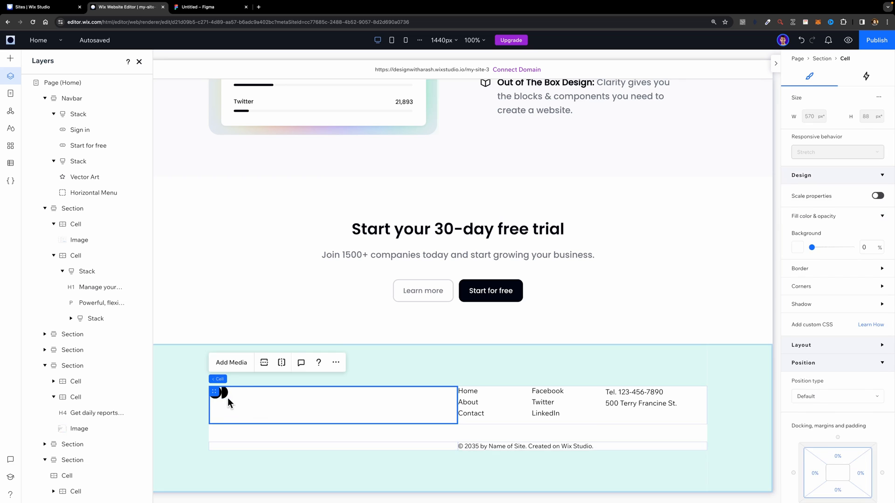
pyautogui.press('Delete')
# Step: Copy the Layers logo from the navbar and paste it into the footer's empty first cell
pyautogui.scroll(15, 223, 399)
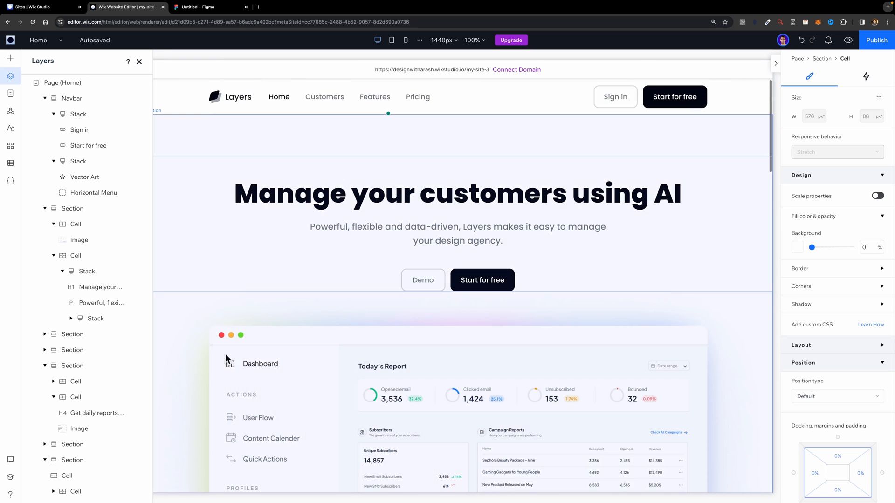
pyautogui.click(224, 103)
pyautogui.click(223, 103)
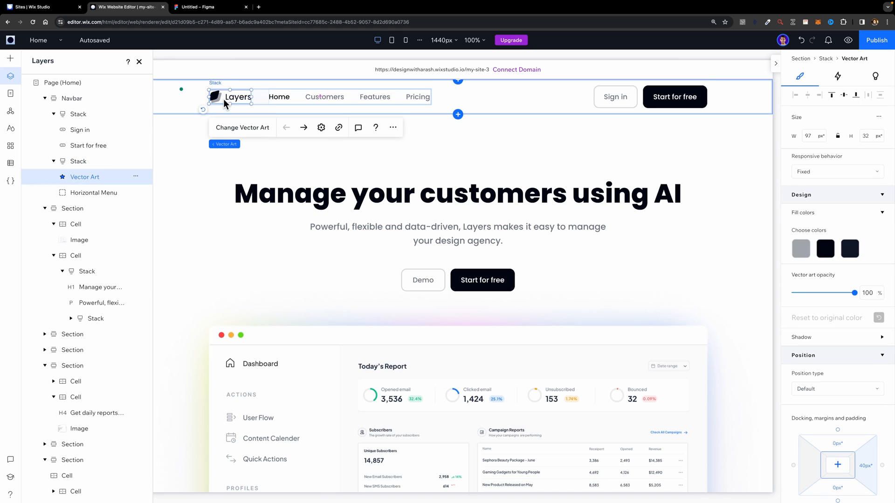
pyautogui.scroll(-15, 270, 312)
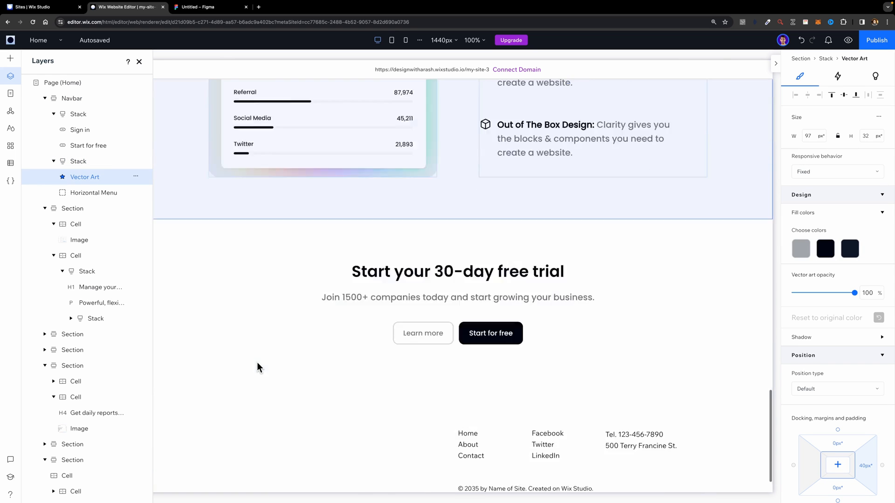
pyautogui.click(248, 408)
pyautogui.click(249, 408)
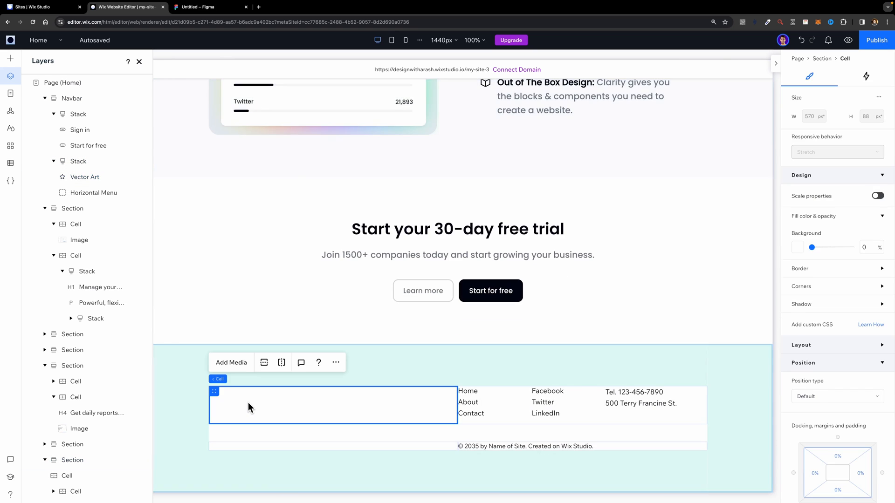
pyautogui.hotkey('ctrl', 'v')
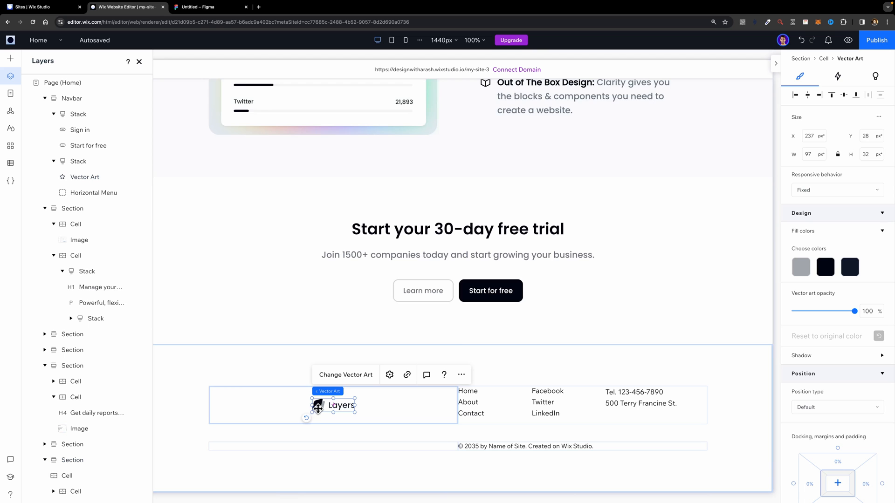
# Step: Set the footer logo's height to 52 px, following the Figma logo, and align it to the top left of its cell
pyautogui.click(200, 7)
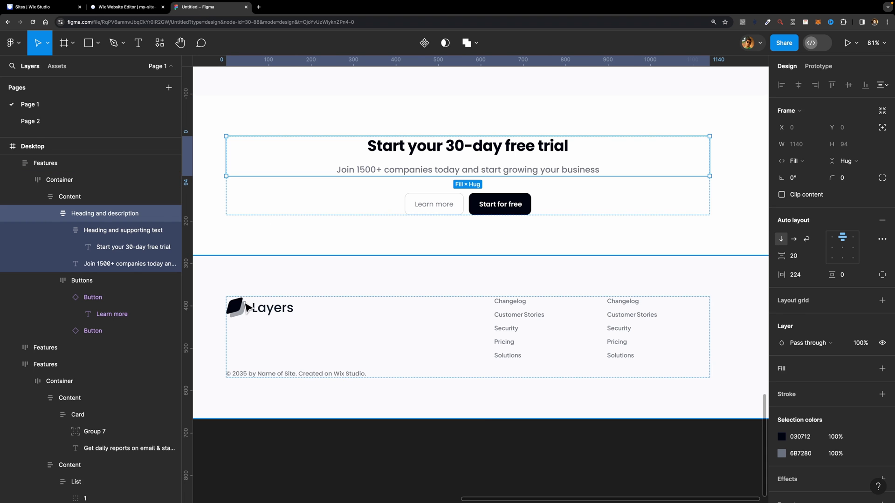
pyautogui.click(247, 307)
pyautogui.doubleClick(247, 308)
pyautogui.doubleClick(247, 308)
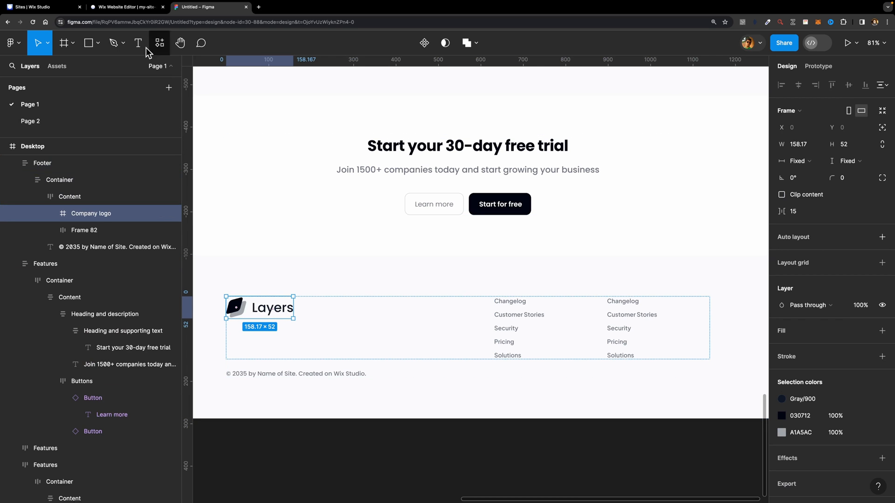
pyautogui.click(125, 8)
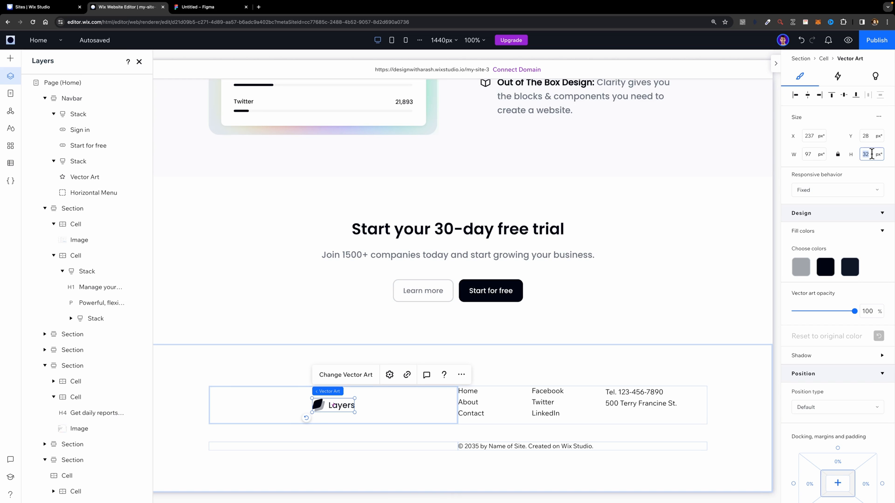
pyautogui.write('52')
pyautogui.press('Return')
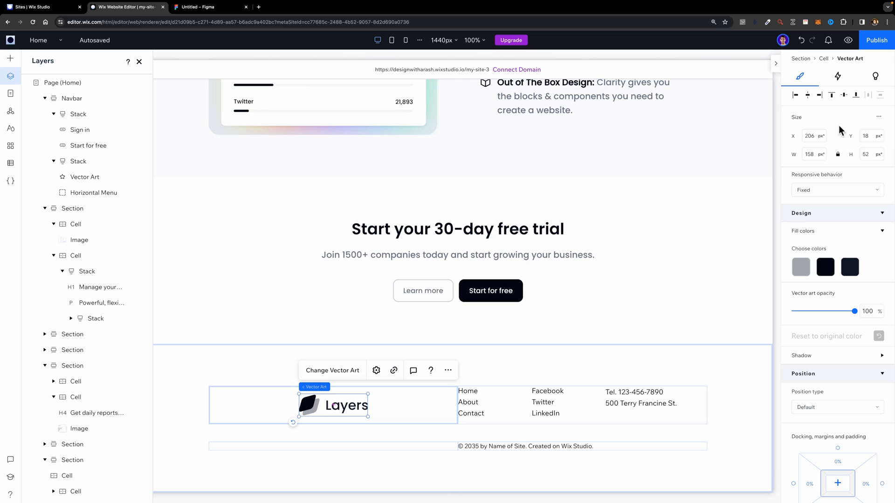
pyautogui.click(795, 98)
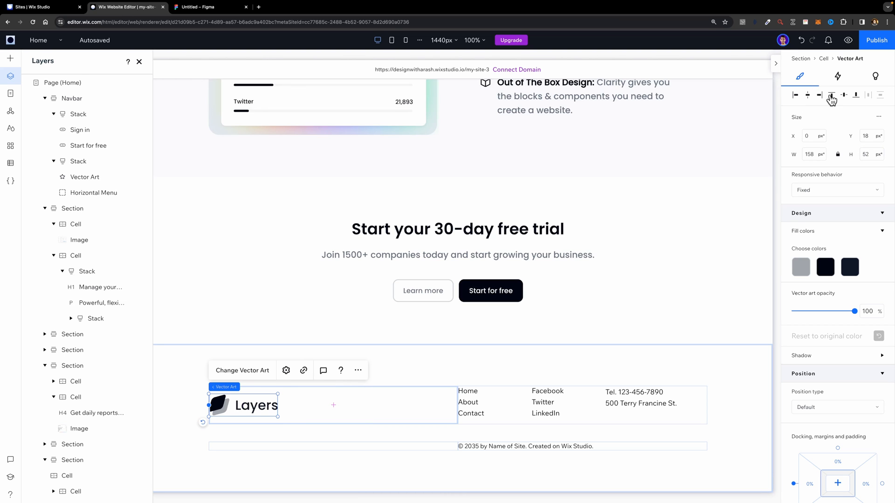
pyautogui.click(831, 97)
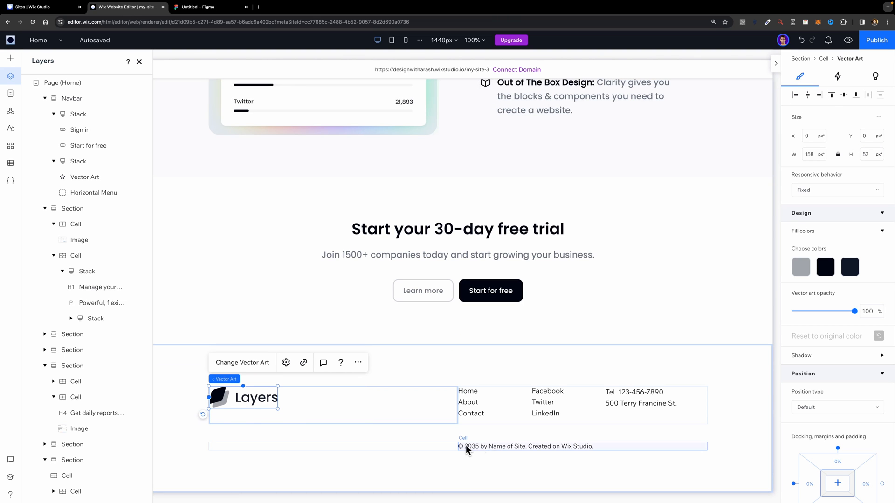
# Step: Delete the empty cell beside the copyright text in the footer's lower row
pyautogui.click(273, 446)
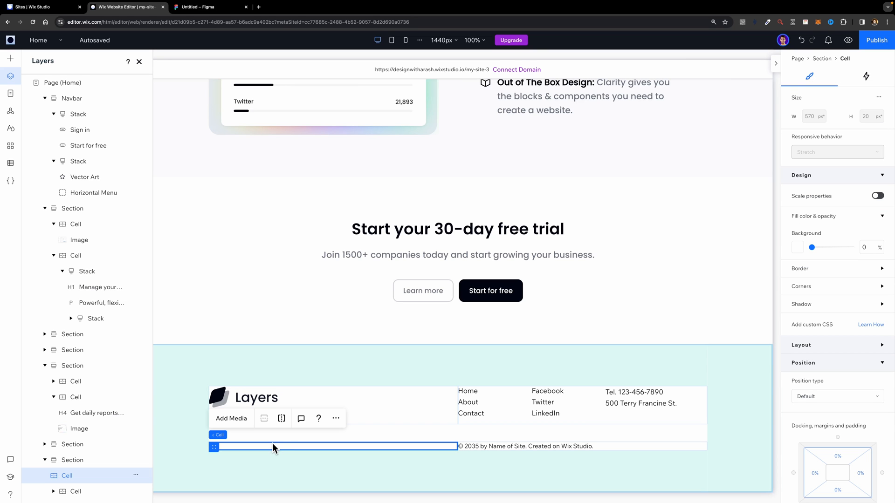
pyautogui.press('Delete')
pyautogui.click(272, 444)
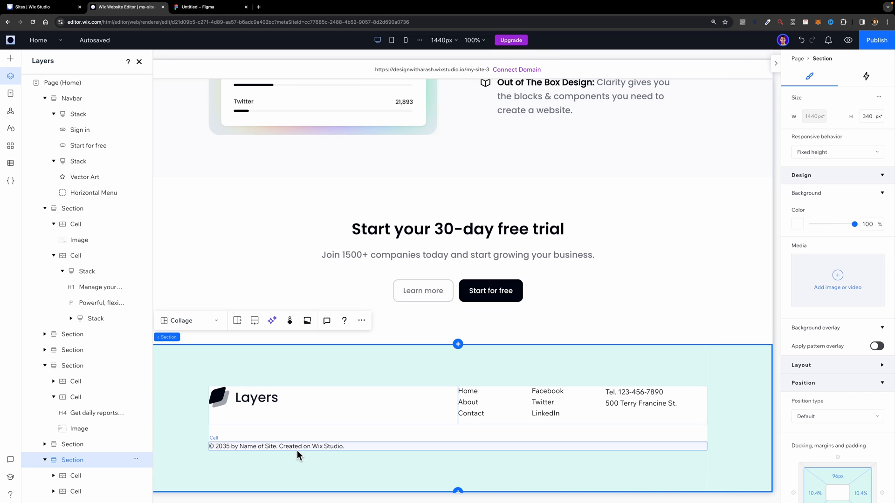
# Step: Preview the site and check the footer with the preview narrowed to 1376 px
pyautogui.click(848, 40)
pyautogui.moveTo(771, 267)
pyautogui.mouseDown()
pyautogui.moveTo(703, 266)
pyautogui.moveTo(791, 268)
pyautogui.moveTo(724, 270)
pyautogui.moveTo(763, 269)
pyautogui.mouseUp()
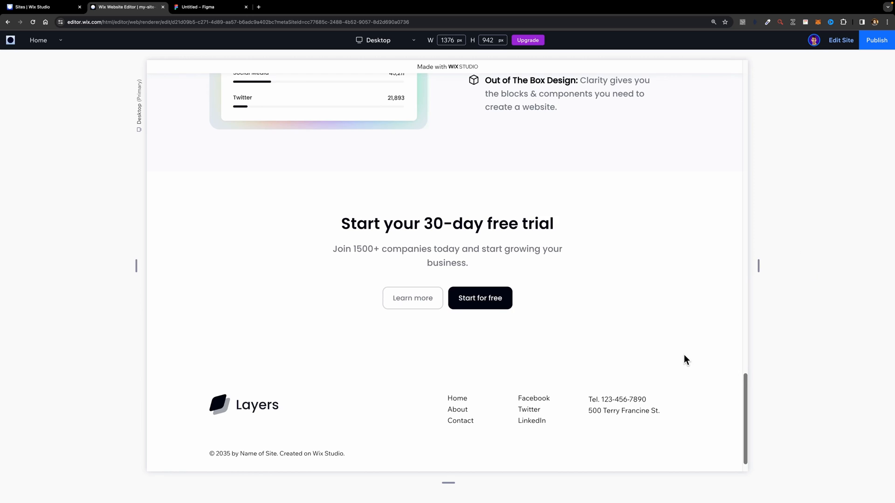
pyautogui.scroll(-1, 684, 356)
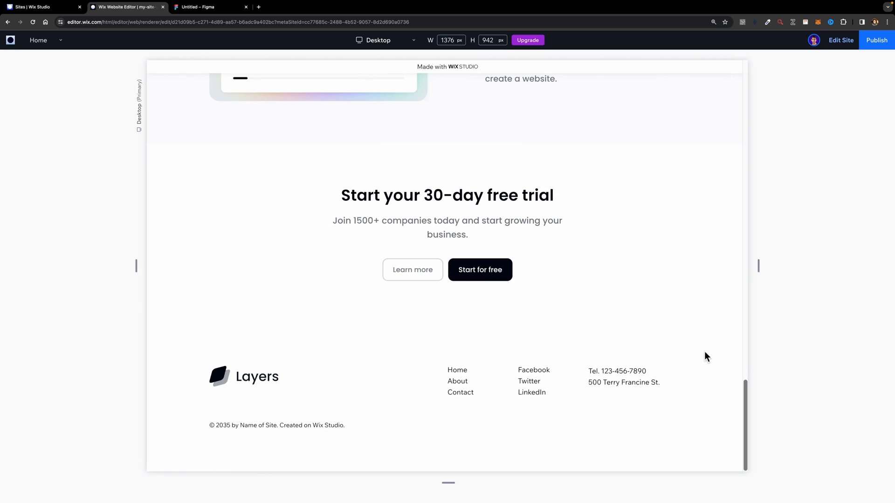
# Step: Return to the editor and check the footer section's background color among the theme colors
pyautogui.click(850, 42)
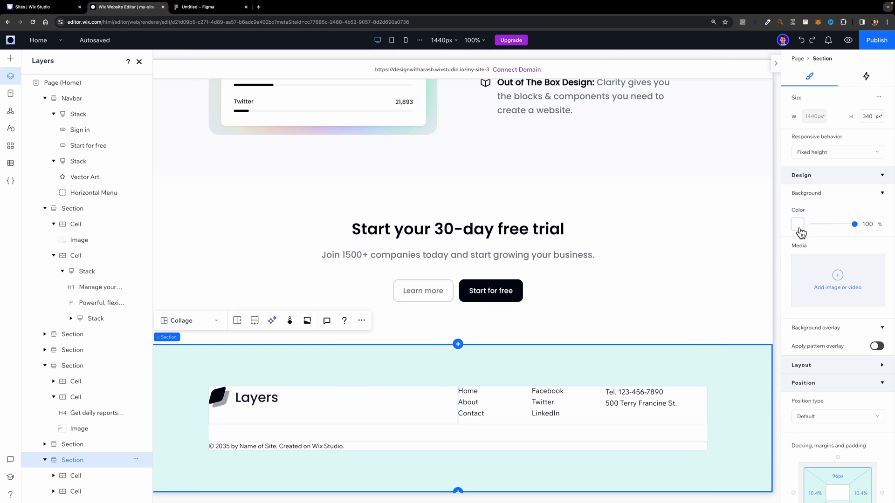
pyautogui.click(797, 224)
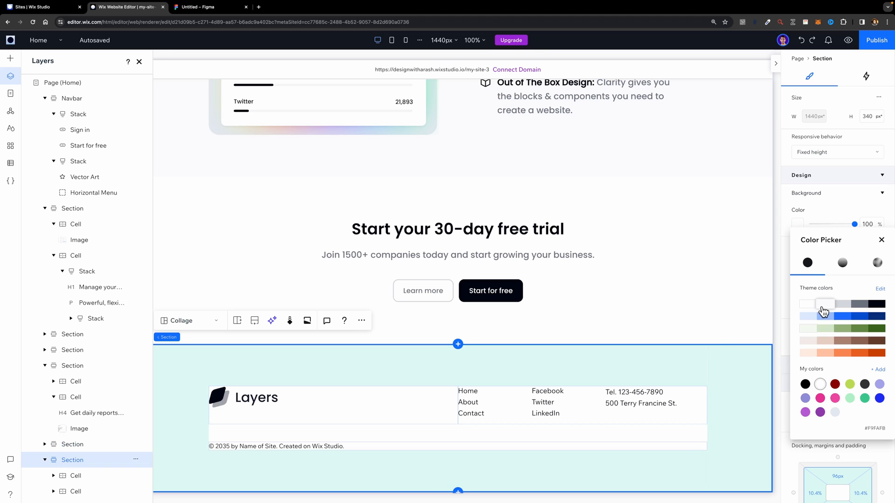
pyautogui.press('Escape')
# Step: Preview the site at the Tablet breakpoint and widen the preview to about 934 px to check the layout
pyautogui.press('super+shift+p')
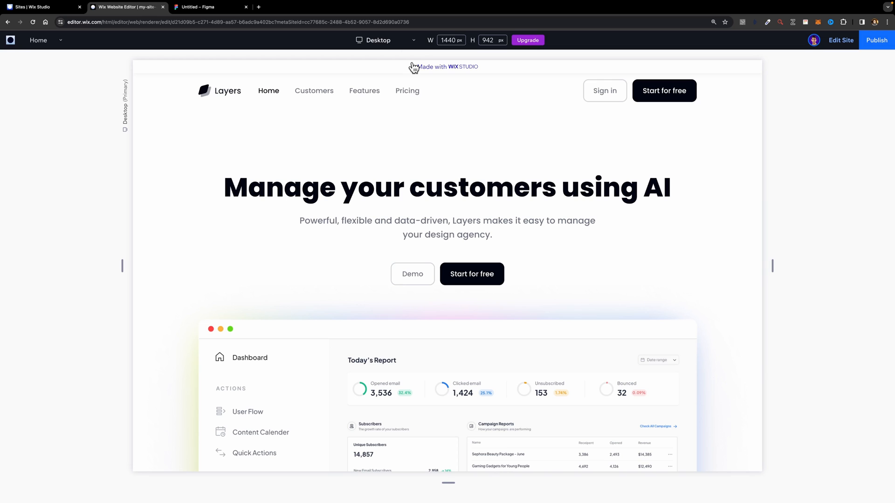
pyautogui.click(397, 41)
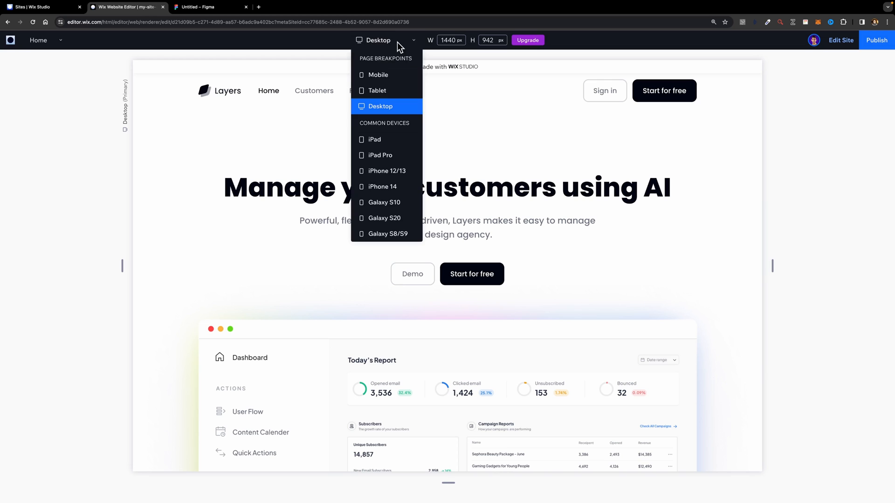
pyautogui.click(390, 91)
pyautogui.moveTo(626, 266); pyautogui.dragTo(662, 266)
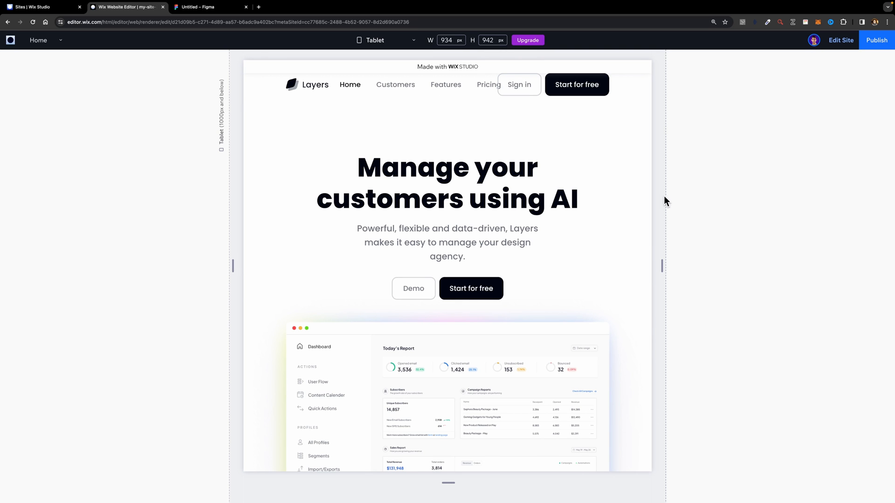
# Step: Check the page's navbar and content sections in the Tablet preview with the width adjusted to 860 px
pyautogui.moveTo(662, 264)
pyautogui.mouseDown()
pyautogui.moveTo(603, 256)
pyautogui.moveTo(664, 257)
pyautogui.mouseUp()
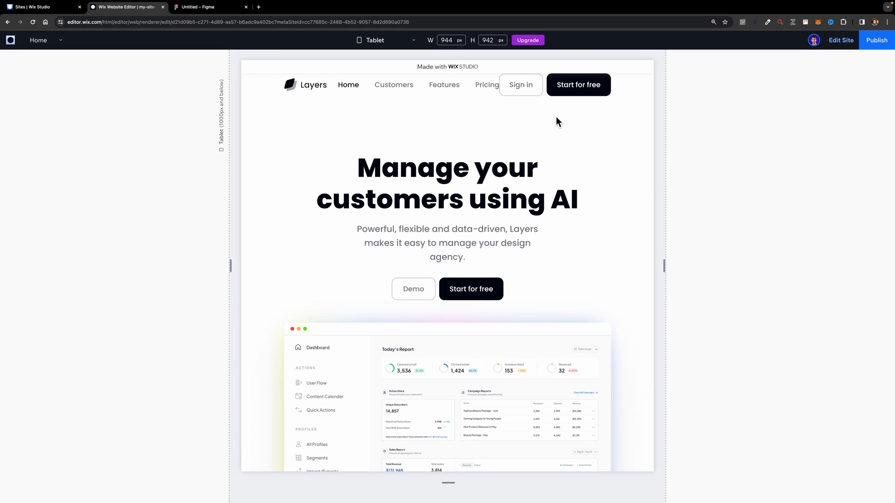
pyautogui.scroll(-10, 556, 116)
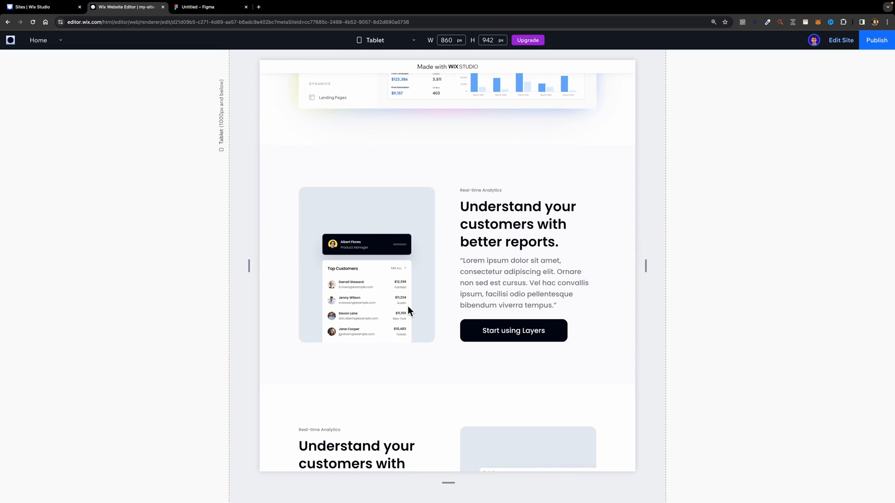
pyautogui.scroll(-5, 408, 311)
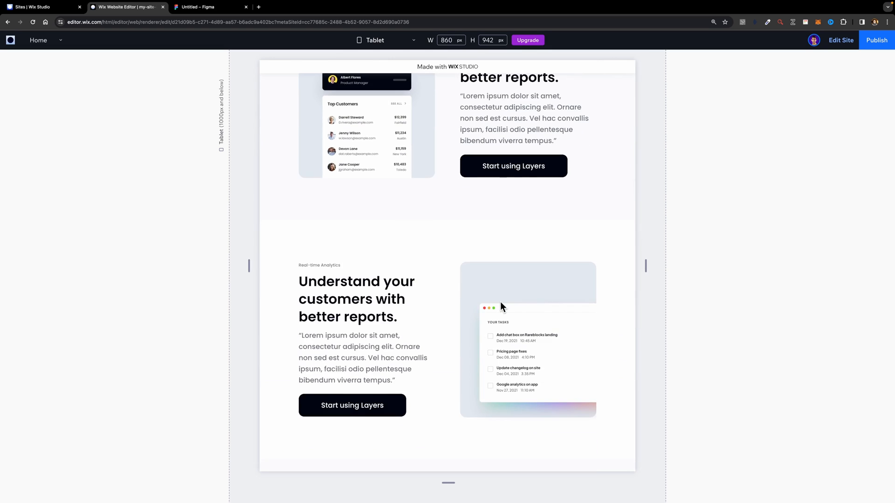
pyautogui.scroll(-7, 502, 305)
pyautogui.scroll(15, 459, 324)
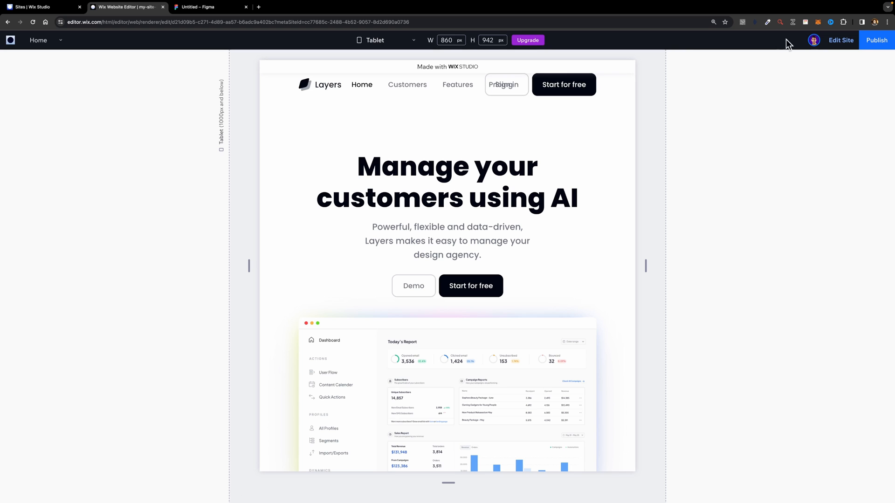
# Step: Return to the editor and hide the navbar's horizontal menu at the Tablet breakpoint
pyautogui.click(841, 41)
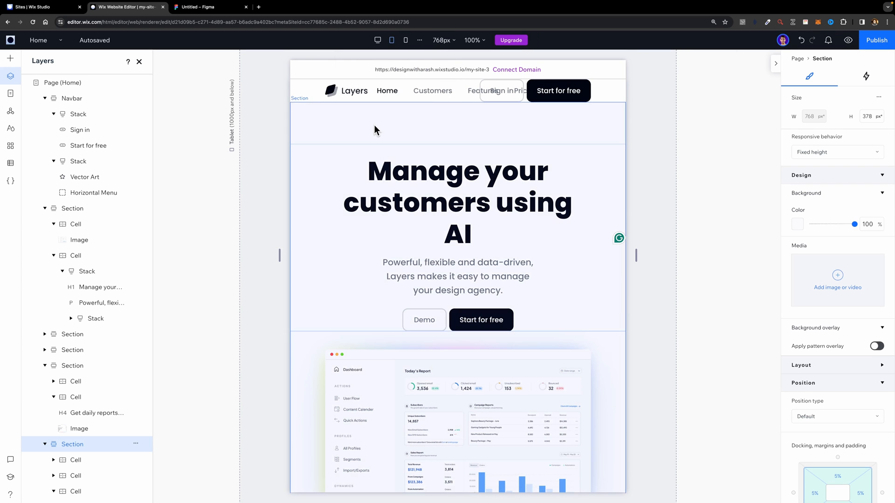
pyautogui.click(388, 91)
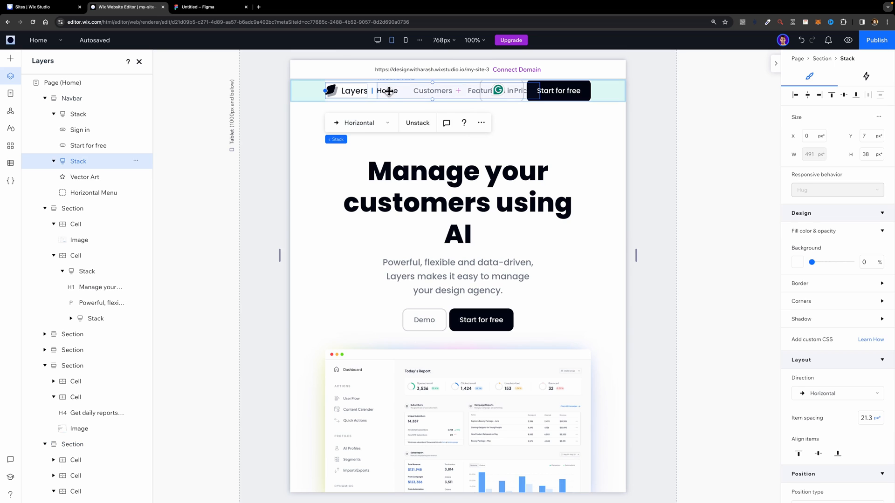
pyautogui.click(388, 91)
pyautogui.rightClick(103, 196)
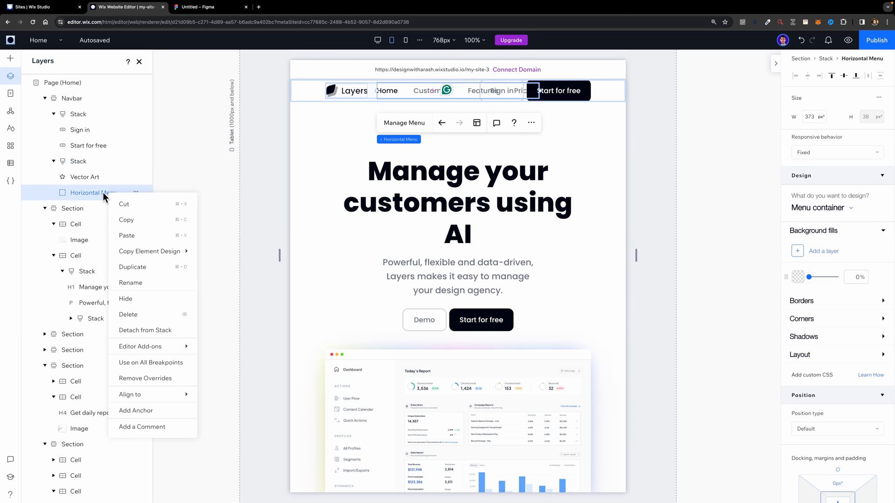
pyautogui.click(151, 303)
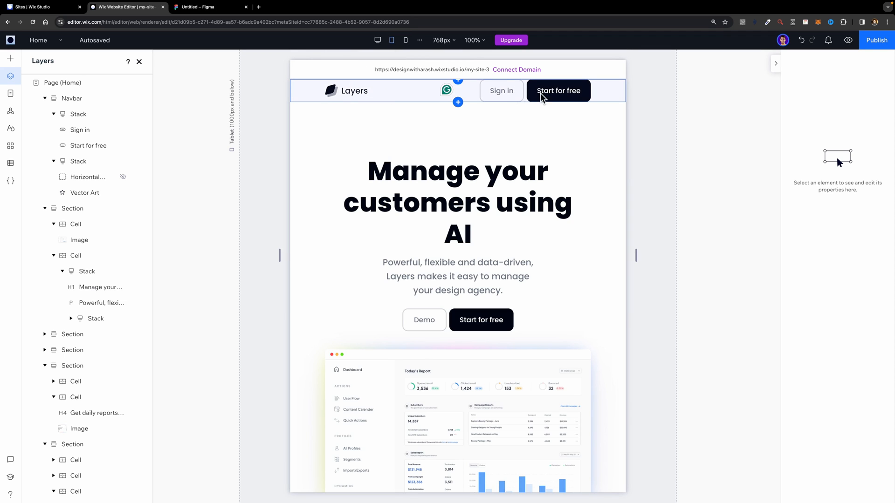
# Step: Hide the navbar stack holding the Sign in and Start for free buttons at the Tablet breakpoint
pyautogui.click(526, 97)
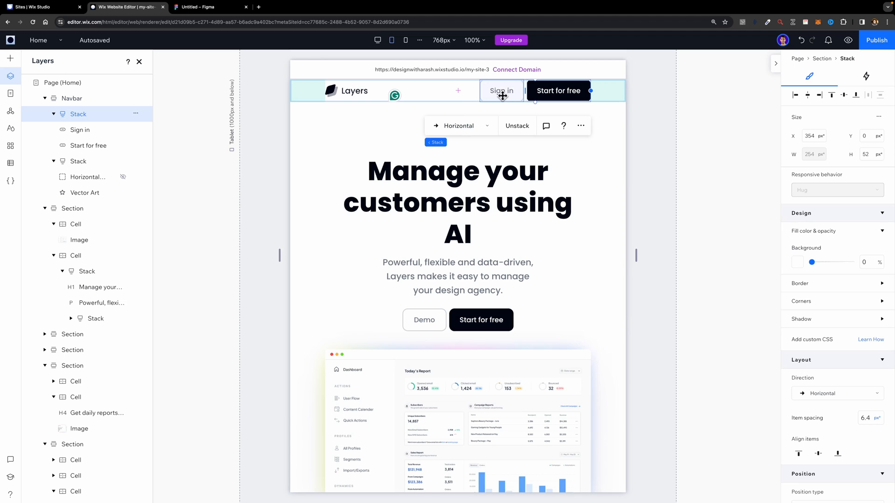
pyautogui.rightClick(112, 116)
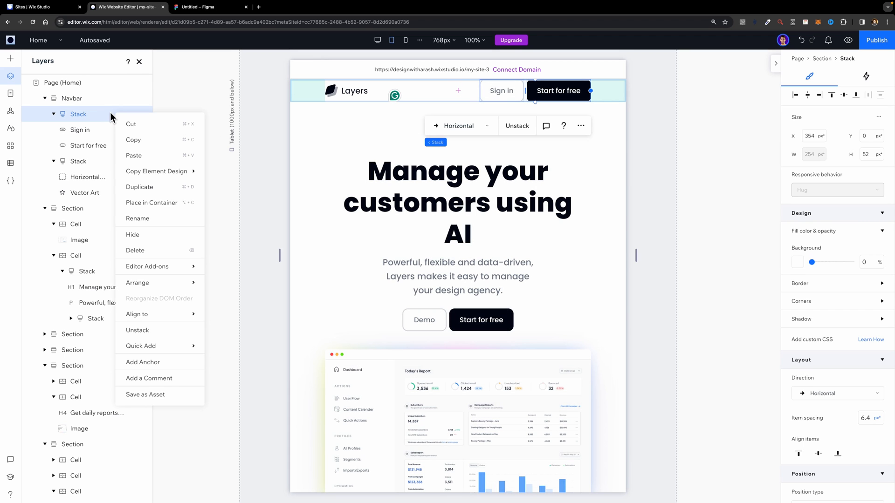
pyautogui.click(133, 235)
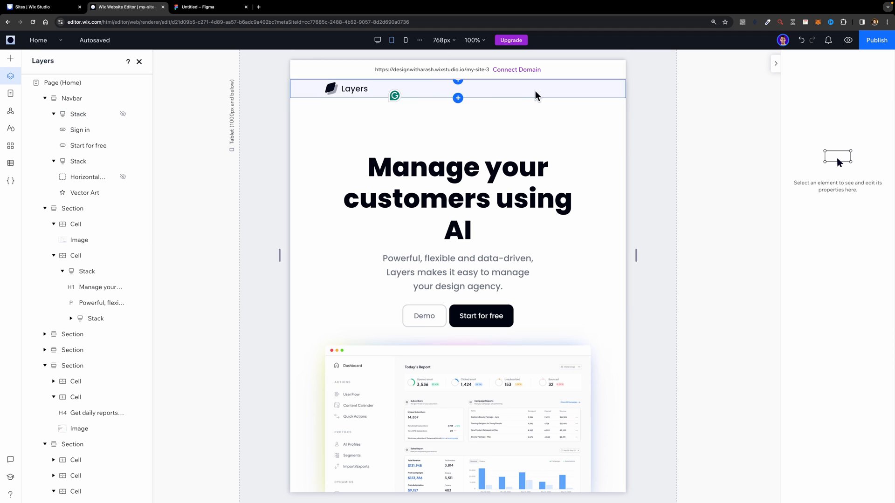
# Step: At the Desktop breakpoint, add the plain three-line hamburger menu to the navbar between the links and buttons
pyautogui.click(379, 42)
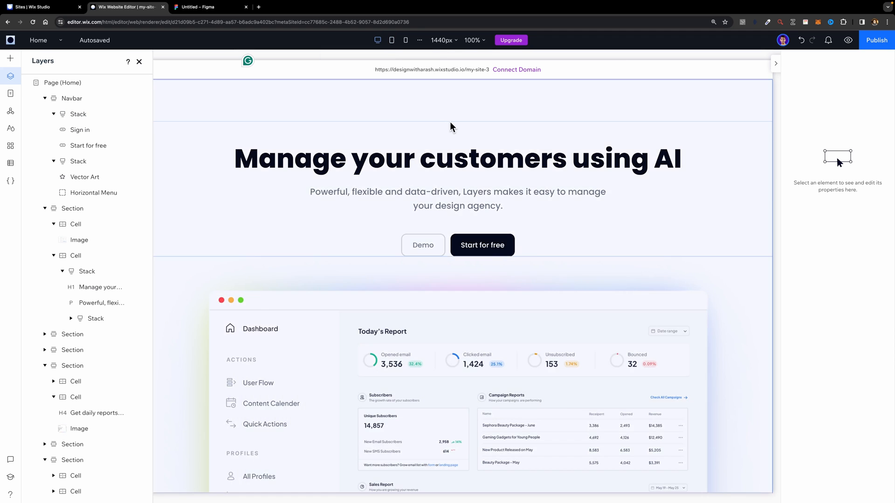
pyautogui.click(10, 60)
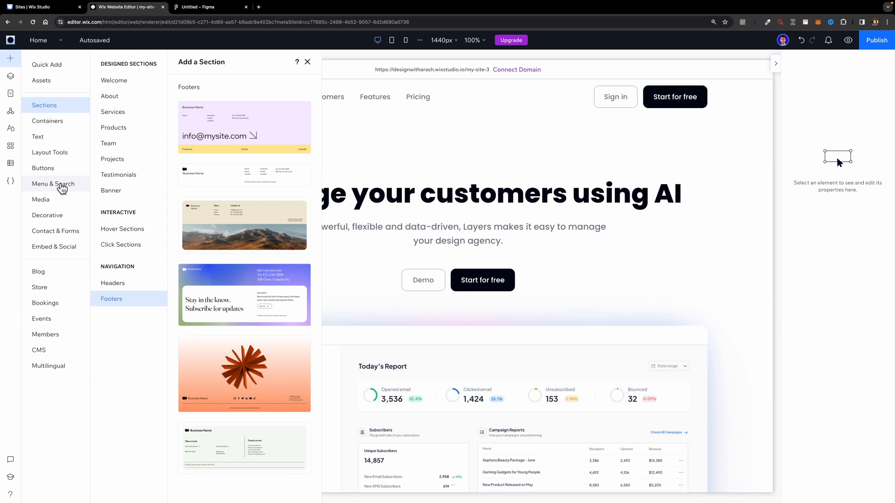
pyautogui.click(62, 186)
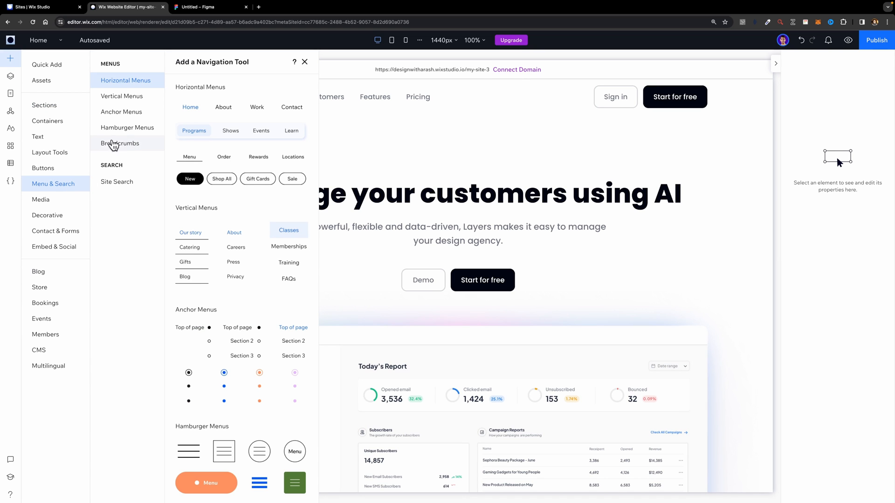
pyautogui.click(124, 132)
pyautogui.scroll(-1, 249, 291)
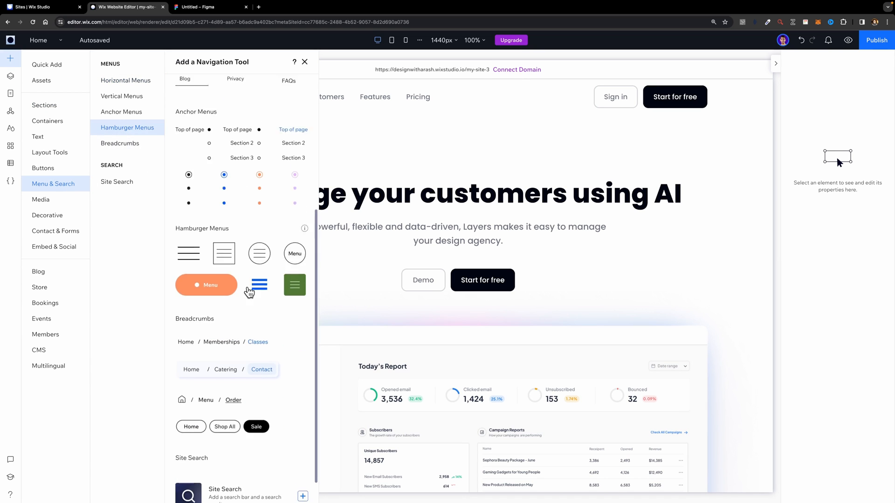
pyautogui.scroll(1, 249, 291)
pyautogui.moveTo(191, 270); pyautogui.dragTo(511, 104)
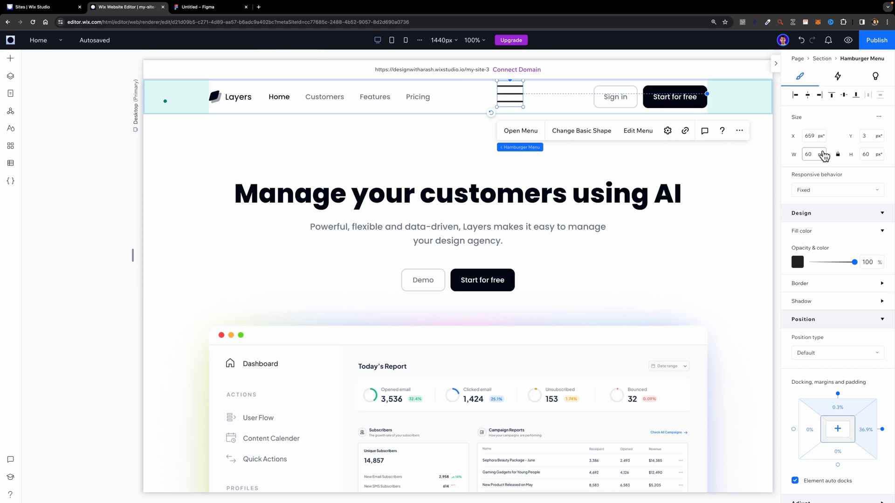
# Step: Resize the hamburger menu to 32 × 32 px and align it to the navbar's right edge, centered vertically
pyautogui.click(866, 154)
pyautogui.press('Return')
pyautogui.moveTo(516, 90); pyautogui.dragTo(561, 98)
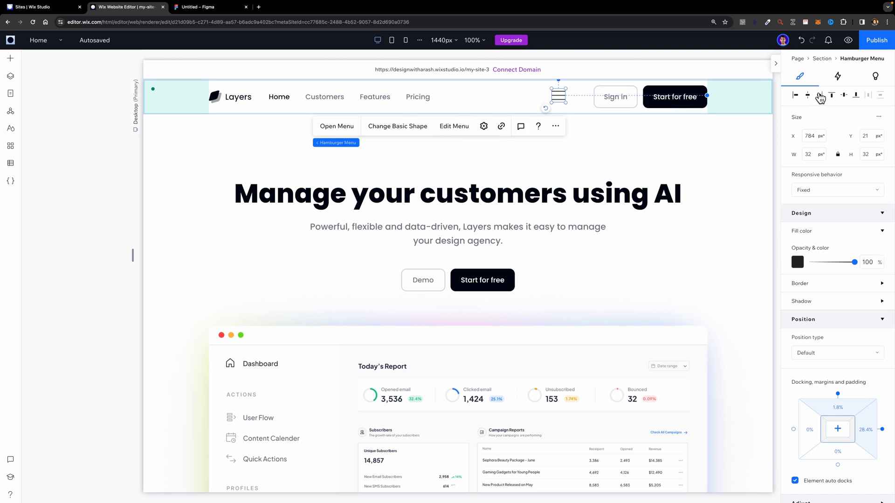
pyautogui.click(820, 96)
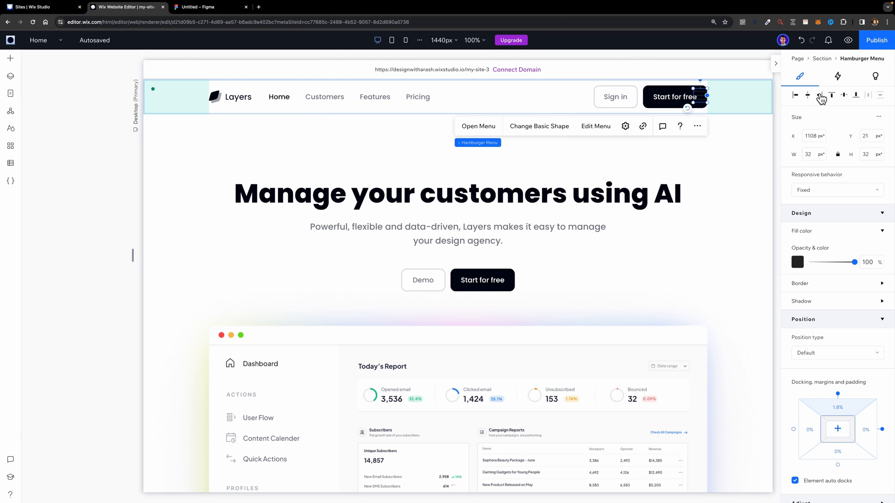
pyautogui.click(843, 95)
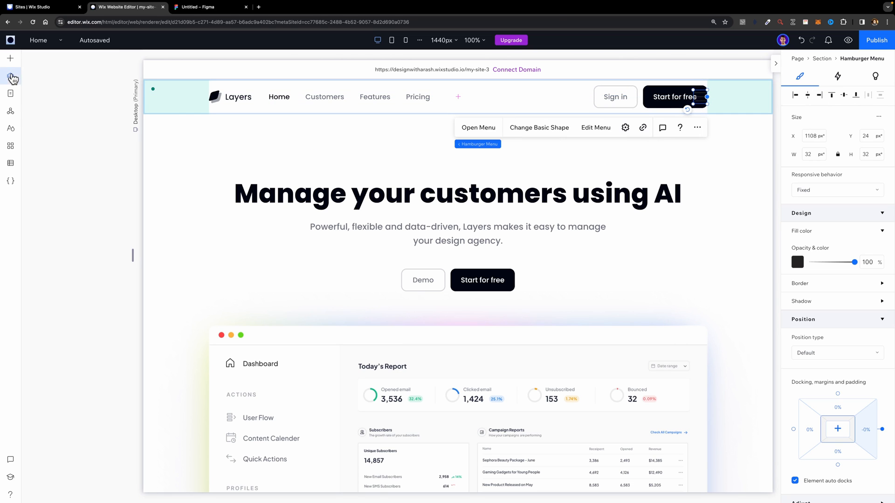
# Step: Hide the hamburger menu at the Desktop breakpoint
pyautogui.click(12, 78)
pyautogui.rightClick(113, 120)
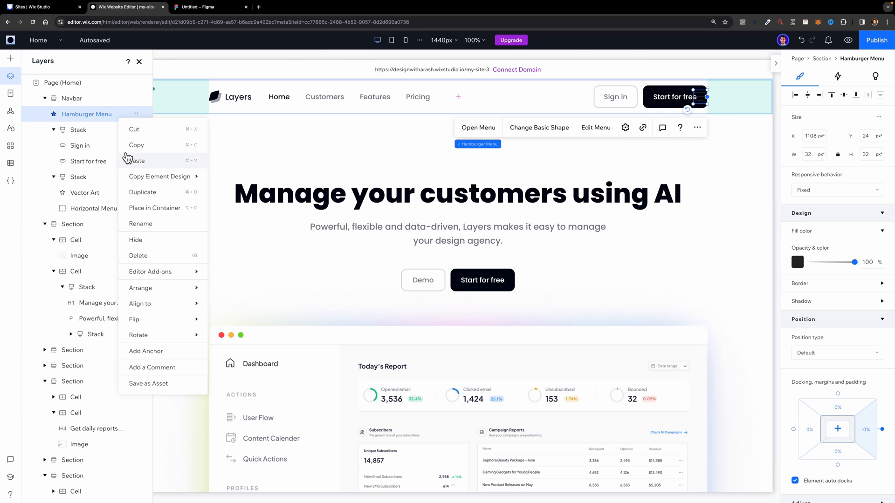
pyautogui.click(136, 240)
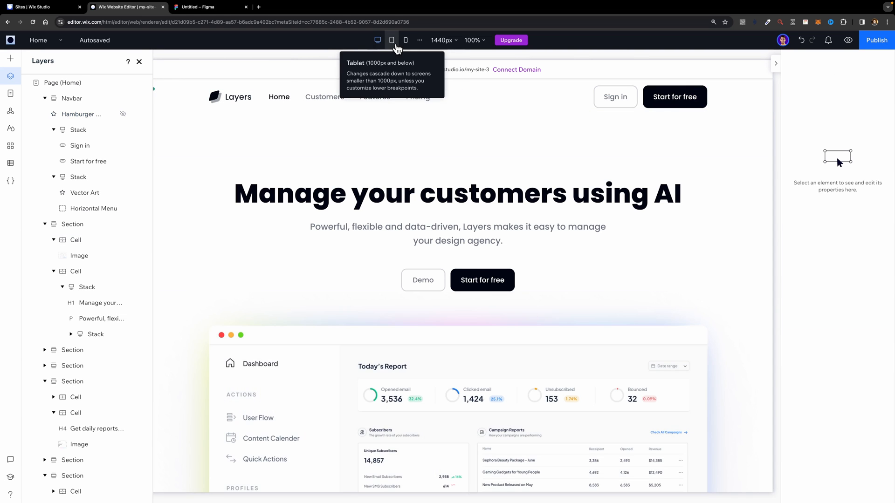
# Step: Show the hidden hamburger menu in the navbar at the Tablet breakpoint
pyautogui.click(394, 43)
pyautogui.click(125, 117)
pyautogui.click(124, 115)
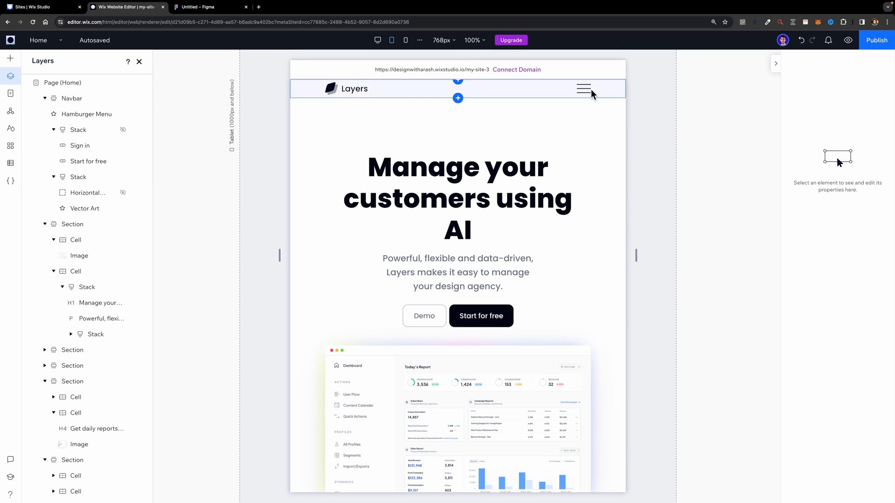
# Step: Set the navbar section's height to 80 px at the Tablet breakpoint
pyautogui.click(607, 92)
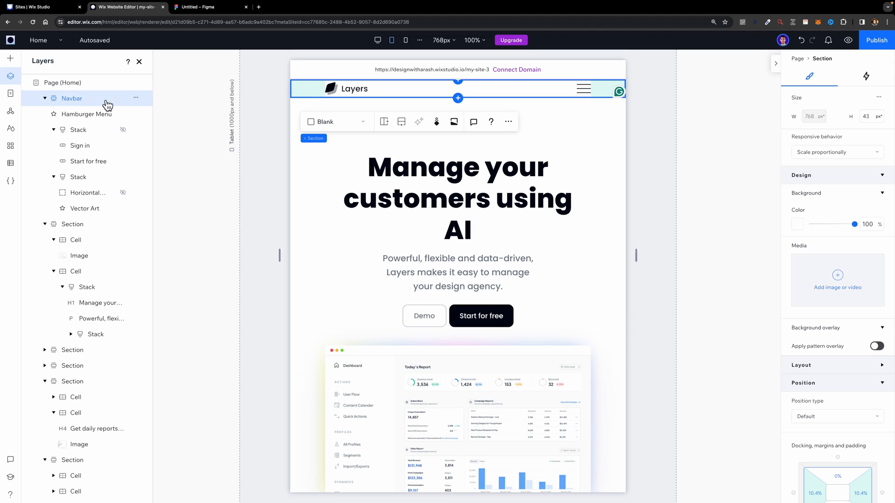
pyautogui.click(866, 116)
pyautogui.write('80')
# Step: Set the hero section's top padding to 40 px at the Tablet breakpoint
pyautogui.click(543, 180)
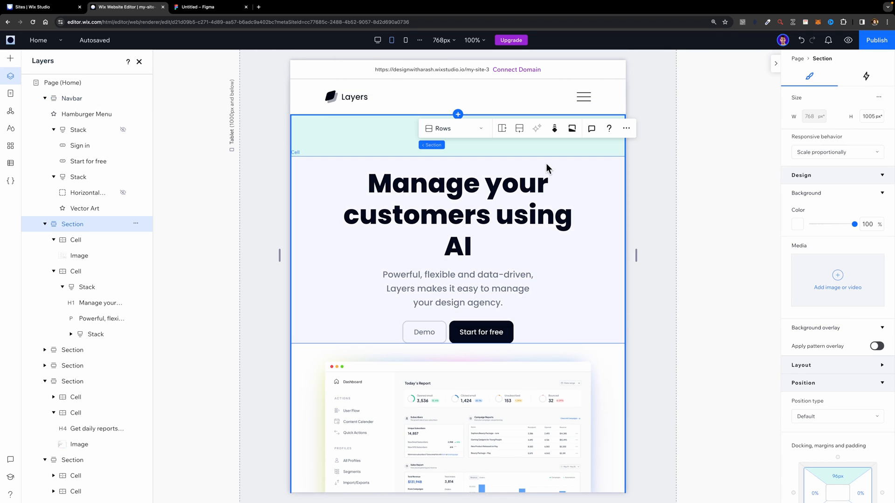
pyautogui.click(832, 480)
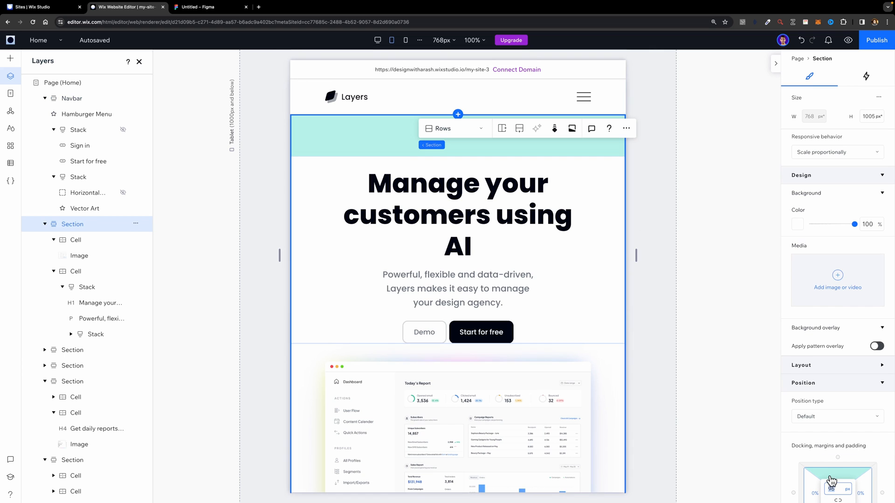
pyautogui.write('40')
pyautogui.press('Return')
# Step: Enlarge the Top Customers image within its cell in the first Real-time Analytics section
pyautogui.scroll(-8, 510, 288)
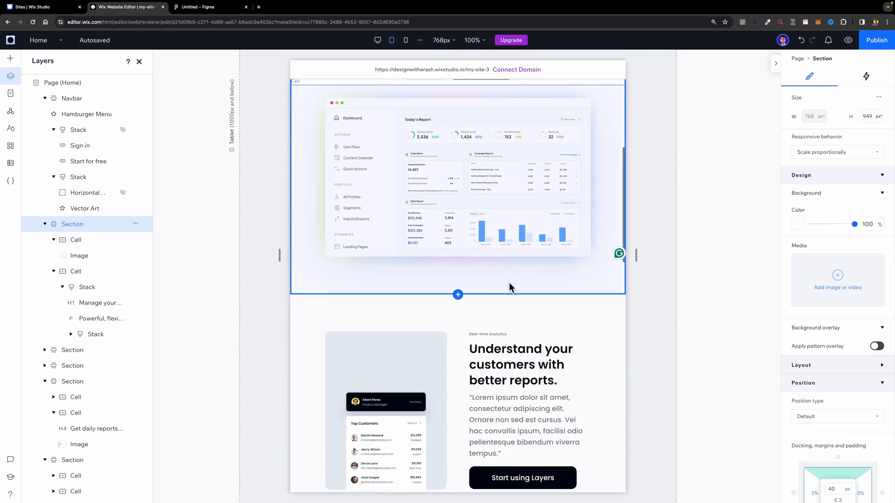
pyautogui.click(435, 235)
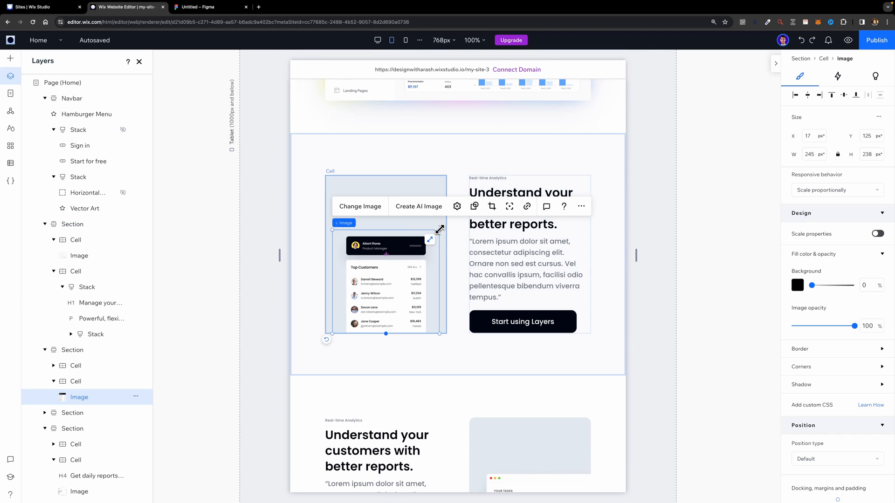
pyautogui.moveTo(441, 229); pyautogui.dragTo(474, 205)
pyautogui.moveTo(637, 252)
pyautogui.mouseDown()
pyautogui.moveTo(672, 254)
pyautogui.moveTo(636, 254)
pyautogui.mouseUp()
# Step: Enlarge the Your Tasks image in the second Real-time Analytics section so it extends past its cell's right edge
pyautogui.scroll(-3, 559, 270)
pyautogui.click(560, 298)
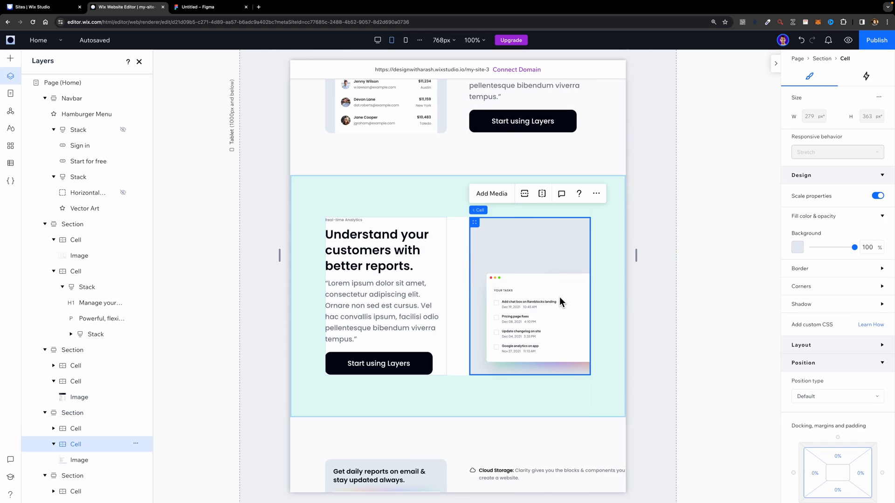
pyautogui.click(544, 298)
pyautogui.moveTo(476, 268); pyautogui.dragTo(517, 273)
pyautogui.click(683, 284)
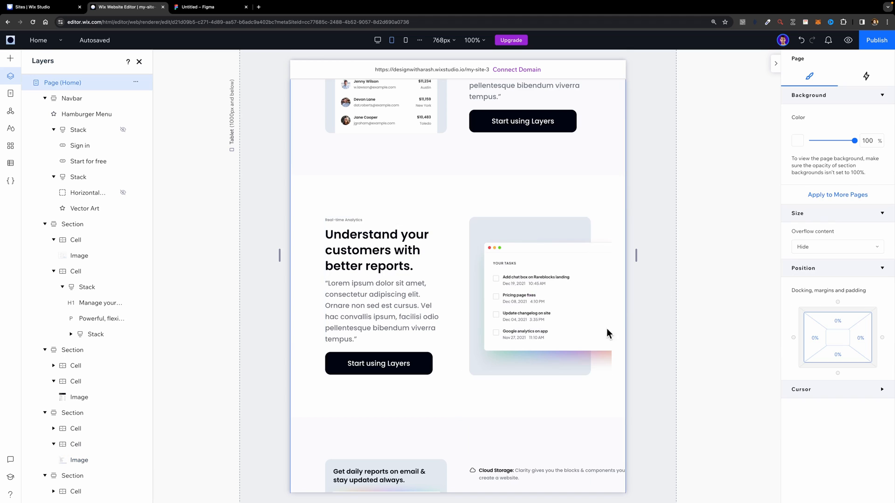
# Step: Set the overflow content of the cell containing the Your Tasks image to Hide
pyautogui.click(598, 323)
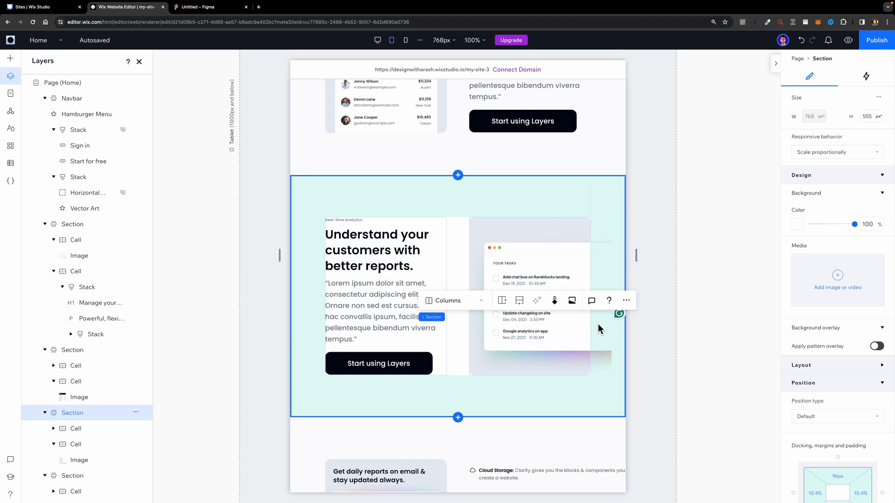
pyautogui.click(482, 225)
pyautogui.click(821, 347)
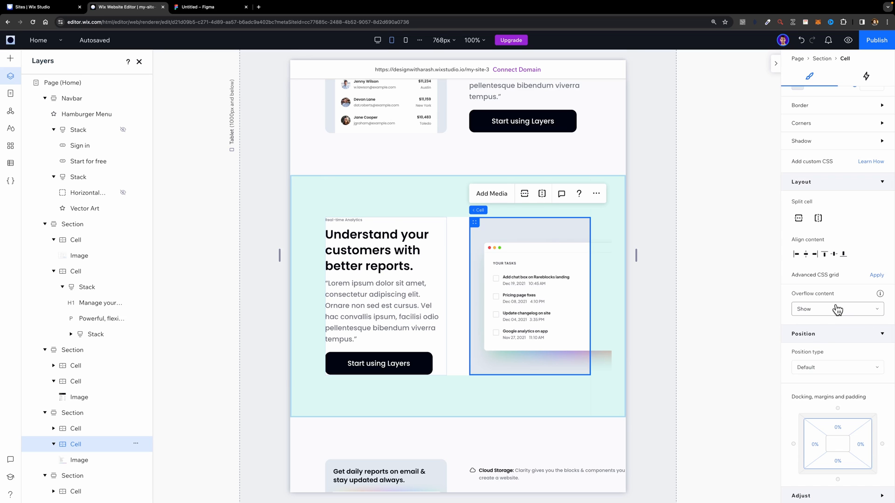
pyautogui.click(826, 311)
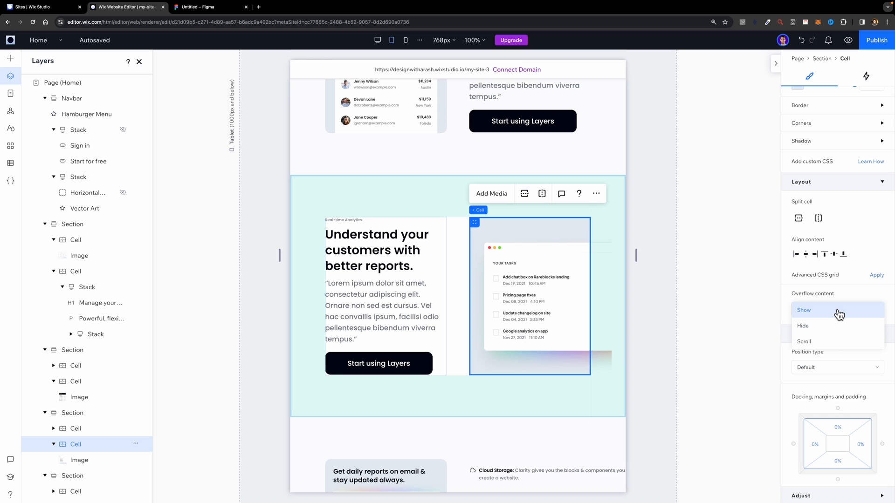
pyautogui.click(836, 326)
# Step: Narrow the Cloud Storage text in the daily reports section so it fits inside its cell at the Tablet breakpoint
pyautogui.scroll(-4, 557, 284)
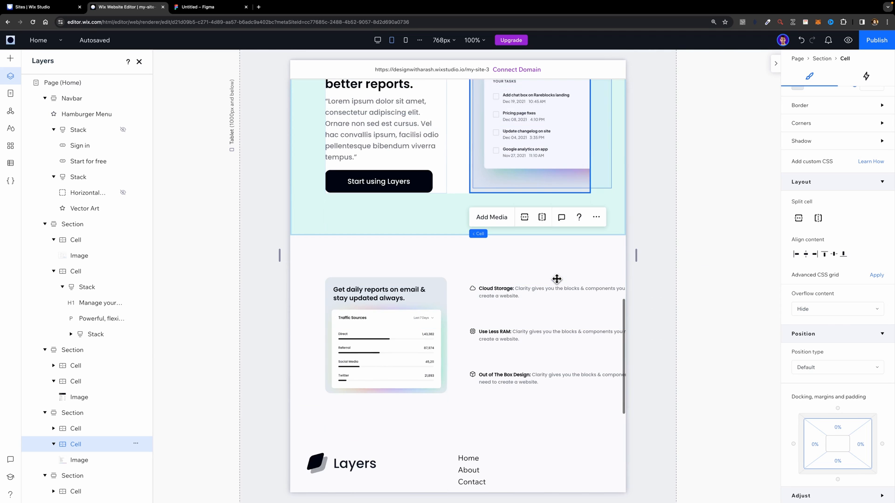
pyautogui.scroll(-1, 561, 297)
pyautogui.click(573, 229)
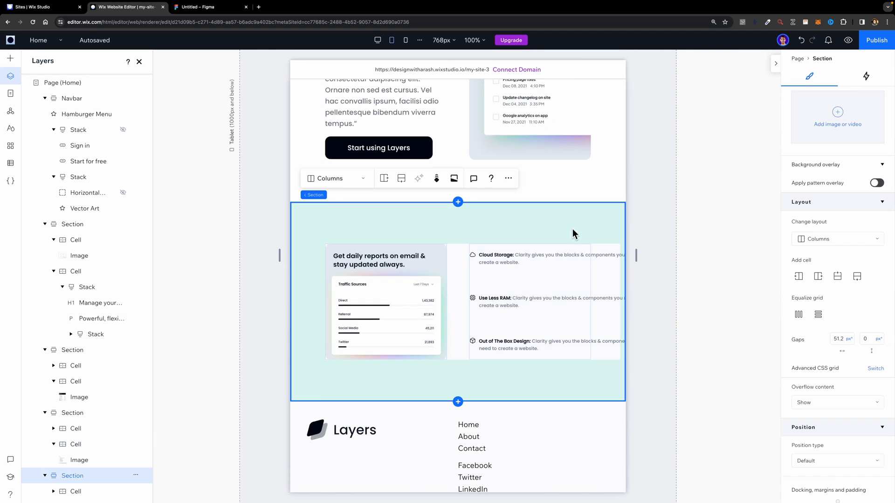
pyautogui.click(565, 262)
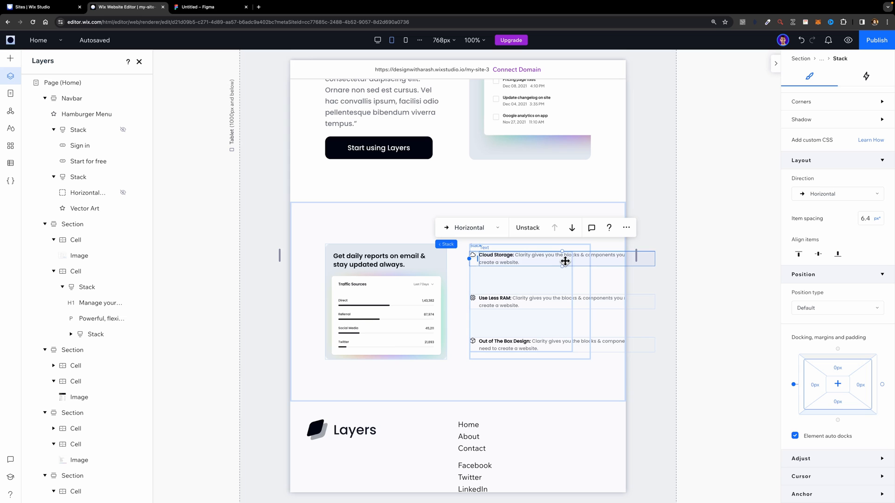
pyautogui.click(536, 257)
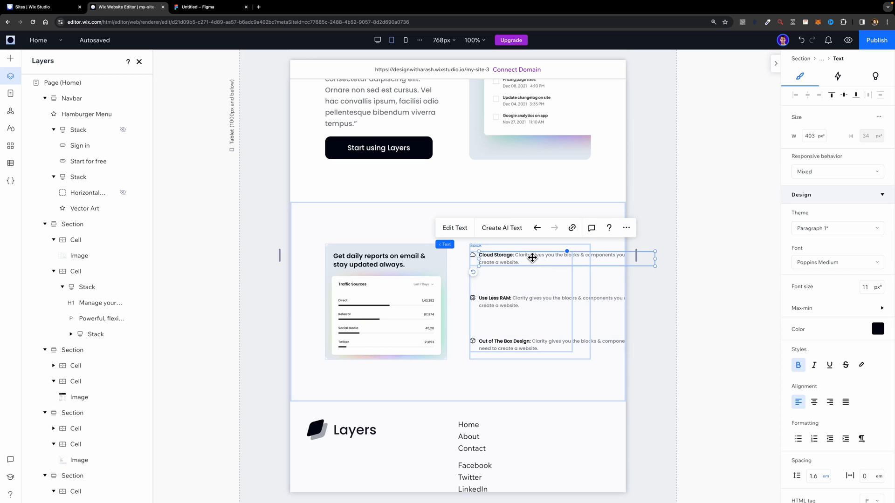
pyautogui.doubleClick(532, 257)
pyautogui.click(542, 279)
pyautogui.click(520, 262)
pyautogui.moveTo(655, 260); pyautogui.dragTo(586, 261)
pyautogui.moveTo(586, 261); pyautogui.dragTo(587, 261)
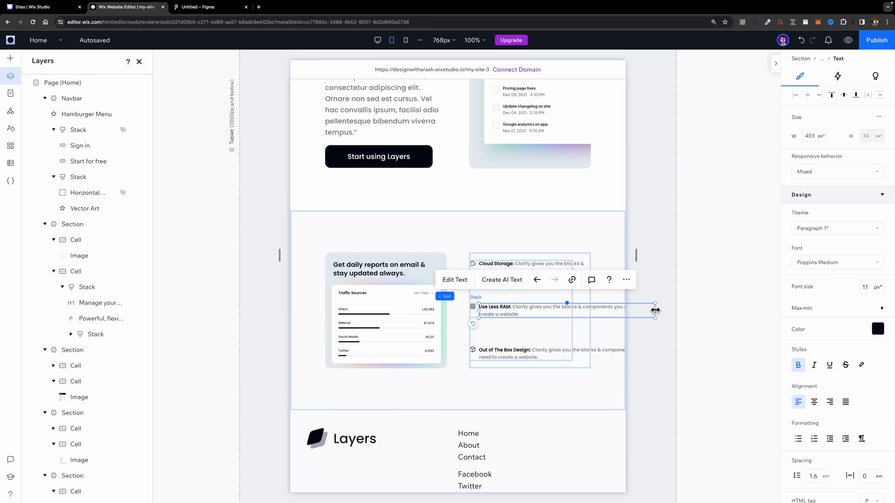
# Step: Narrow the Use Less RAM and Out Of The Box Design texts to match the Cloud Storage text
pyautogui.moveTo(655, 311); pyautogui.dragTo(586, 311)
pyautogui.click(655, 354)
pyautogui.moveTo(655, 354); pyautogui.dragTo(586, 354)
# Step: Reduce the spacing between the three feature items in their vertical stack
pyautogui.click(531, 285)
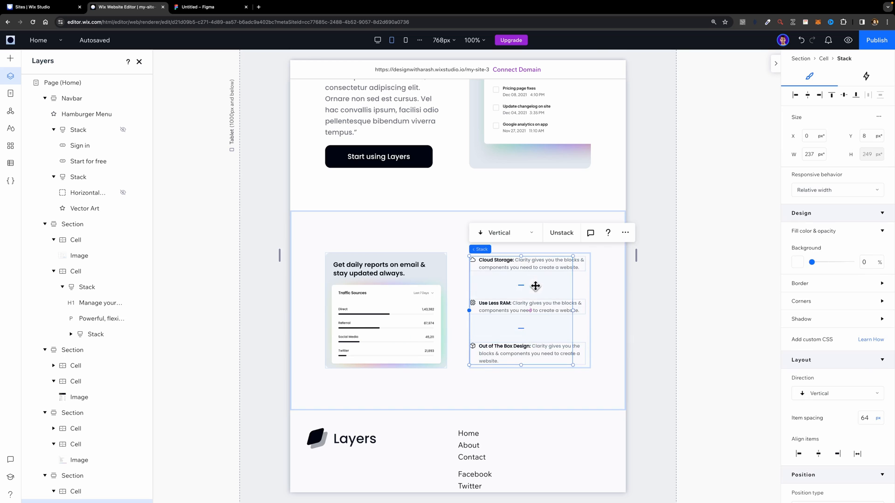
pyautogui.moveTo(521, 286); pyautogui.dragTo(525, 279)
pyautogui.moveTo(522, 321); pyautogui.dragTo(524, 315)
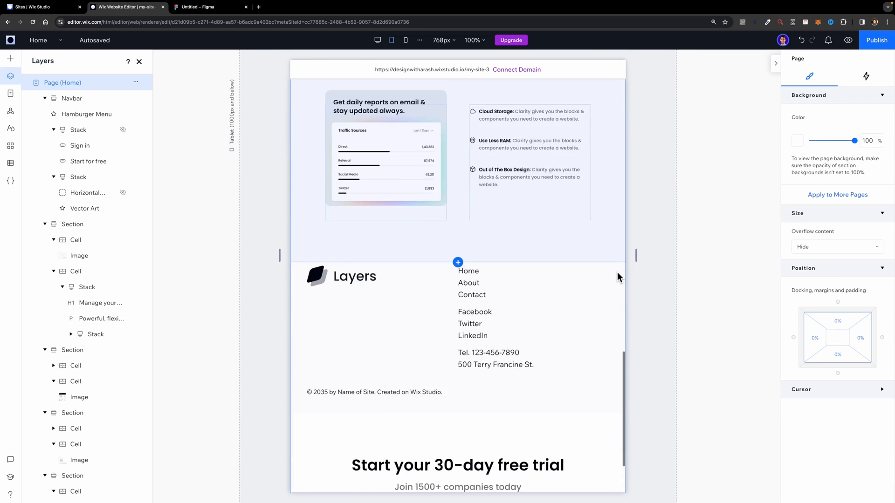
# Step: Move the footer section with the Layers logo below the free trial section in the page's layer order
pyautogui.scroll(-3, 618, 275)
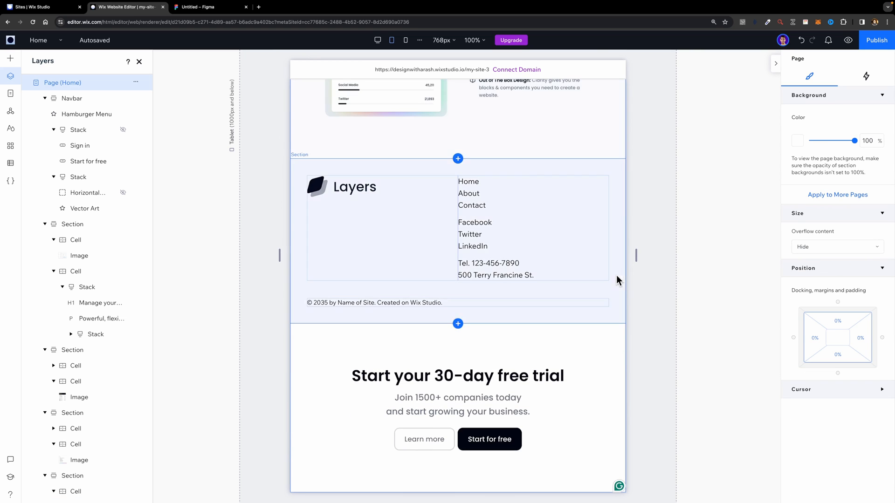
pyautogui.click(485, 217)
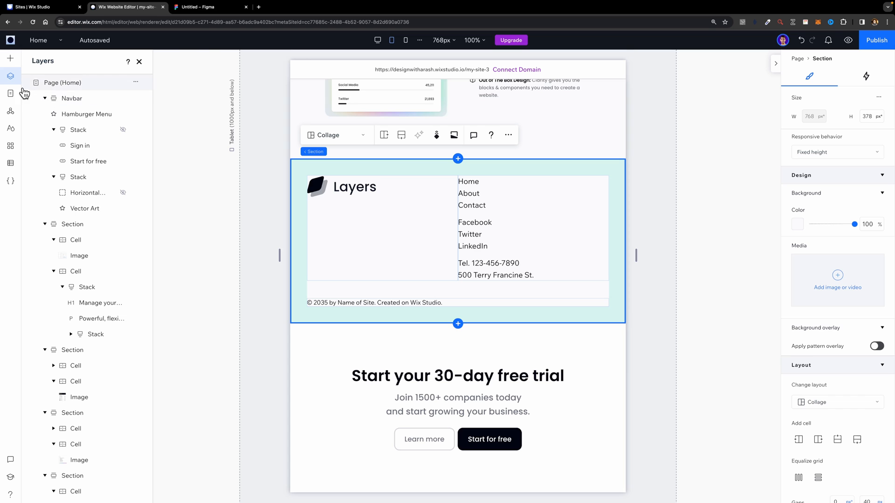
pyautogui.scroll(-6, 56, 259)
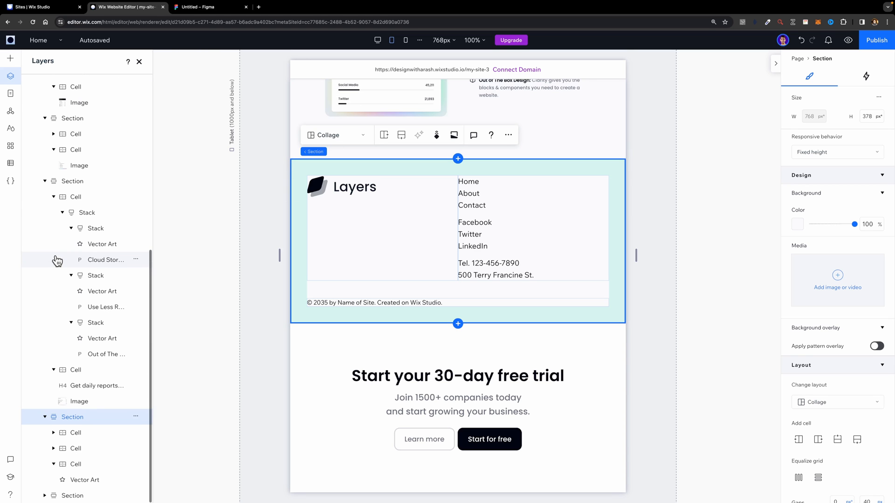
pyautogui.moveTo(90, 482); pyautogui.dragTo(65, 501)
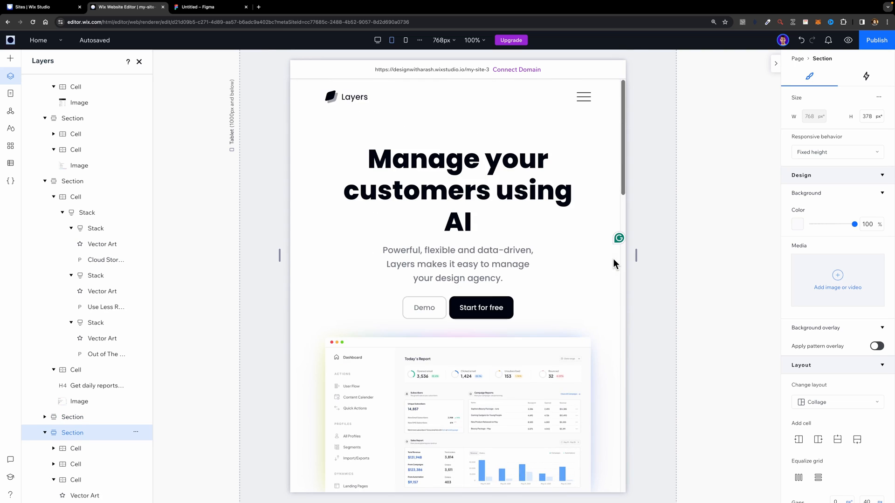
# Step: Check how the landing page looks at the Mobile breakpoint
pyautogui.click(635, 256)
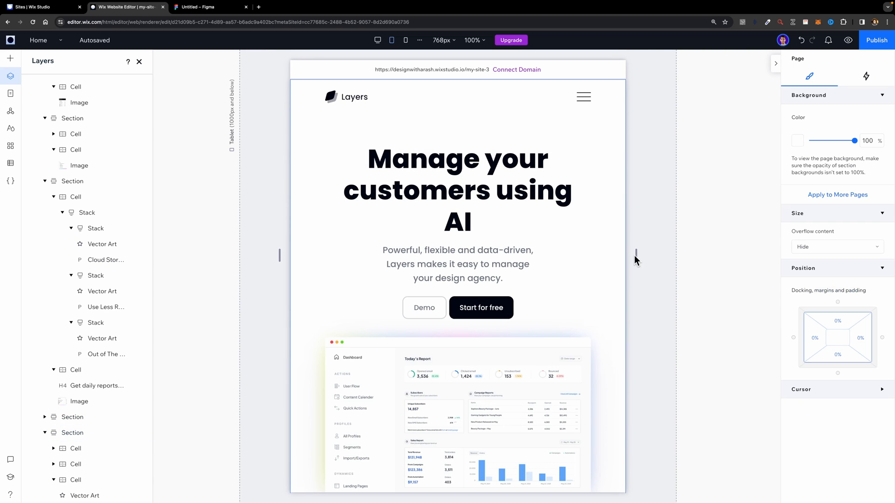
pyautogui.moveTo(637, 254)
pyautogui.mouseDown()
pyautogui.moveTo(684, 252)
pyautogui.moveTo(637, 255)
pyautogui.mouseUp()
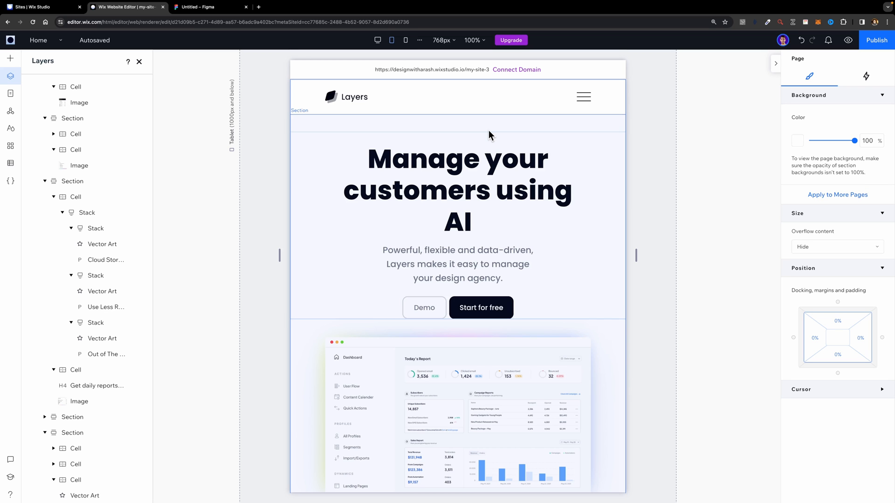
pyautogui.click(405, 40)
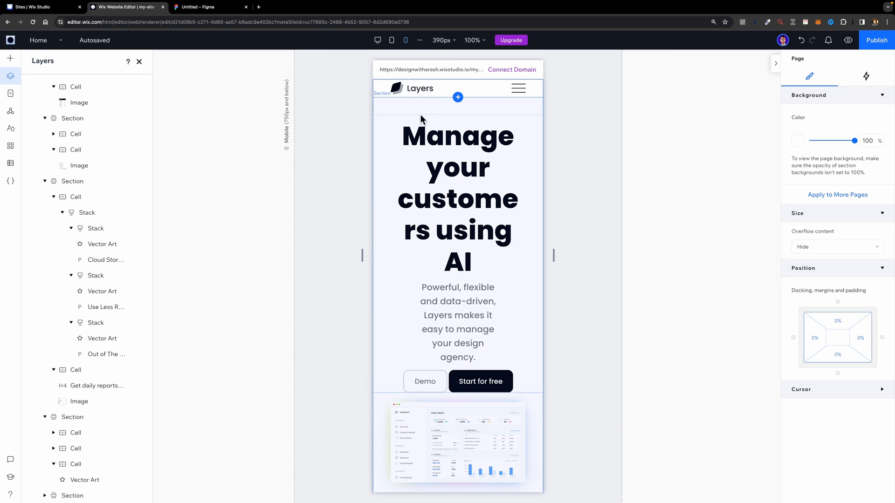
# Step: At the Tablet breakpoint, set the hero heading's responsive behavior to Scale proportionally
pyautogui.click(392, 40)
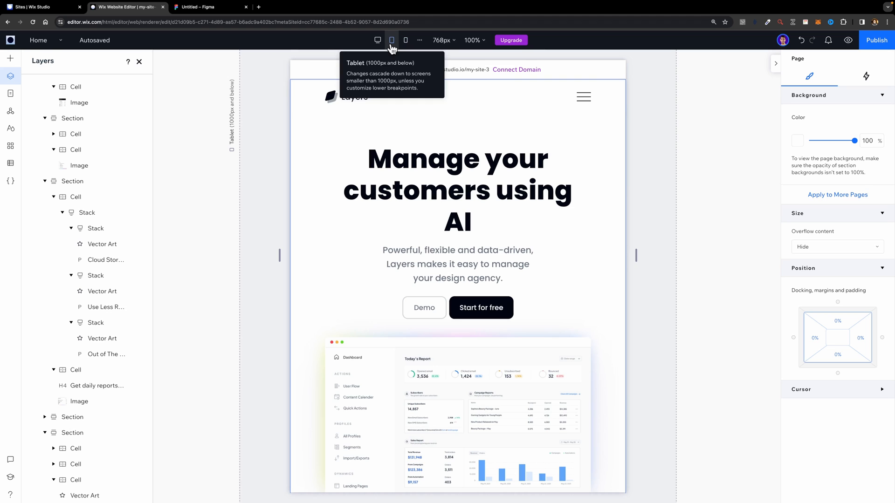
pyautogui.click(451, 197)
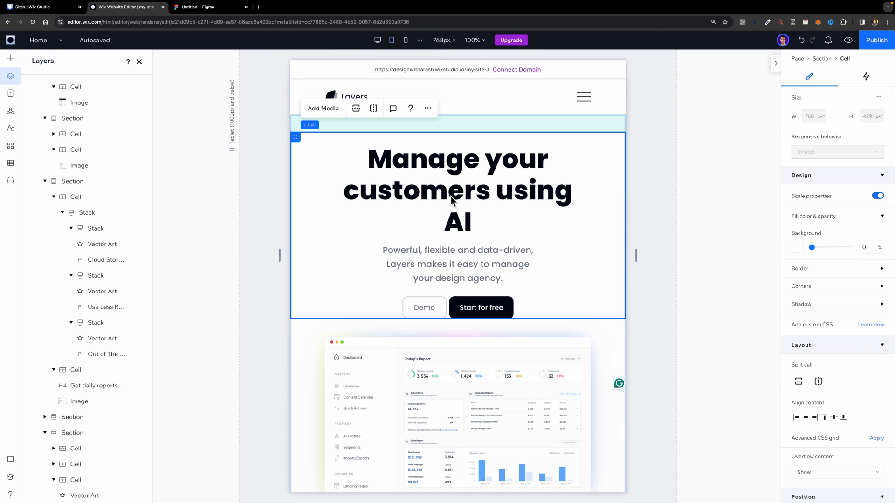
pyautogui.click(416, 185)
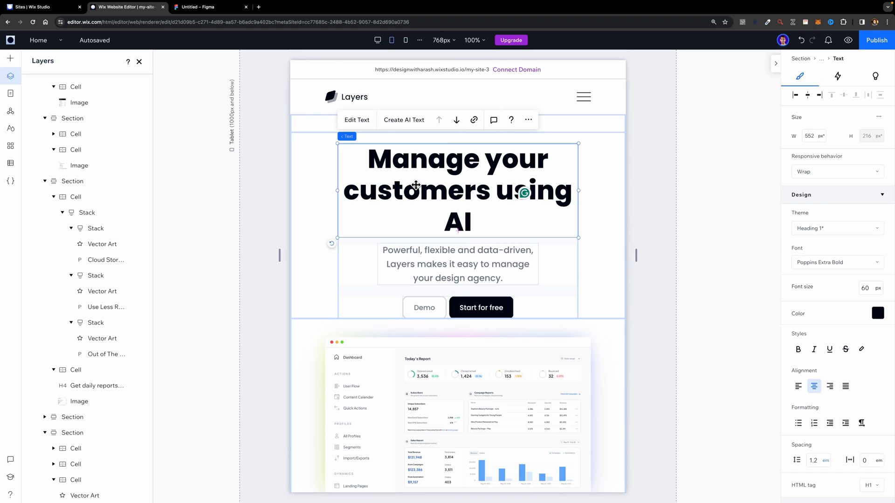
pyautogui.click(819, 177)
pyautogui.click(816, 140)
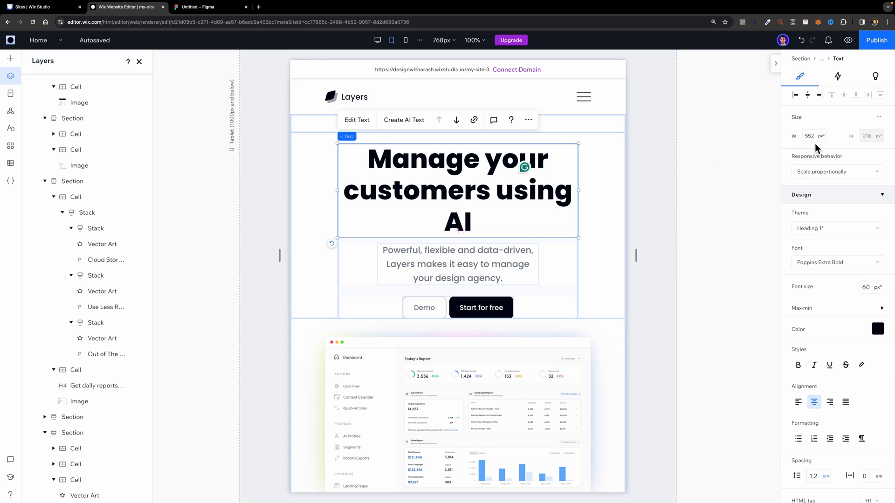
# Step: Switch to the Mobile breakpoint and increase the navbar section's height
pyautogui.click(406, 41)
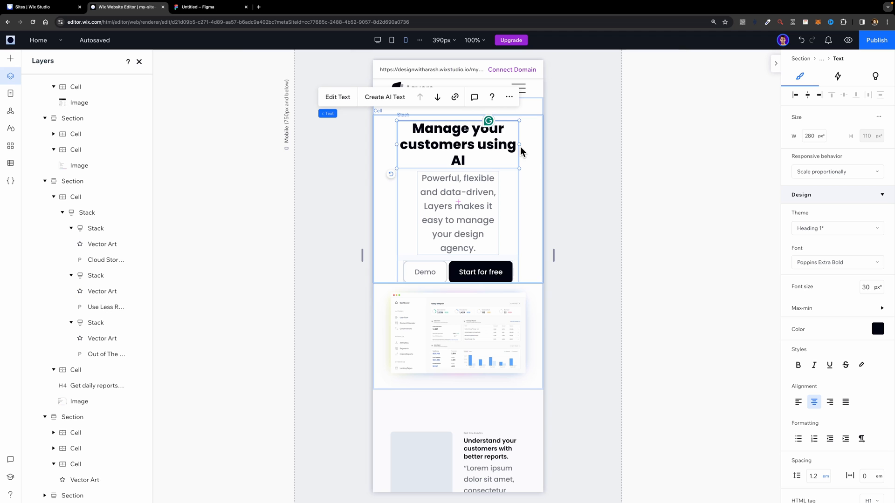
pyautogui.click(561, 166)
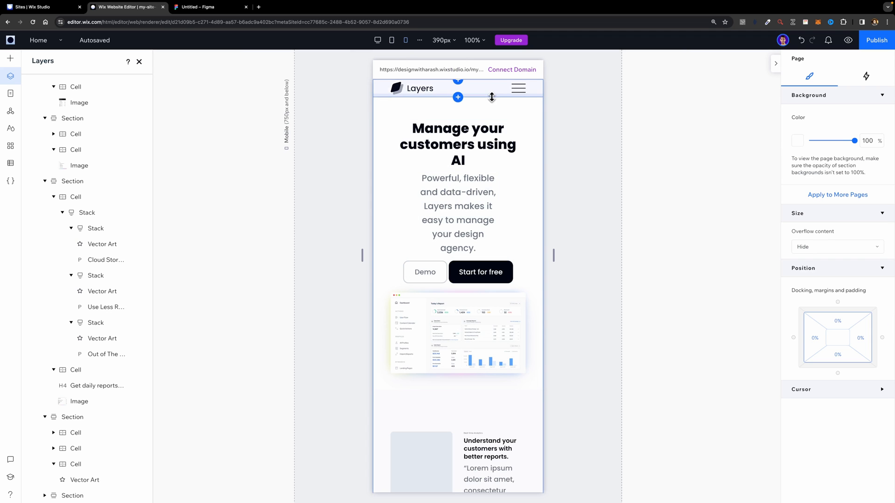
pyautogui.click(533, 88)
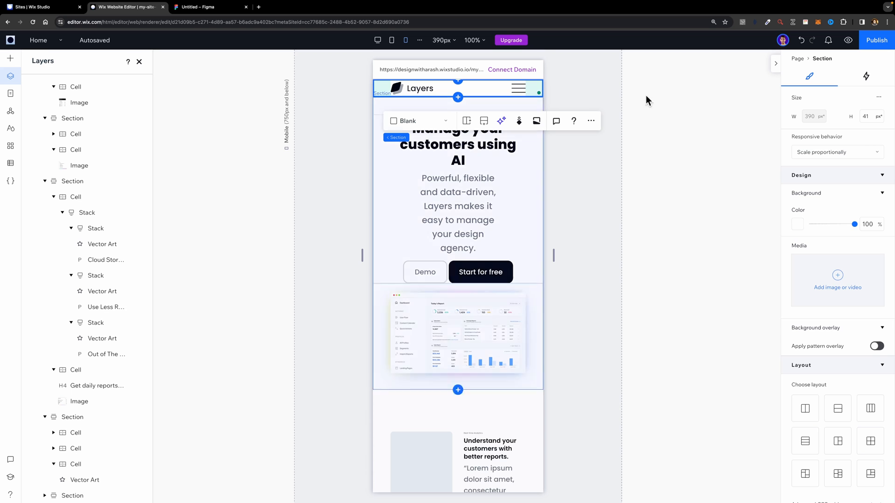
pyautogui.click(865, 117)
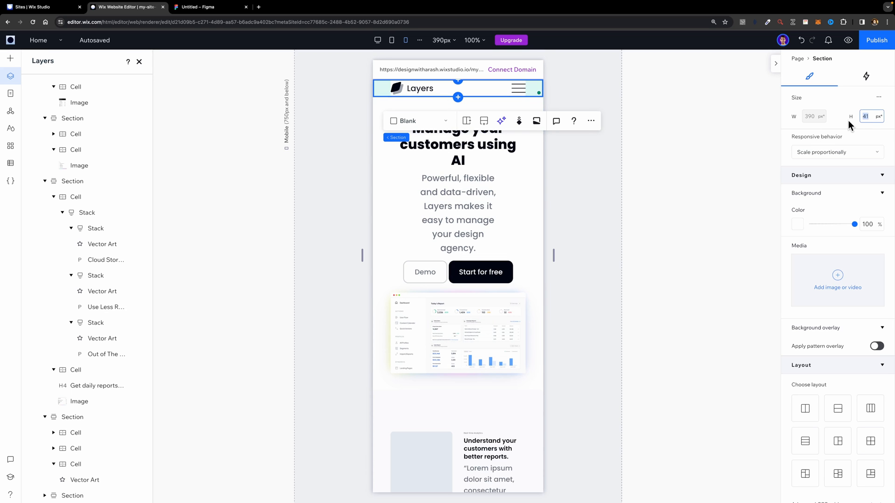
pyautogui.click(457, 223)
# Step: Set the hero paragraph's width to 100% and enlarge the hero text cell to add space below the buttons
pyautogui.click(457, 223)
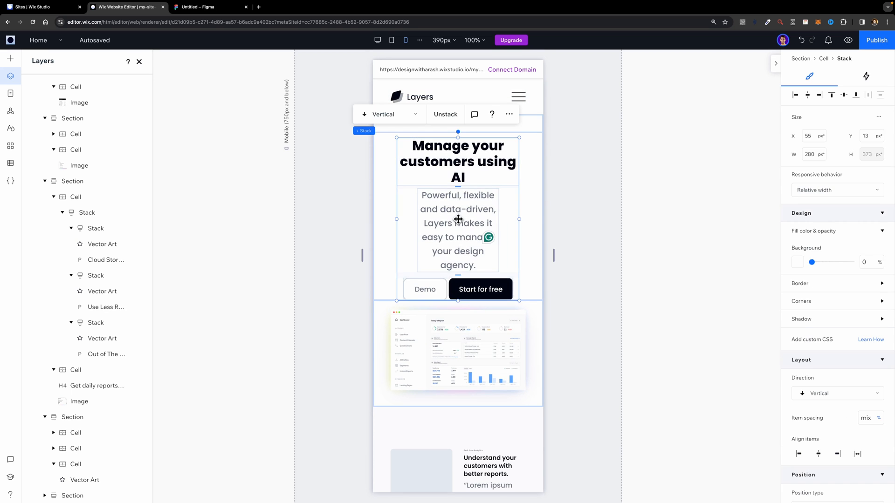
pyautogui.click(457, 223)
pyautogui.click(810, 137)
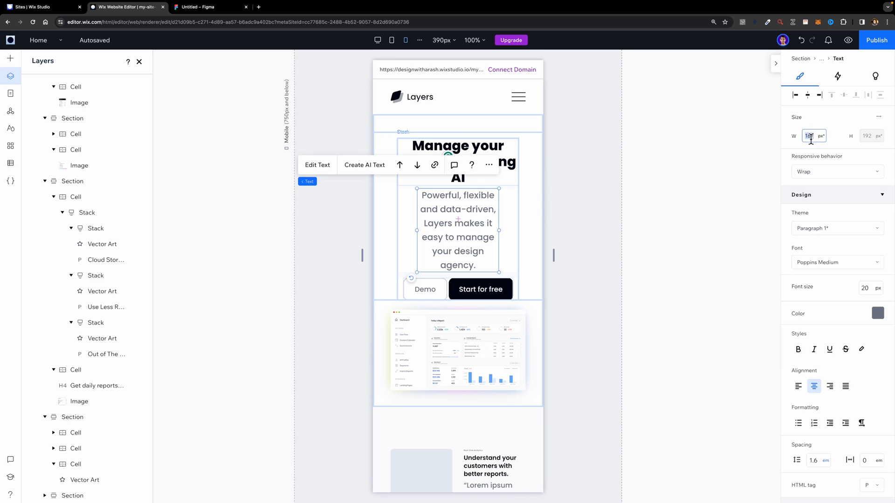
pyautogui.write('100%')
pyautogui.press('Return')
pyautogui.click(454, 307)
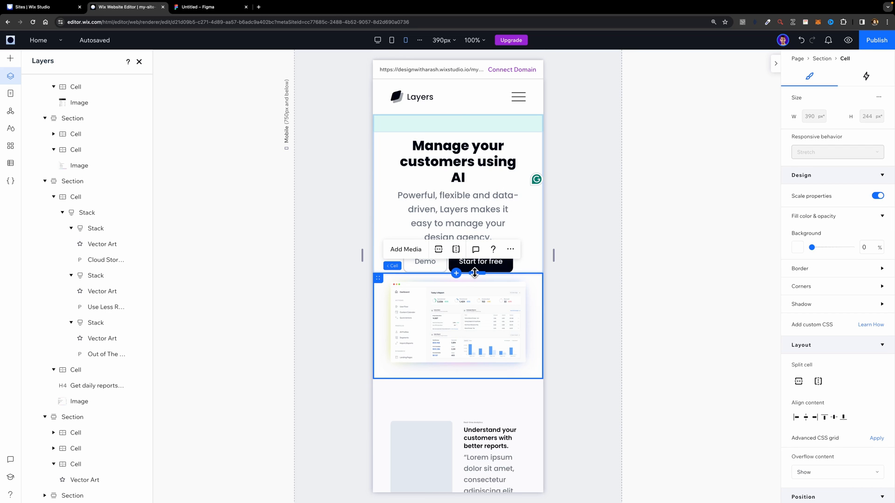
pyautogui.moveTo(475, 272); pyautogui.dragTo(474, 284)
# Step: Change the layout of the first Real-time Analytics section to Rows at the Mobile breakpoint
pyautogui.scroll(-3, 520, 354)
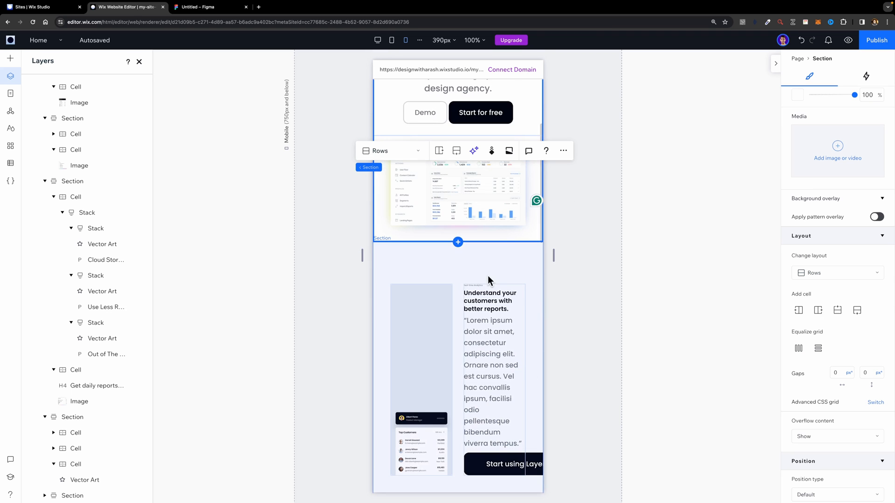
pyautogui.scroll(-3, 476, 283)
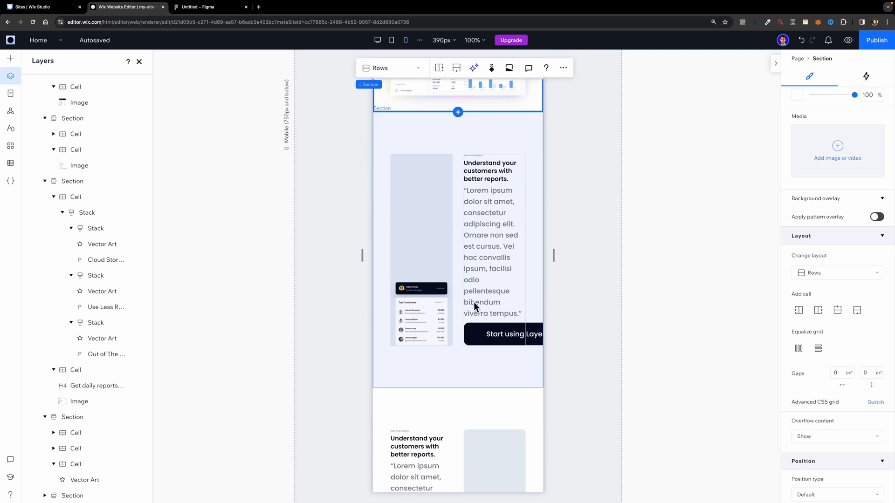
pyautogui.click(483, 138)
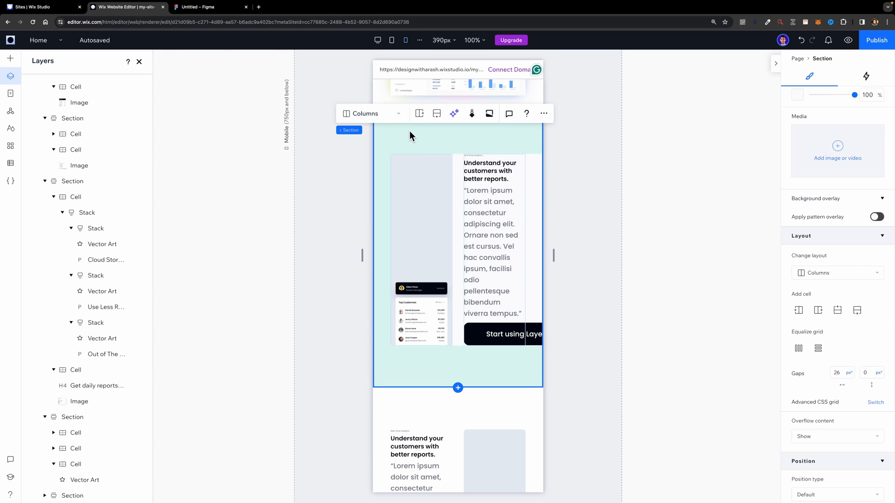
pyautogui.click(388, 121)
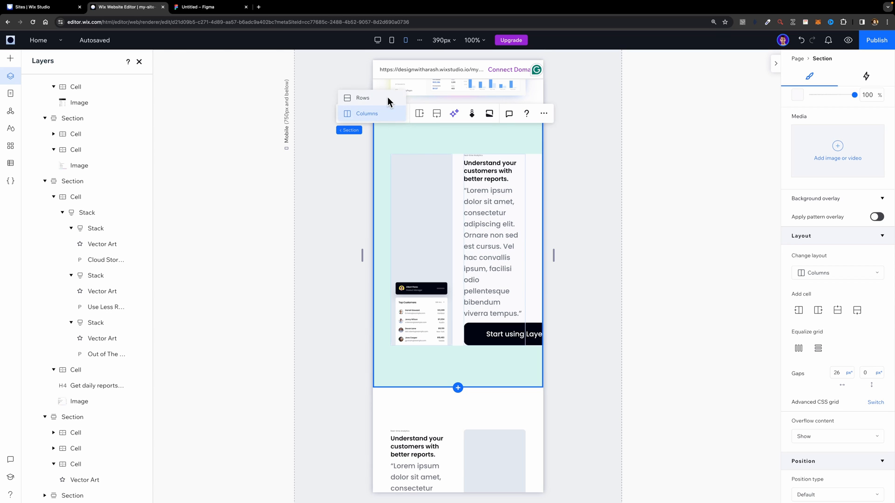
pyautogui.click(387, 97)
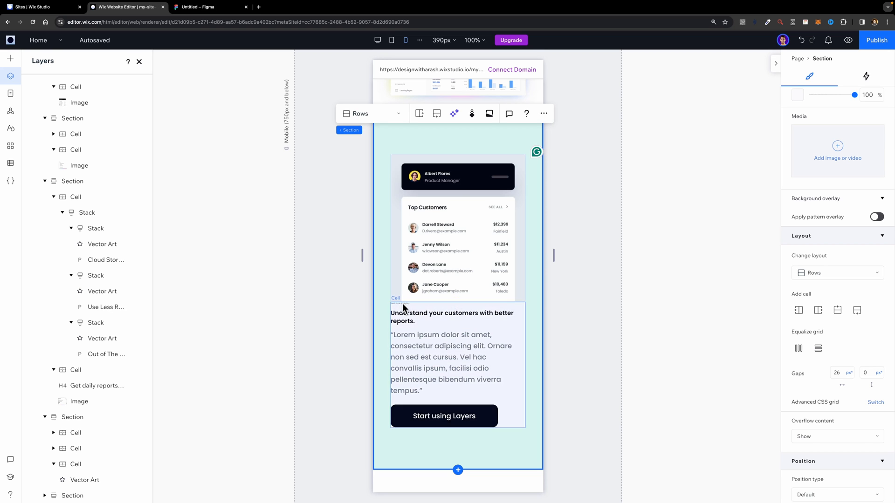
# Step: Set the font size of the Real-time Analytics label above the heading to 16
pyautogui.click(402, 304)
pyautogui.click(404, 304)
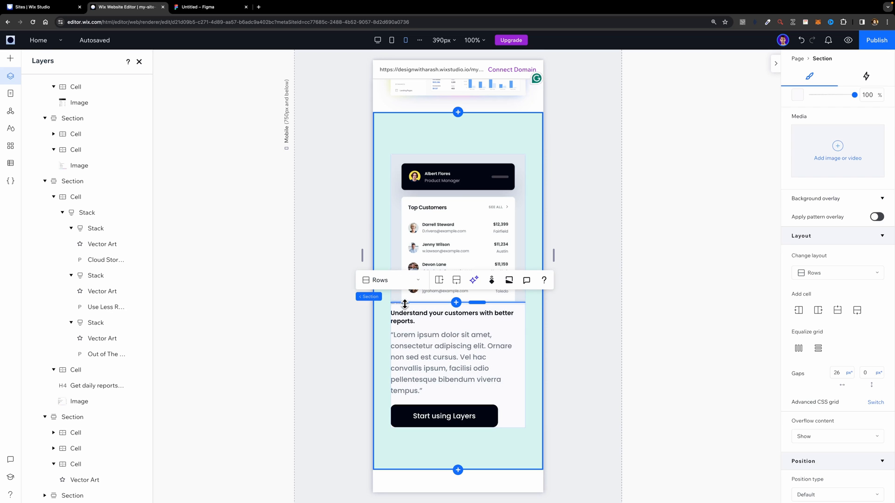
pyautogui.click(403, 304)
pyautogui.click(867, 307)
pyautogui.write('16')
pyautogui.click(532, 332)
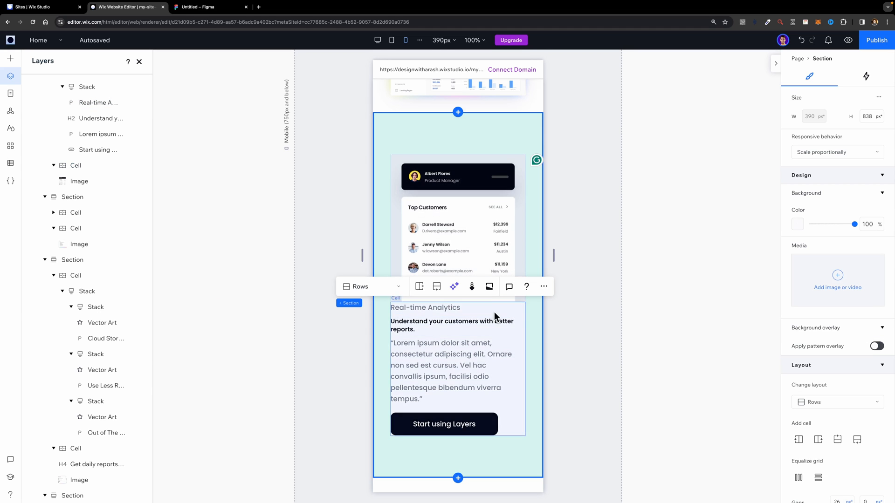
# Step: Set the vertical gap between the first Real-time Analytics section's cells to 32 px
pyautogui.scroll(-2, 795, 377)
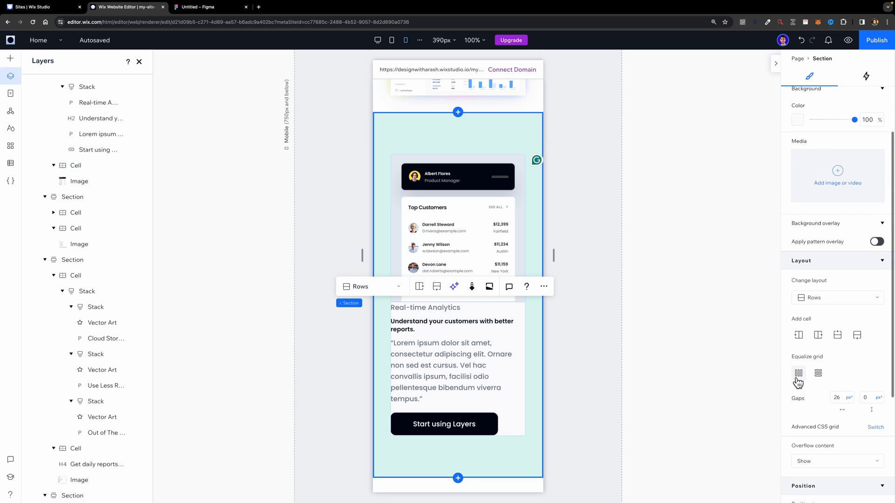
pyautogui.click(868, 397)
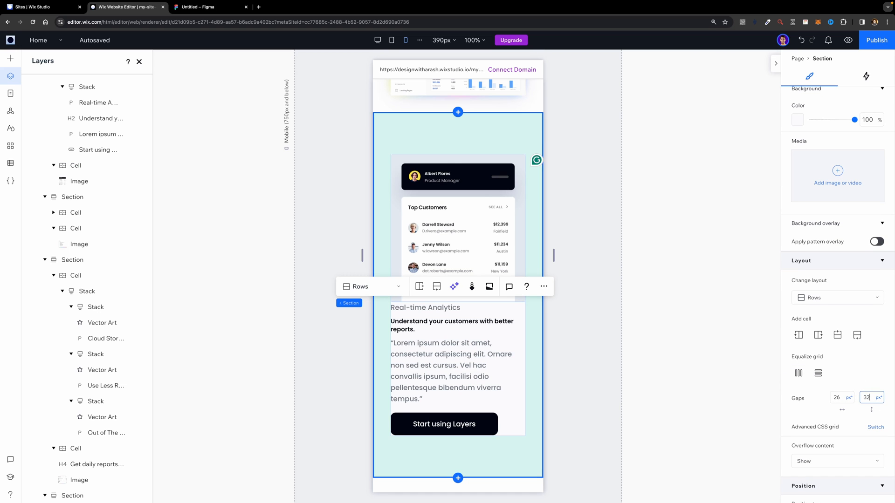
pyautogui.press('Return')
# Step: Change the second Real-time Analytics section's layout to Rows, with the Your Tasks image cell above the text cell
pyautogui.scroll(-5, 455, 399)
pyautogui.scroll(-2, 406, 349)
pyautogui.click(457, 206)
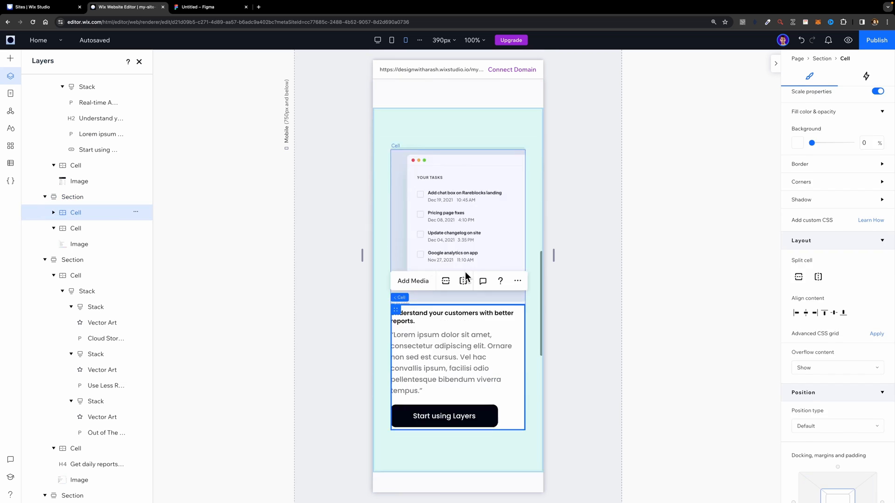
# Step: Hide the Get daily reports heading above the Traffic Sources image and enlarge the three feature rows below it to fit the mobile width
pyautogui.click(455, 317)
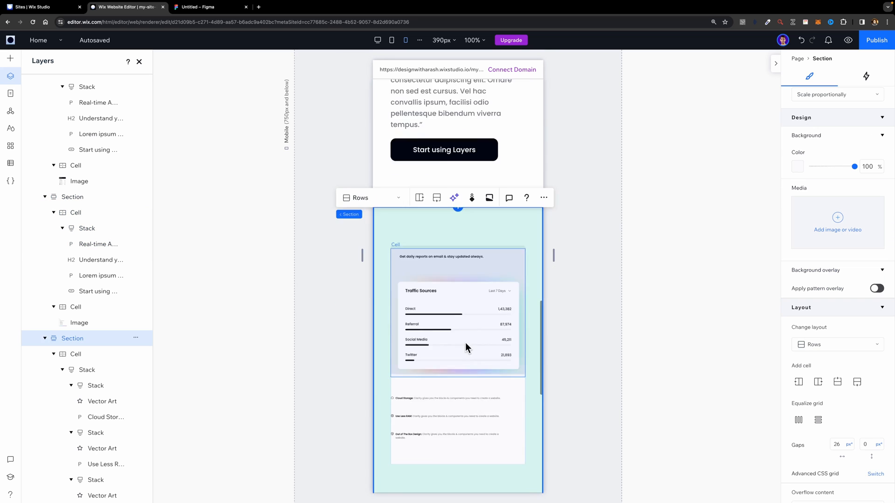
pyautogui.click(447, 328)
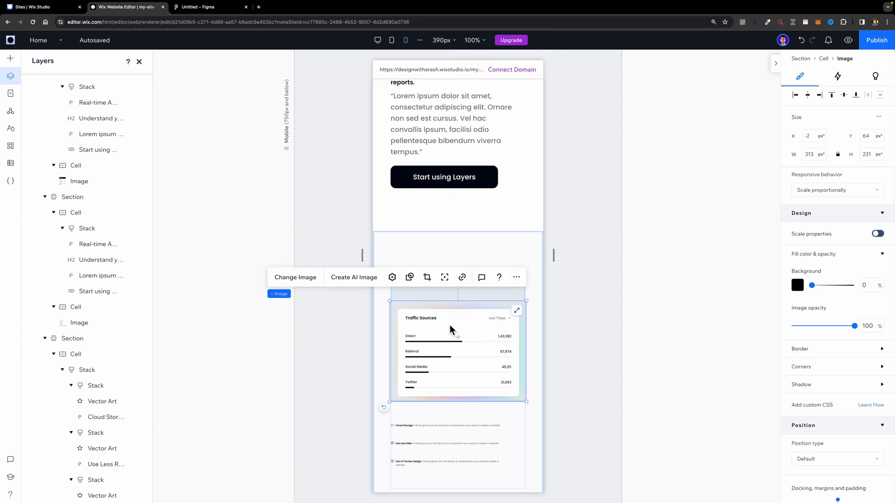
pyautogui.click(870, 336)
pyautogui.click(432, 434)
pyautogui.click(433, 474)
pyautogui.click(393, 376)
pyautogui.click(393, 425)
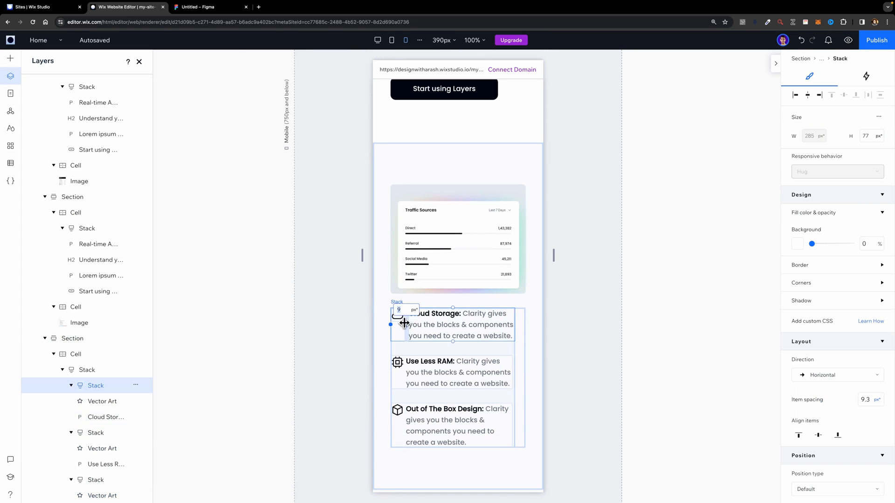
pyautogui.click(586, 344)
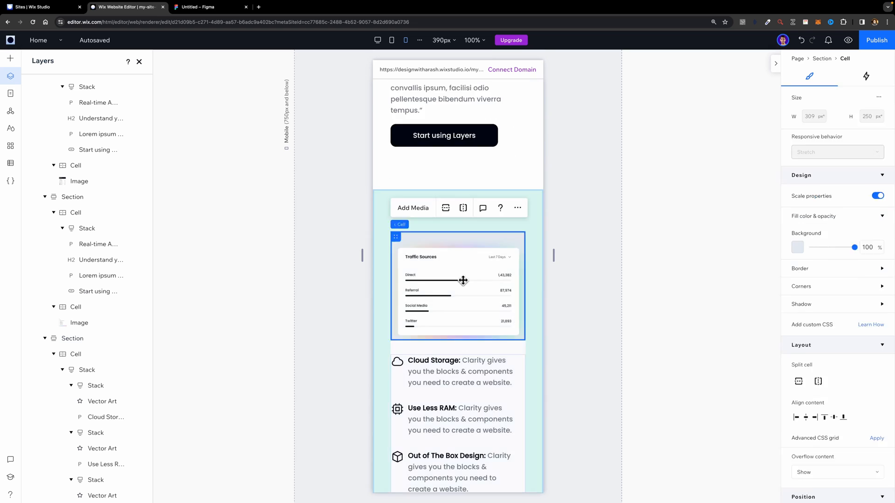
# Step: Reorder the page sections so the Layers footer comes below the Start your 30-day free trial section
pyautogui.scroll(-2, 472, 169)
pyautogui.scroll(2, 474, 239)
pyautogui.scroll(-3, 474, 239)
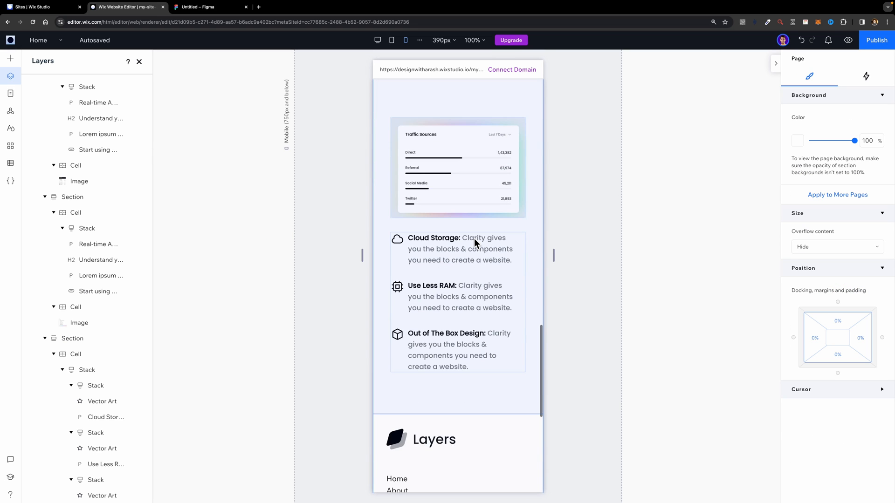
pyautogui.scroll(-3, 474, 239)
pyautogui.scroll(-3, 474, 238)
pyautogui.click(475, 239)
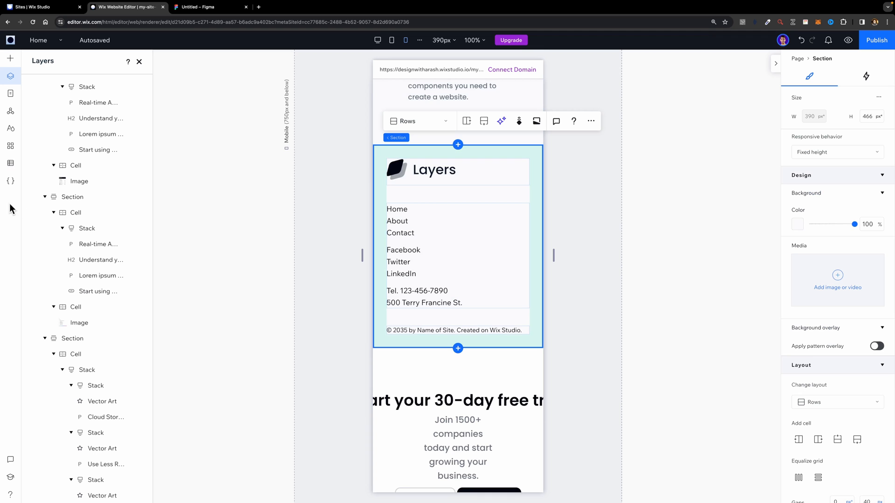
pyautogui.scroll(-3, 101, 291)
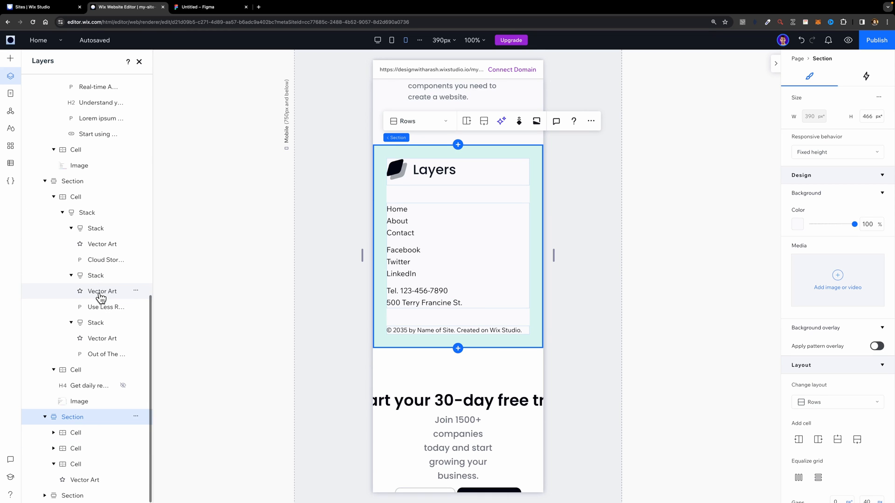
pyautogui.moveTo(93, 419); pyautogui.dragTo(53, 499)
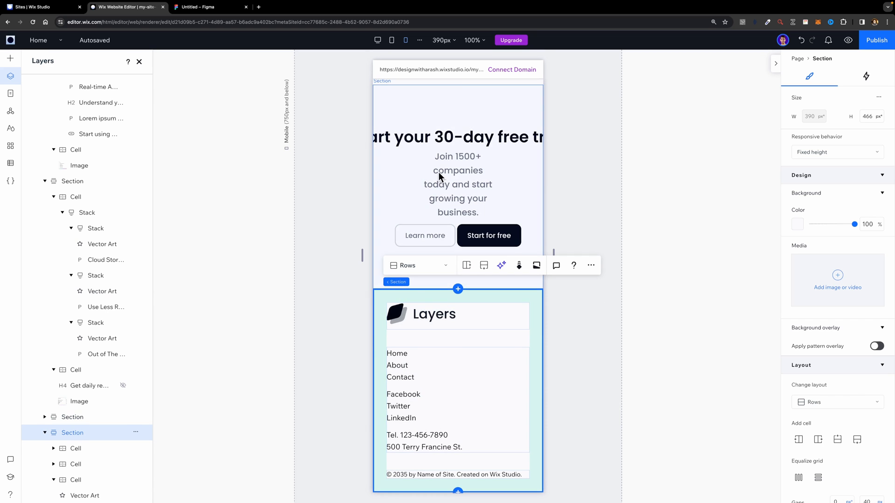
# Step: Set the width of the stack in the 30-day free trial section to 100%
pyautogui.click(425, 183)
pyautogui.scroll(2, 409, 187)
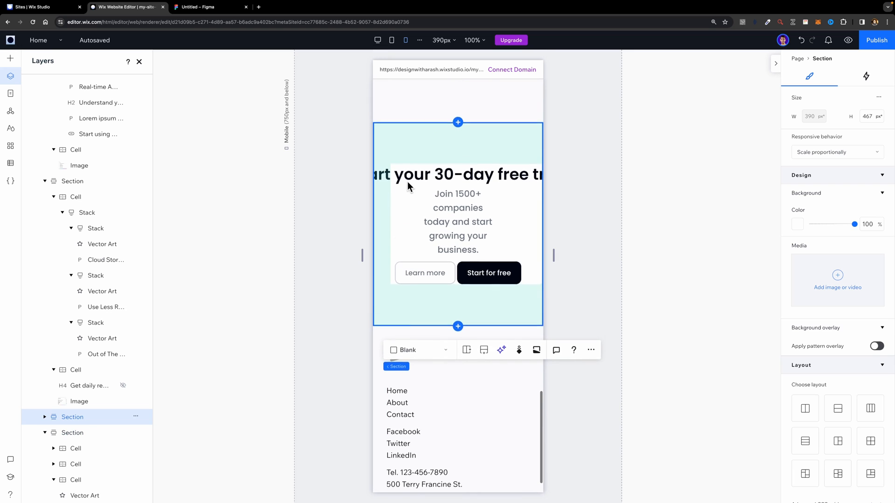
pyautogui.click(76, 434)
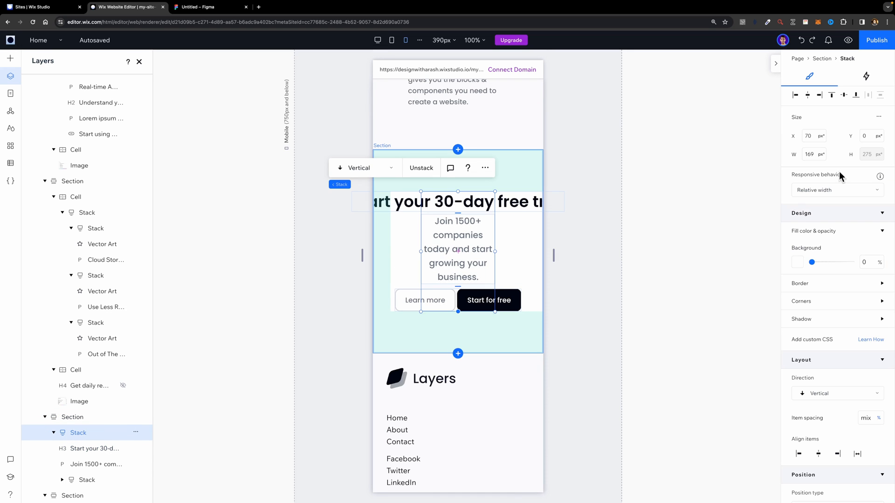
pyautogui.click(808, 154)
pyautogui.write('100%')
pyautogui.press('Return')
# Step: Set the free trial heading's responsive behavior to Wrap, narrow its text box to about 388 px and center its text
pyautogui.click(423, 205)
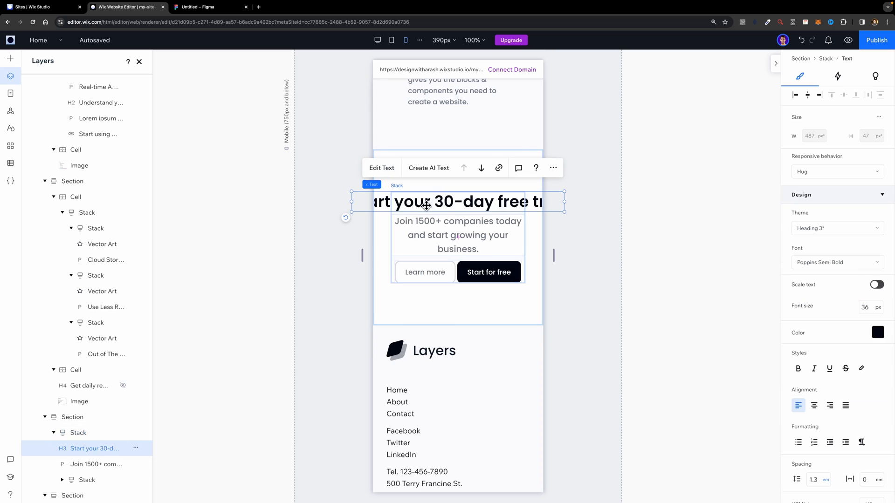
pyautogui.click(851, 171)
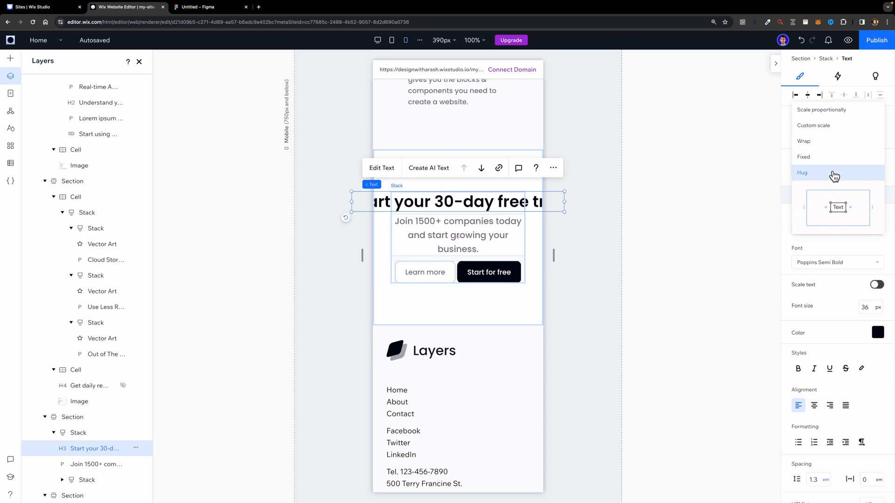
pyautogui.click(833, 146)
pyautogui.moveTo(565, 202); pyautogui.dragTo(524, 207)
pyautogui.click(814, 386)
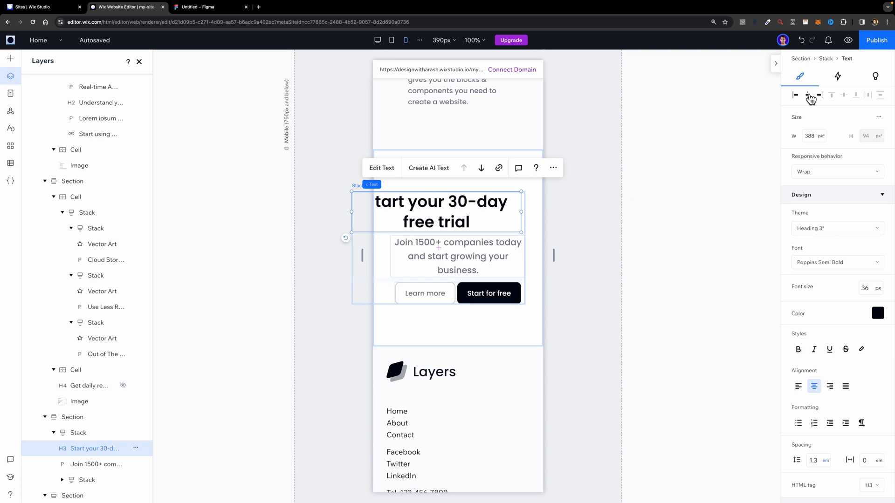
# Step: Center the free trial stack horizontally in its section, and center the paragraph and the button group within the stack
pyautogui.click(77, 433)
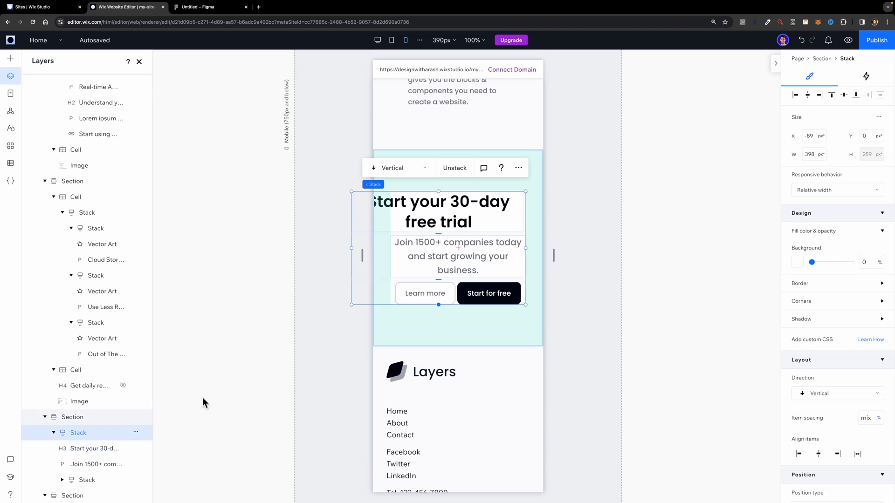
pyautogui.click(807, 96)
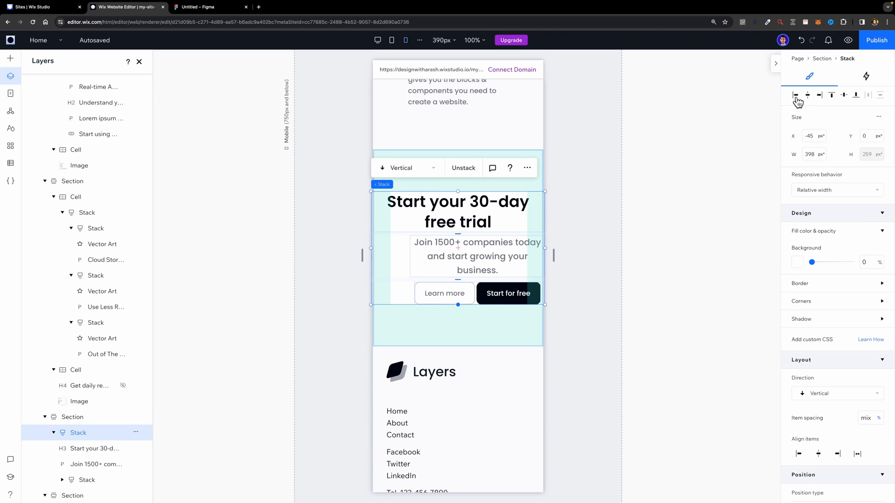
pyautogui.click(480, 256)
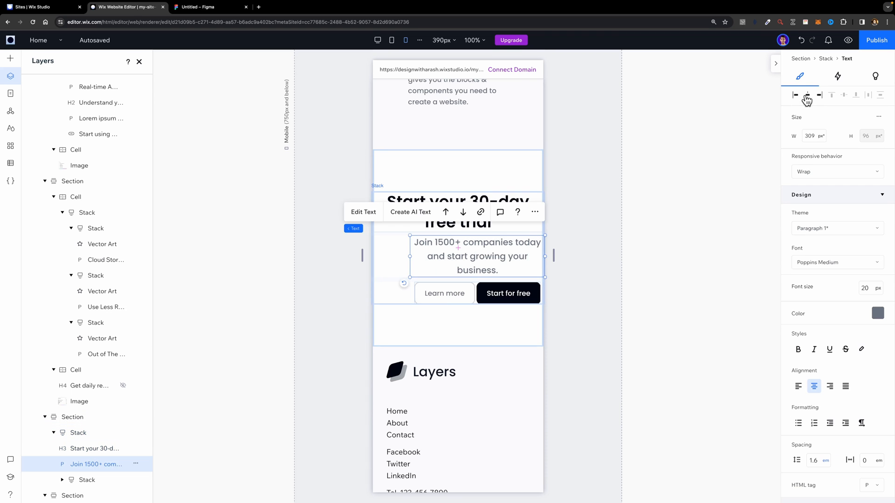
pyautogui.click(808, 97)
pyautogui.click(480, 294)
pyautogui.click(808, 97)
# Step: Preview the mobile page and widen the preview frame to check how the layout adapts
pyautogui.click(656, 171)
pyautogui.scroll(-1, 472, 237)
pyautogui.scroll(4, 472, 237)
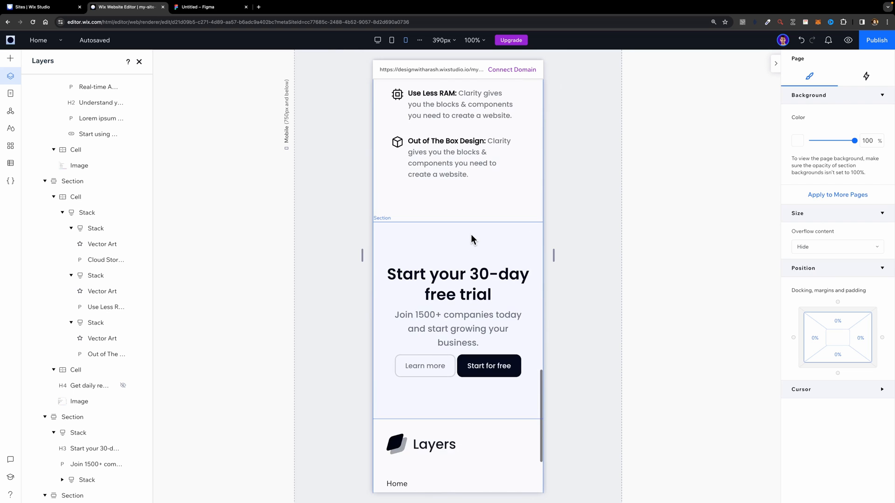
pyautogui.click(849, 41)
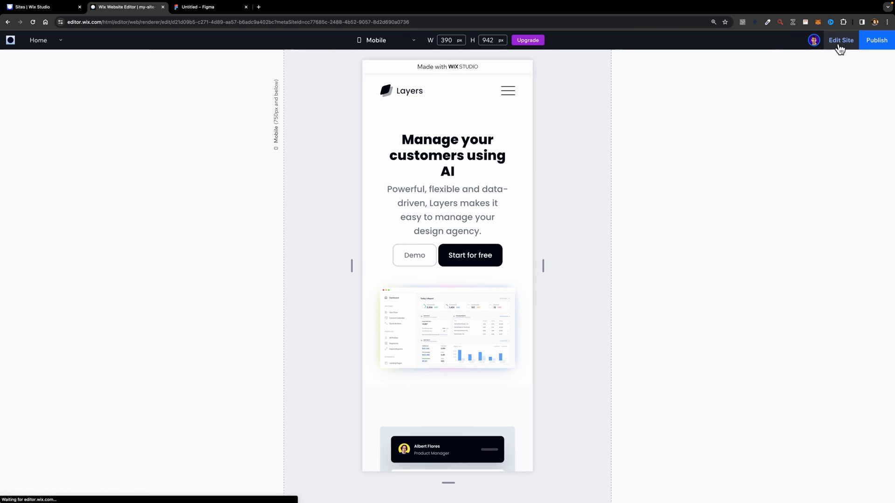
pyautogui.moveTo(541, 265); pyautogui.dragTo(615, 267)
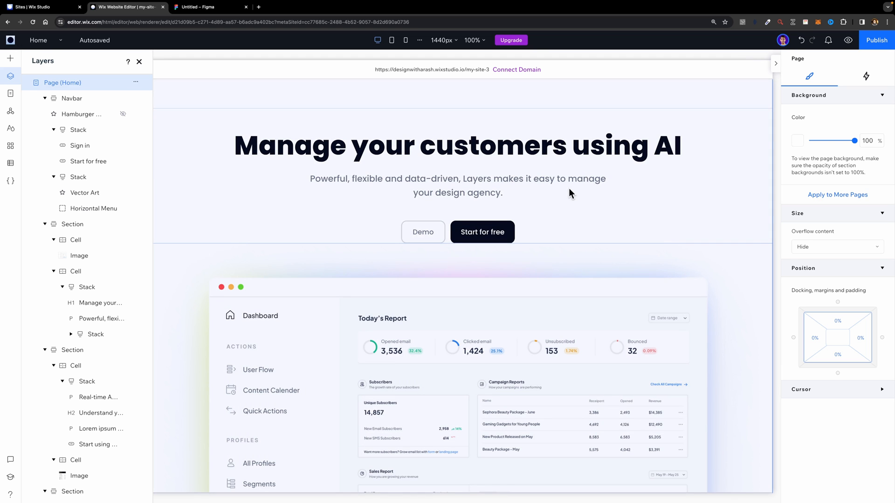
# Step: Add an Arc scroll animation to the hero section's dashboard image in the desktop layout
pyautogui.click(443, 318)
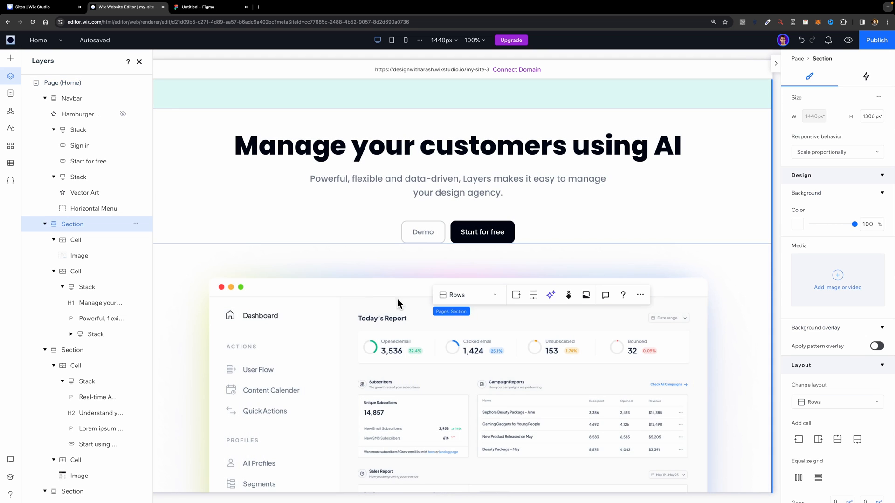
pyautogui.click(294, 315)
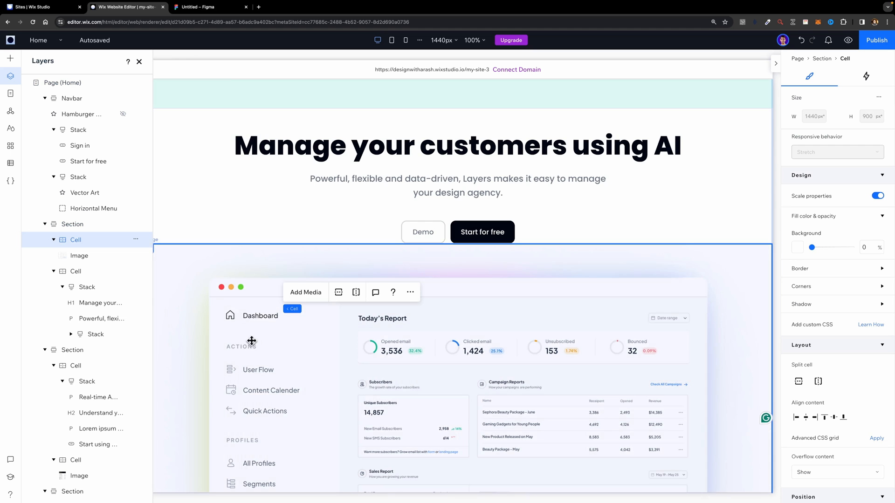
pyautogui.click(79, 255)
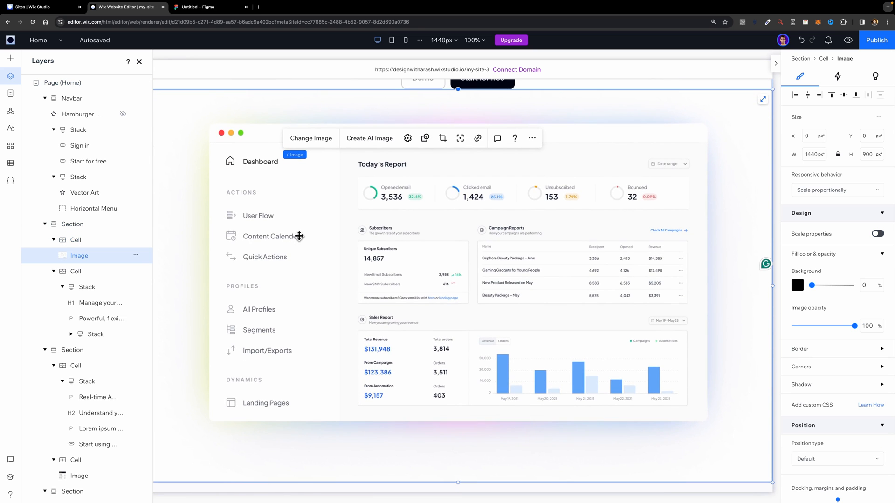
pyautogui.scroll(1, 299, 237)
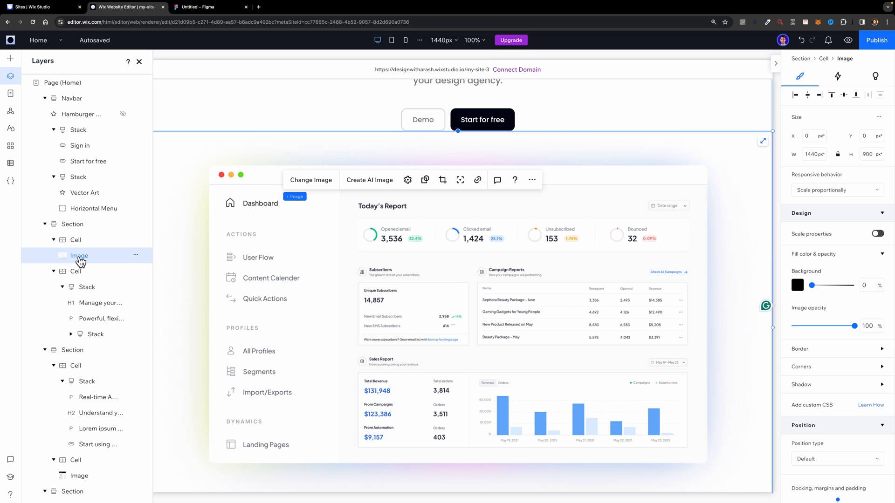
pyautogui.click(838, 78)
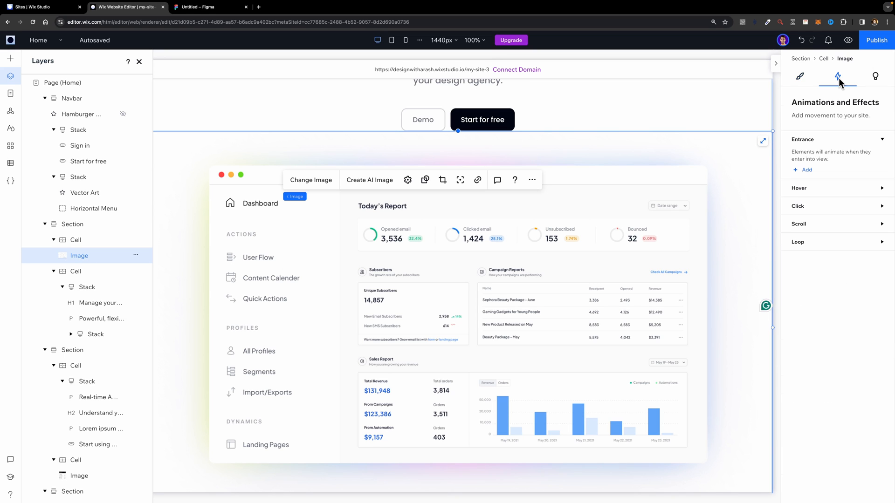
pyautogui.click(816, 229)
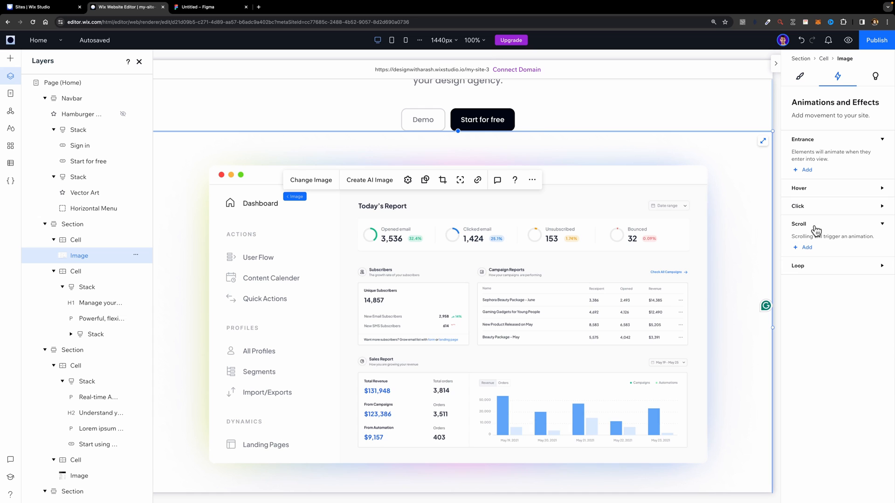
pyautogui.click(810, 249)
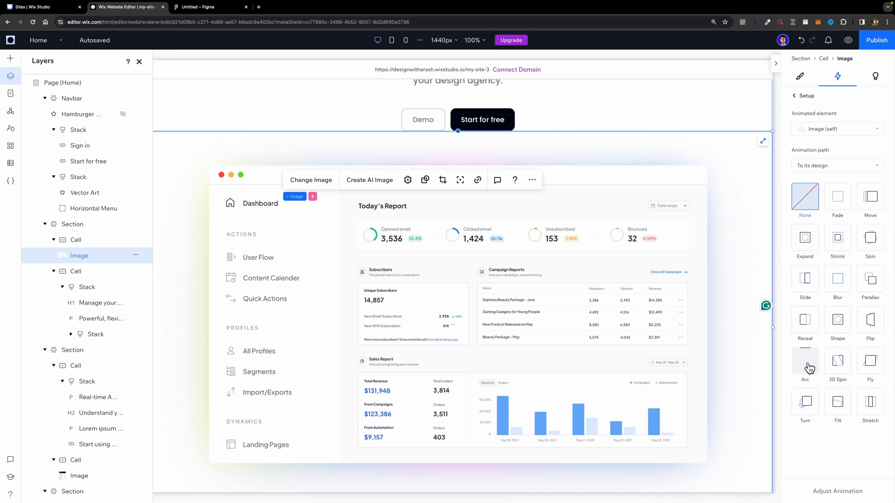
pyautogui.click(810, 369)
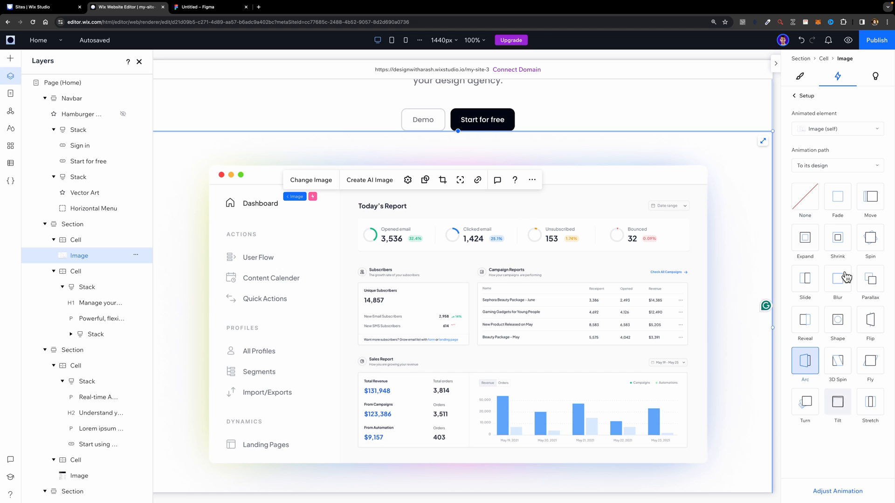
# Step: Preview the desktop page and scroll through the hero to check the dashboard image's Arc animation, then return to editing
pyautogui.click(849, 41)
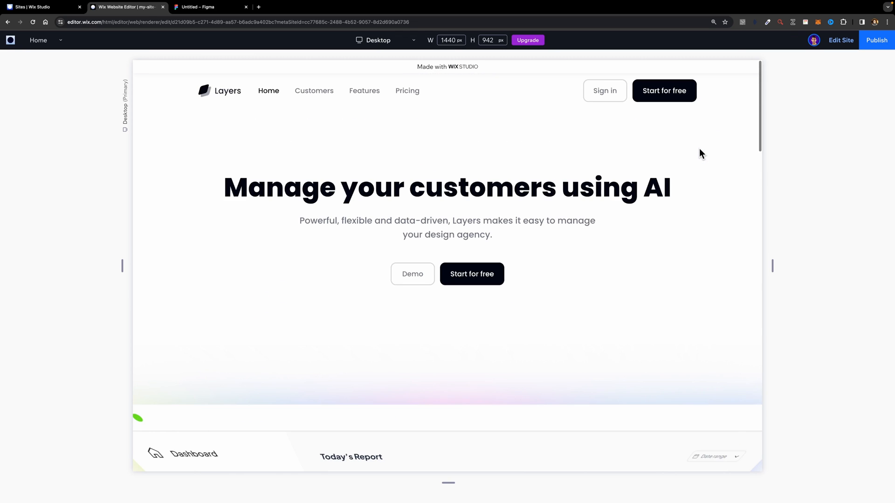
pyautogui.scroll(-6, 700, 148)
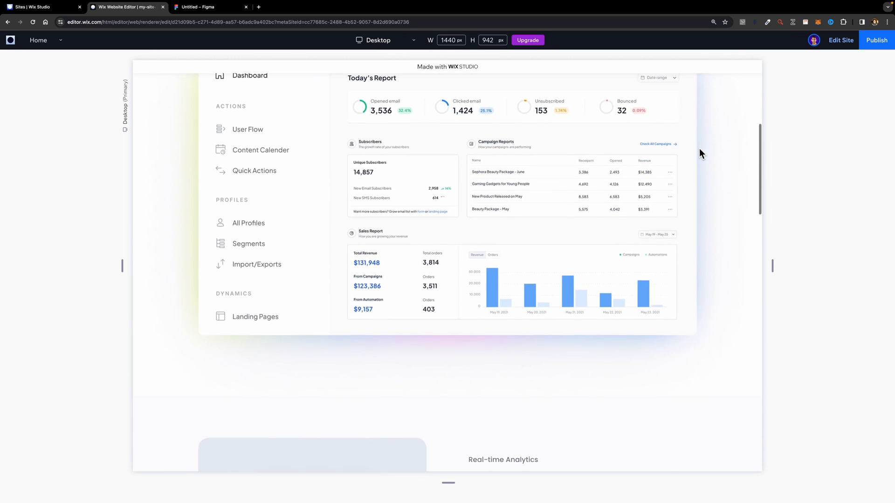
pyautogui.scroll(10, 699, 154)
pyautogui.scroll(-2, 699, 154)
pyautogui.scroll(-3, 700, 154)
pyautogui.scroll(2, 701, 154)
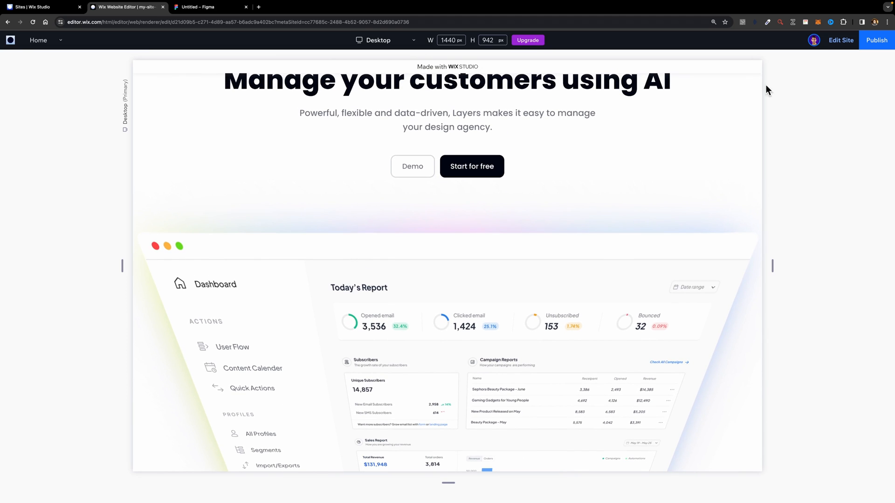
pyautogui.click(841, 41)
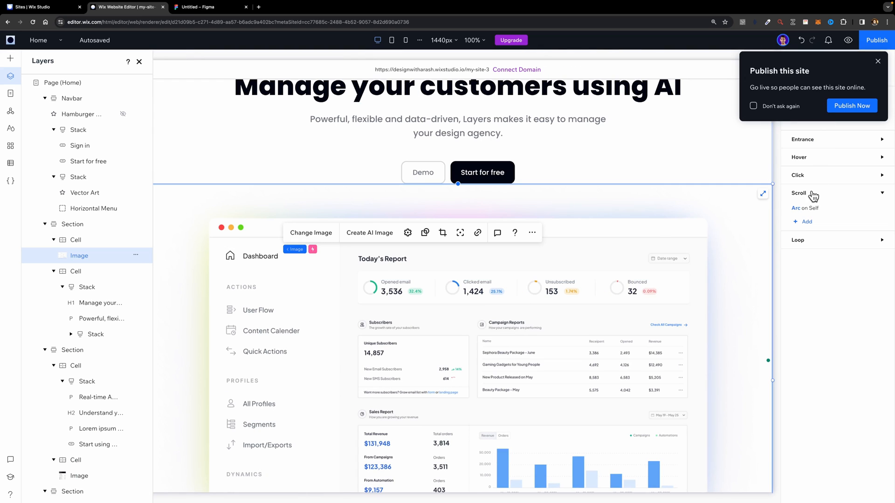
# Step: Adjust the dashboard image's Arc scroll animation so its animation area ends at about 27%, dismissing the publish prompt
pyautogui.click(812, 209)
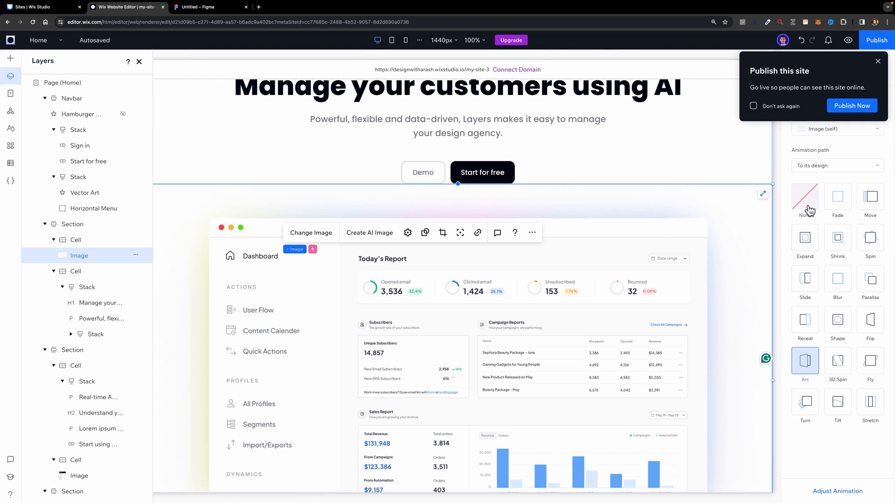
pyautogui.click(838, 492)
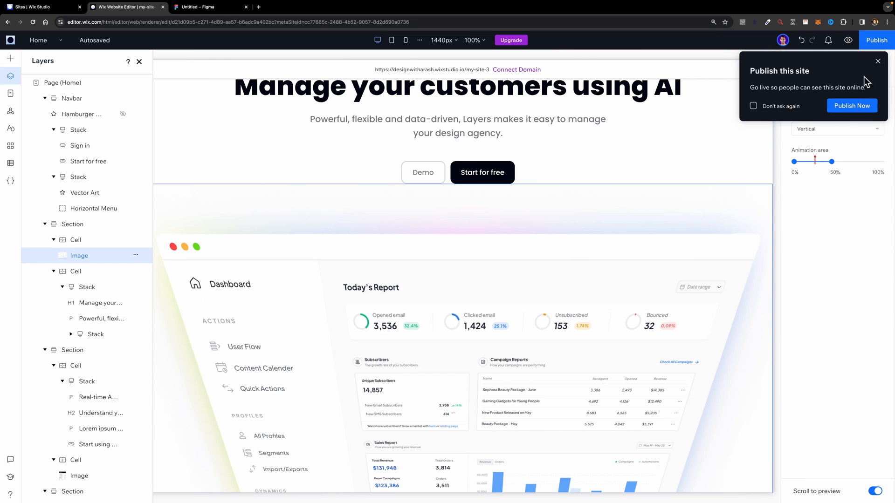
pyautogui.click(878, 62)
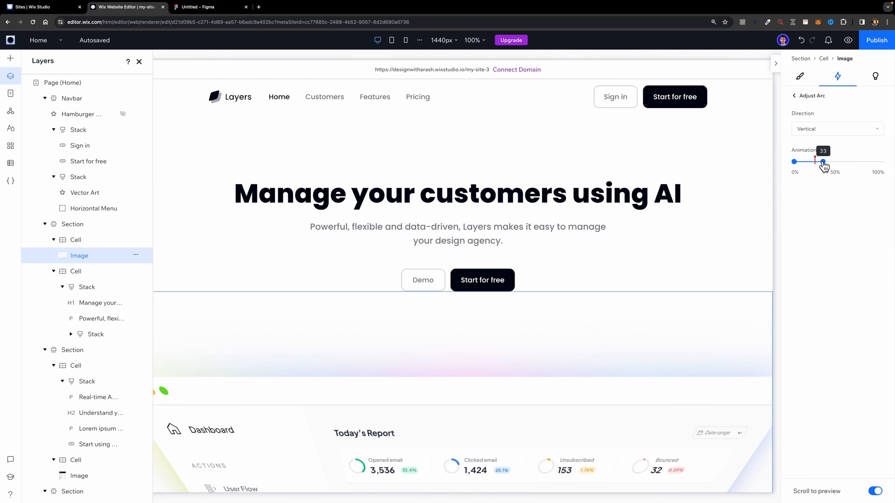
pyautogui.moveTo(824, 162); pyautogui.dragTo(822, 162)
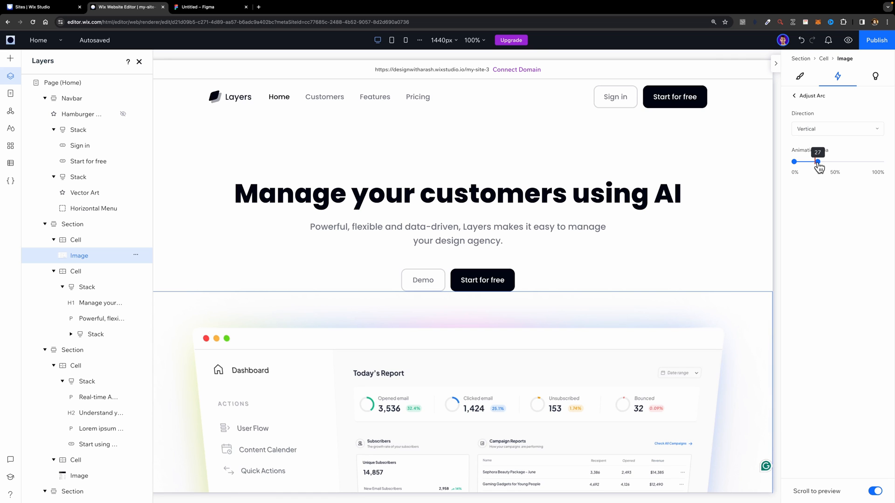
# Step: Preview the desktop page again and scroll past the hero to check the shortened Arc animation
pyautogui.click(848, 40)
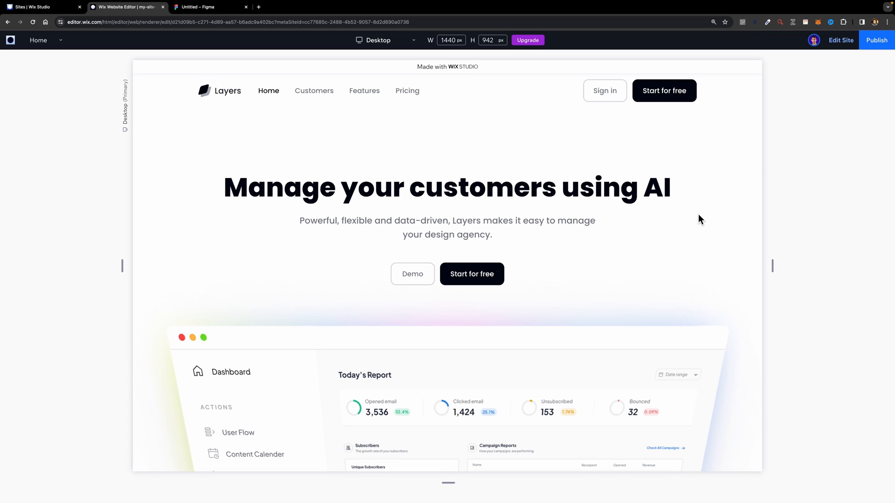
pyautogui.scroll(-3, 698, 214)
pyautogui.scroll(3, 698, 214)
pyautogui.scroll(-5, 698, 214)
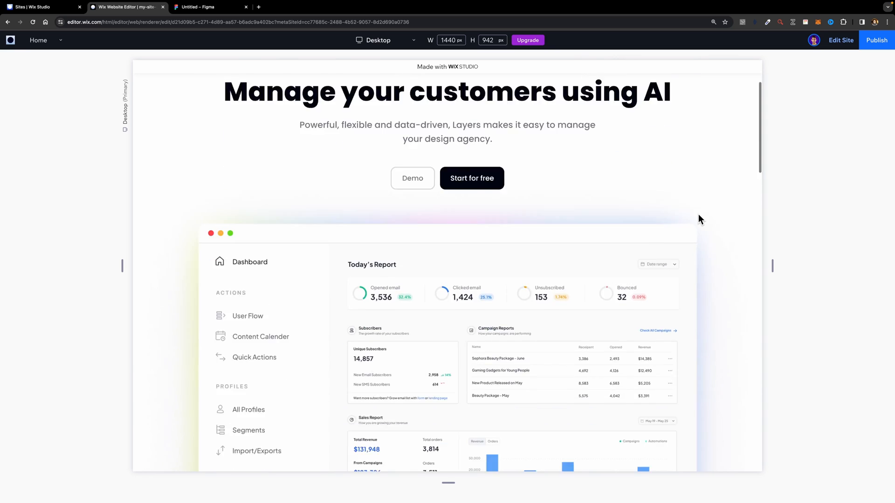